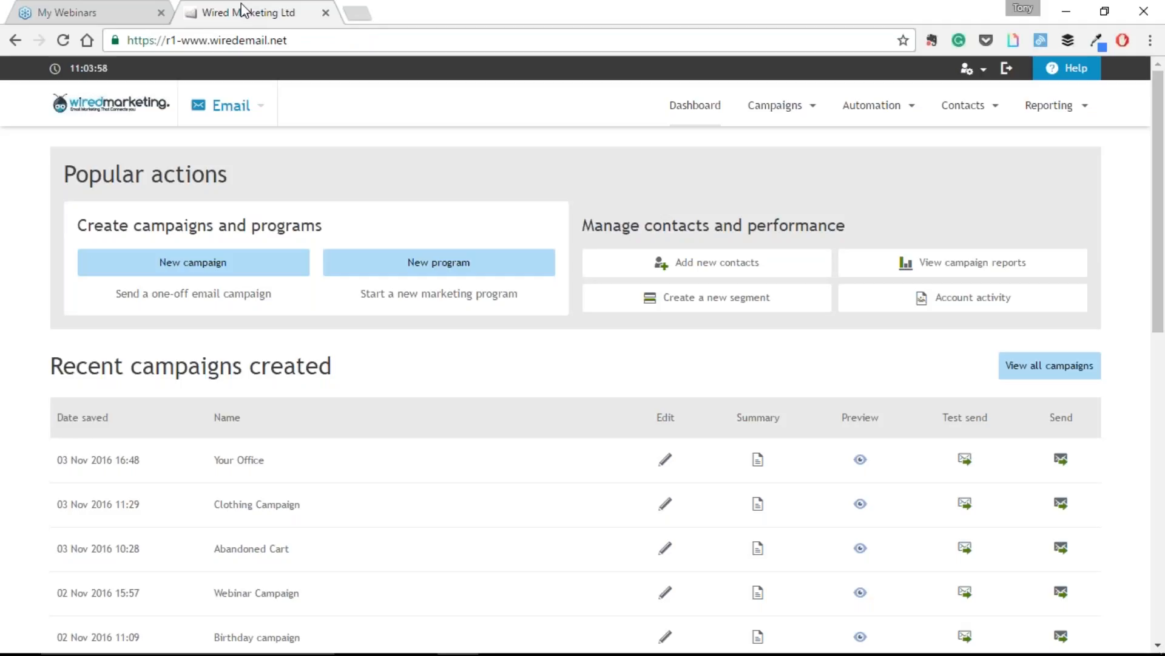
# Step: Go to the Surveys & forms area and look through the list of existing surveys
pyautogui.click(910, 105)
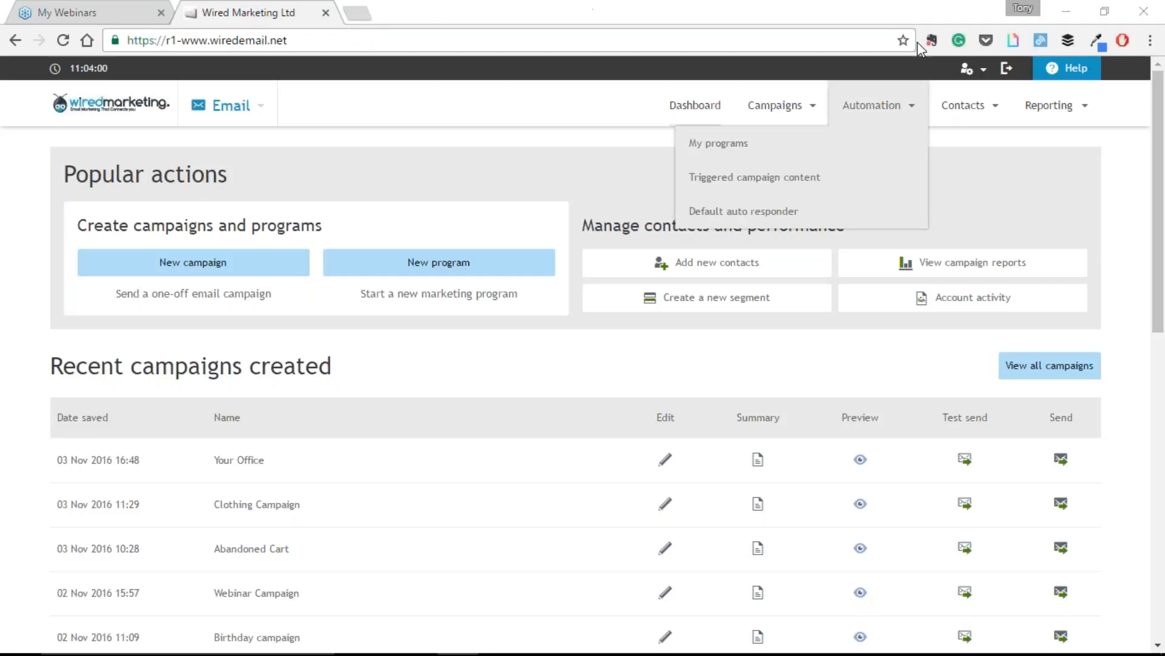
pyautogui.click(246, 106)
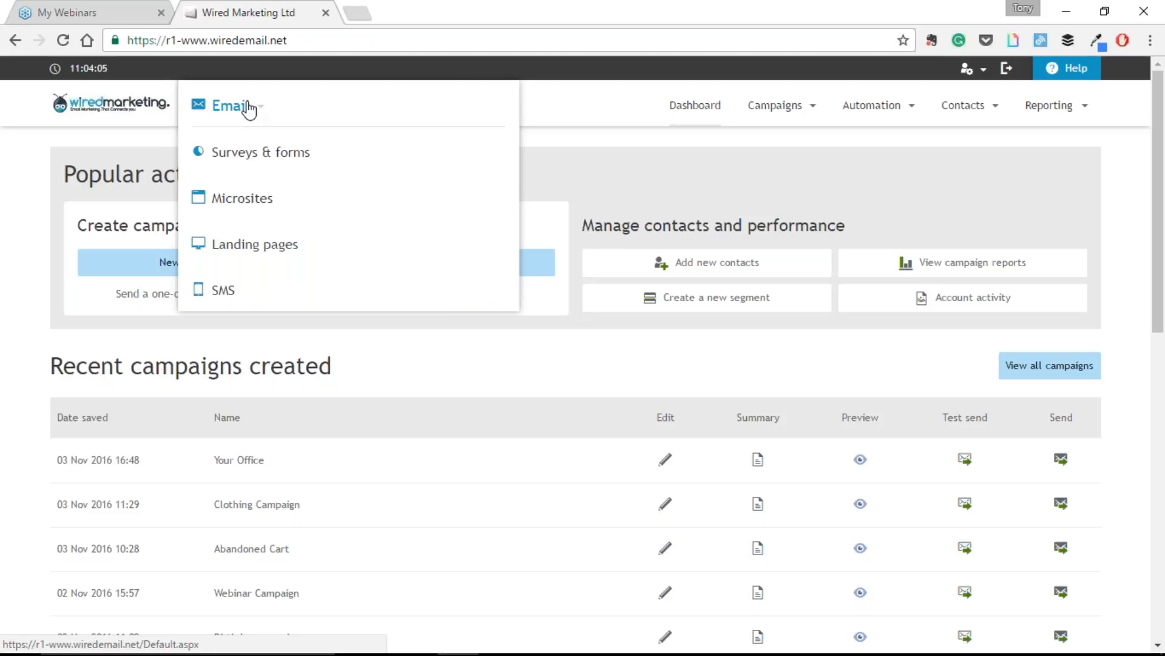
pyautogui.click(252, 153)
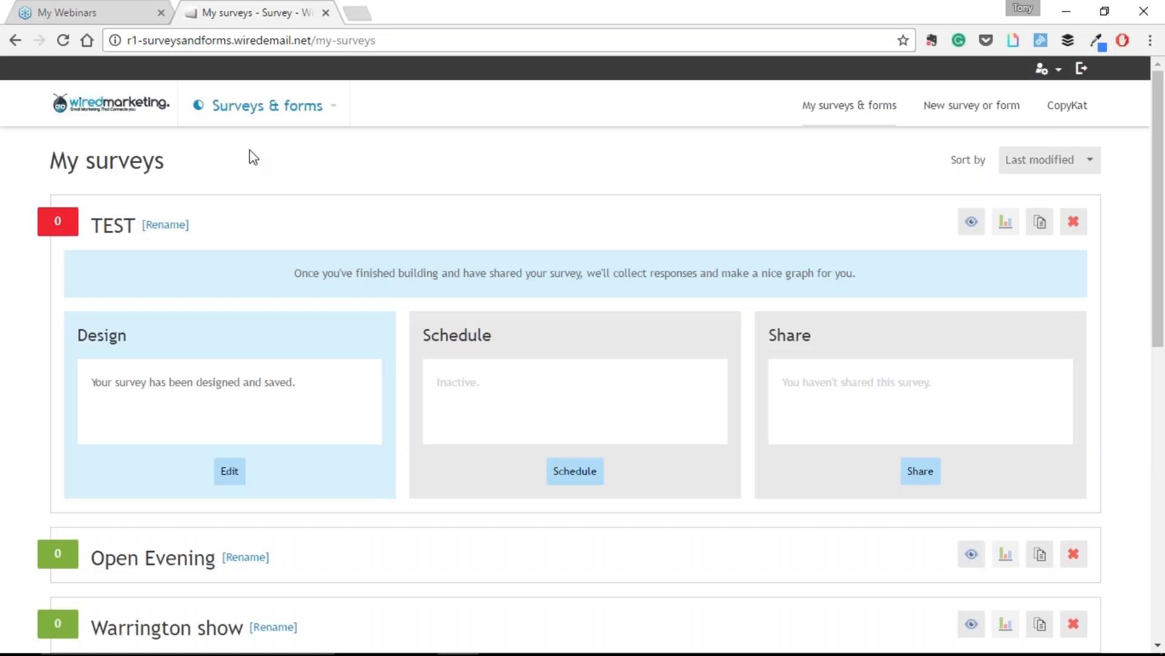
pyautogui.scroll(-8, 272, 163)
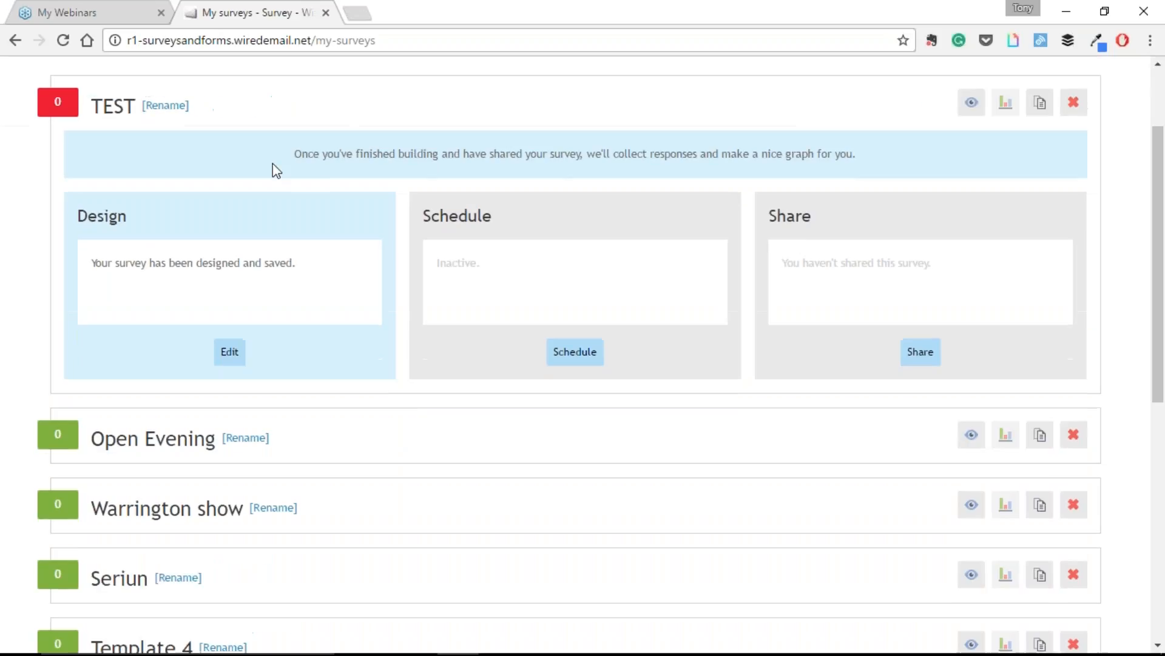
pyautogui.scroll(4, 358, 333)
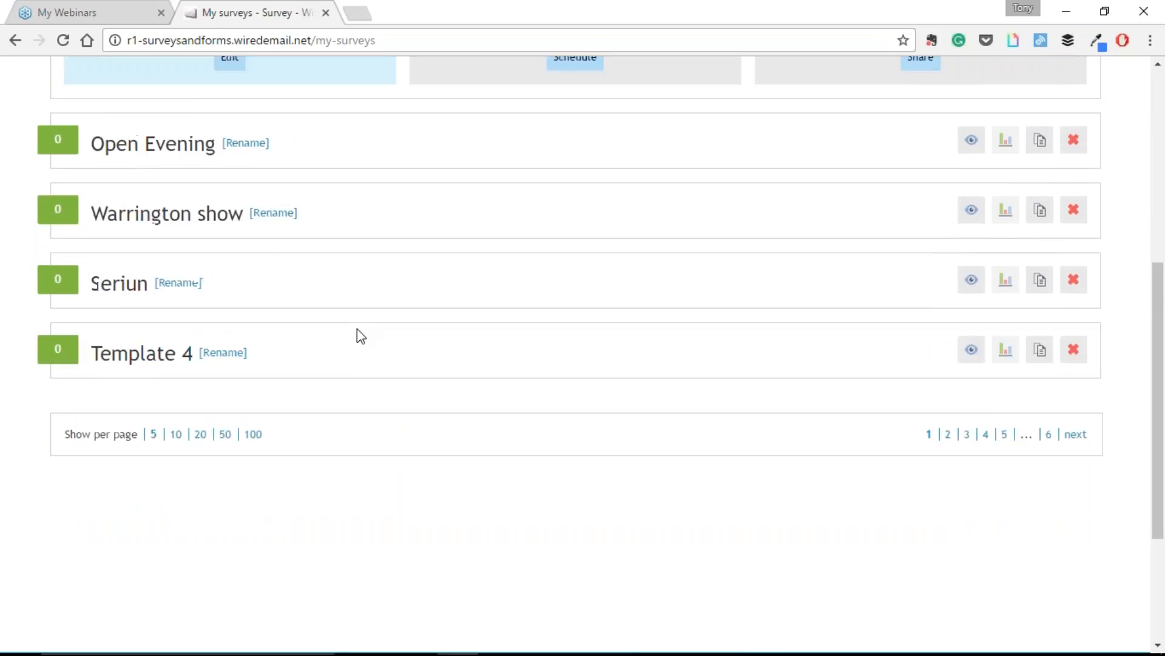
pyautogui.scroll(4, 354, 318)
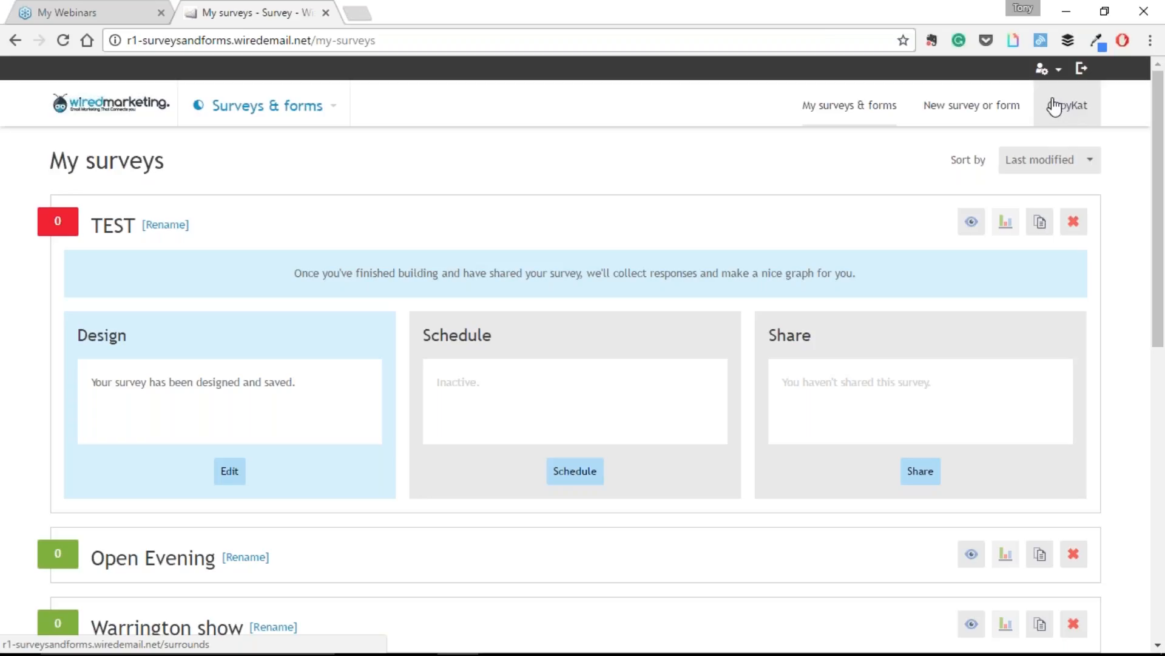
# Step: Start a new survey or form and look through the available templates
pyautogui.click(991, 112)
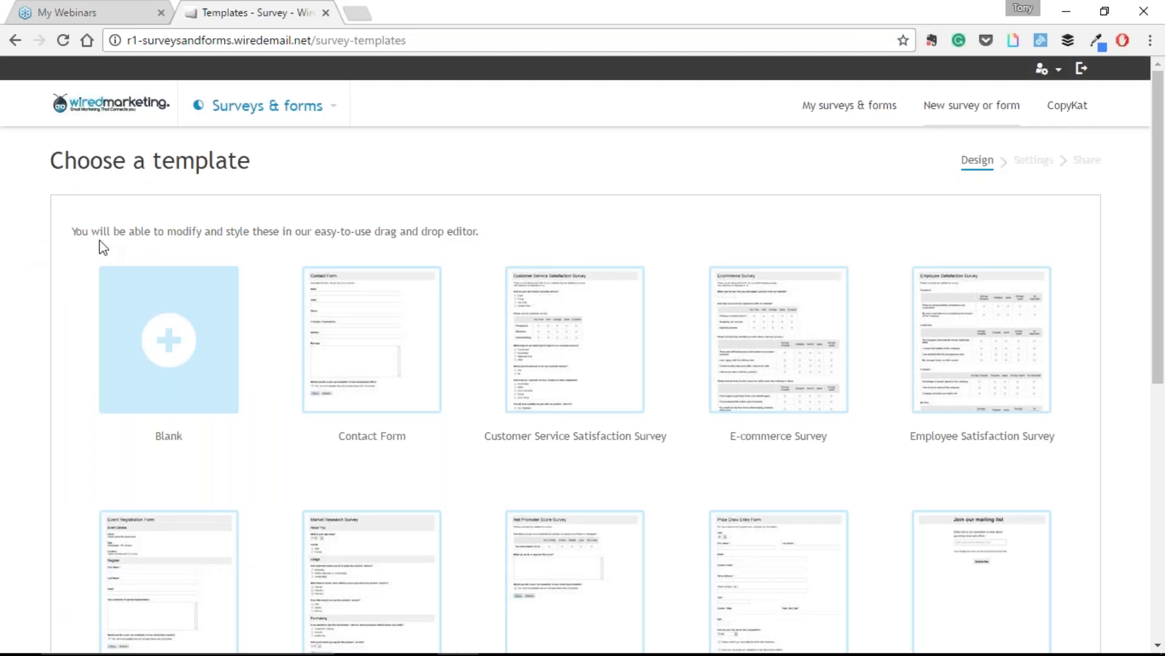
pyautogui.moveTo(102, 270)
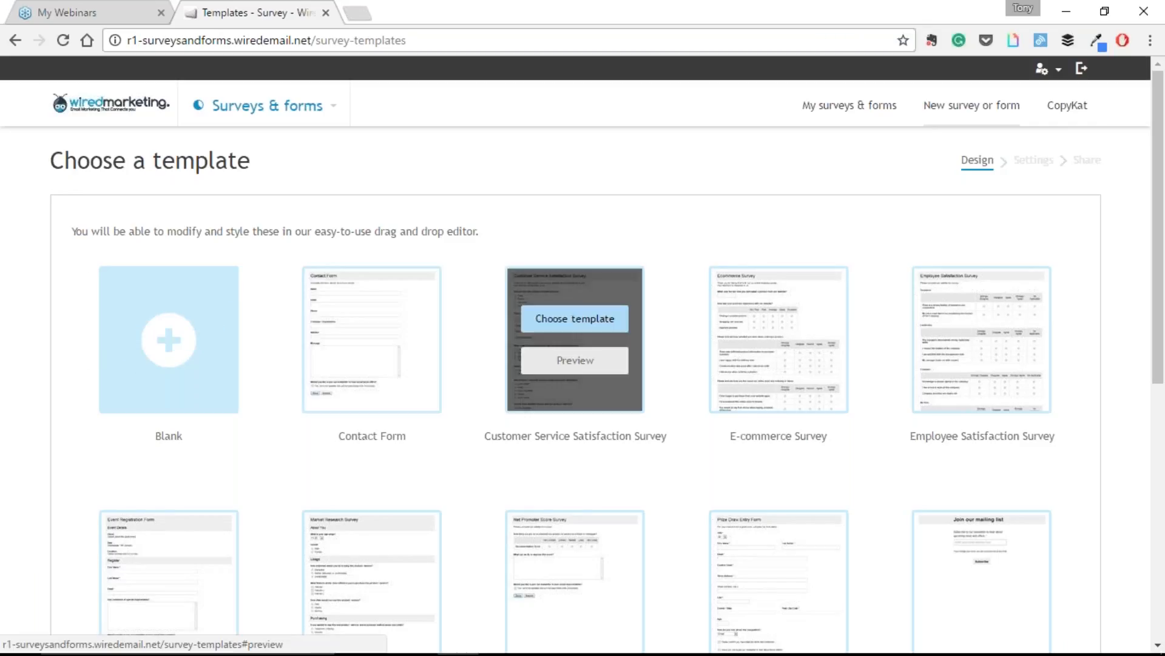
pyautogui.scroll(-1, 728, 376)
pyautogui.scroll(-4, 727, 378)
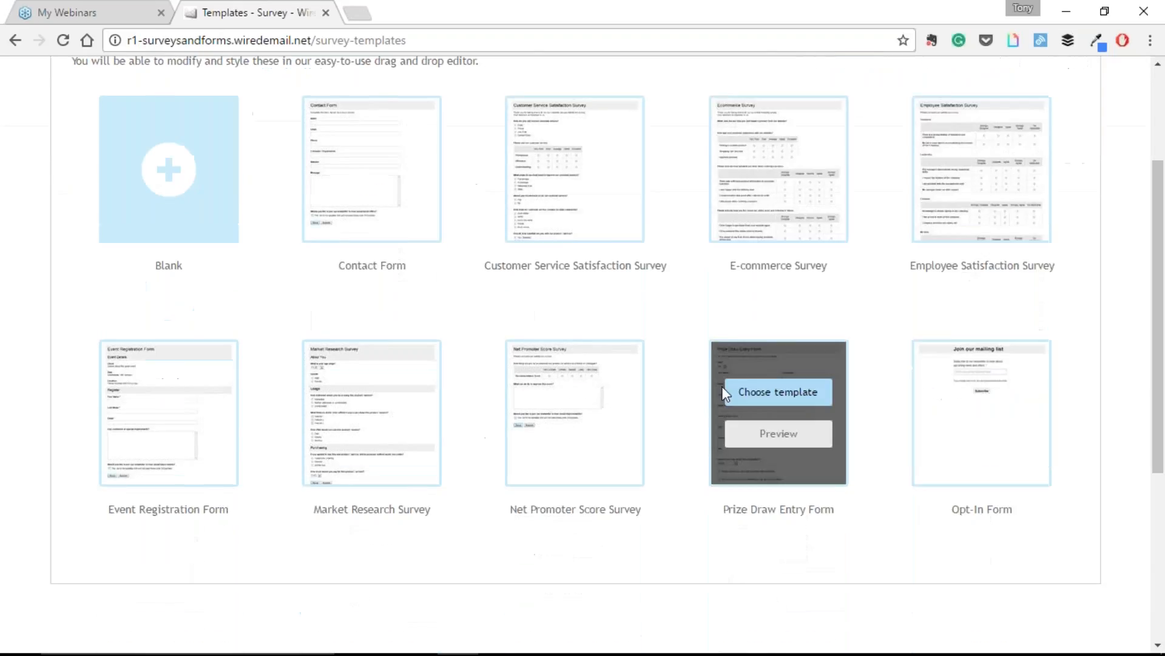
pyautogui.scroll(2, 718, 394)
pyautogui.scroll(2, 717, 385)
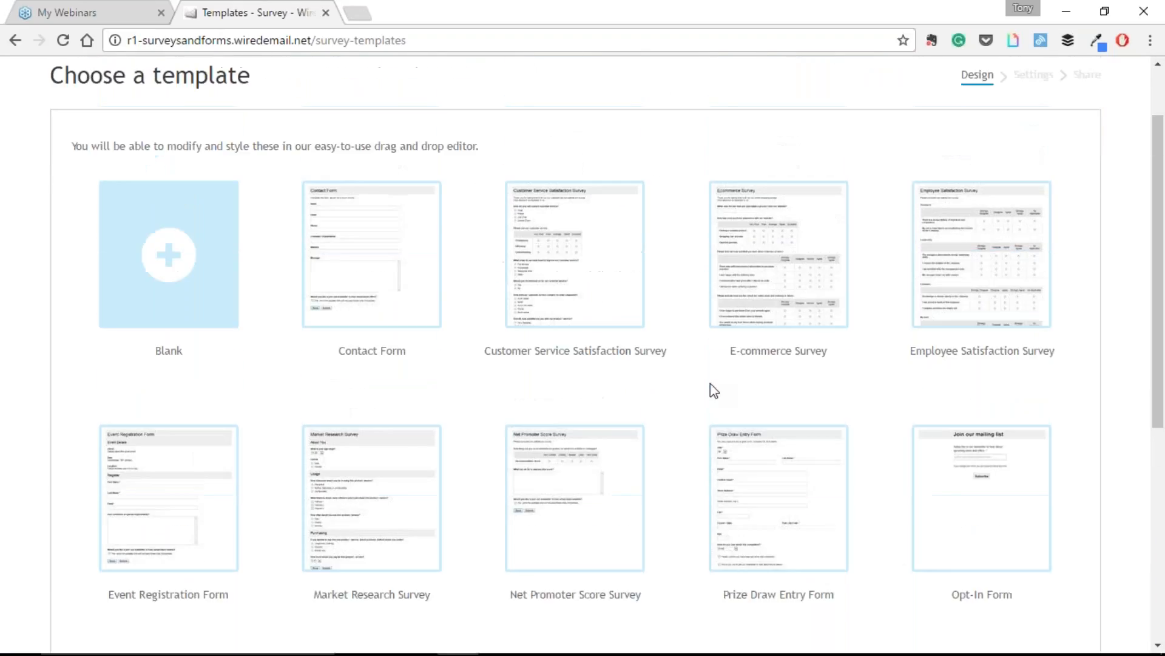
# Step: Preview the Customer Service Satisfaction Survey template, read through its questions and close the preview
pyautogui.moveTo(577, 280)
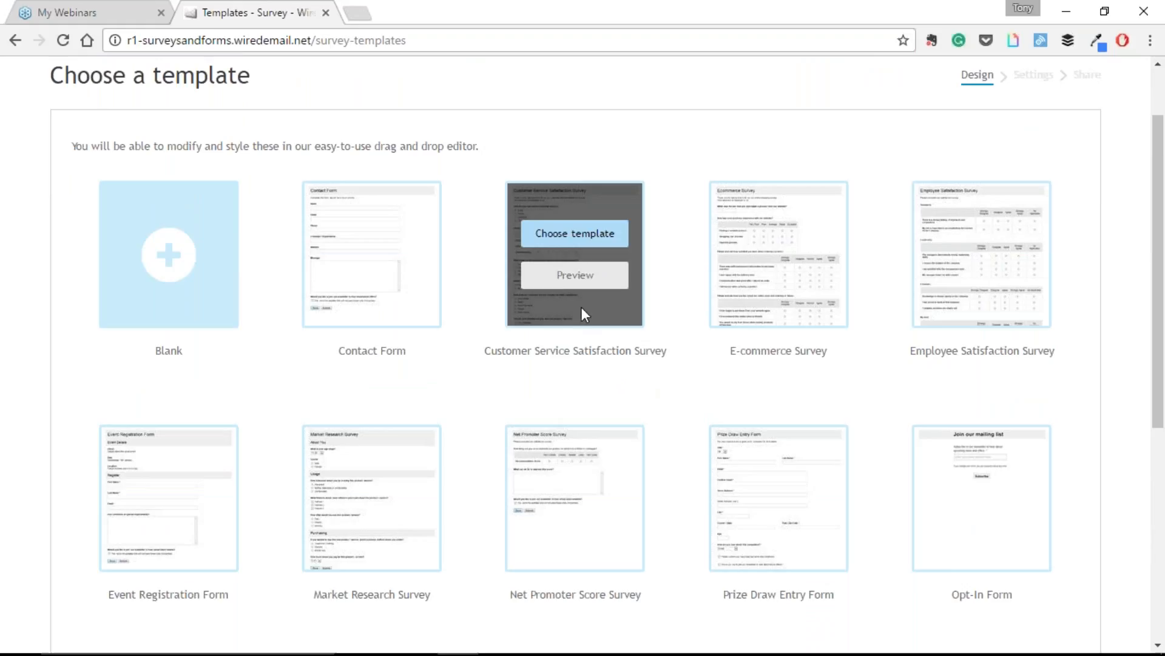
pyautogui.click(576, 276)
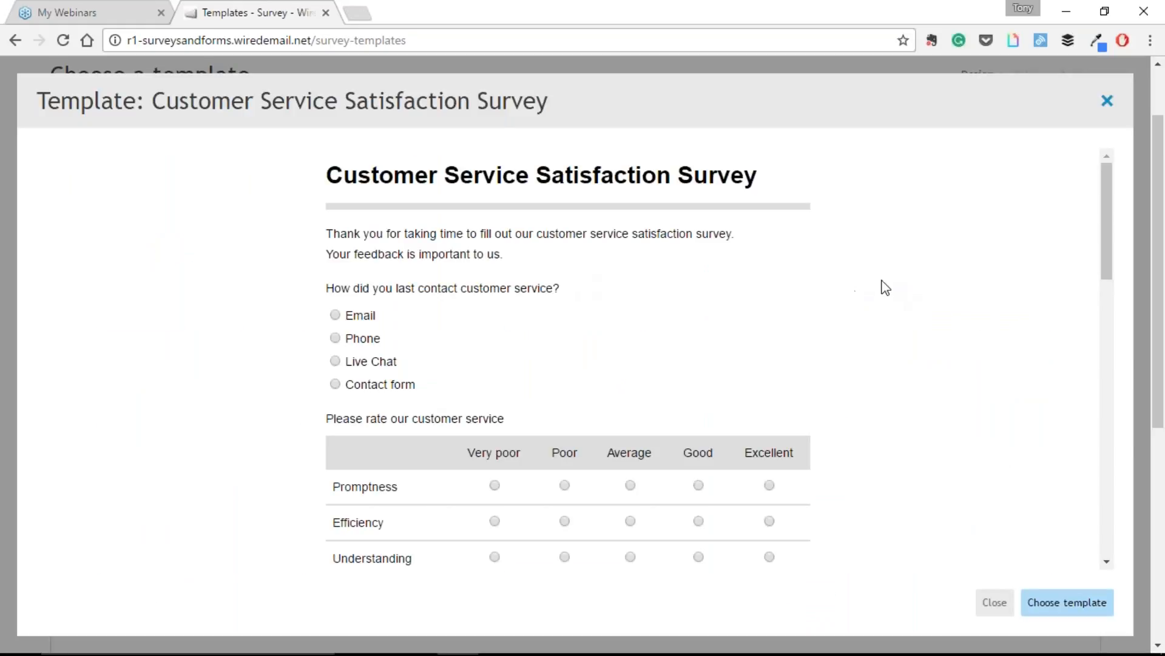
pyautogui.scroll(-2, 881, 280)
pyautogui.scroll(-15, 885, 287)
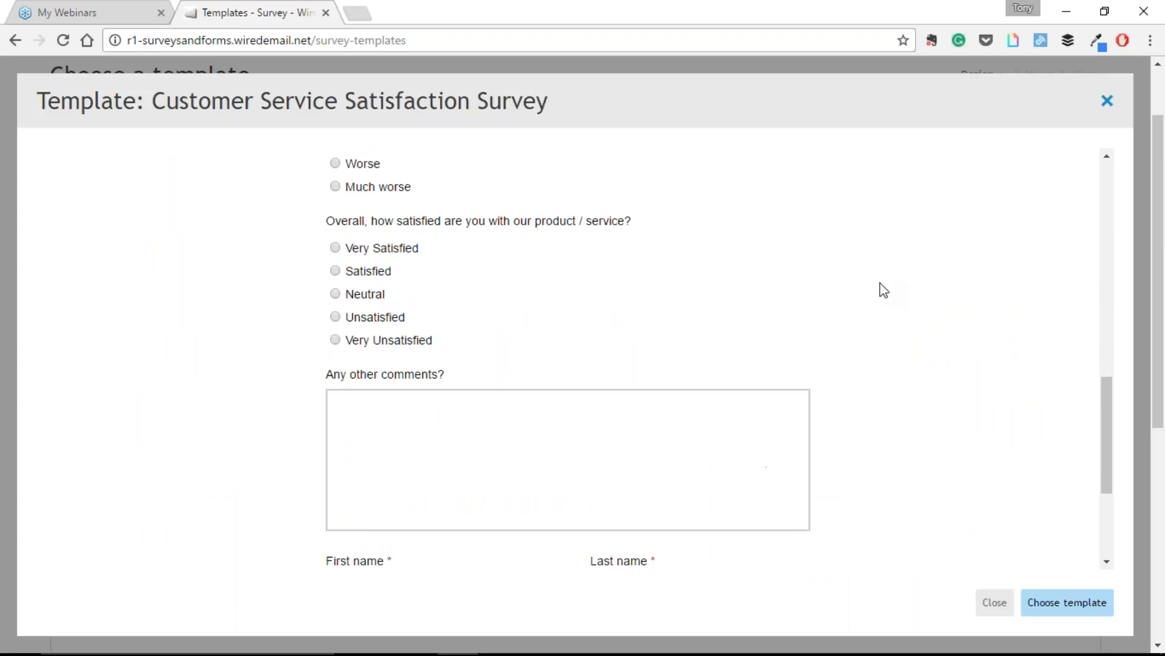
pyautogui.scroll(2, 880, 296)
pyautogui.scroll(15, 880, 296)
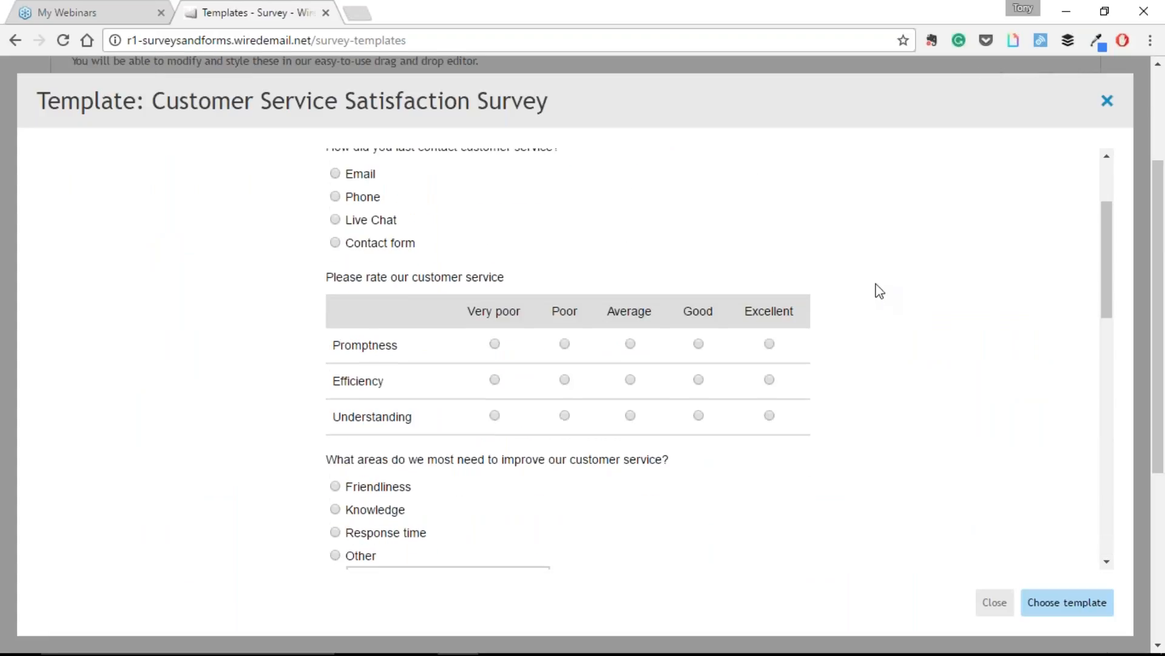
pyautogui.scroll(-5, 833, 299)
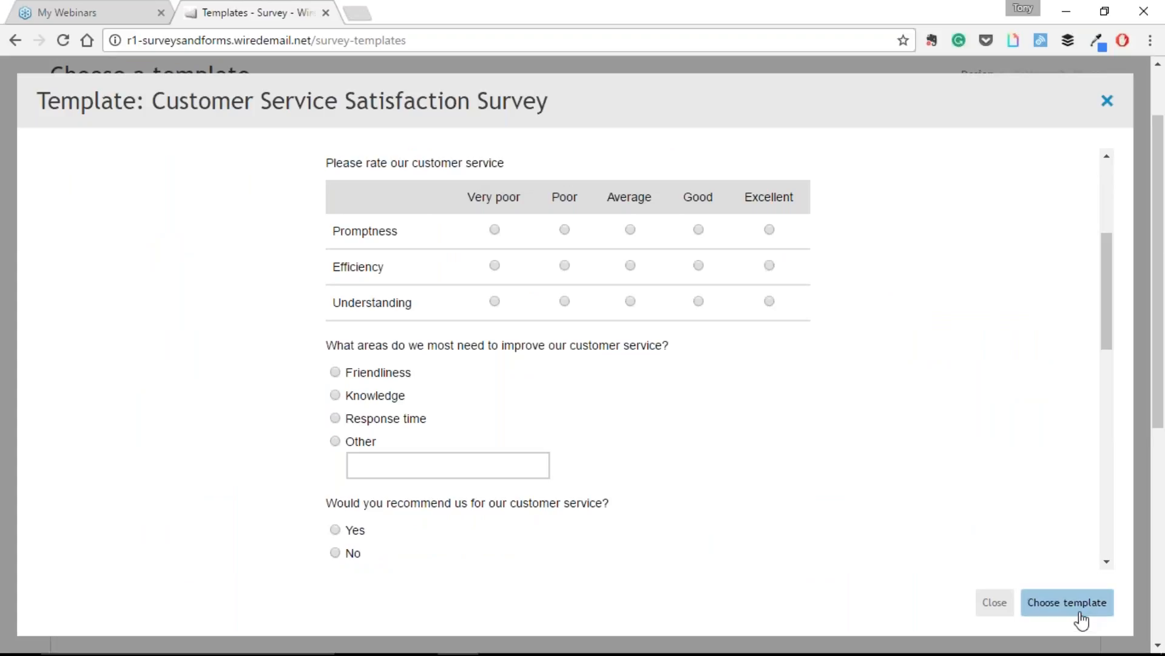
pyautogui.click(1108, 102)
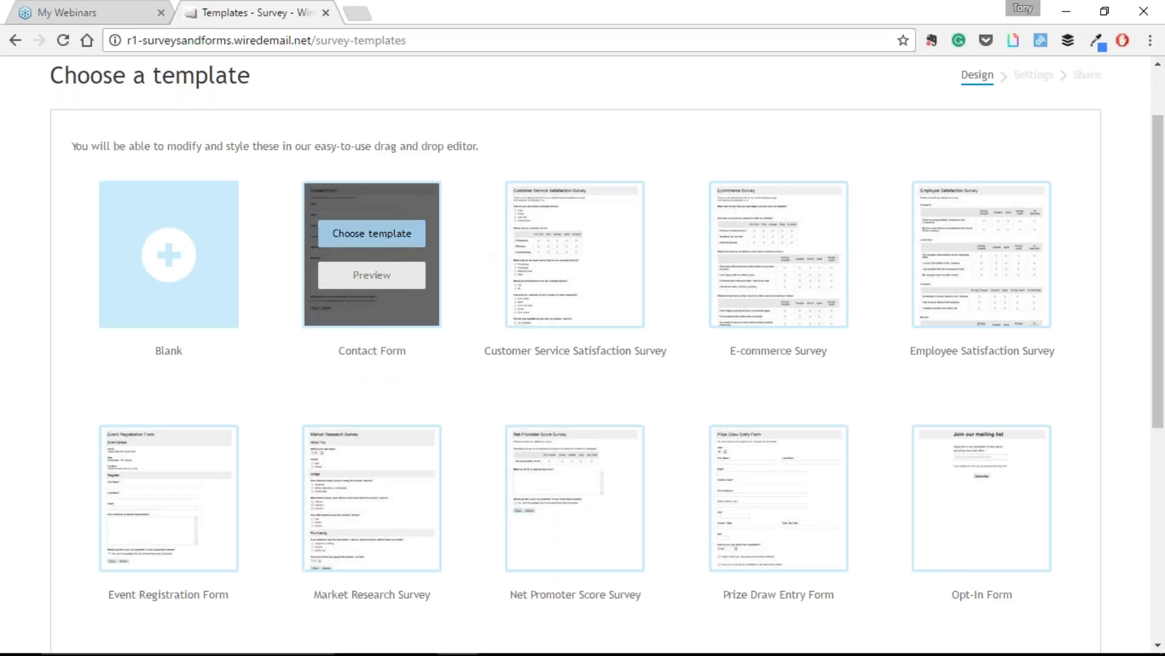
# Step: Create a survey from scratch with the Blank template and name it "Test for webinar"
pyautogui.moveTo(718, 248)
pyautogui.moveTo(925, 245)
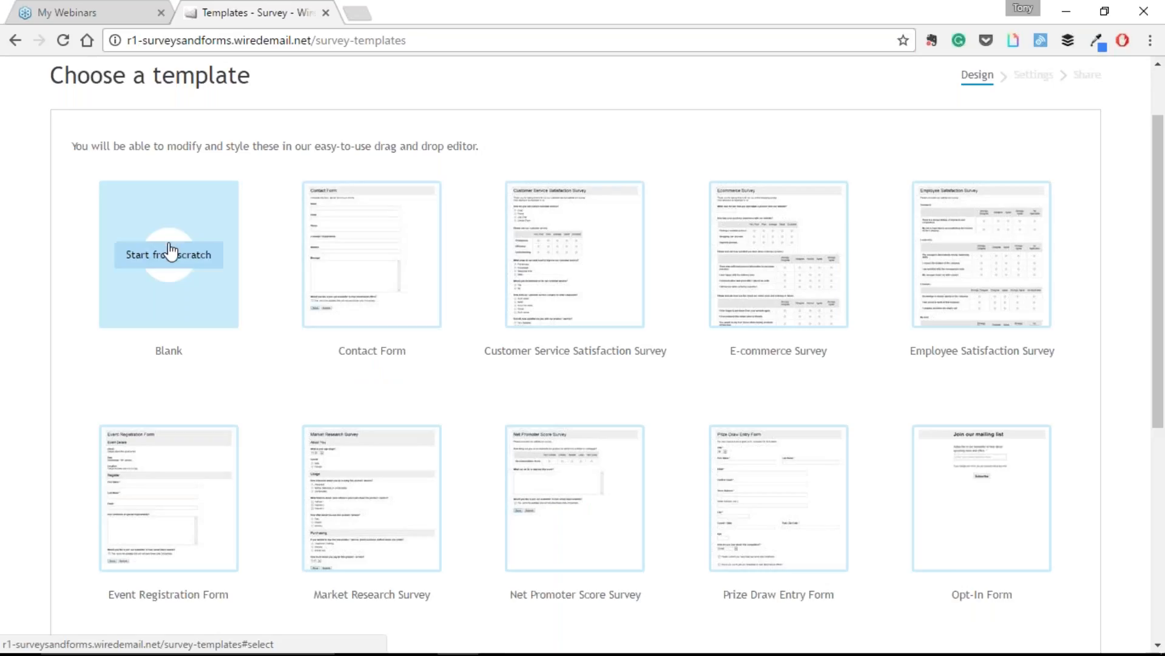
pyautogui.click(166, 252)
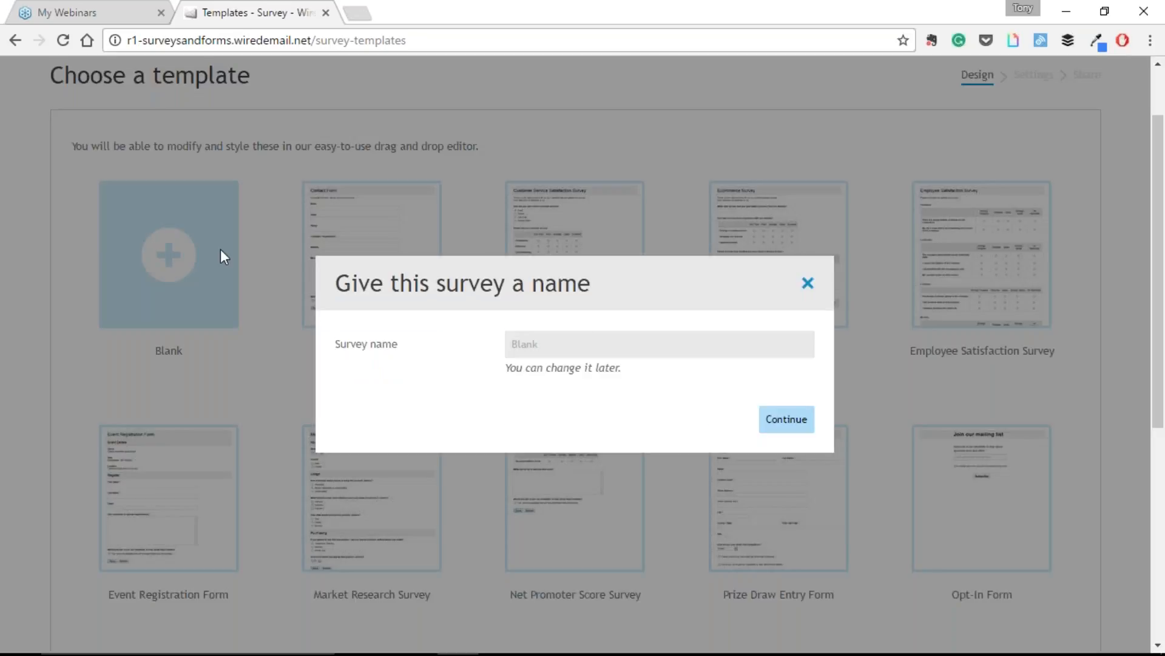
pyautogui.click(572, 342)
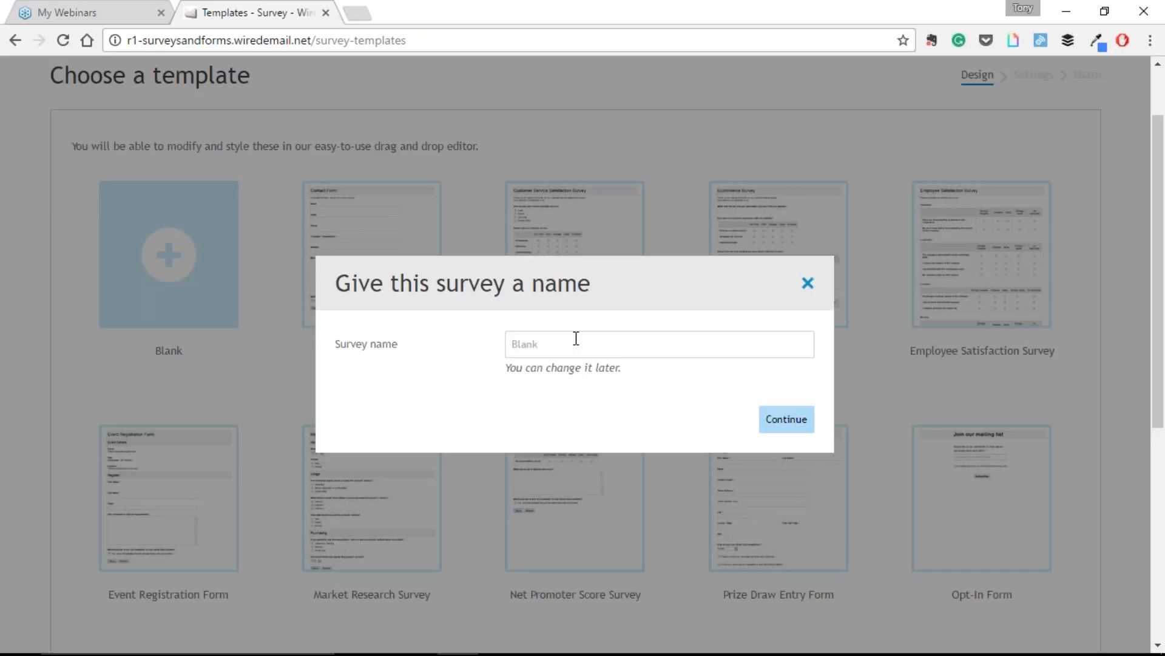
pyautogui.write('Test for webinar')
pyautogui.click(786, 419)
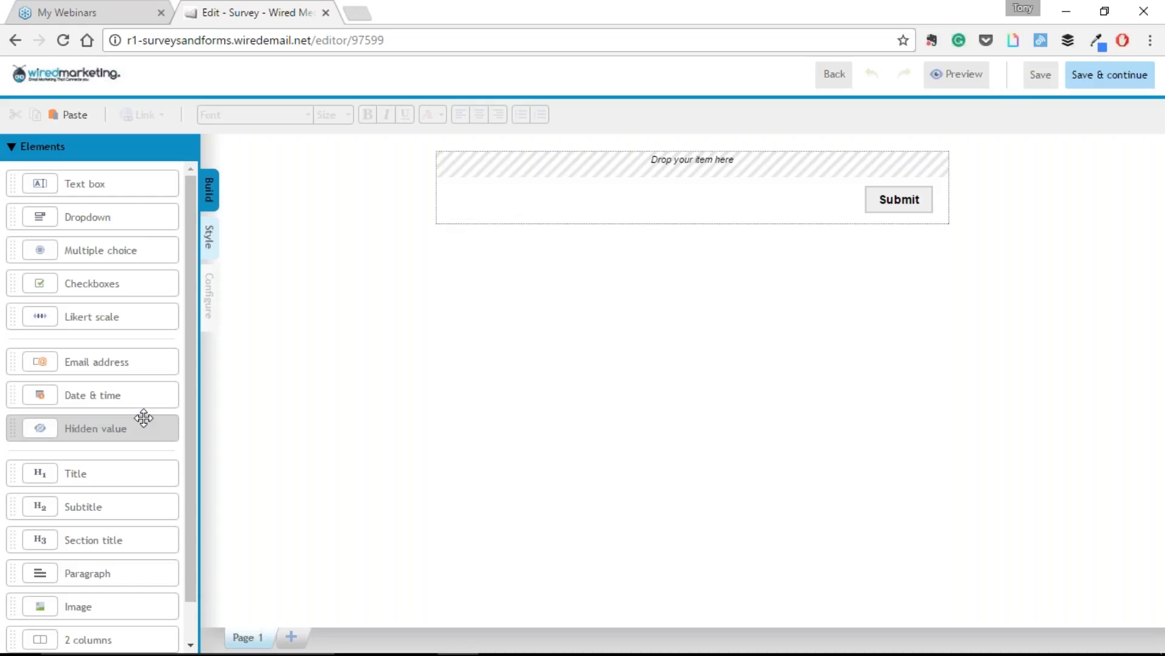
# Step: Add a title element reading "Header Title" to the survey page and check it in a preview
pyautogui.scroll(-1, 146, 451)
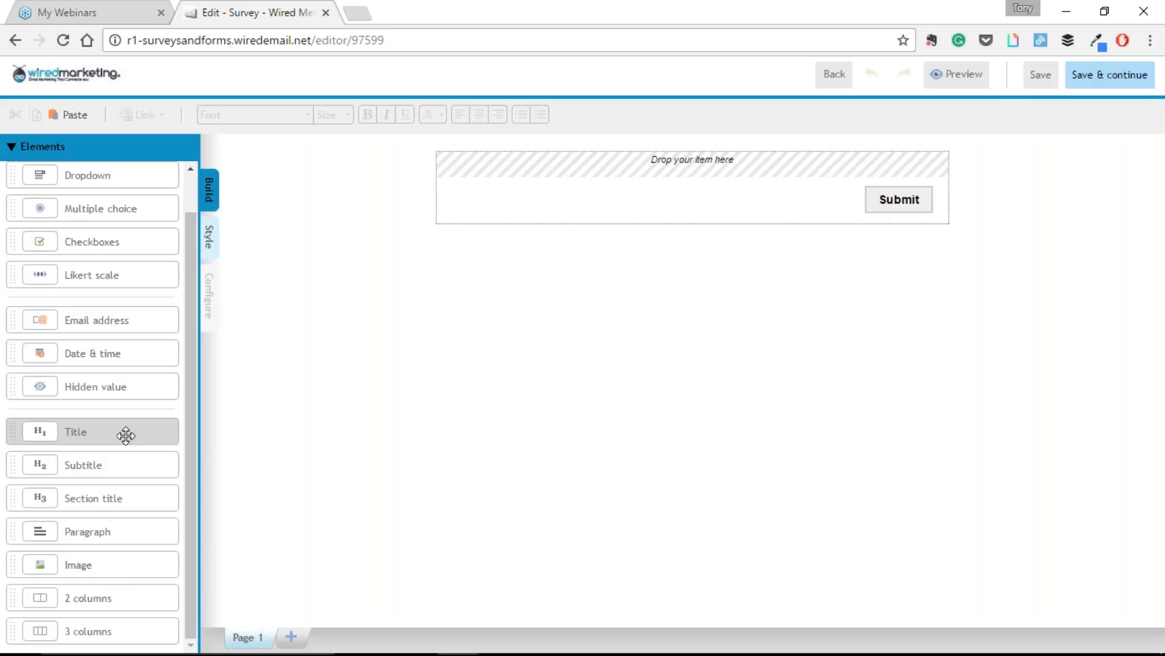
pyautogui.moveTo(119, 435); pyautogui.dragTo(584, 185)
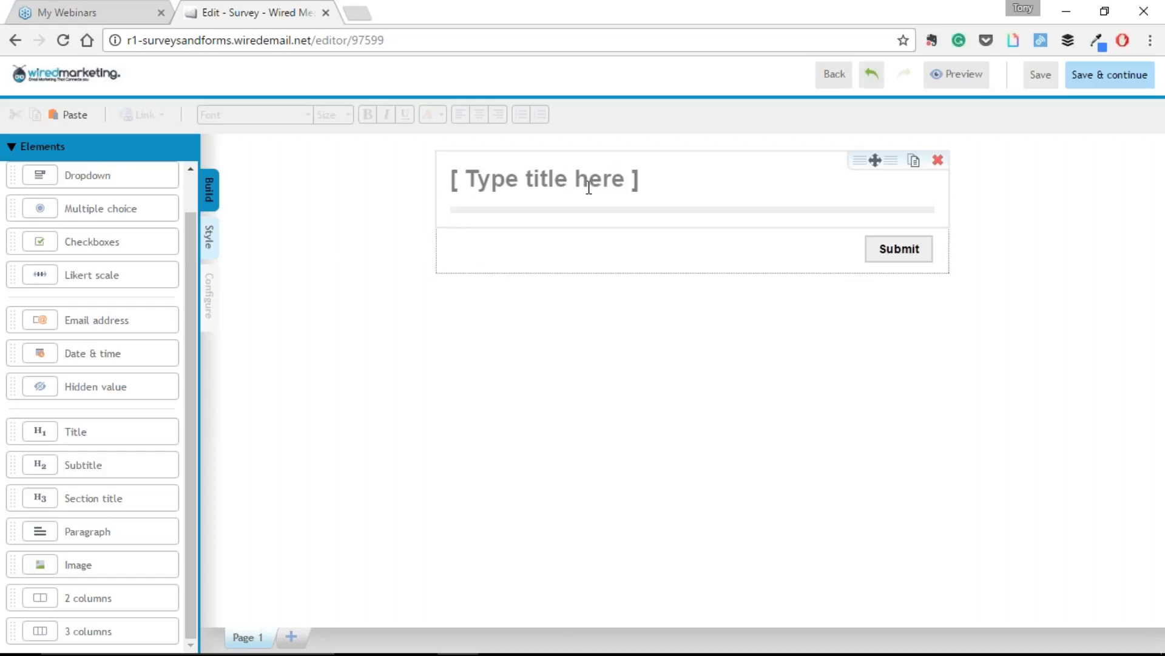
pyautogui.click(578, 186)
pyautogui.write('He')
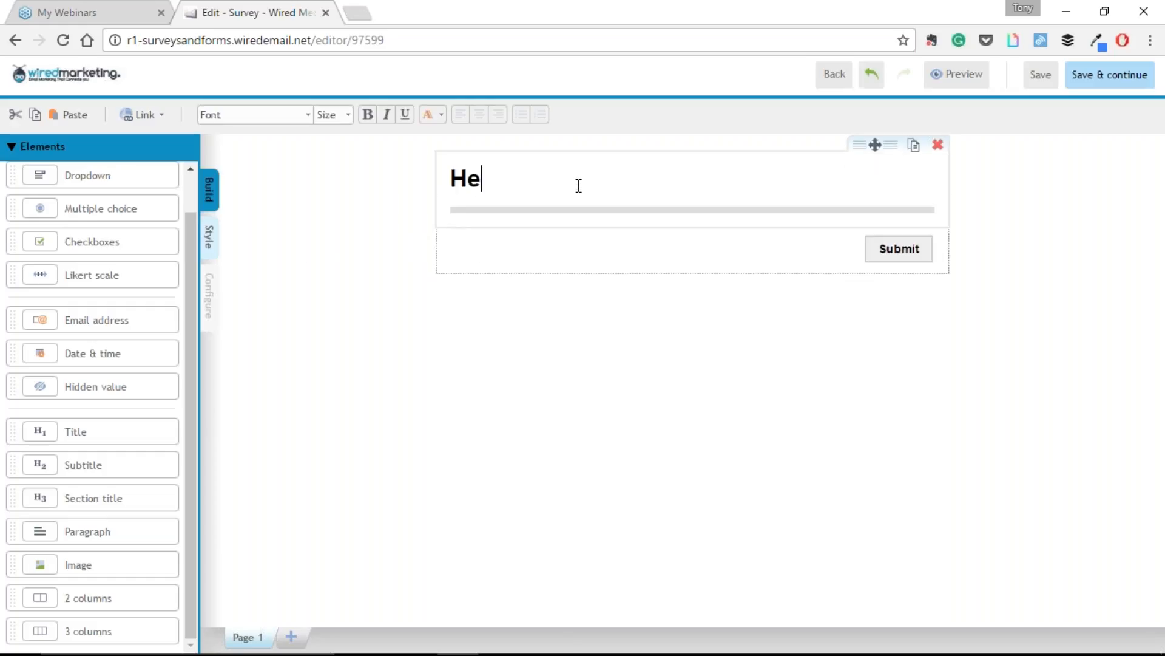
pyautogui.write('ader Title')
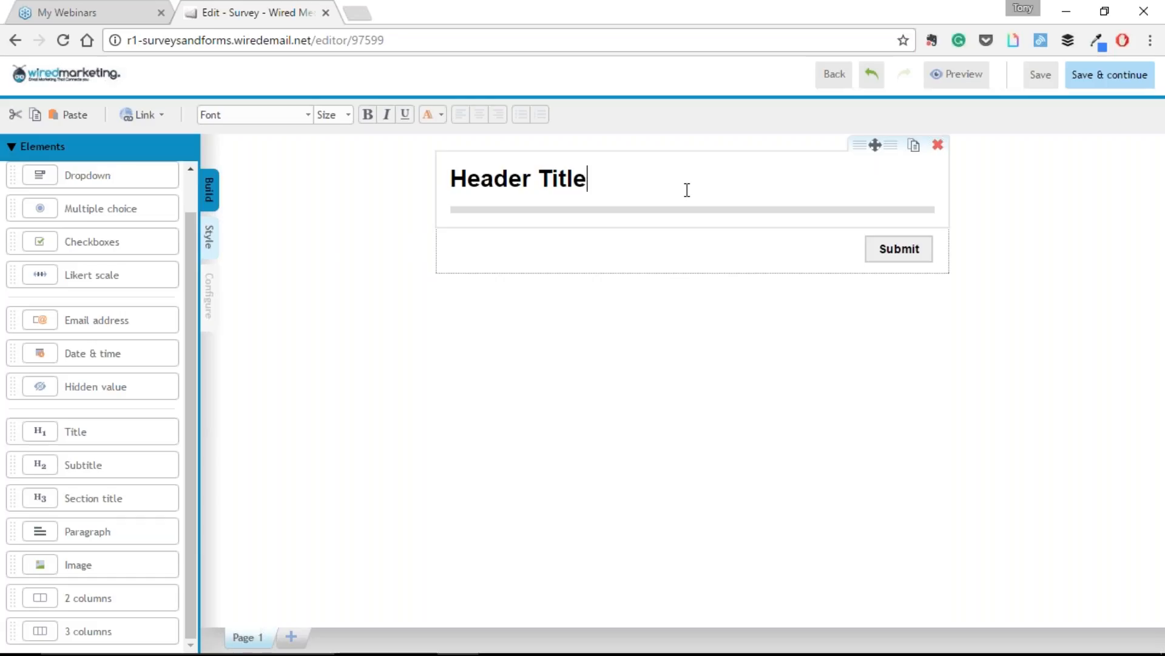
pyautogui.click(958, 75)
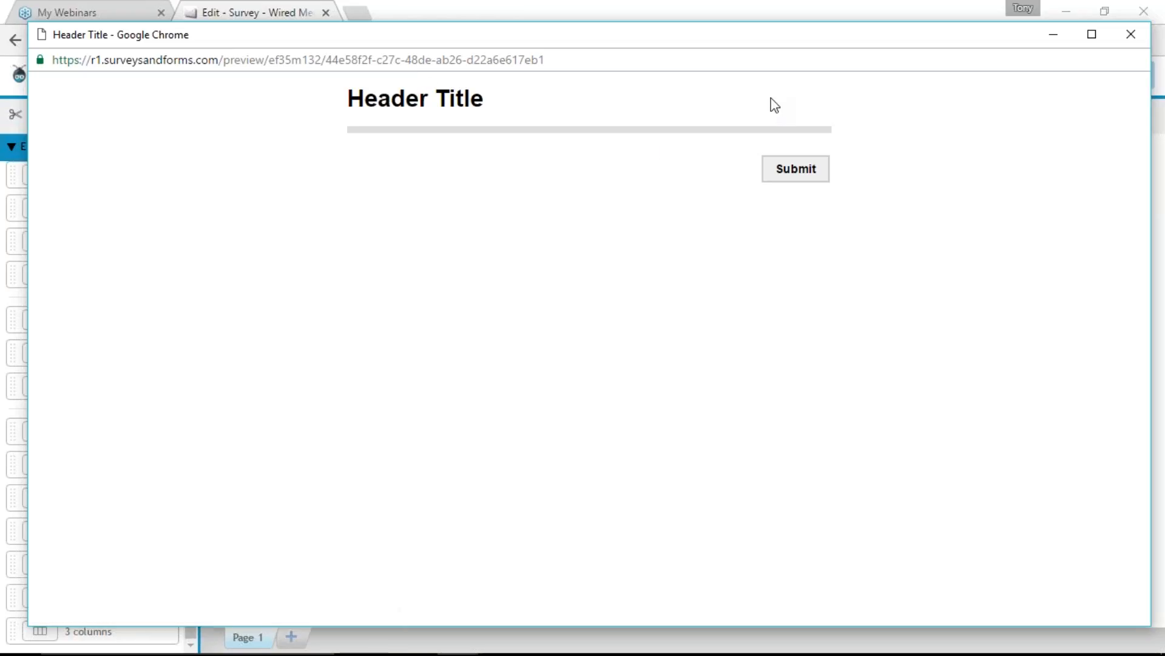
pyautogui.click(1128, 35)
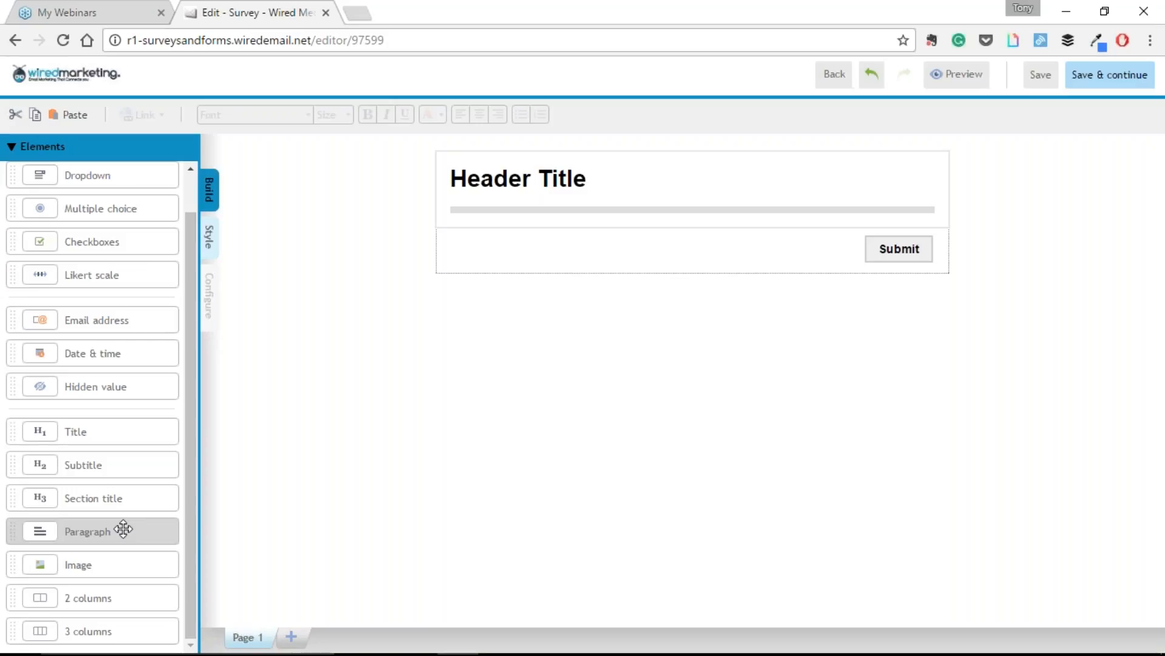
# Step: Add a paragraph element and a text box question below the header title
pyautogui.moveTo(123, 530); pyautogui.dragTo(590, 281)
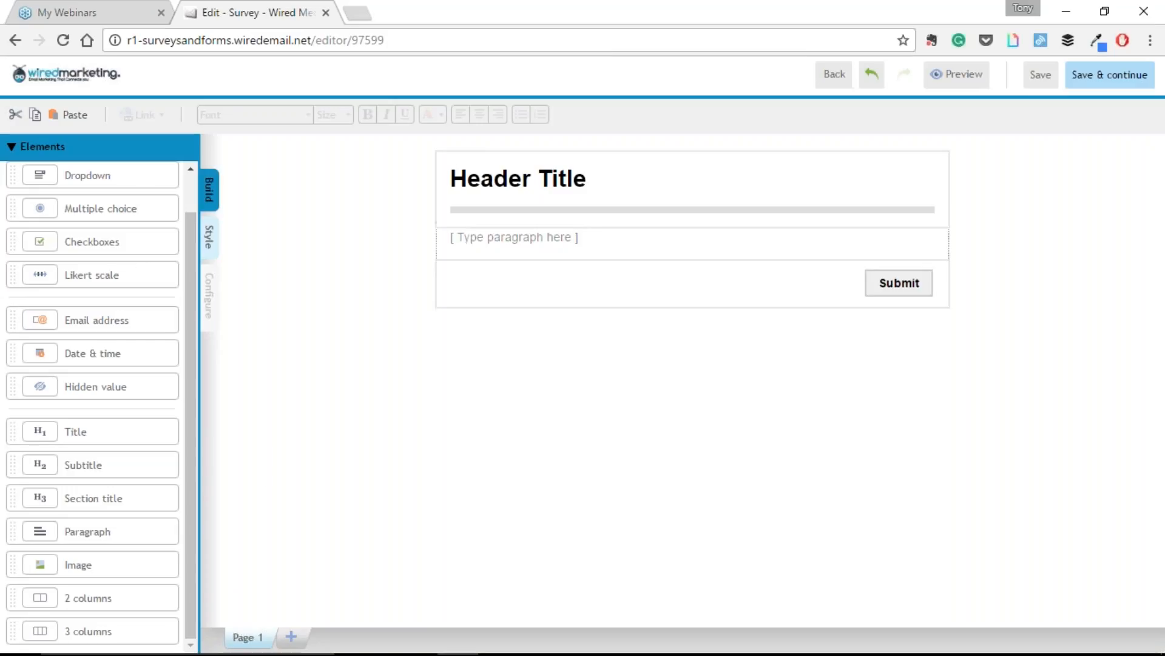
pyautogui.scroll(1, 195, 387)
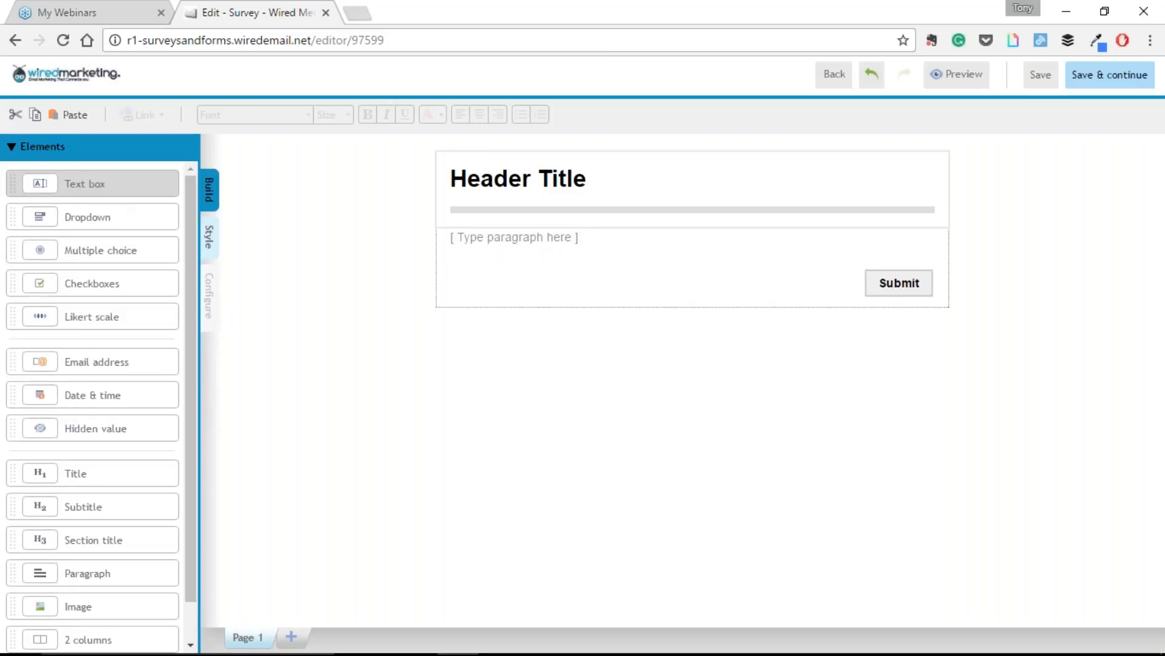
pyautogui.moveTo(108, 179); pyautogui.dragTo(513, 309)
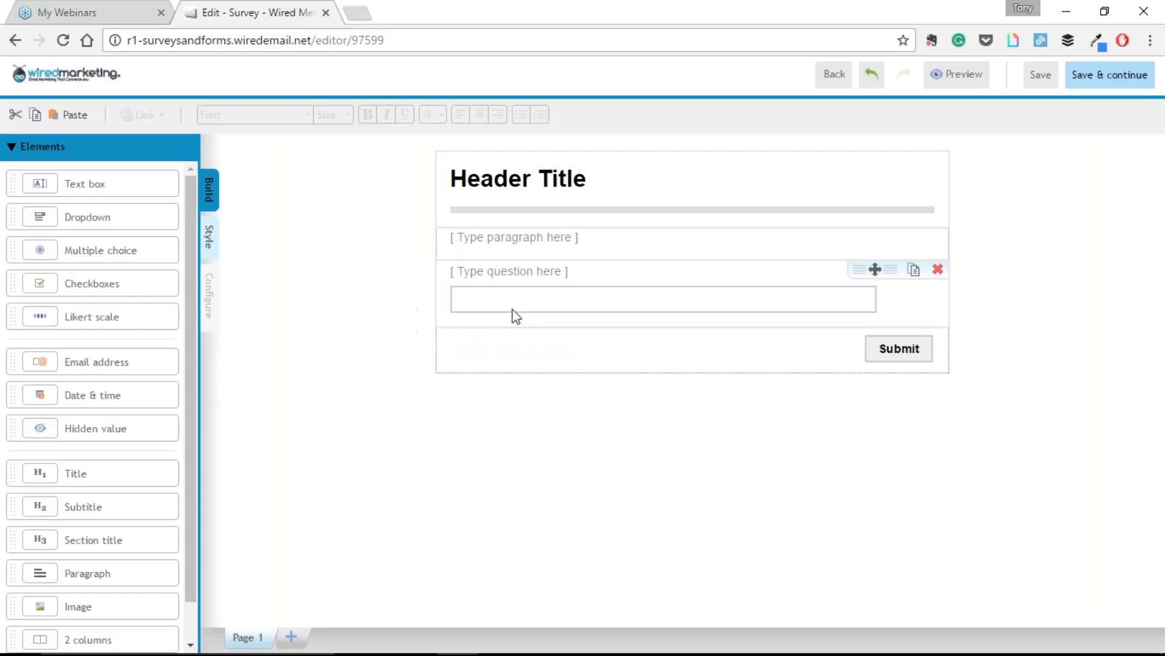
# Step: Fill the paragraph with "your text" and set the text box question to "free fill text box"
pyautogui.click(544, 239)
pyautogui.write('y')
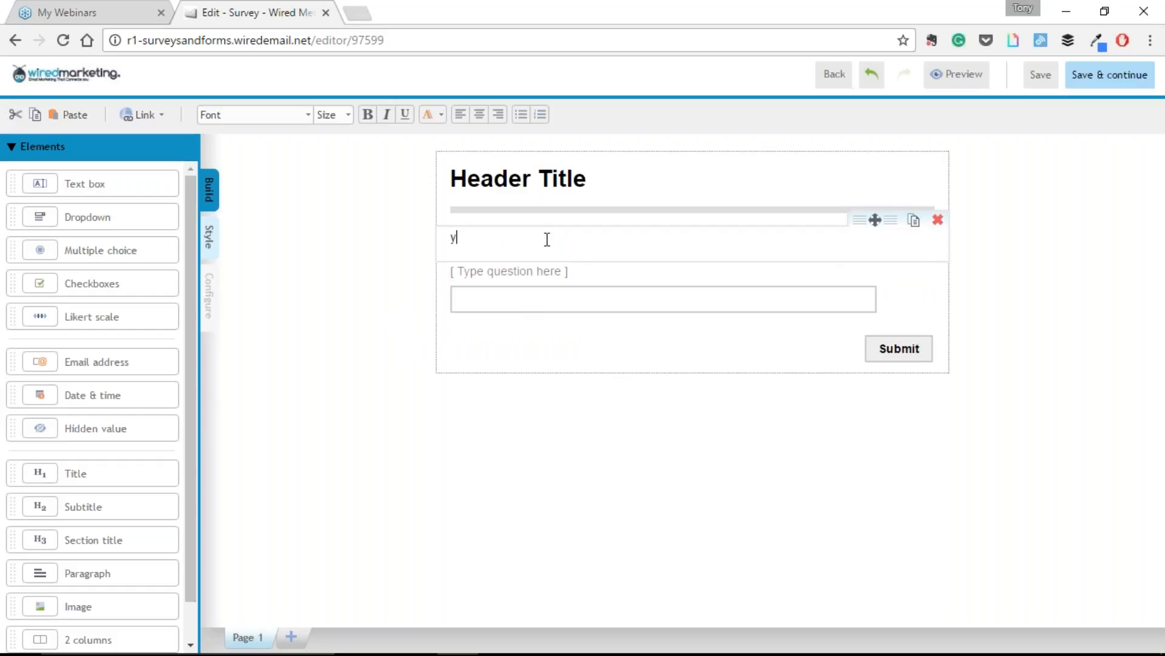
pyautogui.write('our text')
pyautogui.click(545, 273)
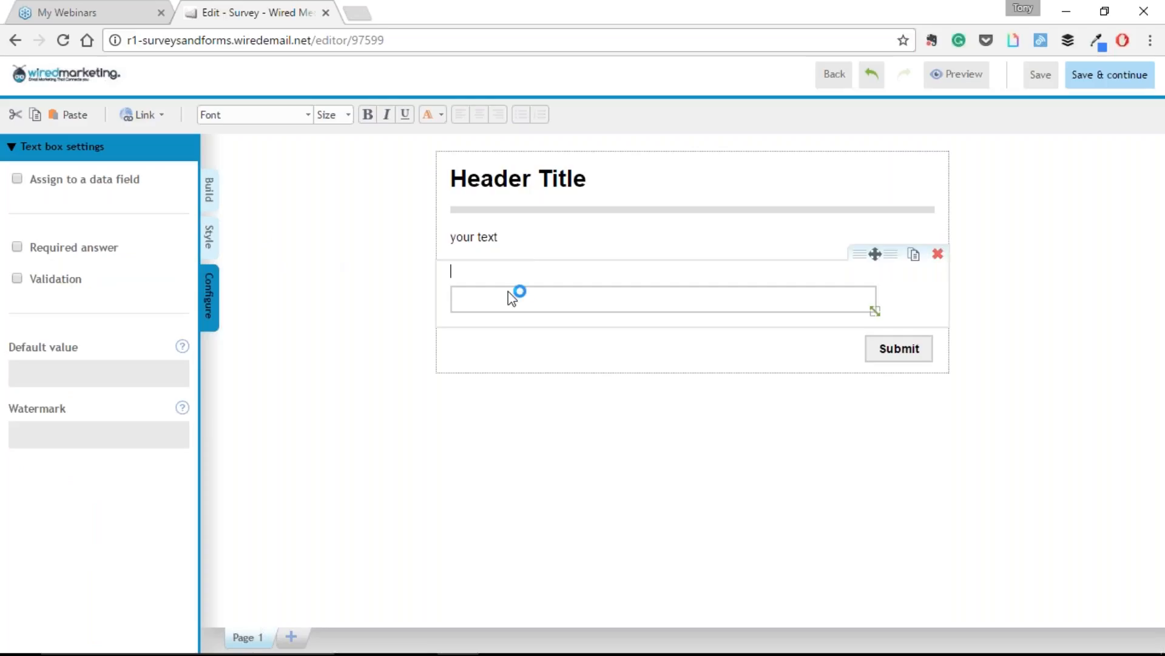
pyautogui.write('free fill text box')
# Step: Preview the survey, test the free fill text box with random characters, and return to the list of elements
pyautogui.click(957, 75)
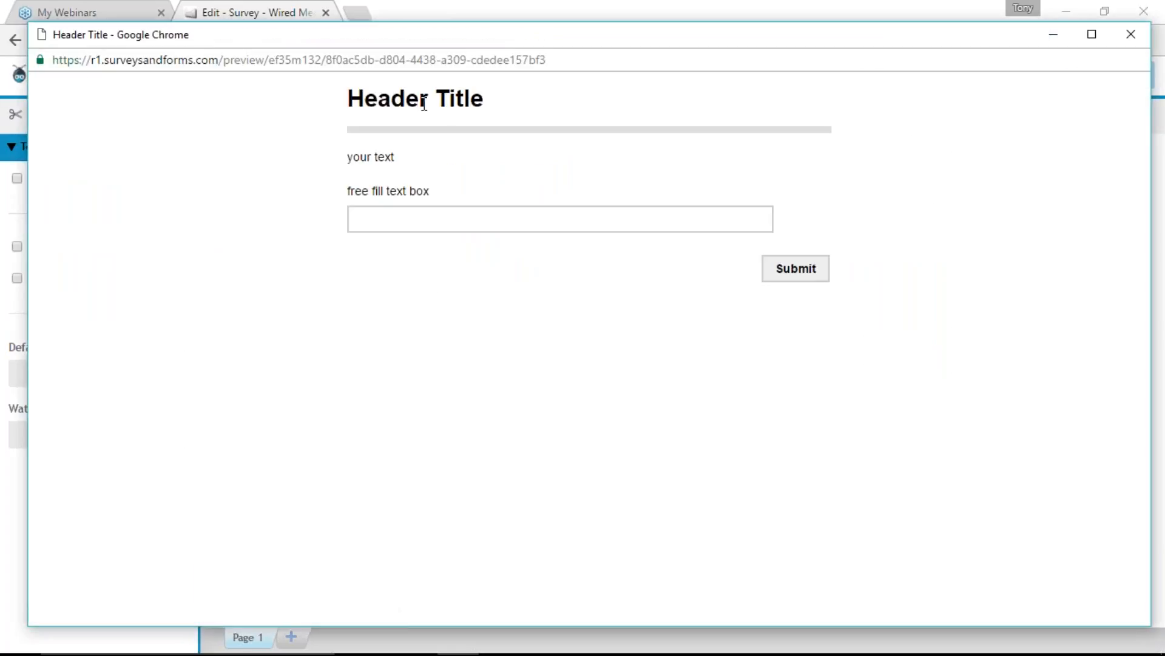
pyautogui.tripleClick(459, 99)
pyautogui.click(500, 110)
pyautogui.doubleClick(385, 156)
pyautogui.click(377, 157)
pyautogui.doubleClick(374, 157)
pyautogui.click(389, 155)
pyautogui.click(458, 217)
pyautogui.write('bjkdvb')
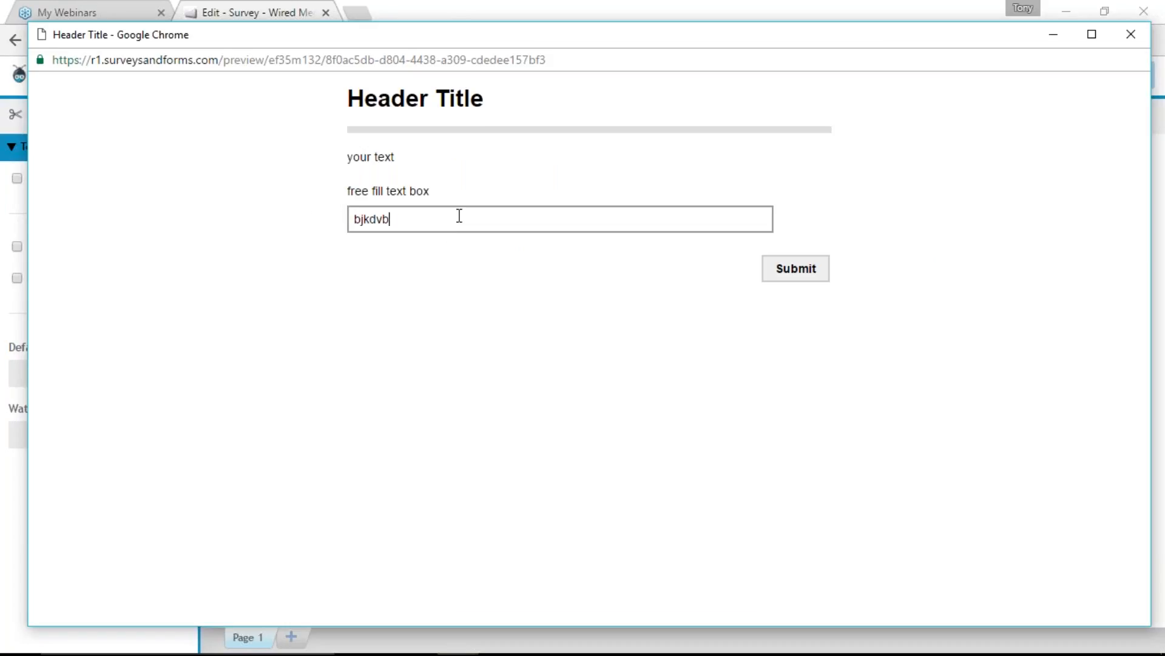
pyautogui.write('sjb vsbvkjbkjvvnjr vjf vkjnfjzd')
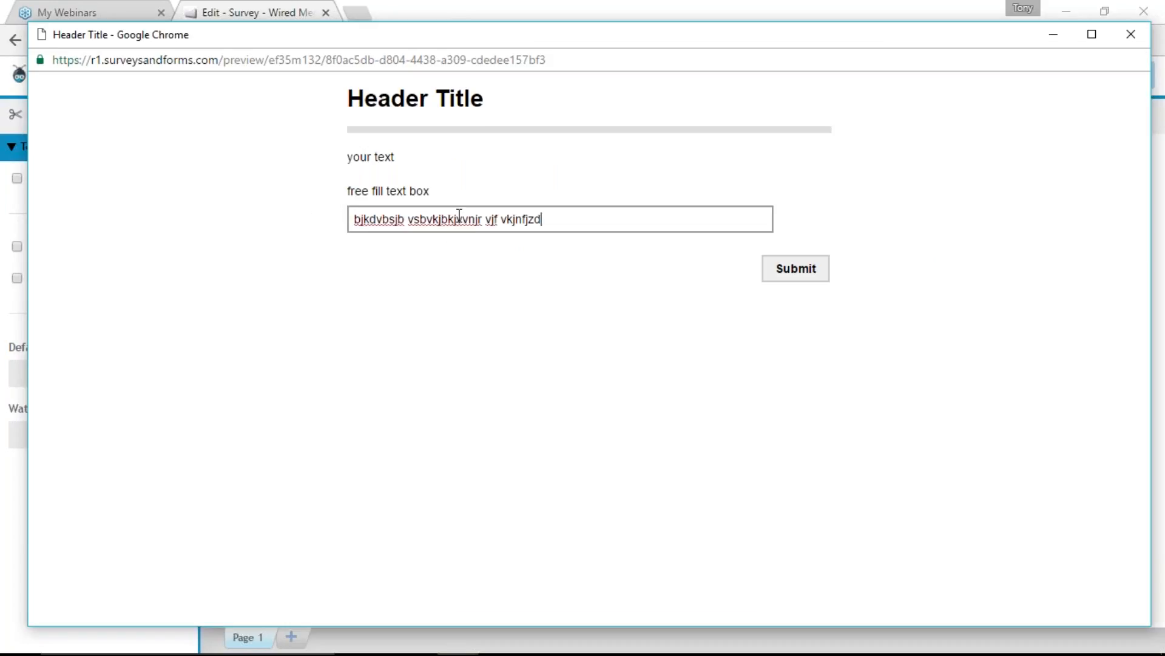
pyautogui.click(1131, 36)
pyautogui.click(254, 179)
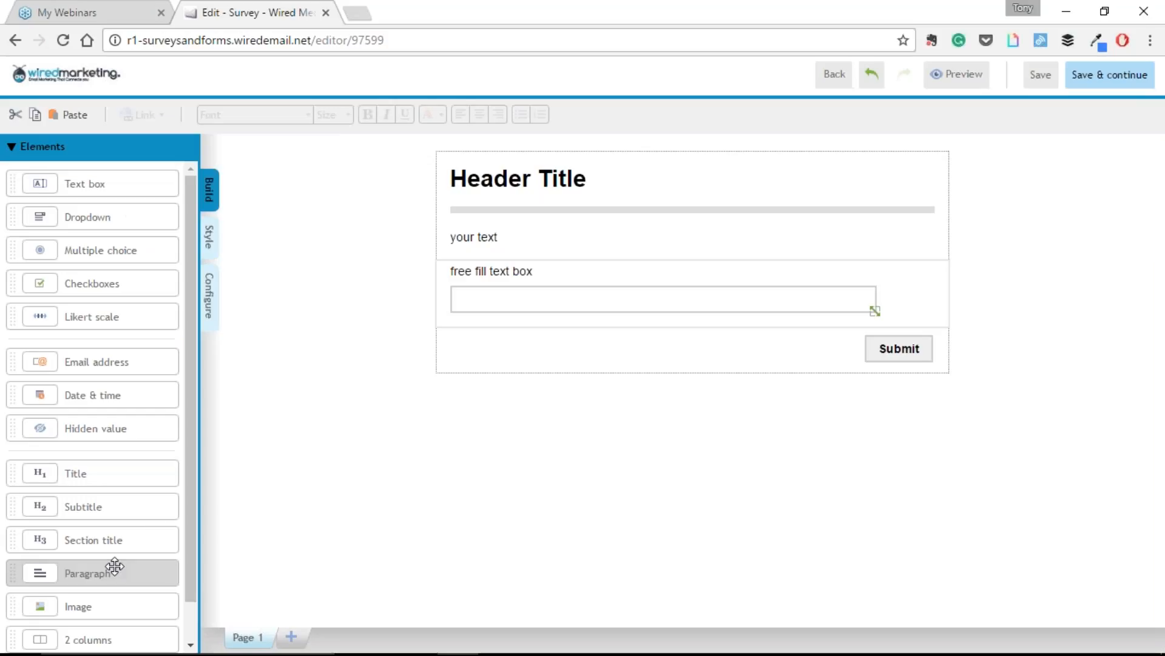
# Step: Replace the free fill text box with a new text box below the paragraph and set its question to "question 1"
pyautogui.scroll(-1, 188, 559)
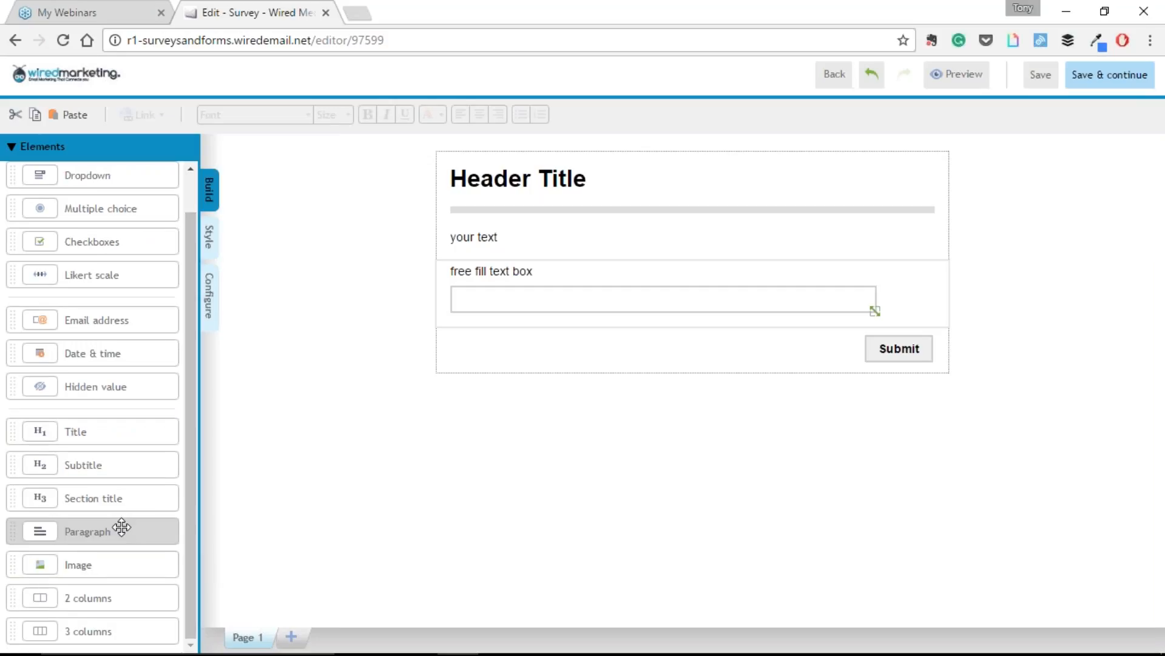
pyautogui.scroll(1, 187, 463)
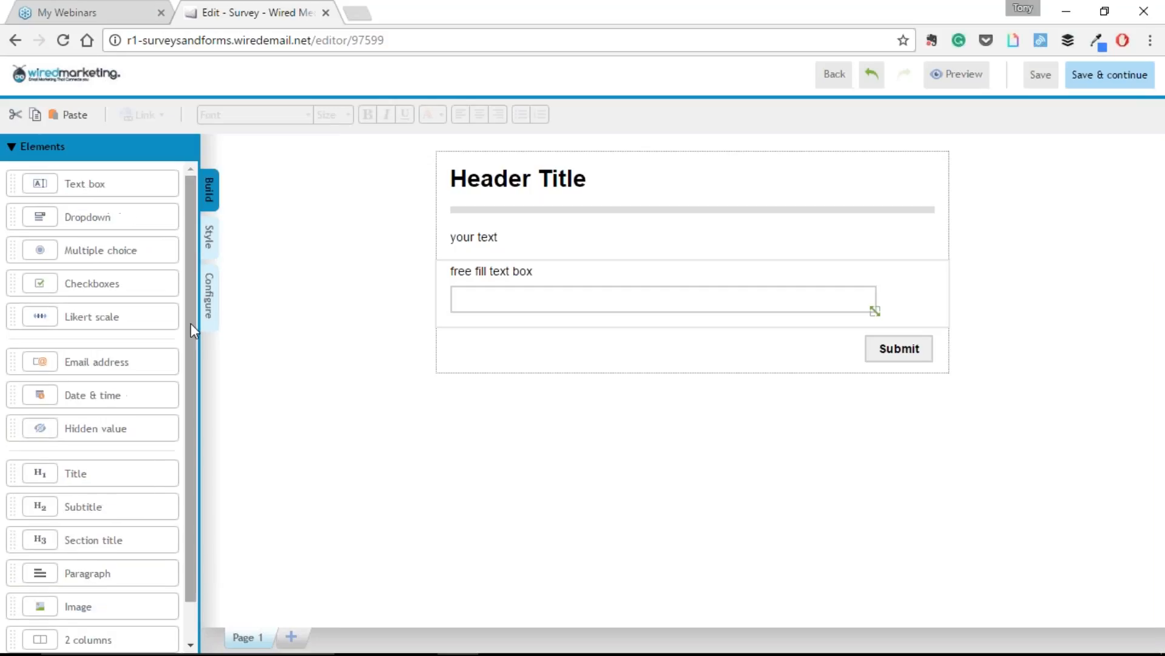
pyautogui.click(938, 259)
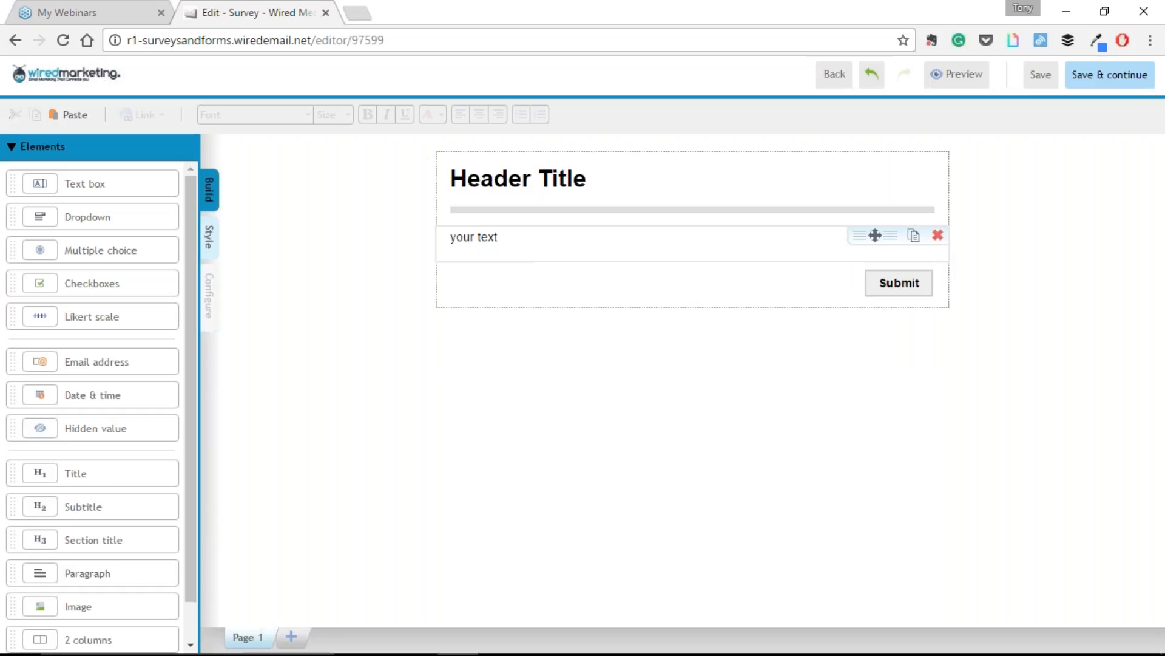
pyautogui.moveTo(144, 184); pyautogui.dragTo(595, 363)
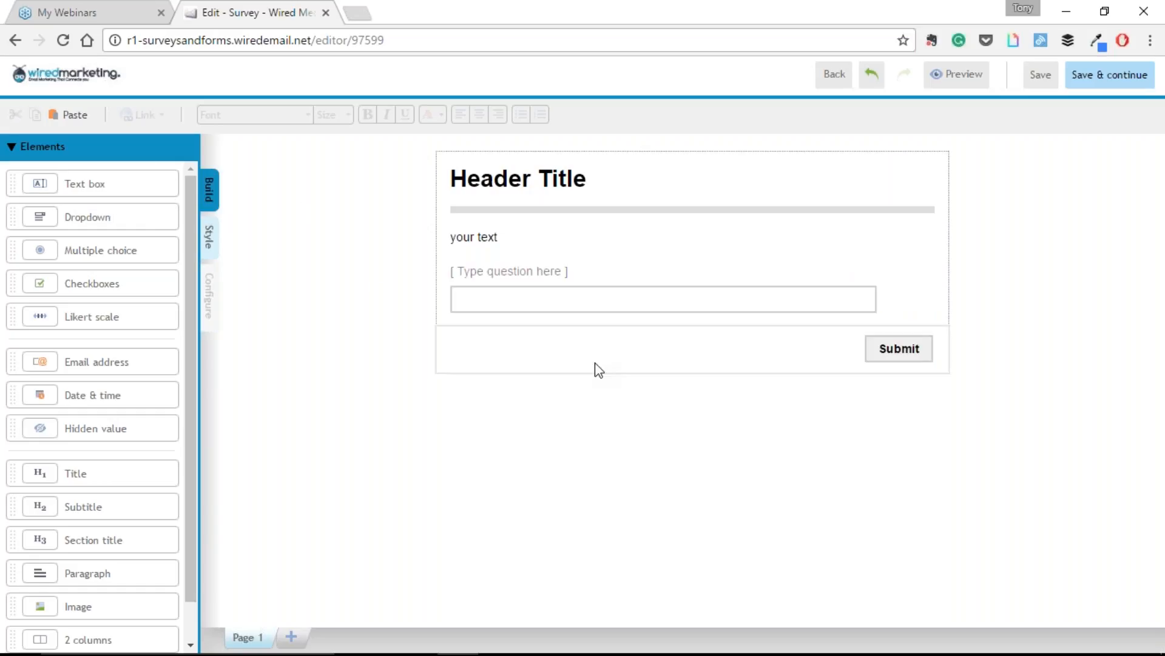
pyautogui.click(539, 273)
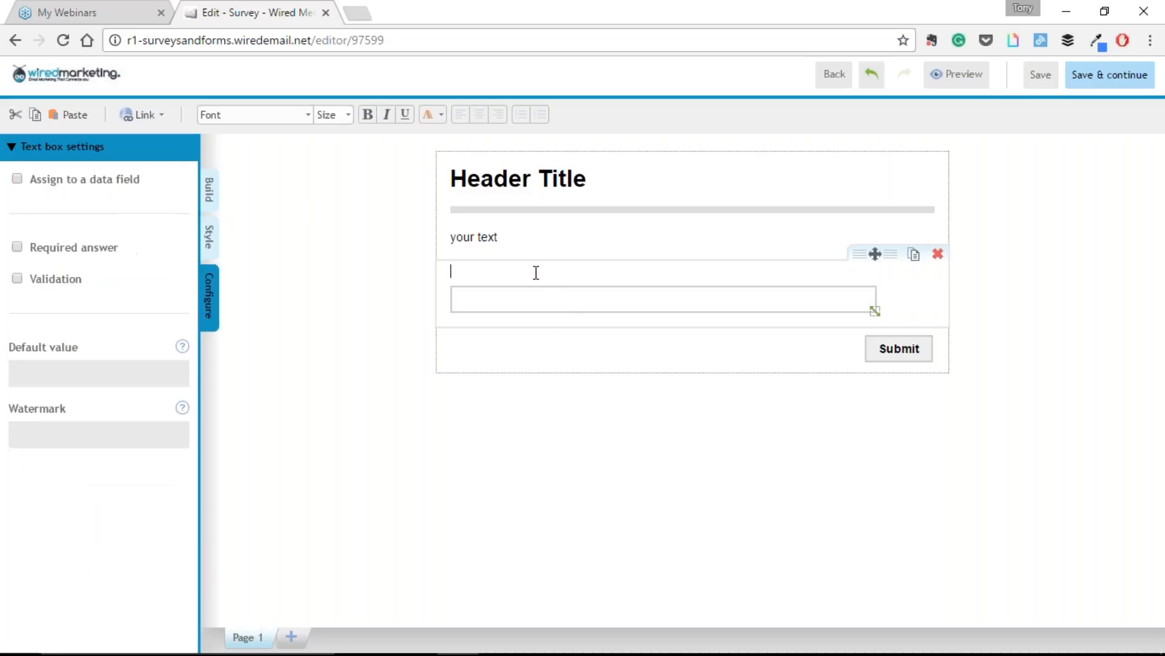
pyautogui.write('question 1')
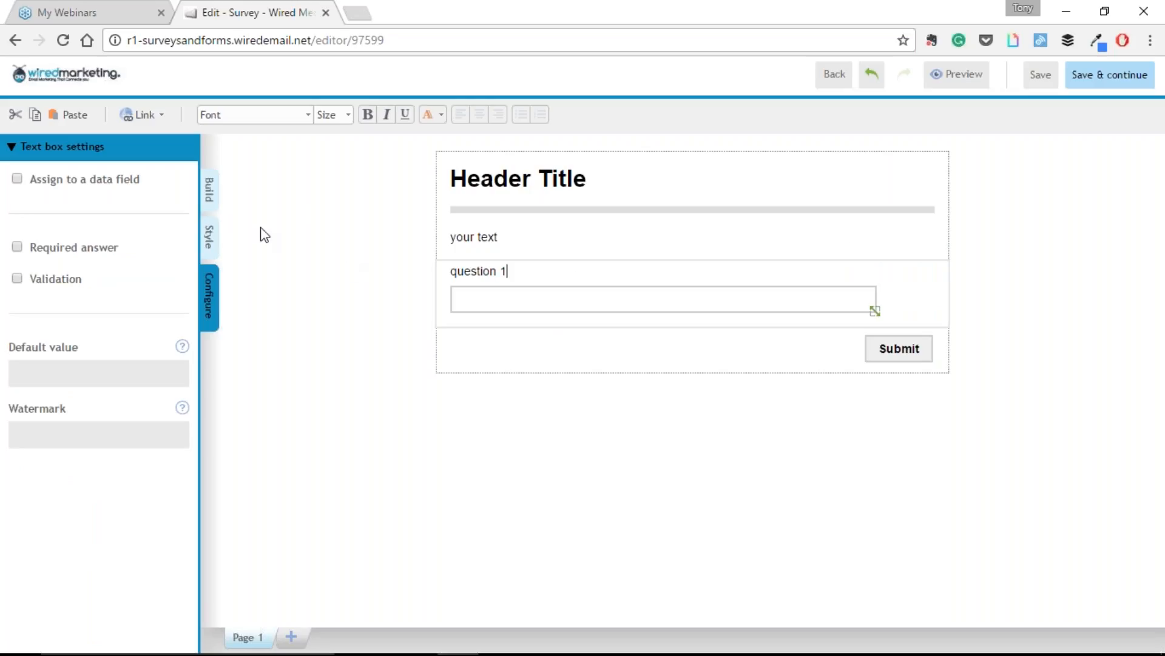
# Step: Map question 1 to the BIRTHDAY data field
pyautogui.click(19, 179)
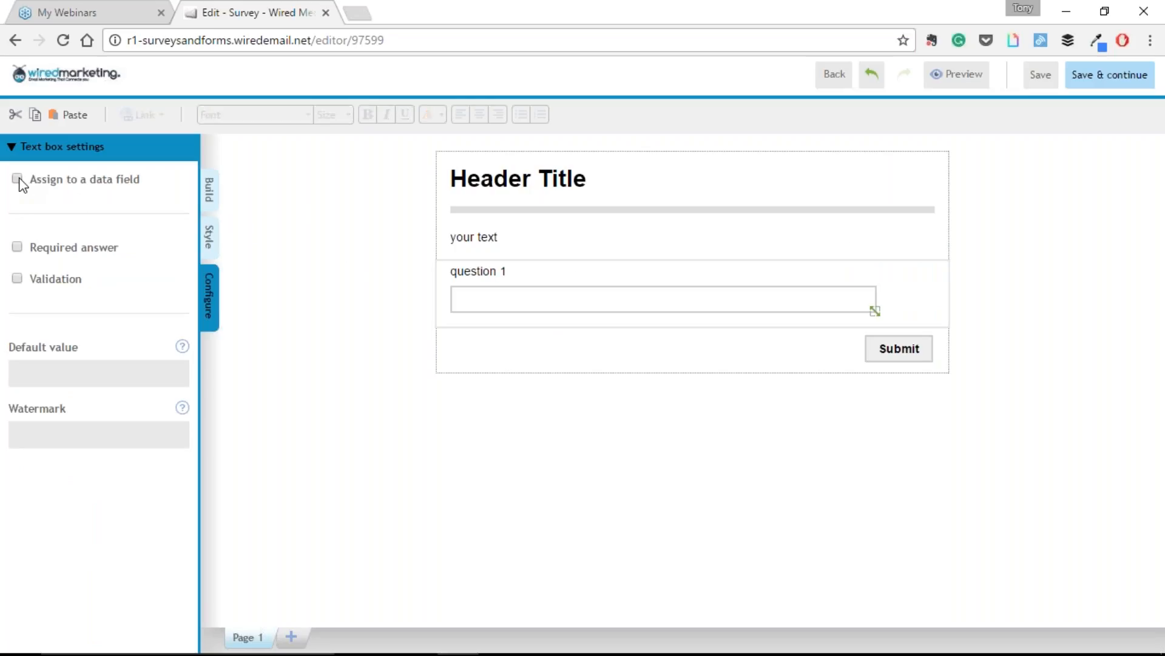
pyautogui.click(19, 178)
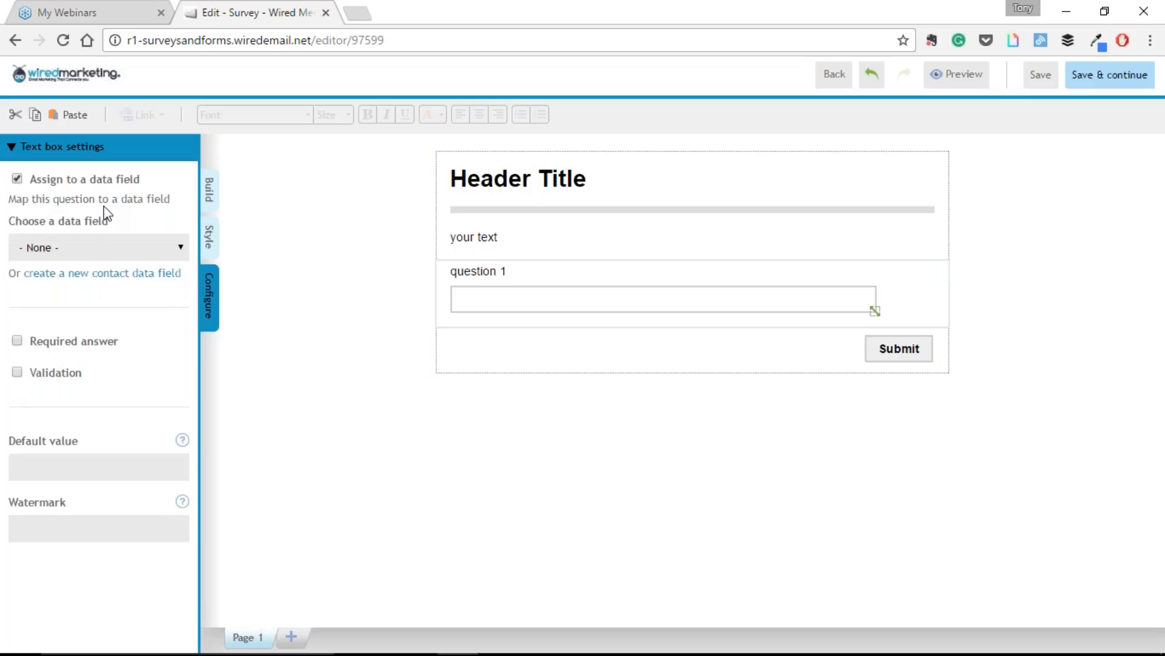
pyautogui.click(179, 247)
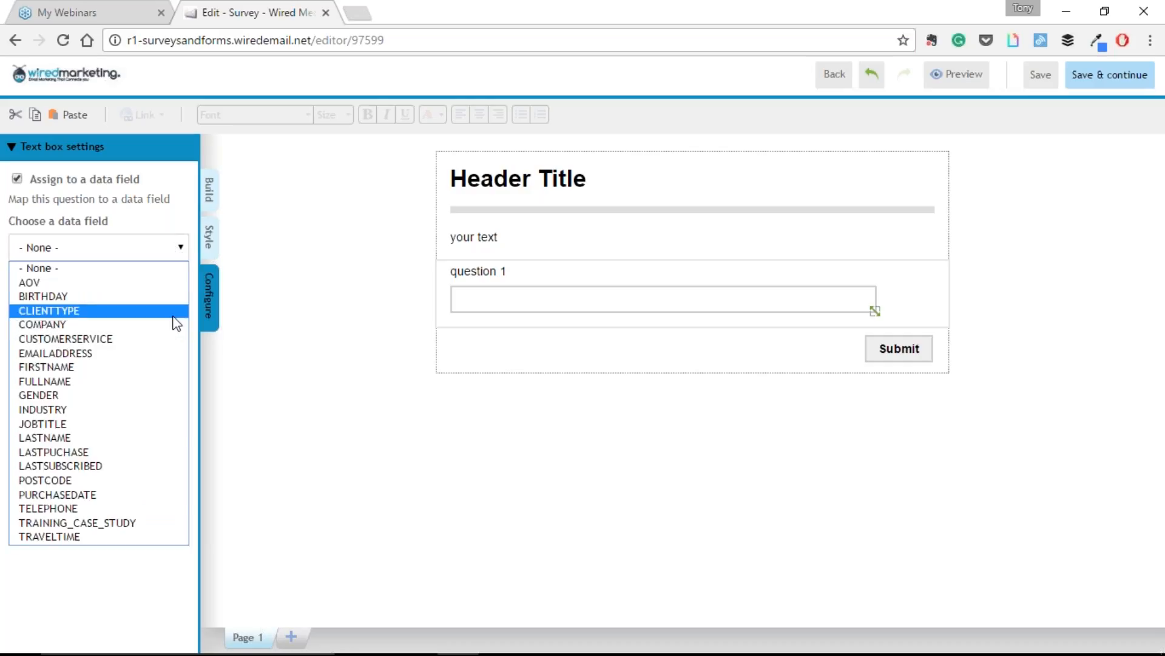
pyautogui.click(147, 297)
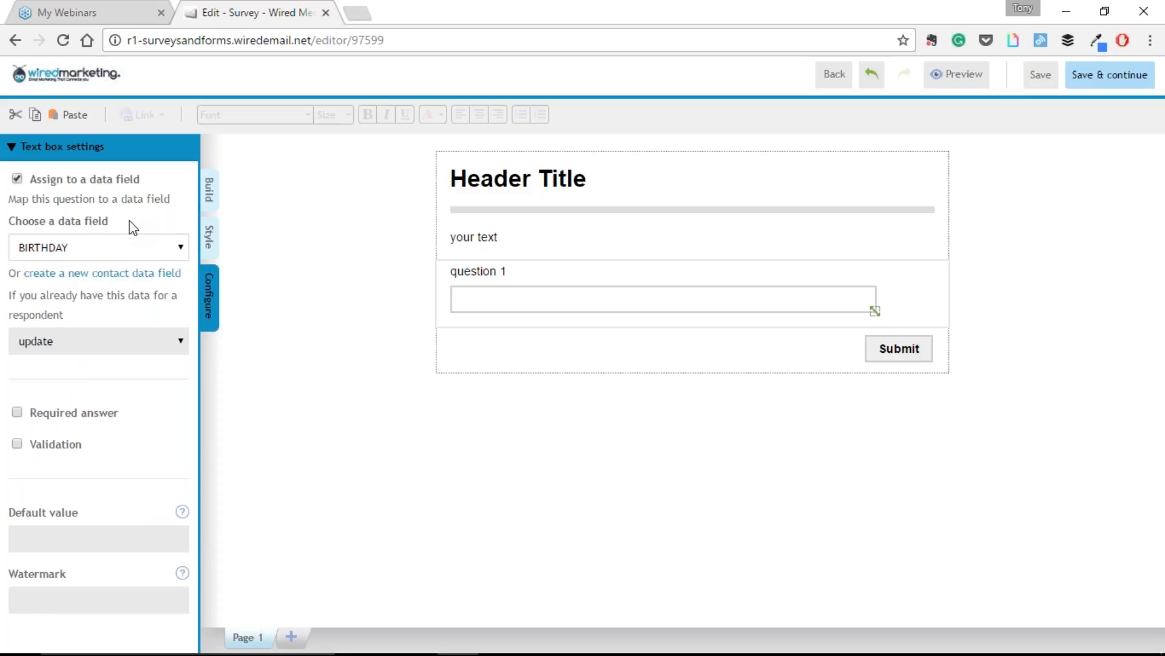
# Step: Try the "update" and "hide this question" options for existing respondent data, and remove question 1's data field mapping
pyautogui.click(90, 346)
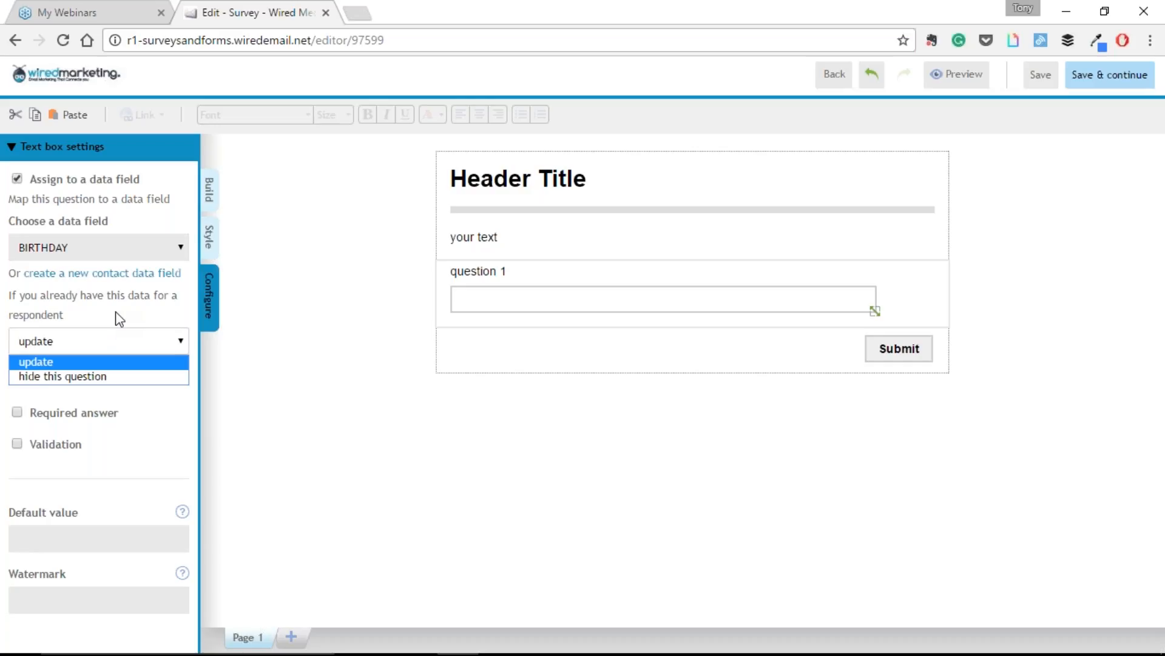
pyautogui.click(92, 362)
pyautogui.click(89, 345)
pyautogui.click(89, 374)
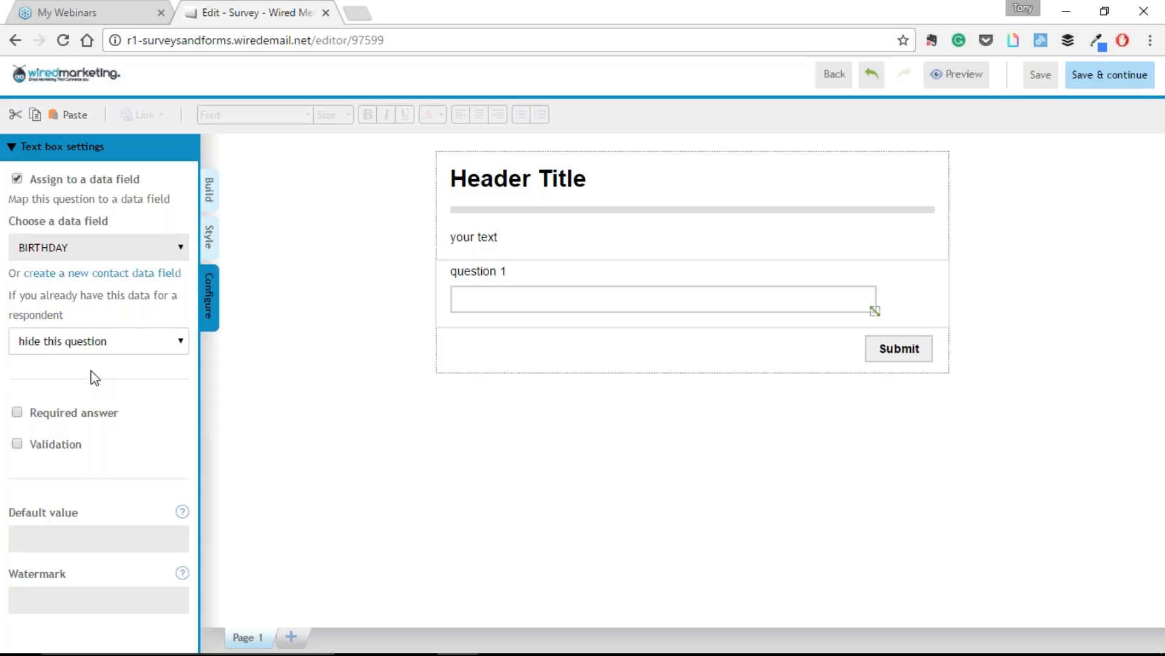
pyautogui.click(181, 341)
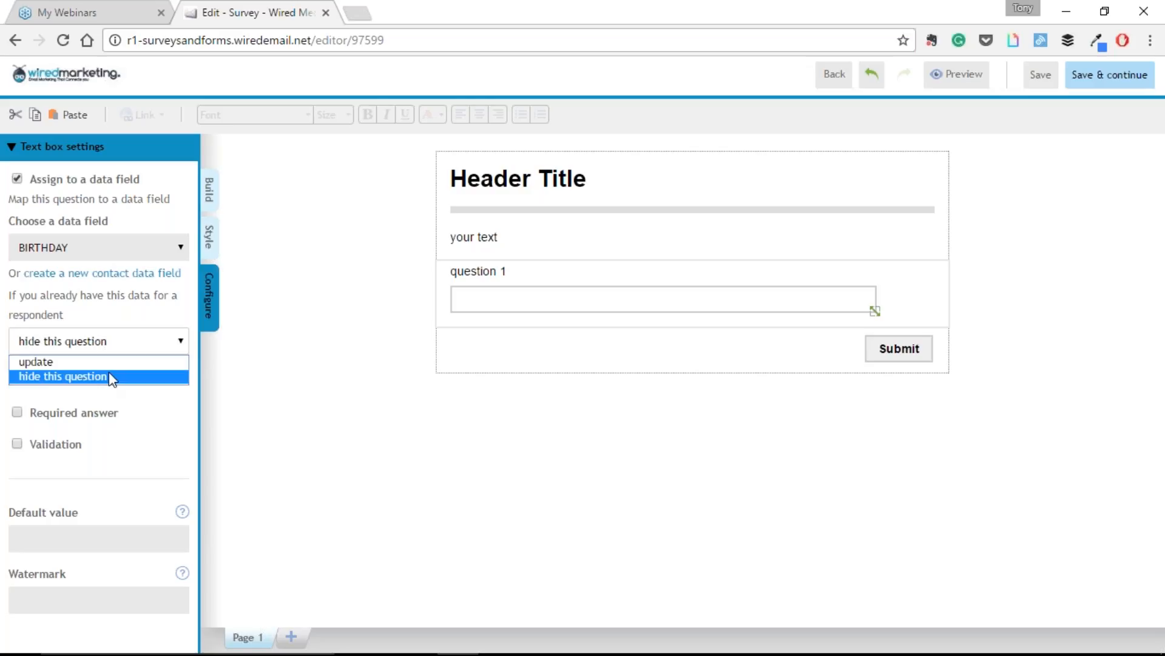
pyautogui.click(110, 362)
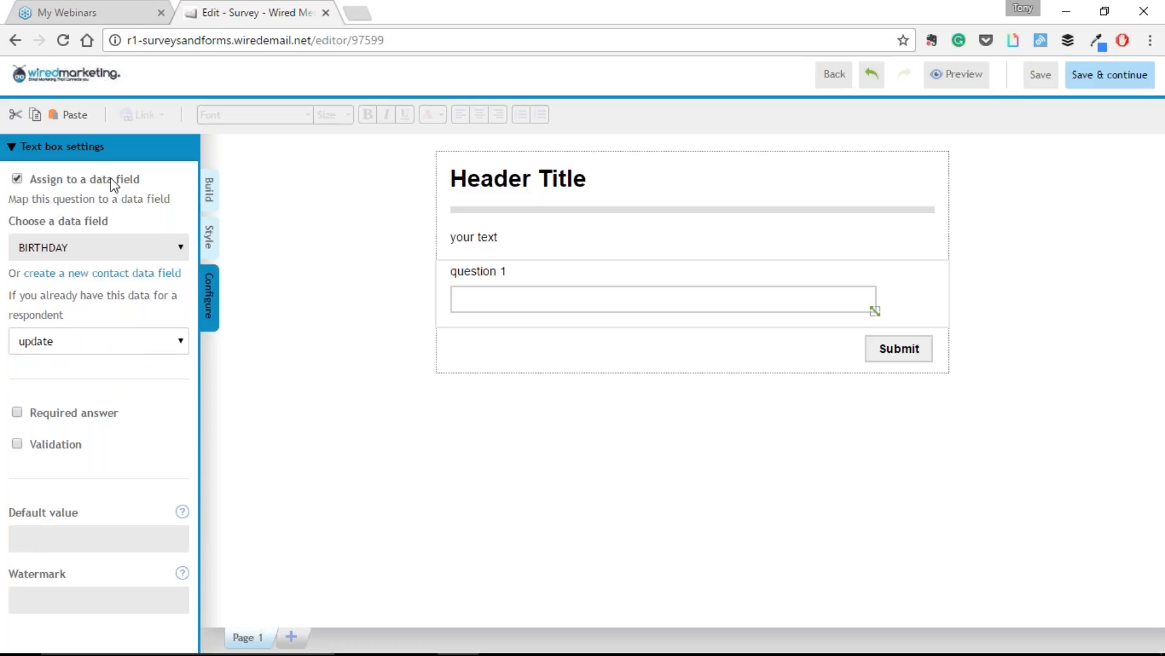
pyautogui.click(18, 179)
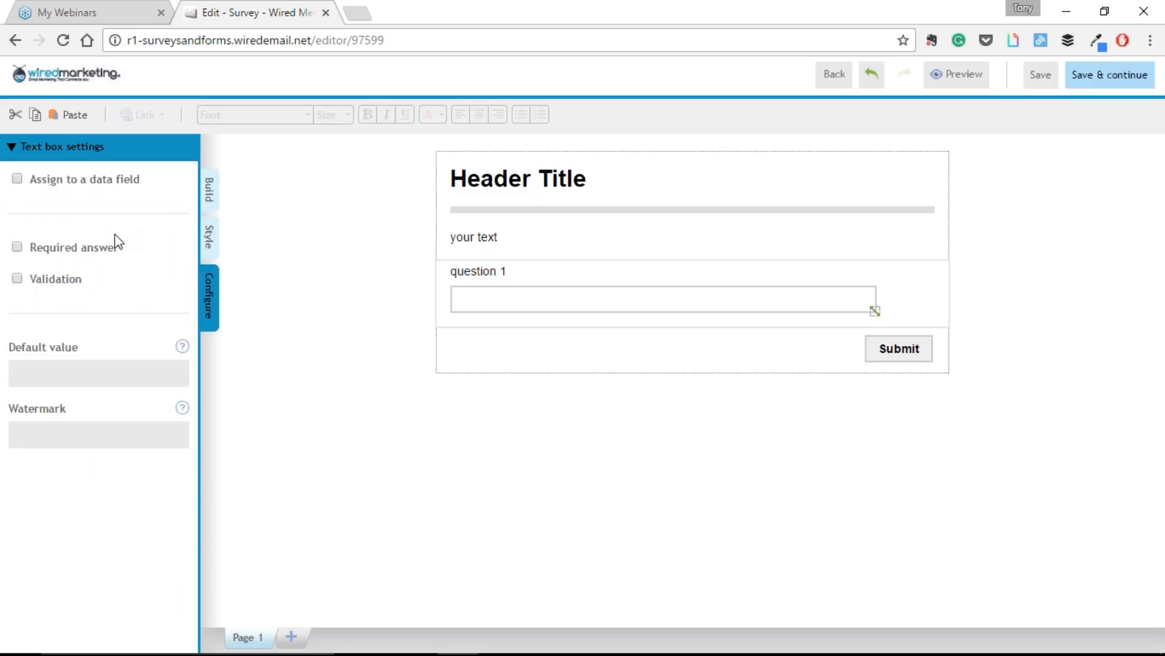
# Step: Try making question 1 a required answer with its error message field, and turn the requirement off again
pyautogui.click(18, 247)
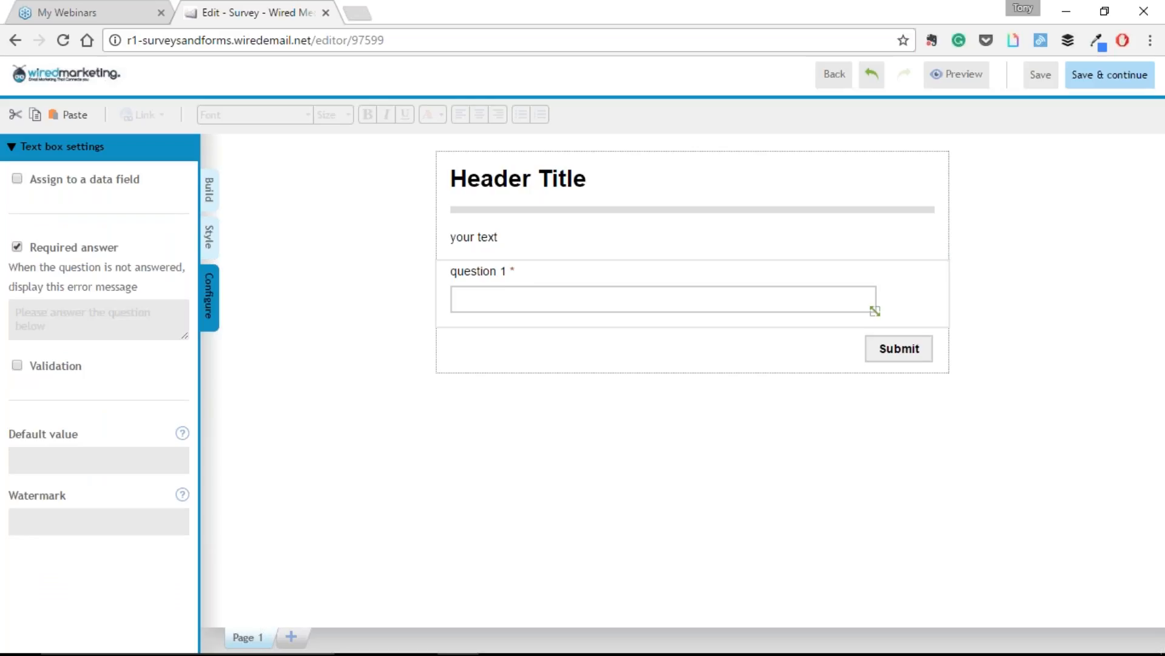
pyautogui.click(18, 248)
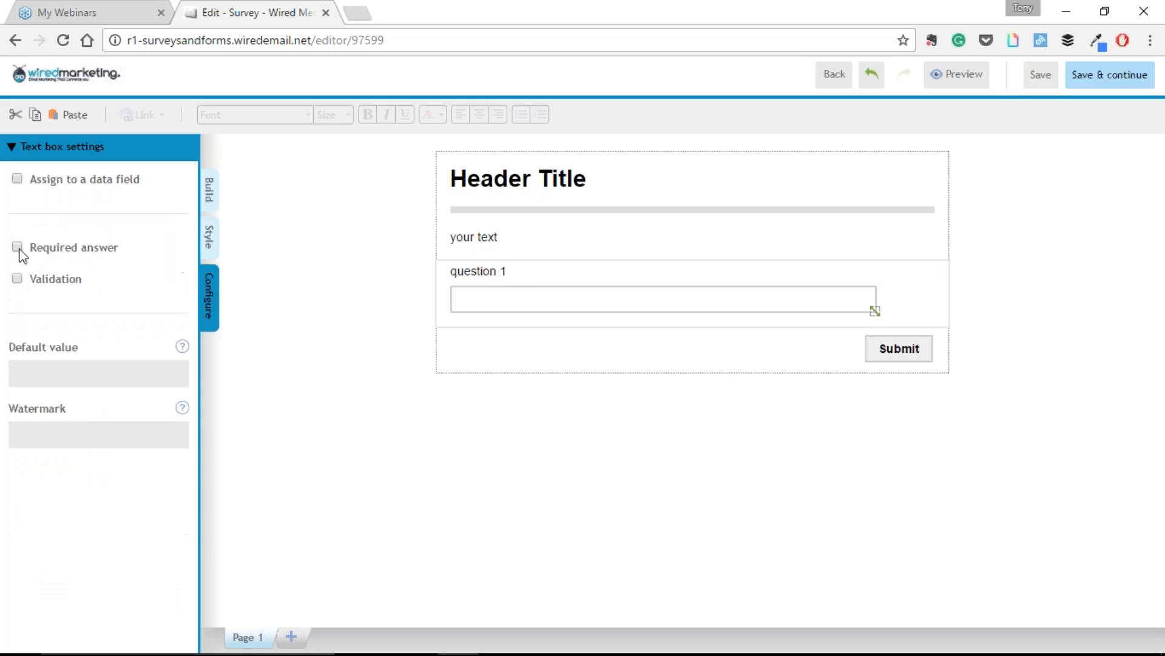
pyautogui.click(18, 248)
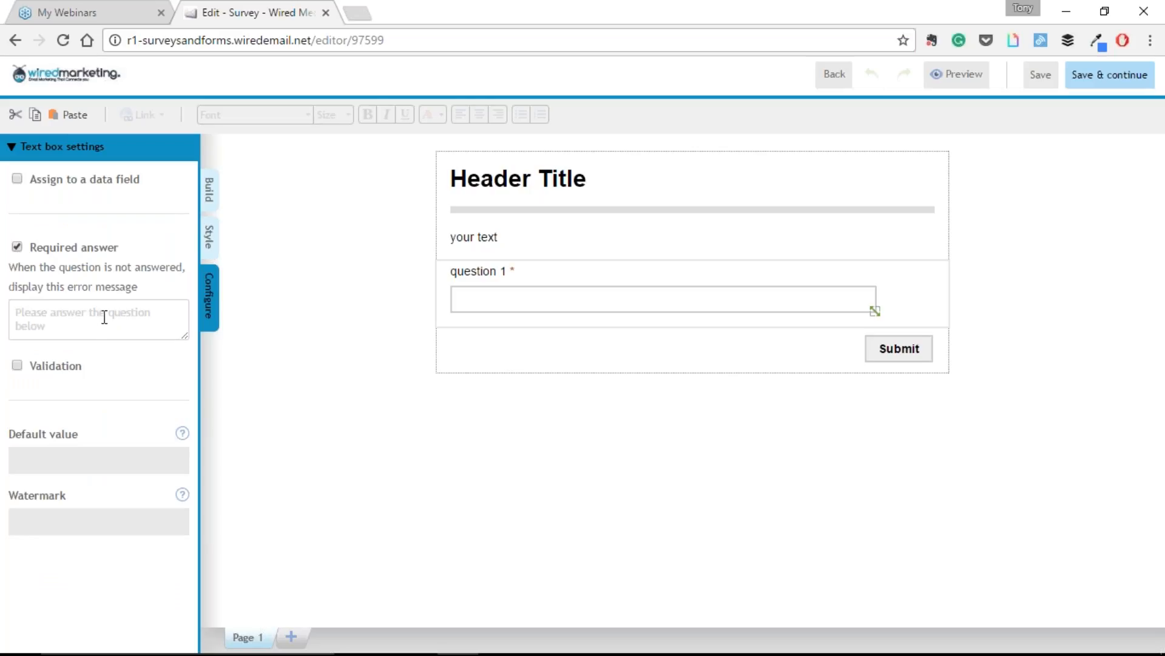
pyautogui.click(105, 316)
pyautogui.click(17, 247)
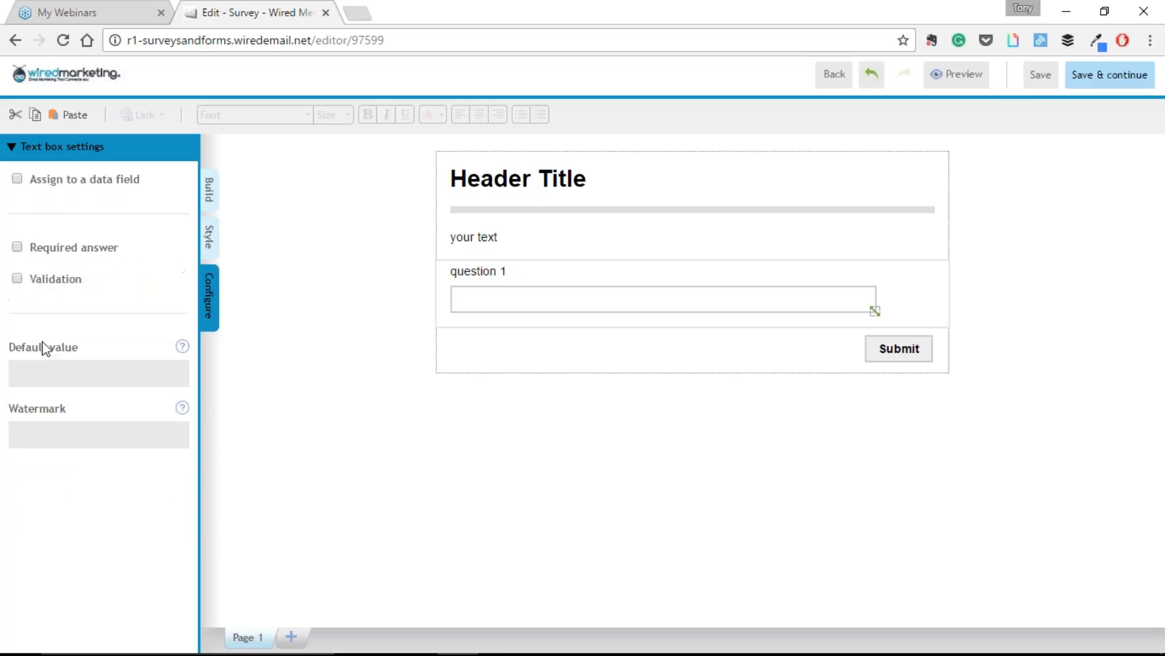
# Step: Try Number validation on question 1, reset the question type to None, and turn validation off
pyautogui.click(17, 278)
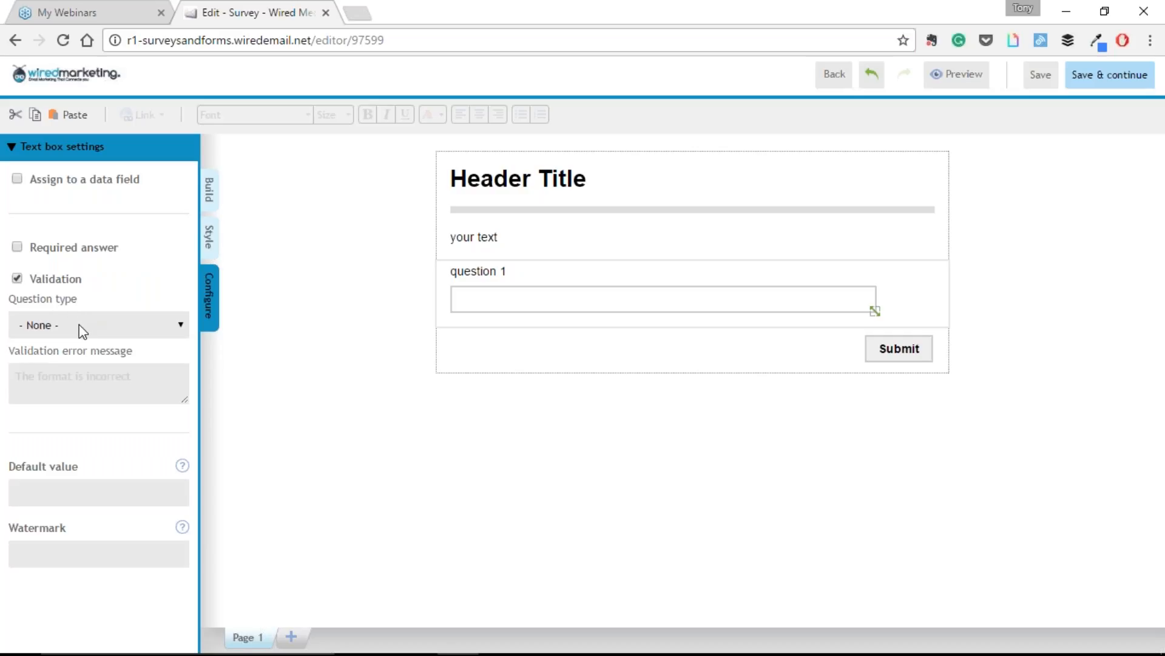
pyautogui.click(78, 323)
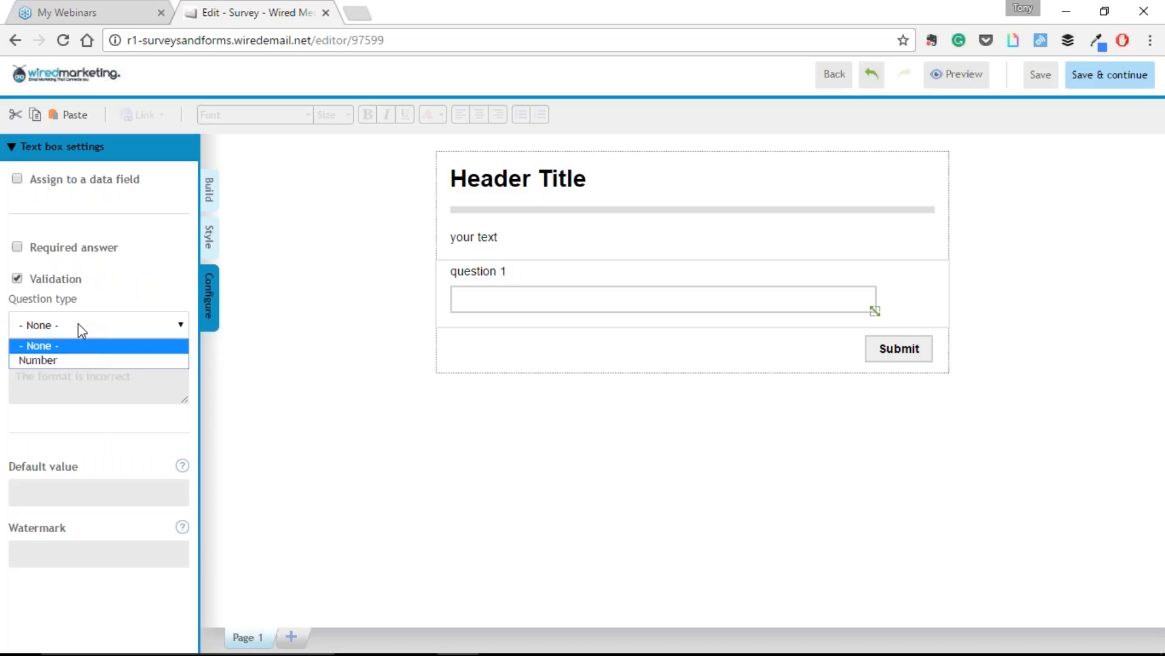
pyautogui.click(80, 360)
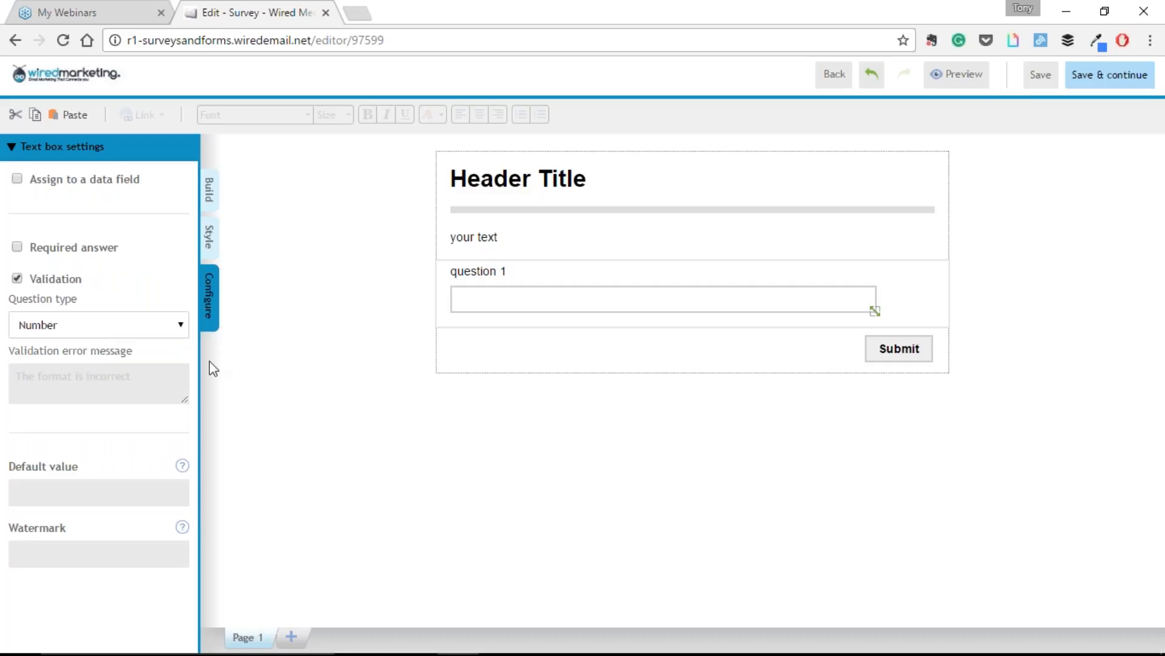
pyautogui.moveTo(460, 309)
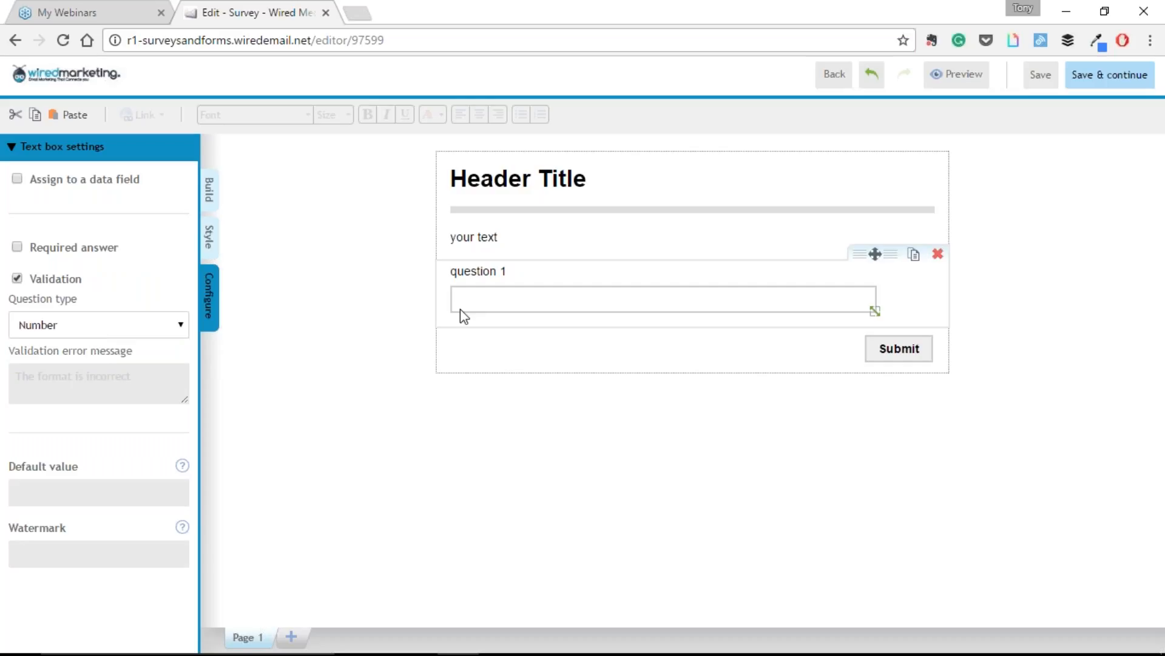
pyautogui.click(180, 326)
pyautogui.click(81, 346)
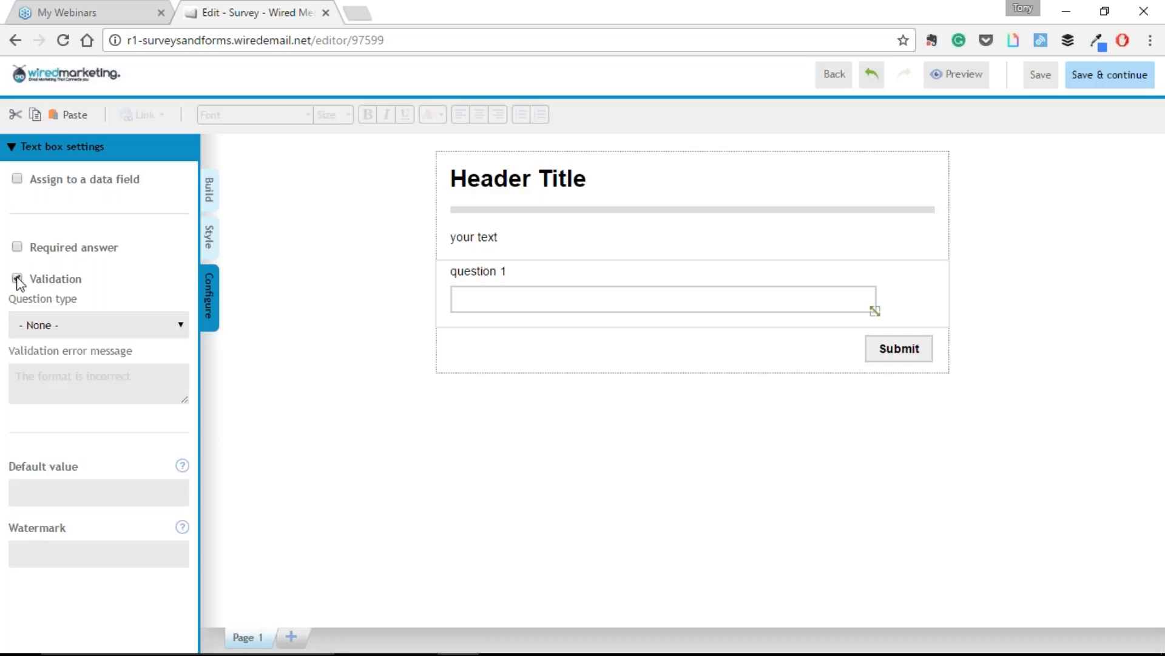
pyautogui.click(17, 278)
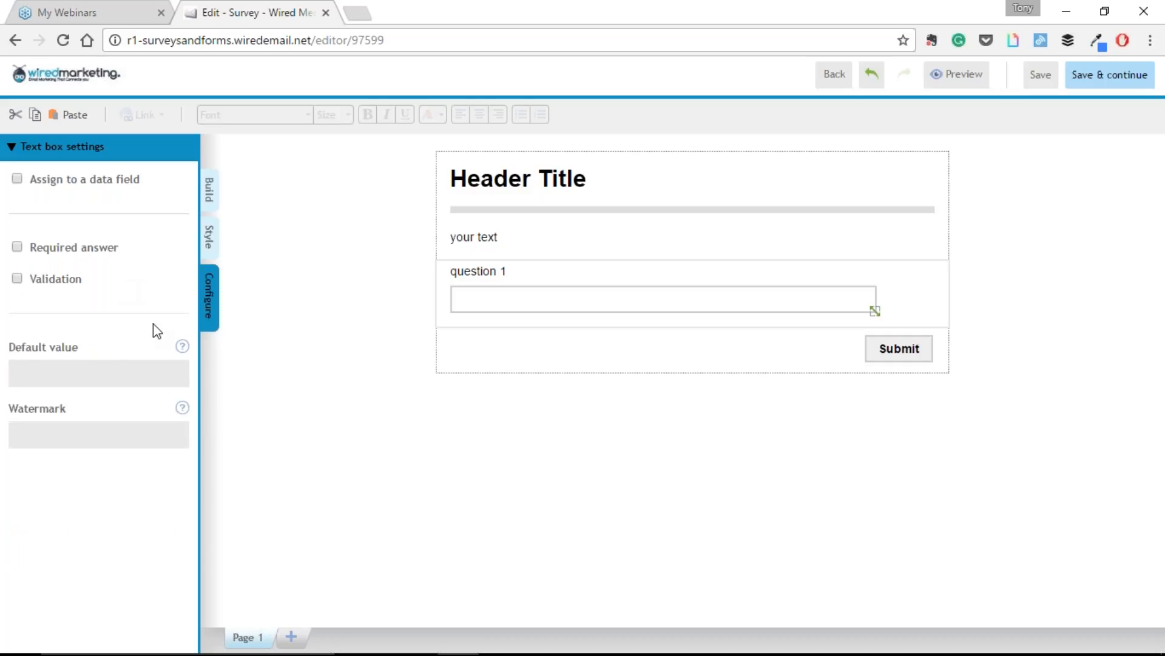
# Step: Check the help for the default value and watermark settings, and set question 1's watermark to "please complete"
pyautogui.moveTo(182, 347)
pyautogui.moveTo(185, 409)
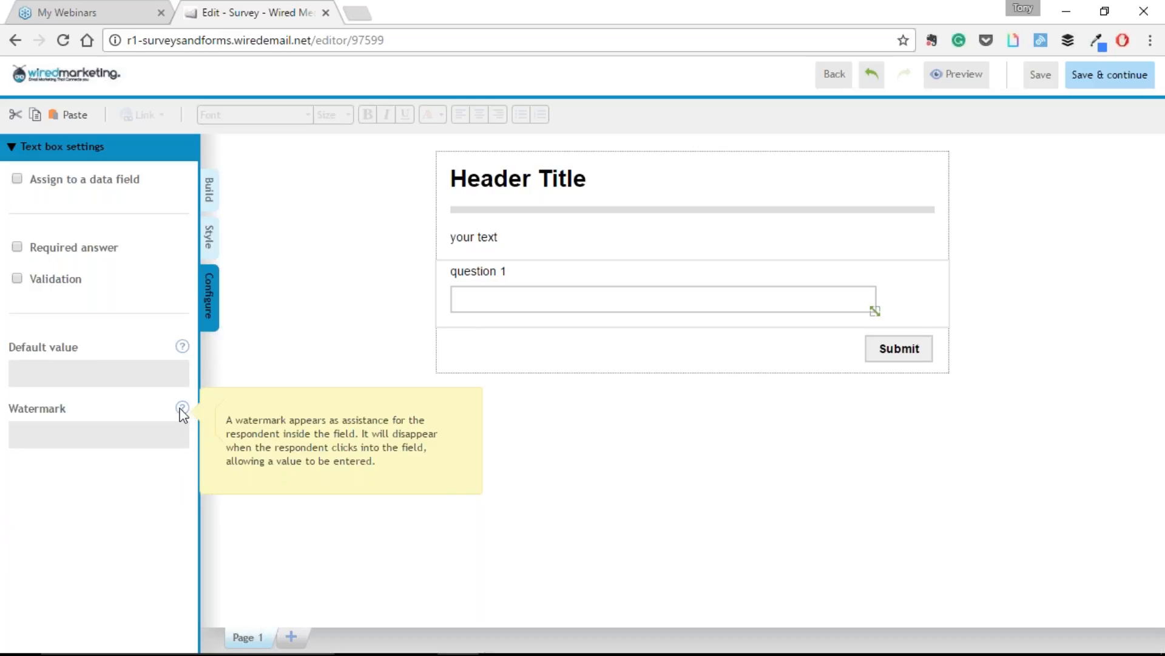
pyautogui.click(111, 431)
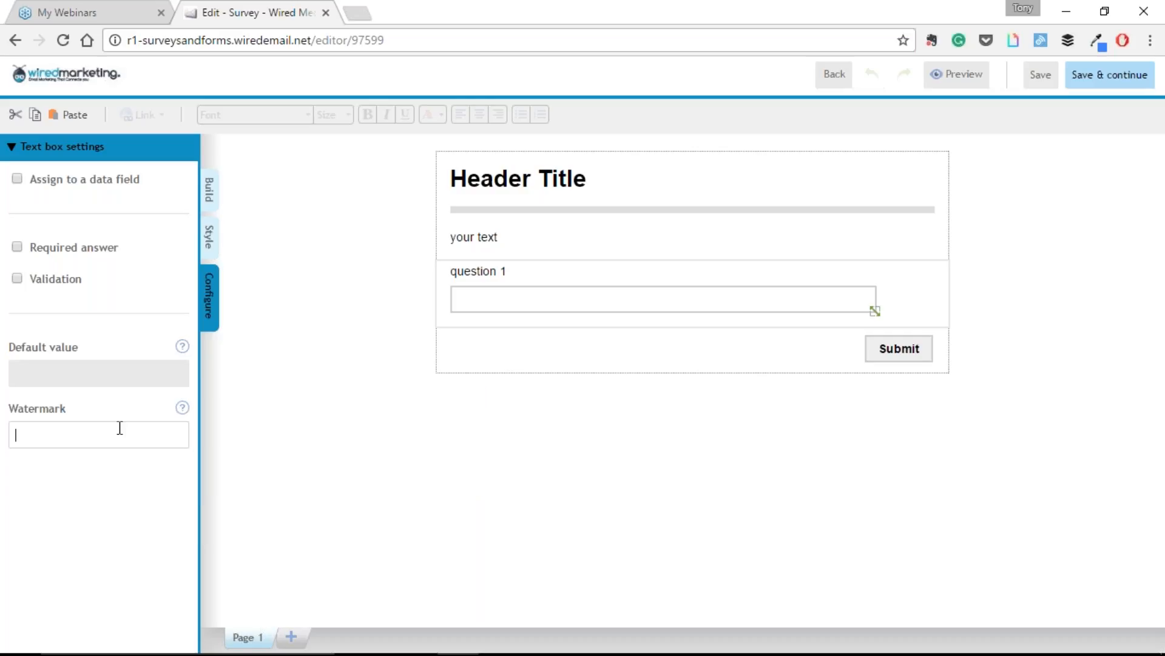
pyautogui.write('please complete')
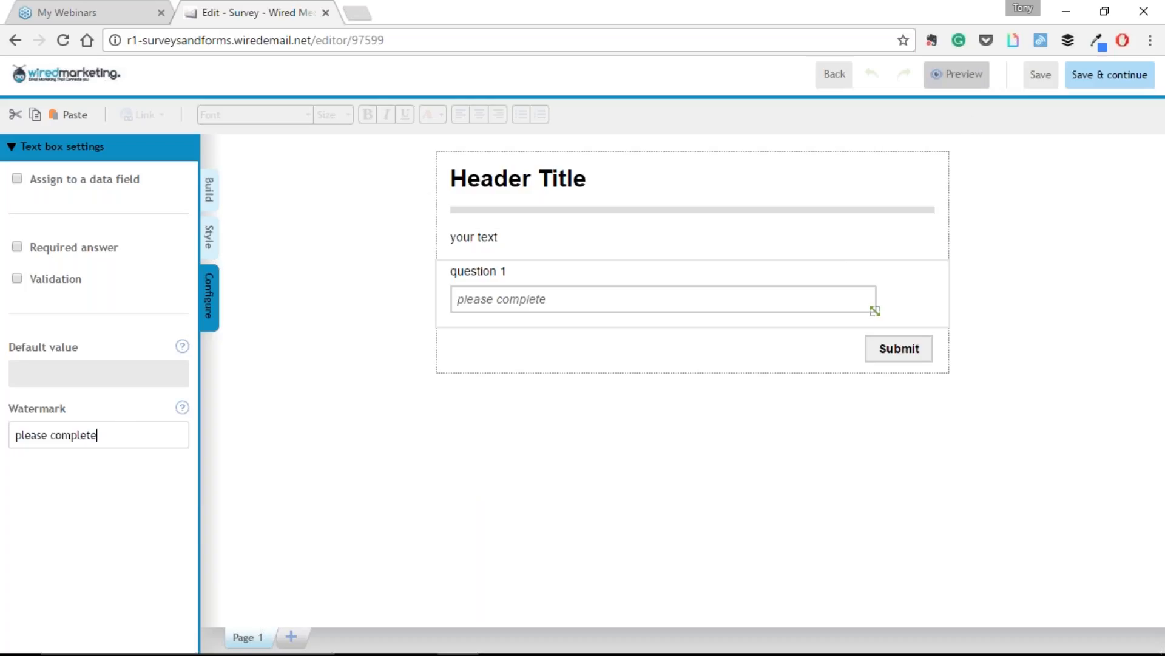
# Step: Preview the survey, test the watermarked text box with random characters, and close the preview
pyautogui.click(956, 74)
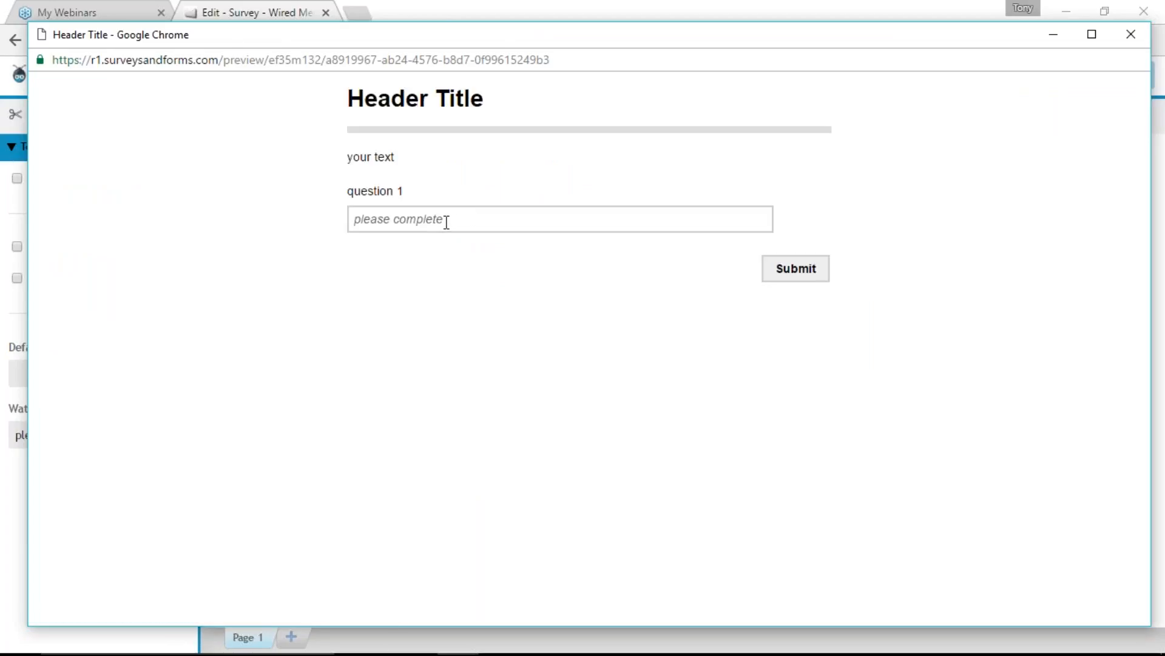
pyautogui.click(443, 221)
pyautogui.write('dsadsa')
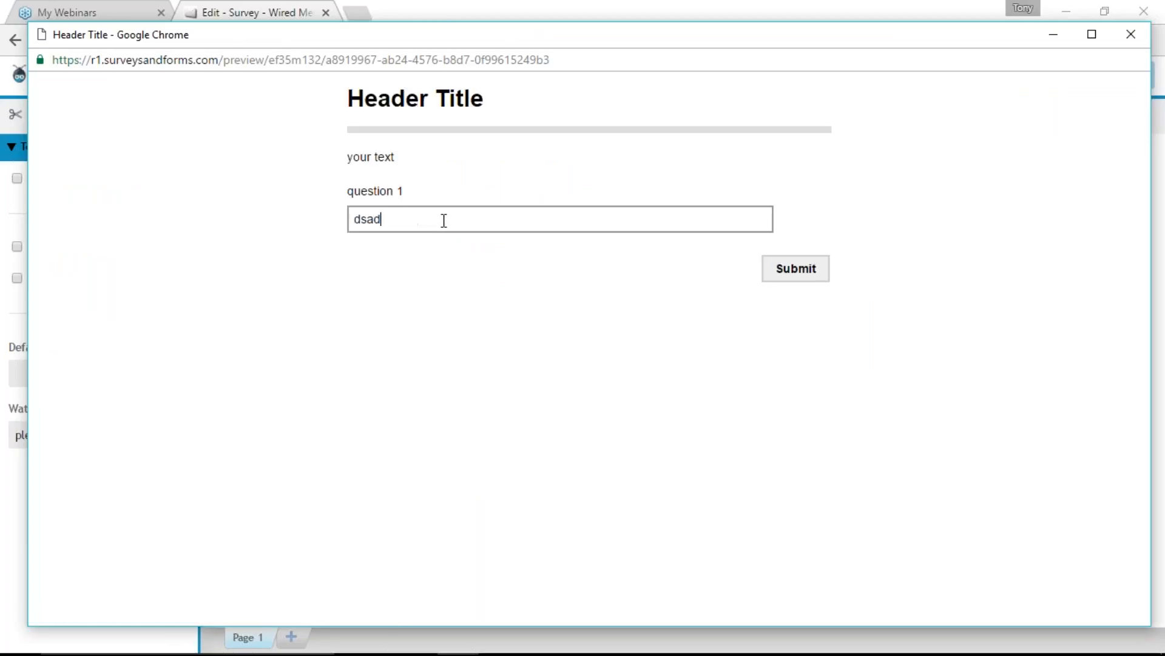
pyautogui.click(1129, 34)
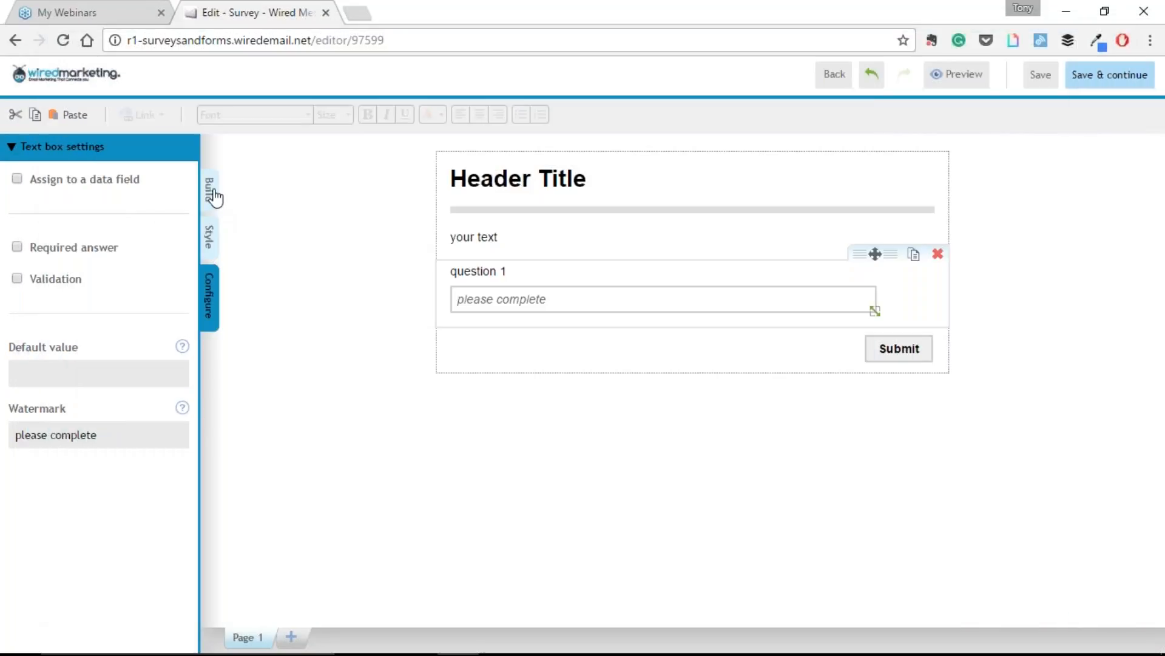
# Step: Add a dropdown element below question 1 and give it the question text "what is your age?"
pyautogui.click(213, 194)
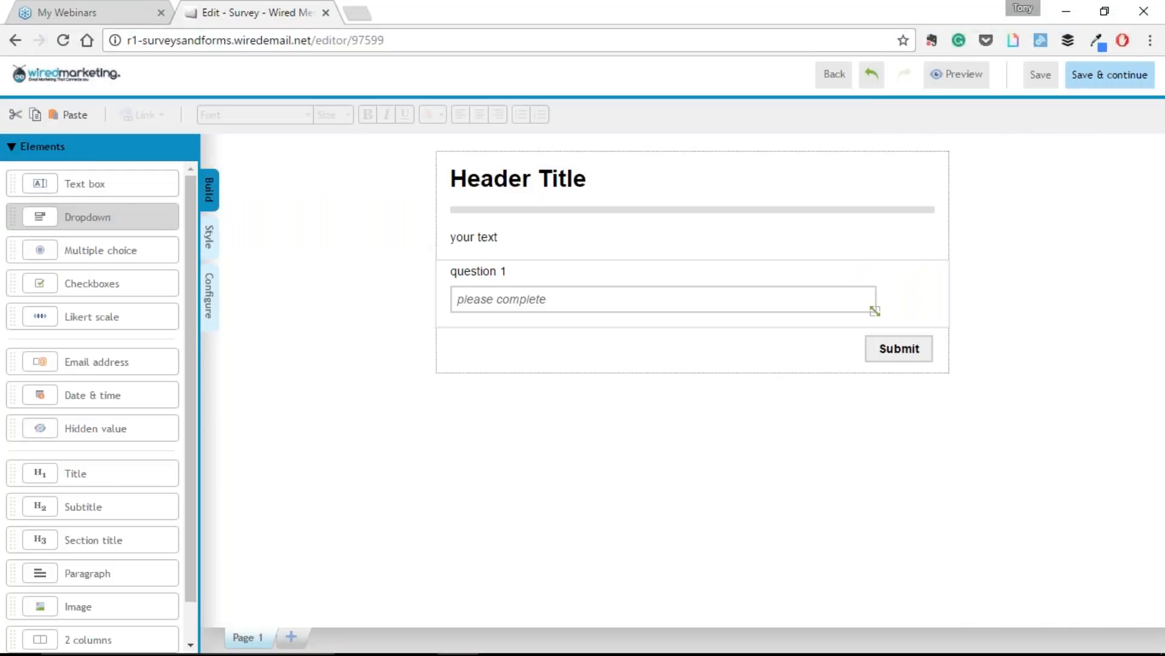
pyautogui.moveTo(135, 221); pyautogui.dragTo(557, 343)
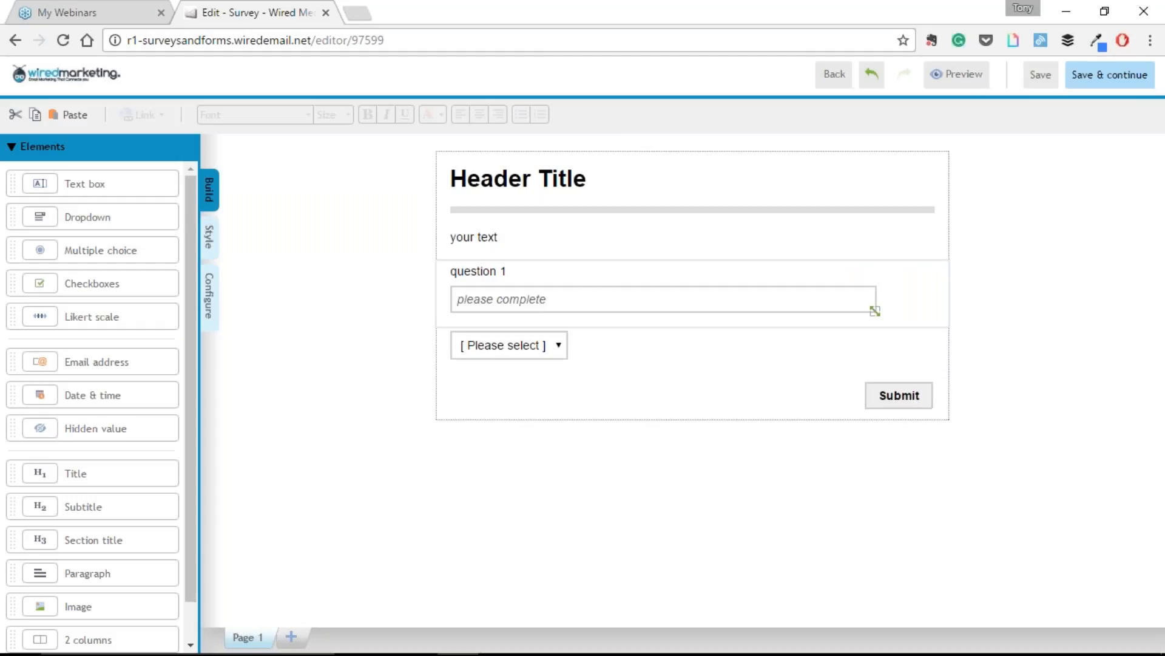
pyautogui.click(560, 371)
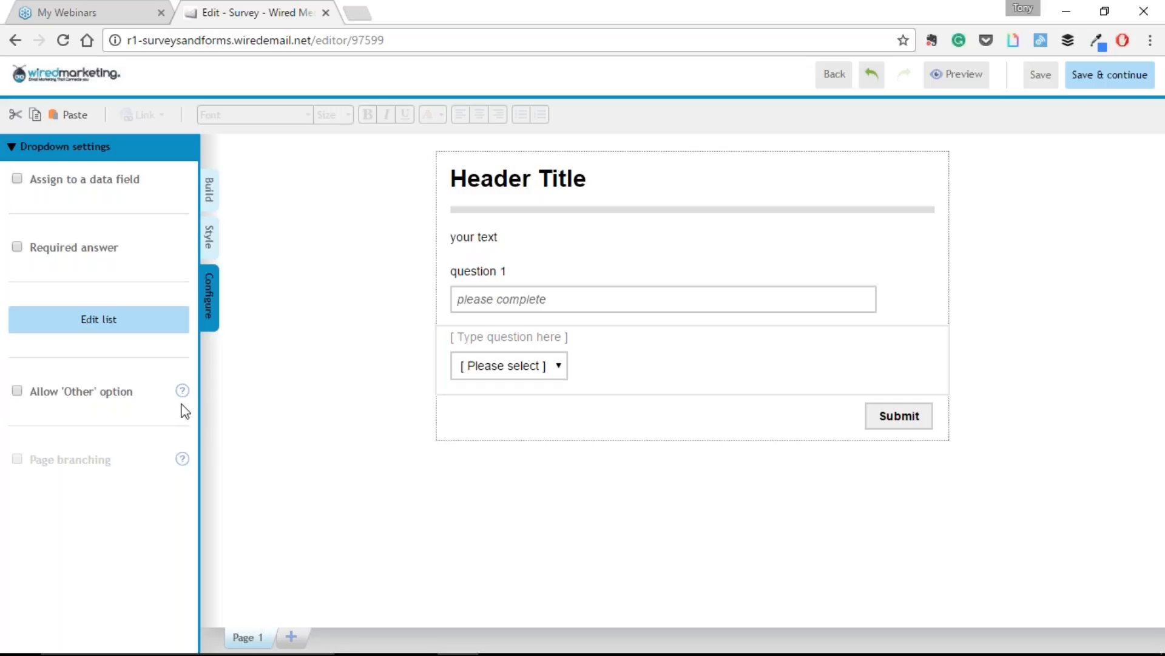
pyautogui.click(502, 335)
pyautogui.write('wh')
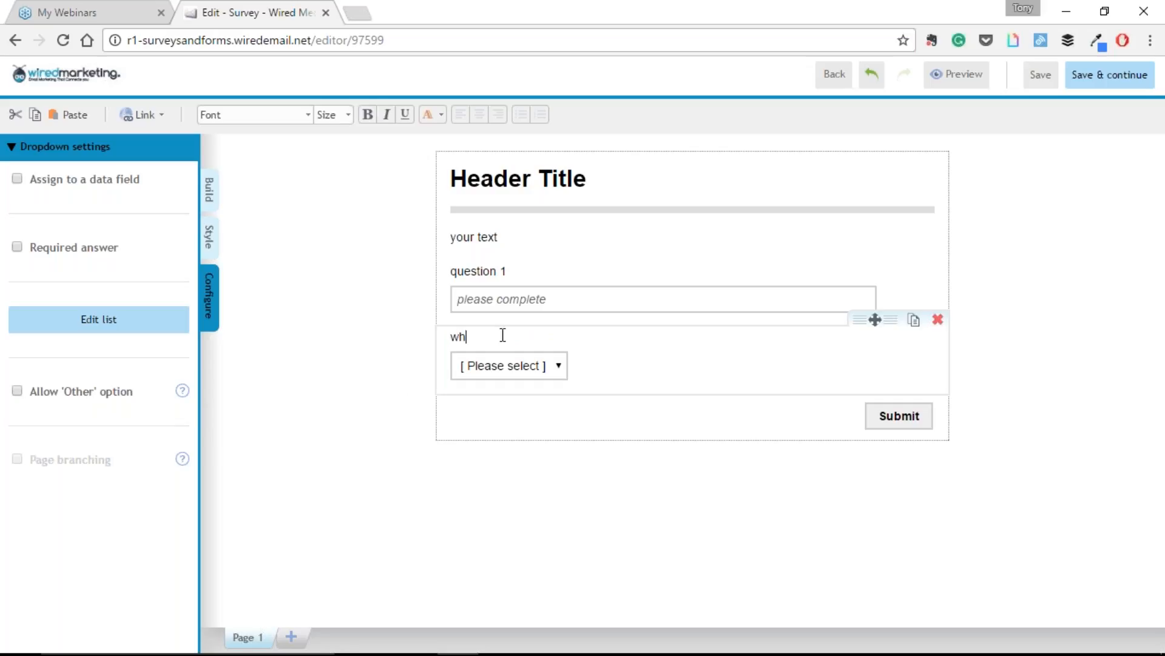
pyautogui.write('at is your age?')
# Step: Add the answer options 18-24 and 25-35 to the age dropdown's list
pyautogui.click(98, 319)
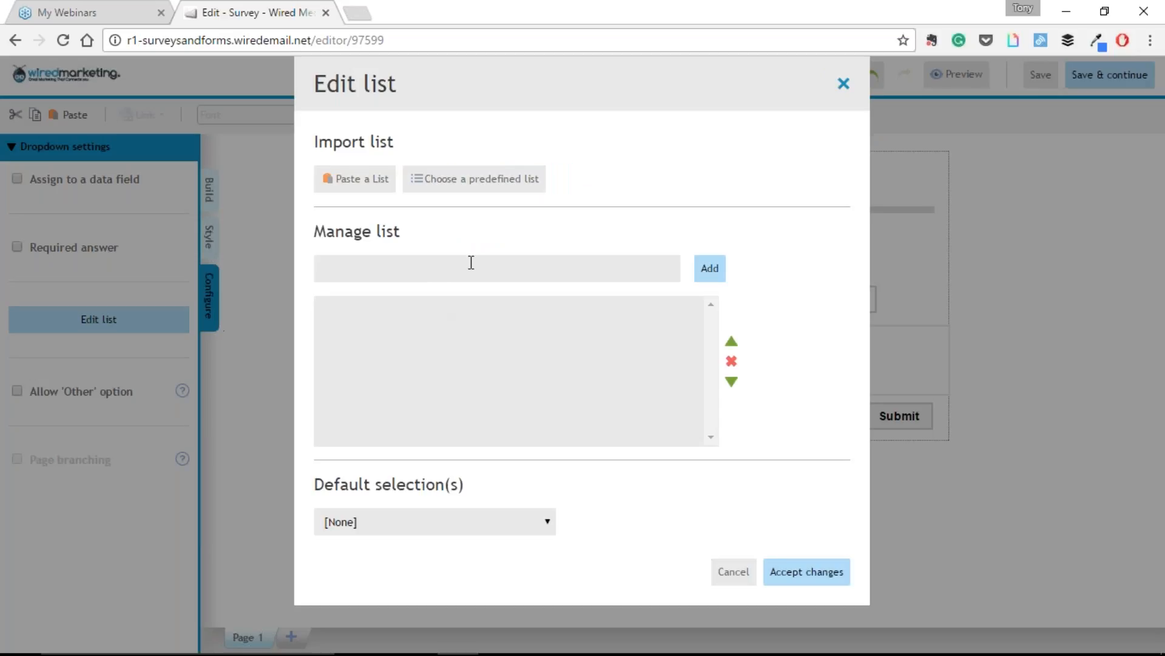
pyautogui.click(427, 271)
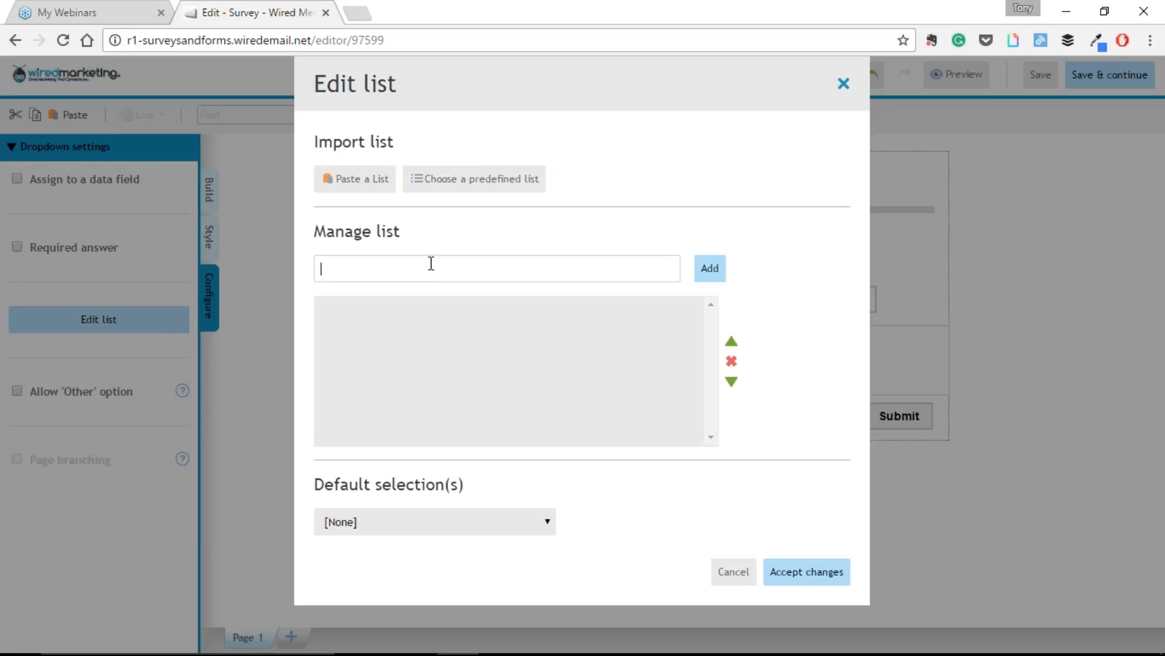
pyautogui.write('18-24')
pyautogui.click(707, 267)
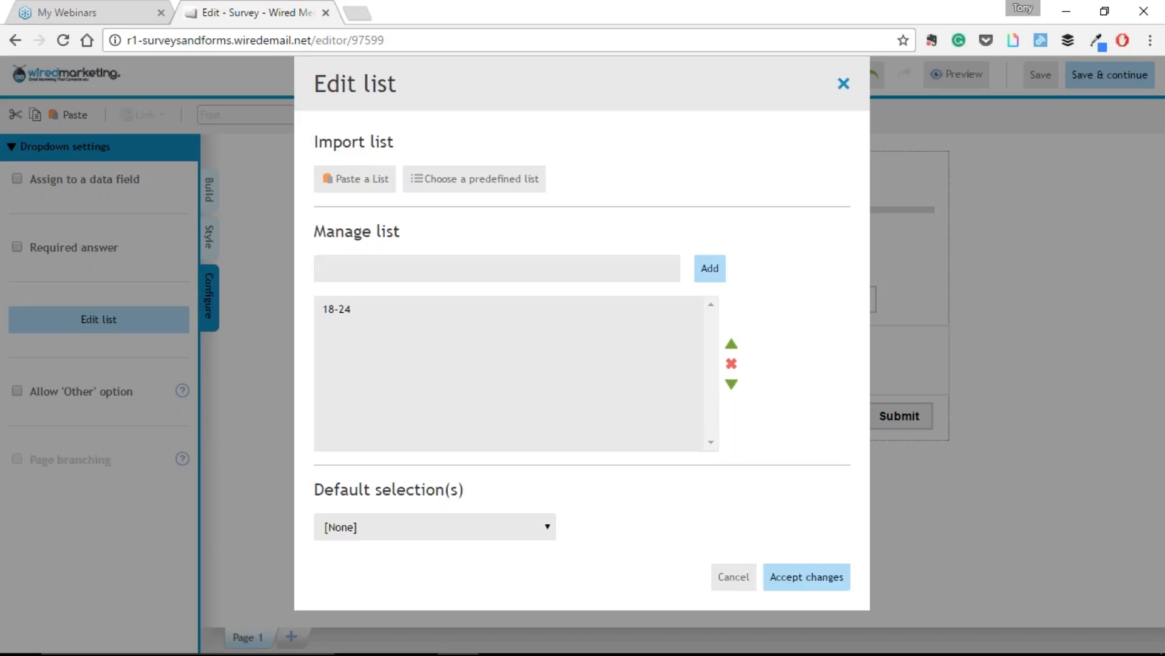
pyautogui.click(491, 270)
pyautogui.write('25-35')
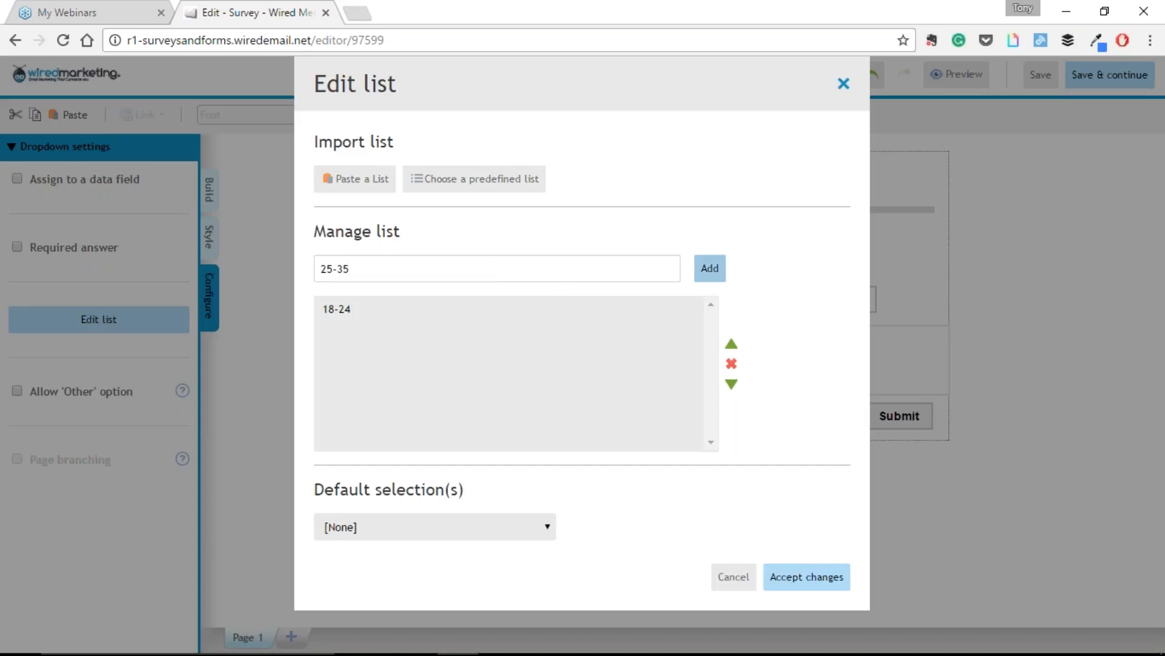
pyautogui.click(710, 267)
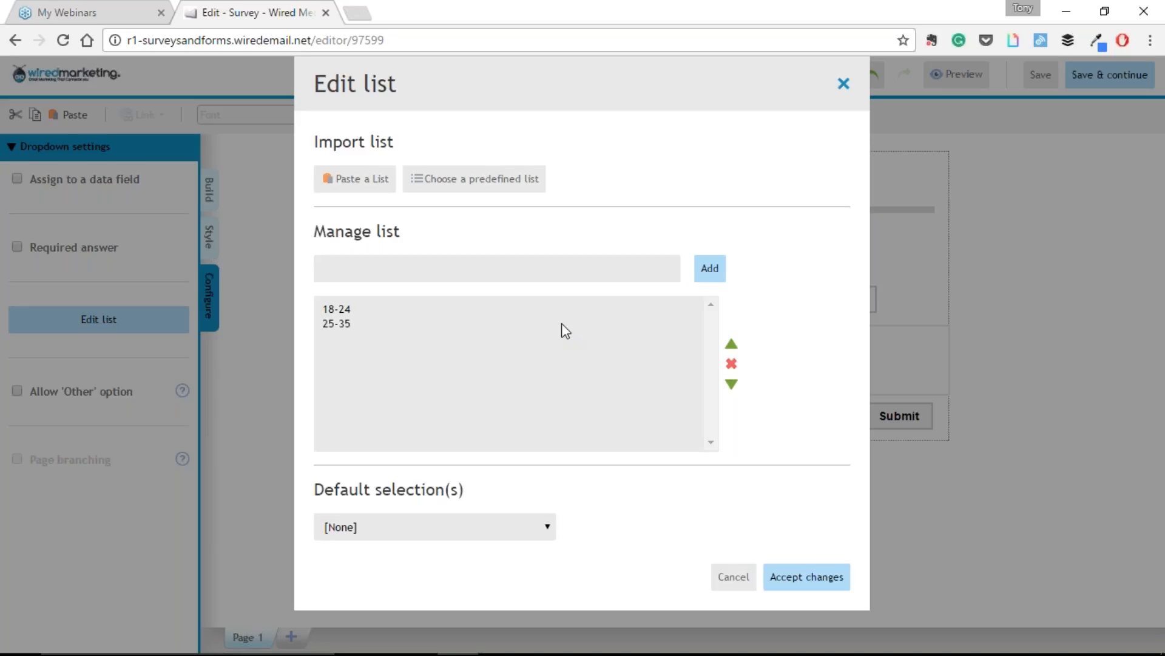
# Step: Remove the 18-24 and 25-35 options from the dropdown's list
pyautogui.click(385, 307)
pyautogui.click(732, 363)
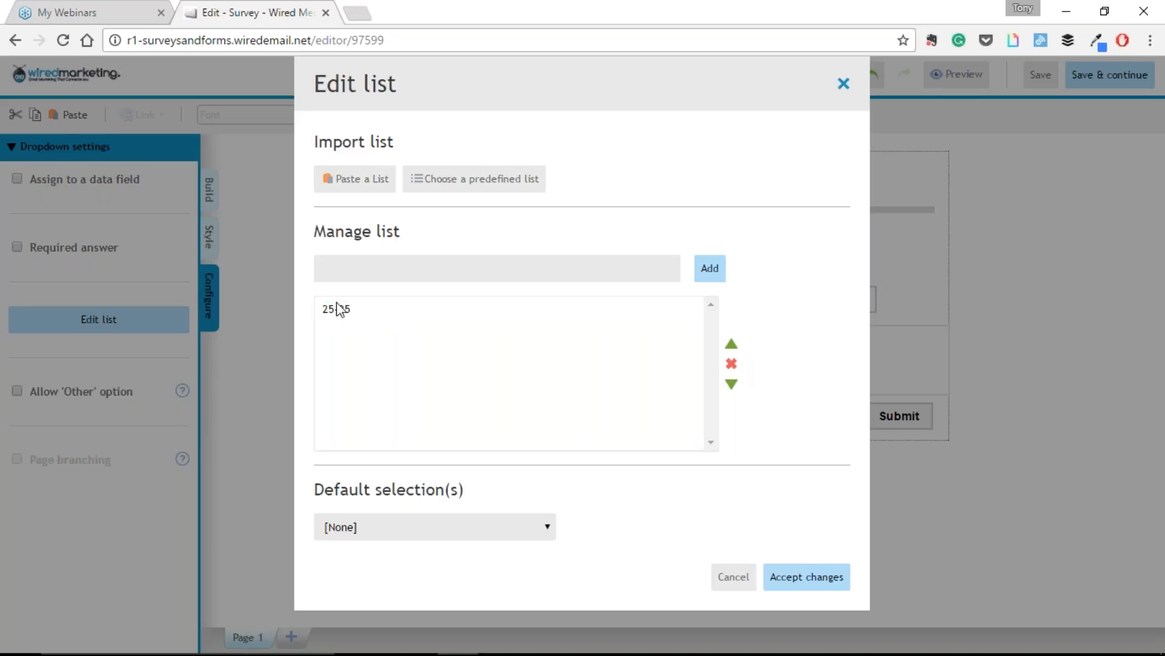
pyautogui.click(368, 313)
pyautogui.click(732, 363)
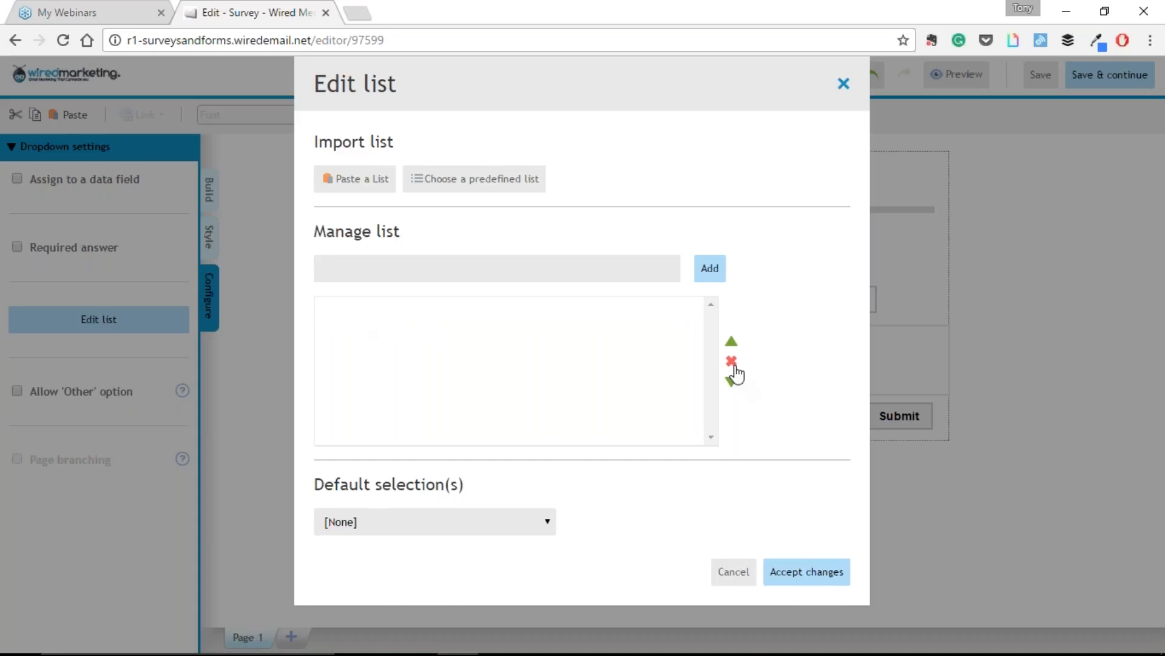
# Step: Fill the dropdown's list with the predefined list "Counties in the UK" and look through its entries
pyautogui.click(510, 187)
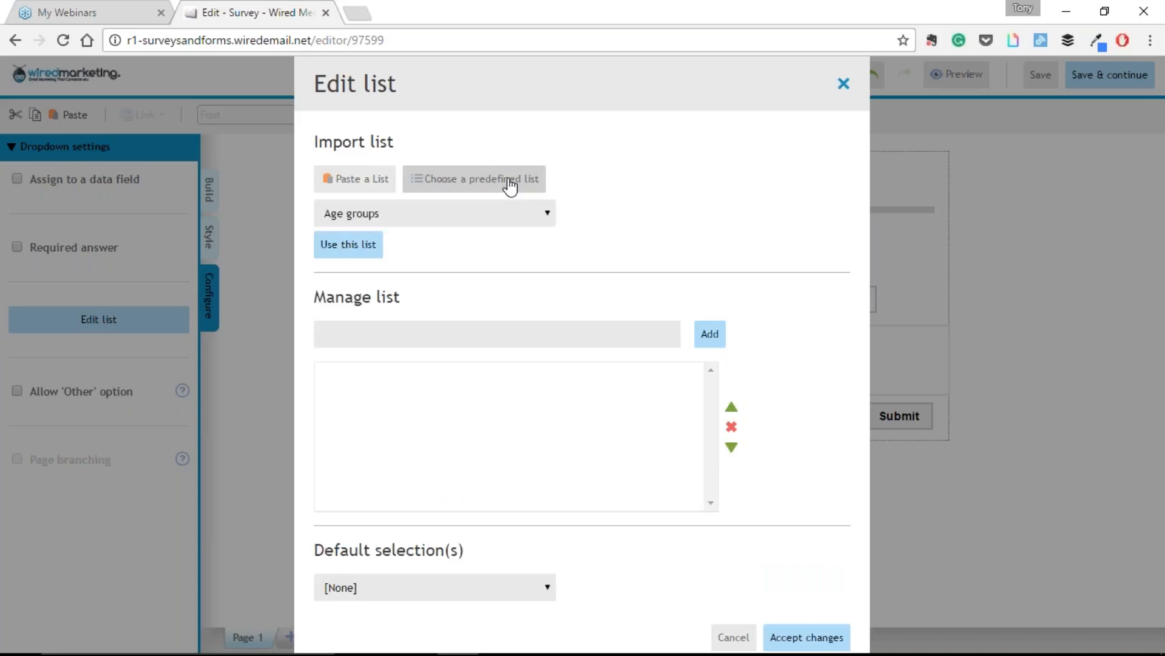
pyautogui.click(417, 216)
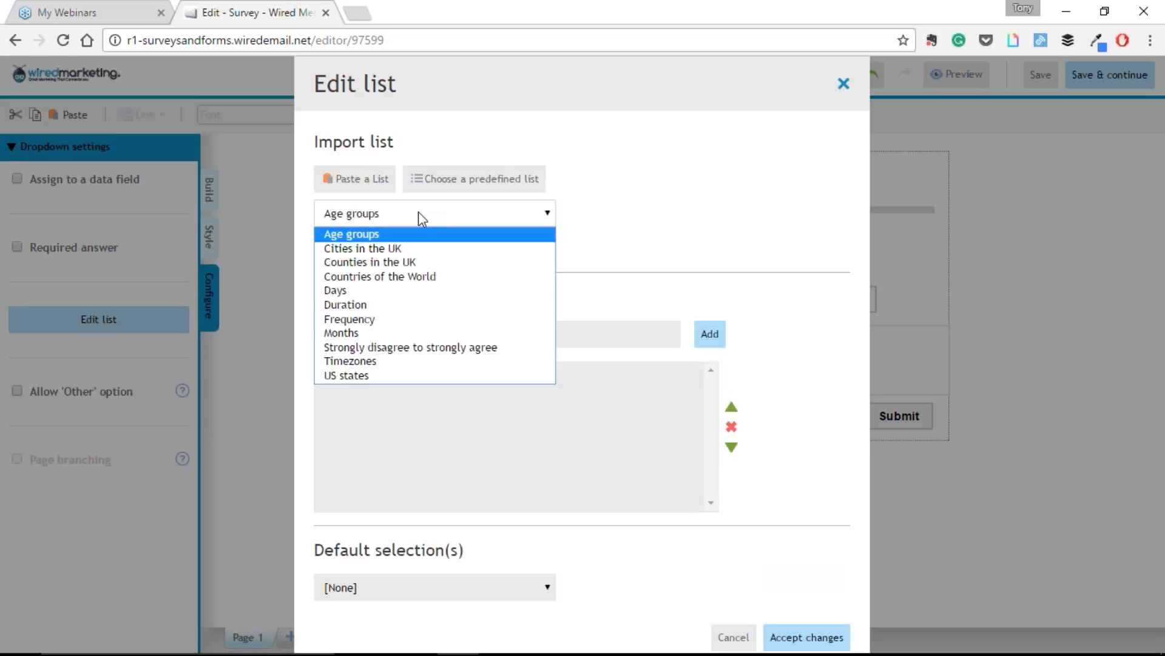
pyautogui.click(406, 261)
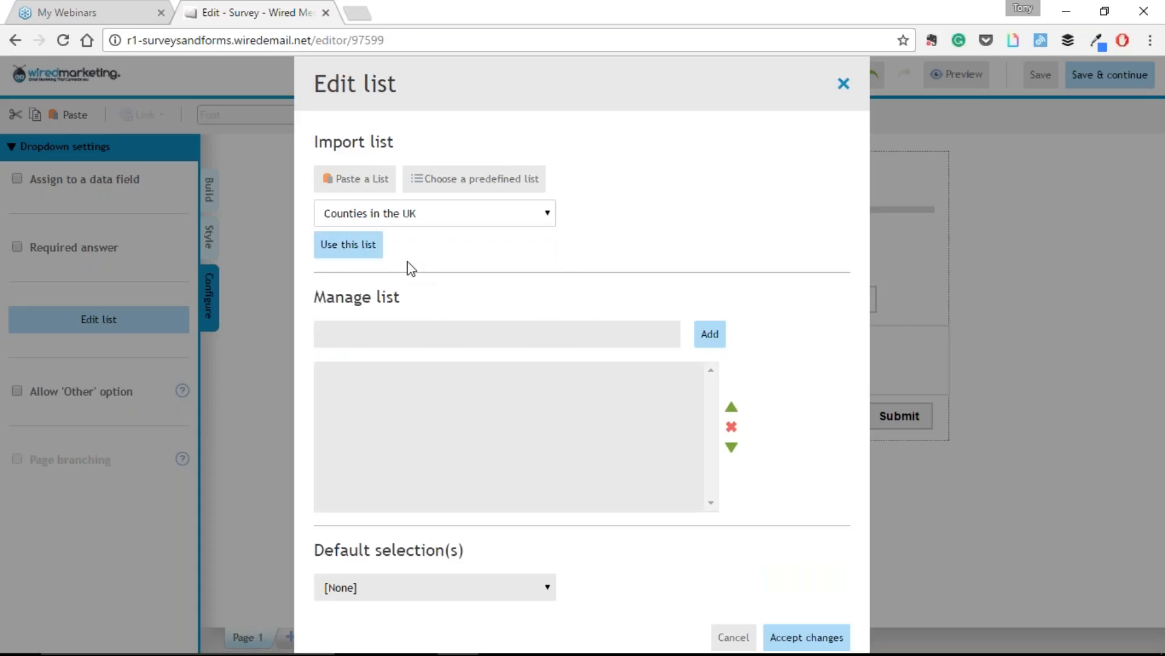
pyautogui.click(368, 249)
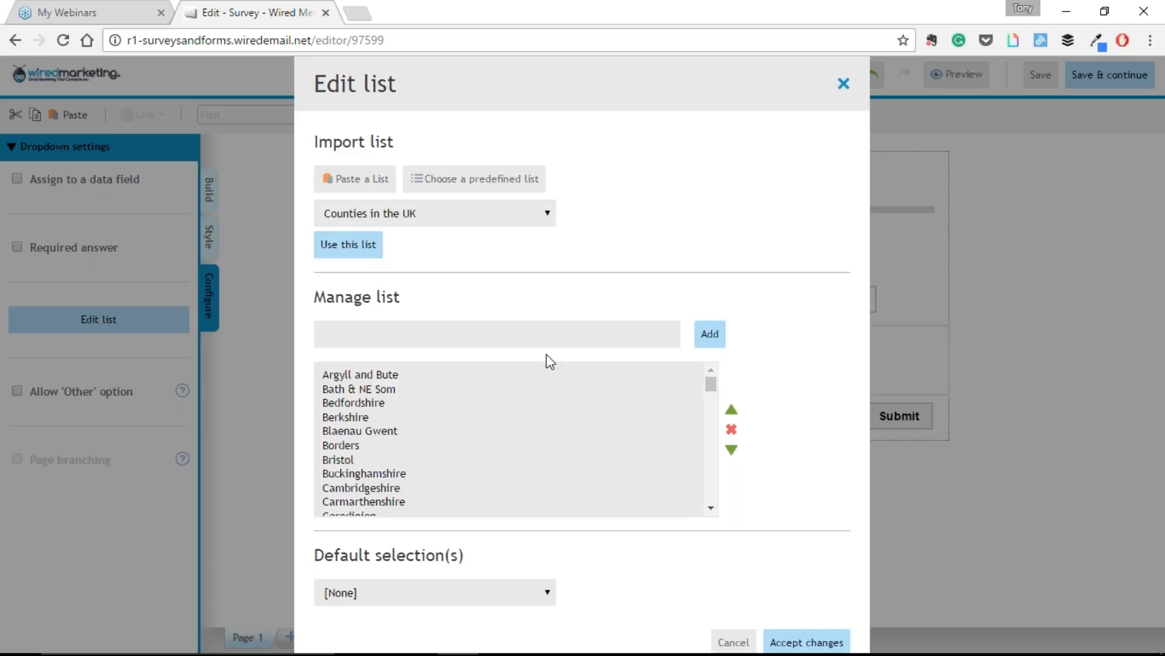
pyautogui.moveTo(710, 384); pyautogui.dragTo(708, 503)
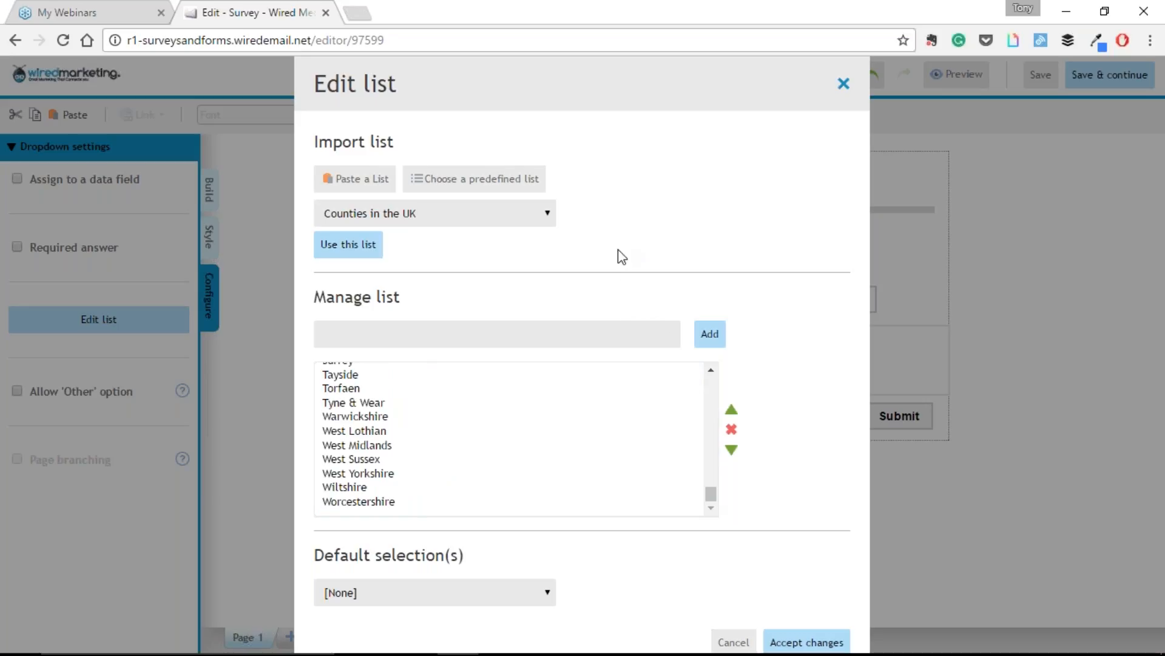
# Step: Check the option for pasting a list, keep the default selection at [None], and accept the list changes
pyautogui.click(382, 186)
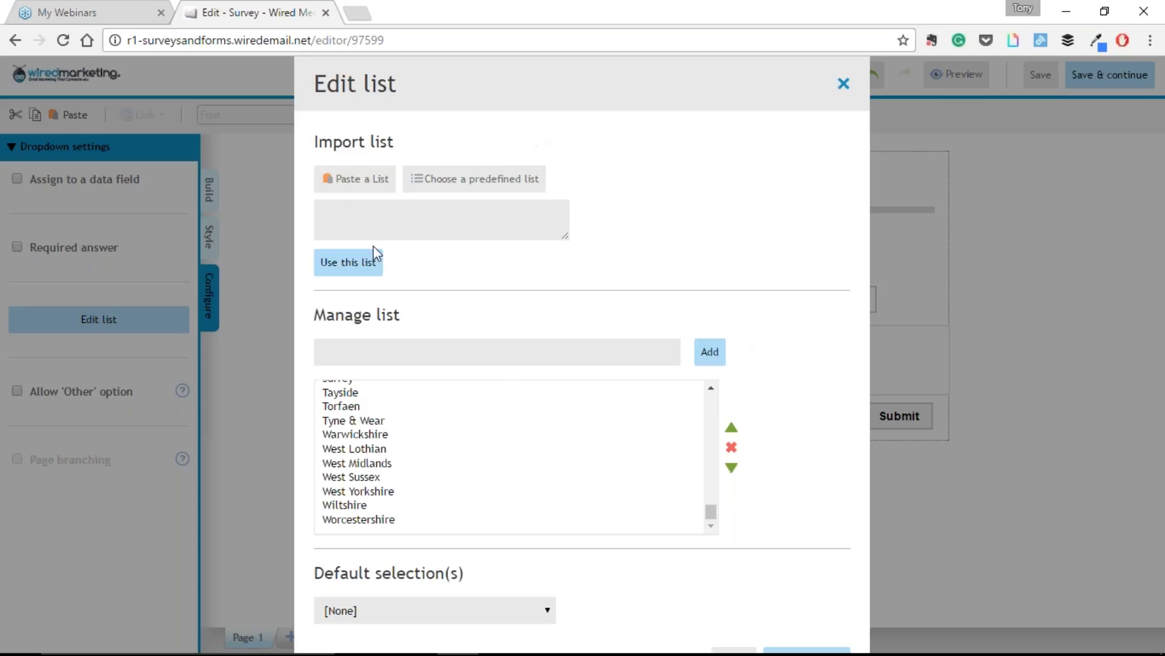
pyautogui.click(354, 178)
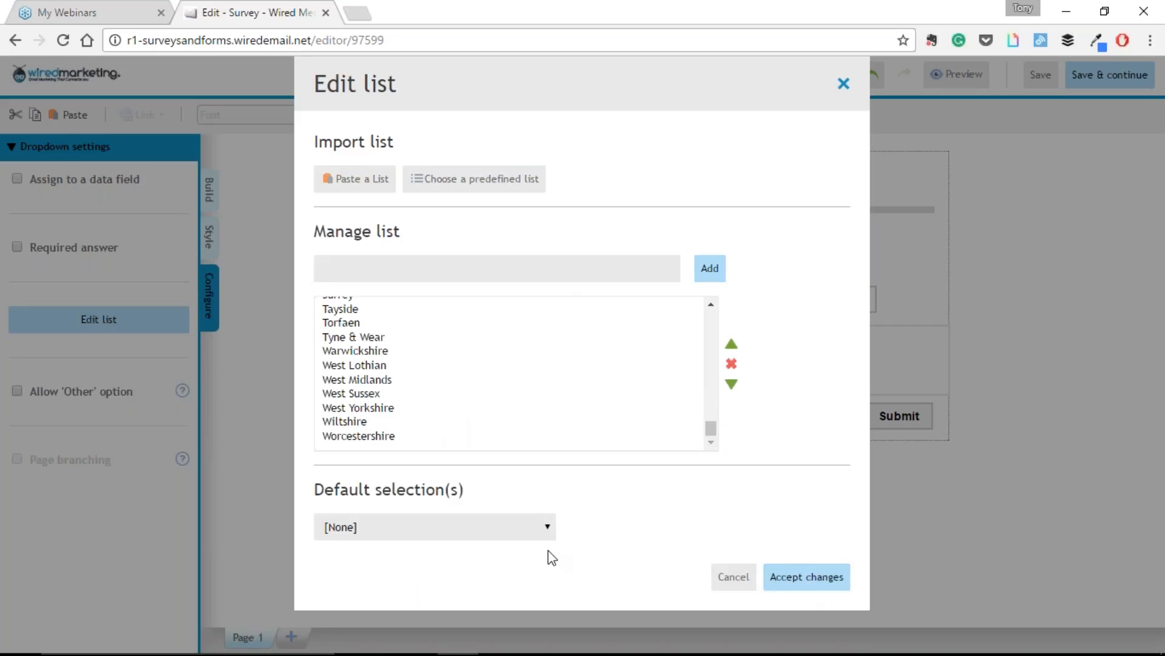
pyautogui.click(549, 534)
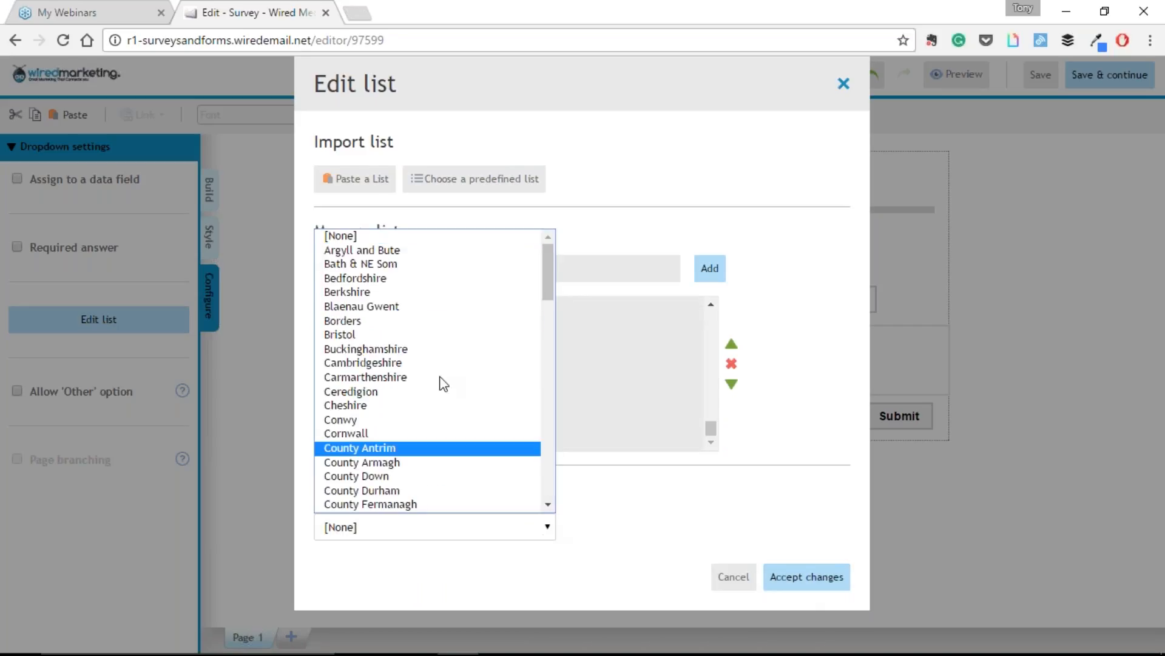
pyautogui.click(403, 238)
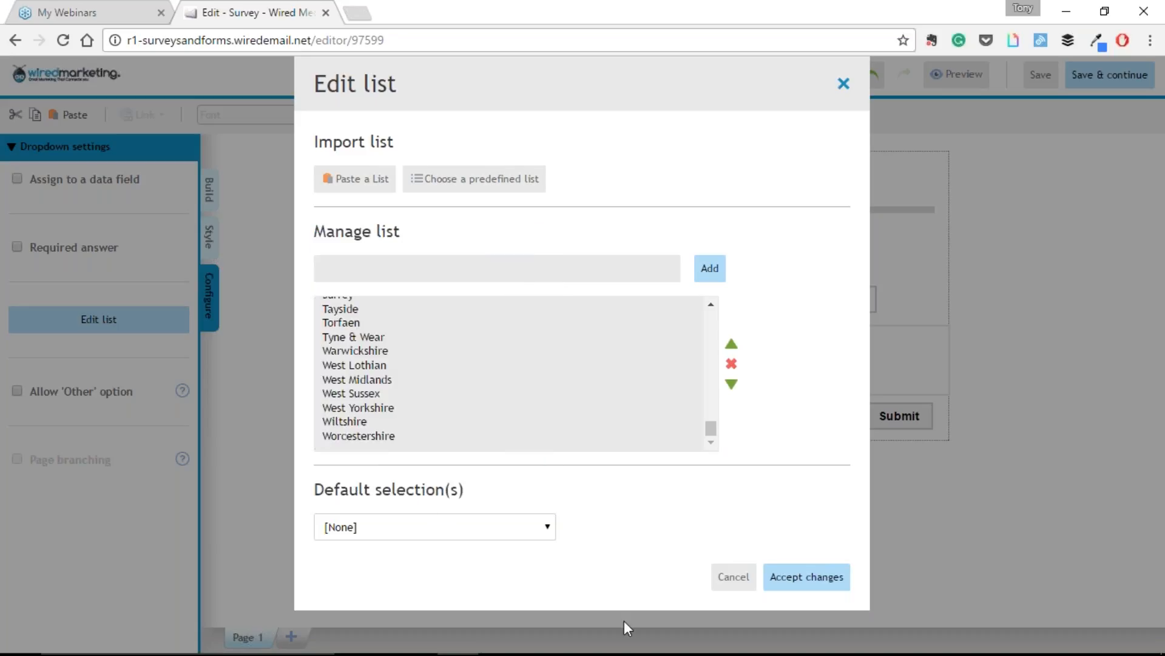
pyautogui.click(780, 583)
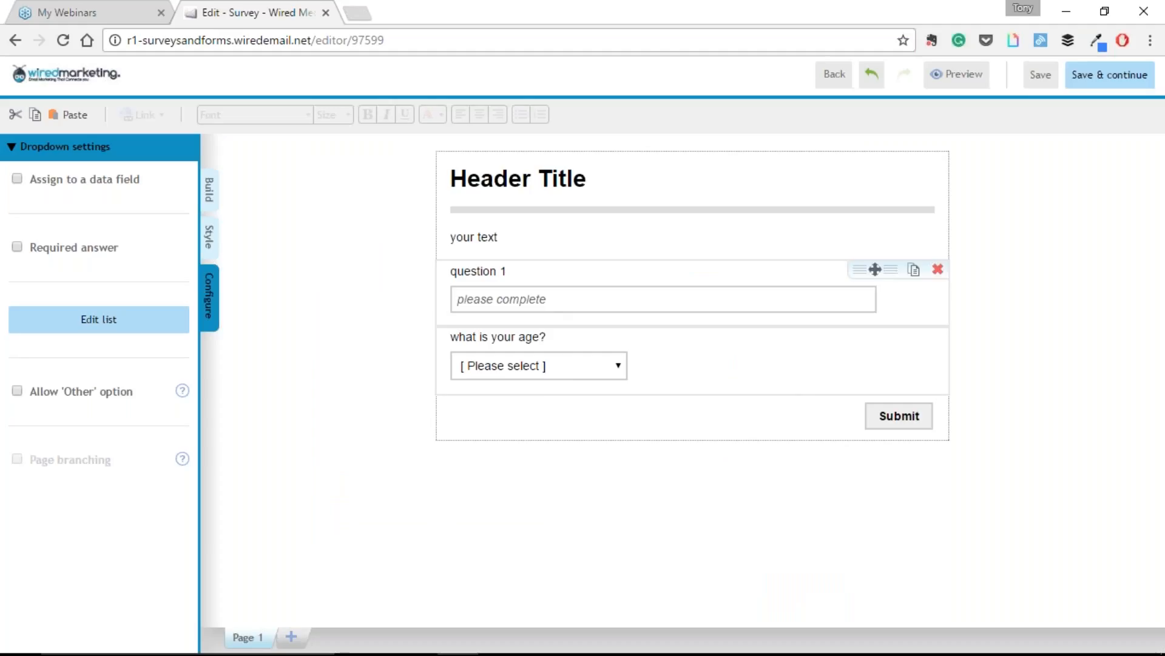
# Step: Preview the survey, look at the dropdown's answer options, and close the preview
pyautogui.click(948, 78)
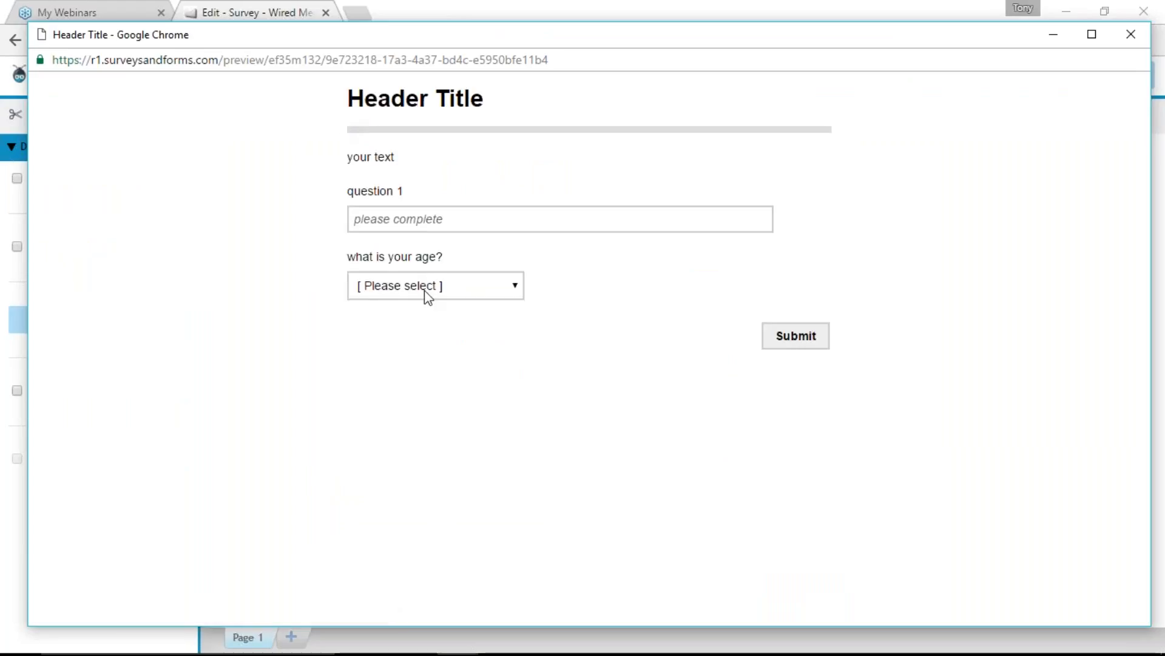
pyautogui.click(448, 289)
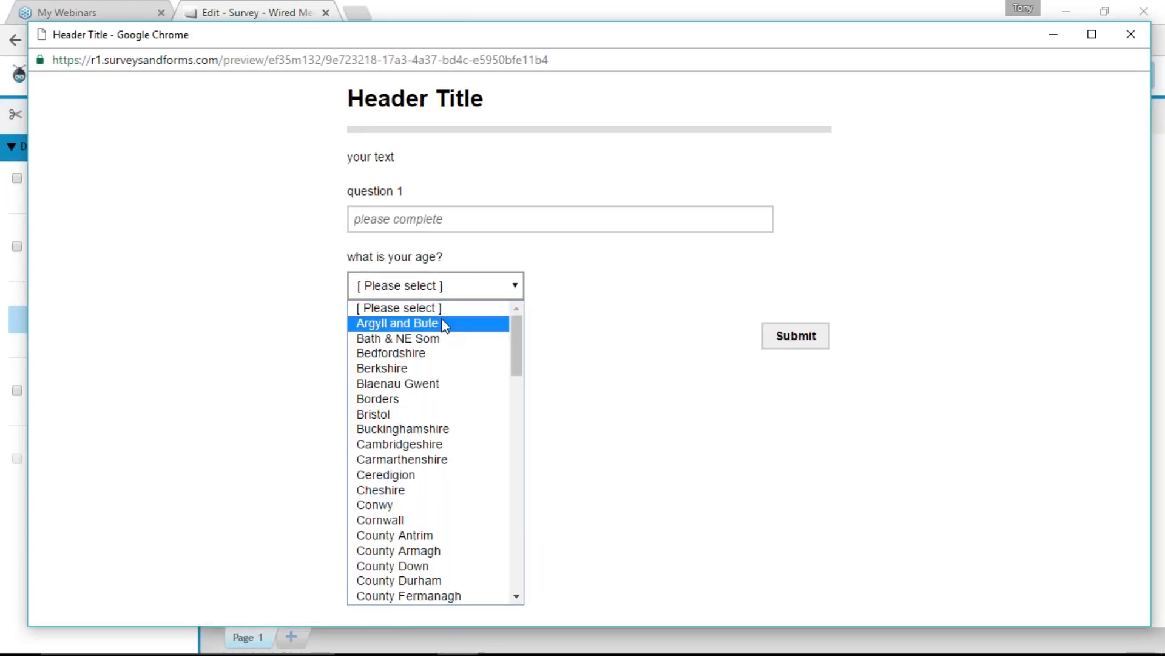
pyautogui.click(447, 293)
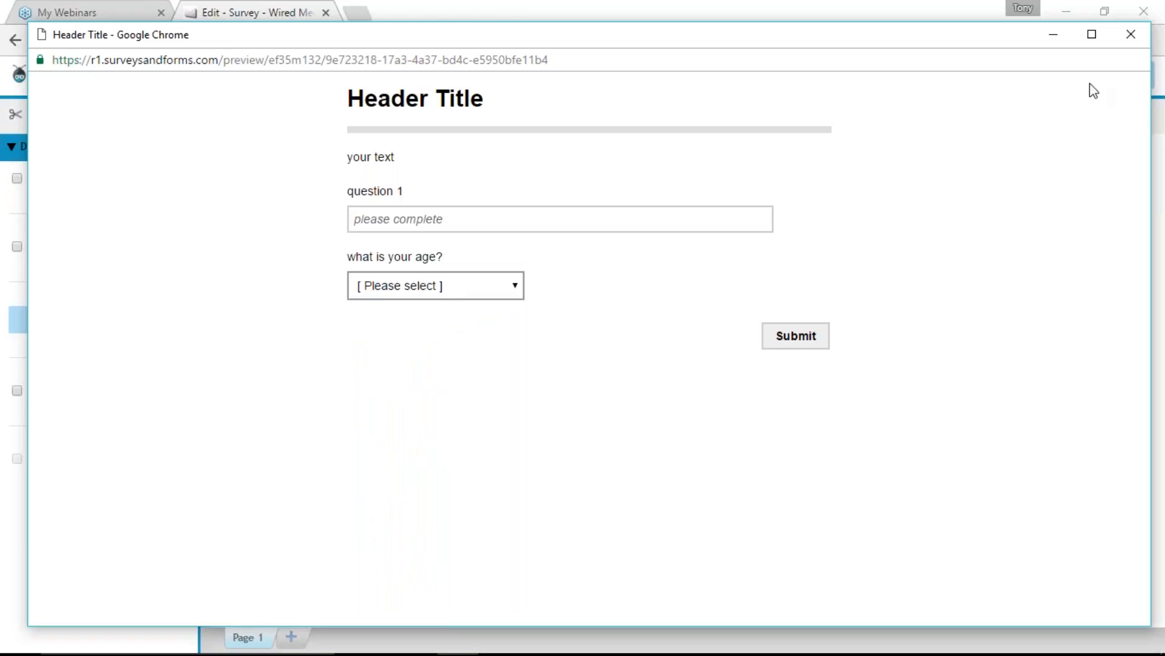
pyautogui.click(1130, 35)
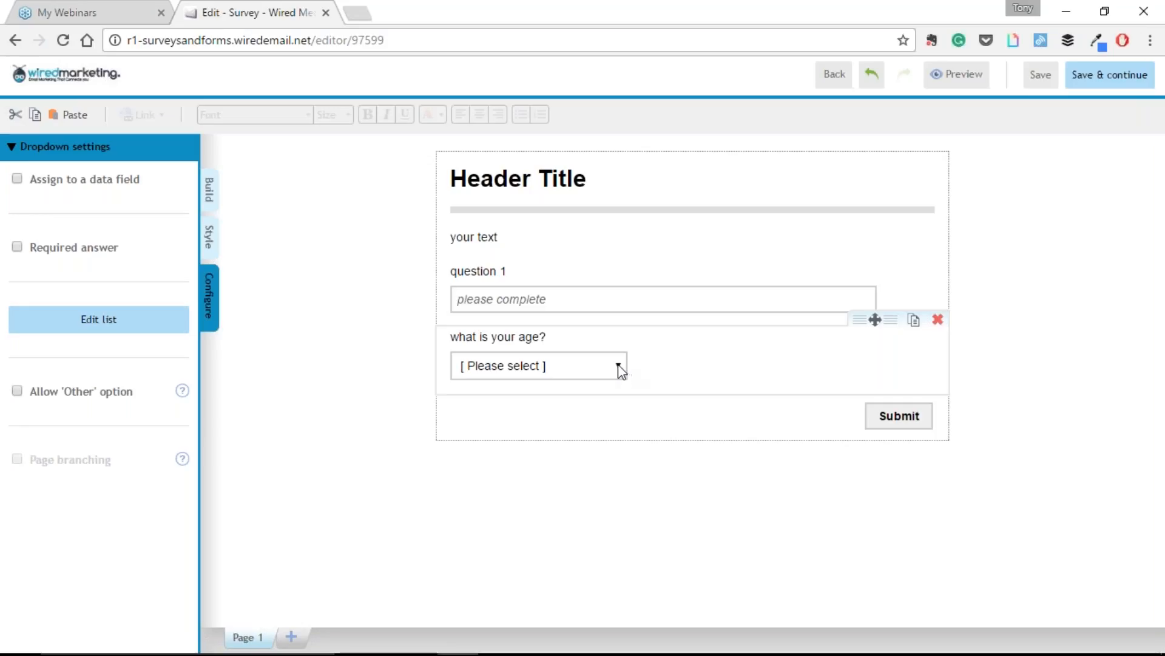
# Step: Set the dropdown list's default selection to Bedfordshire and accept the changes
pyautogui.click(114, 326)
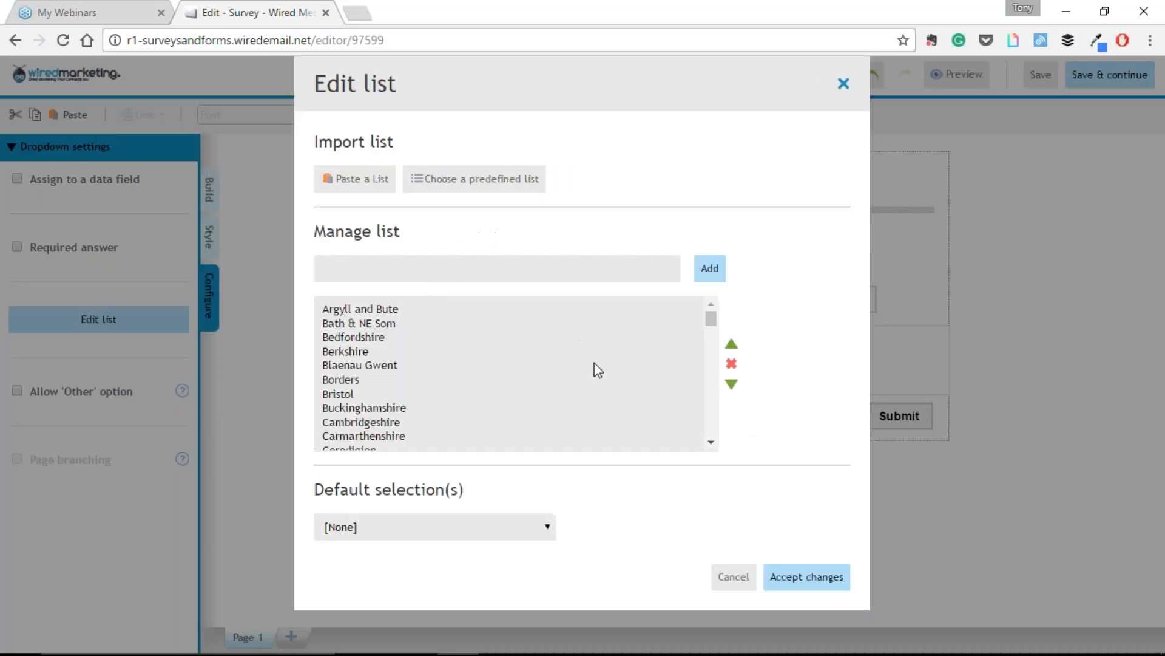
pyautogui.click(539, 524)
pyautogui.click(416, 279)
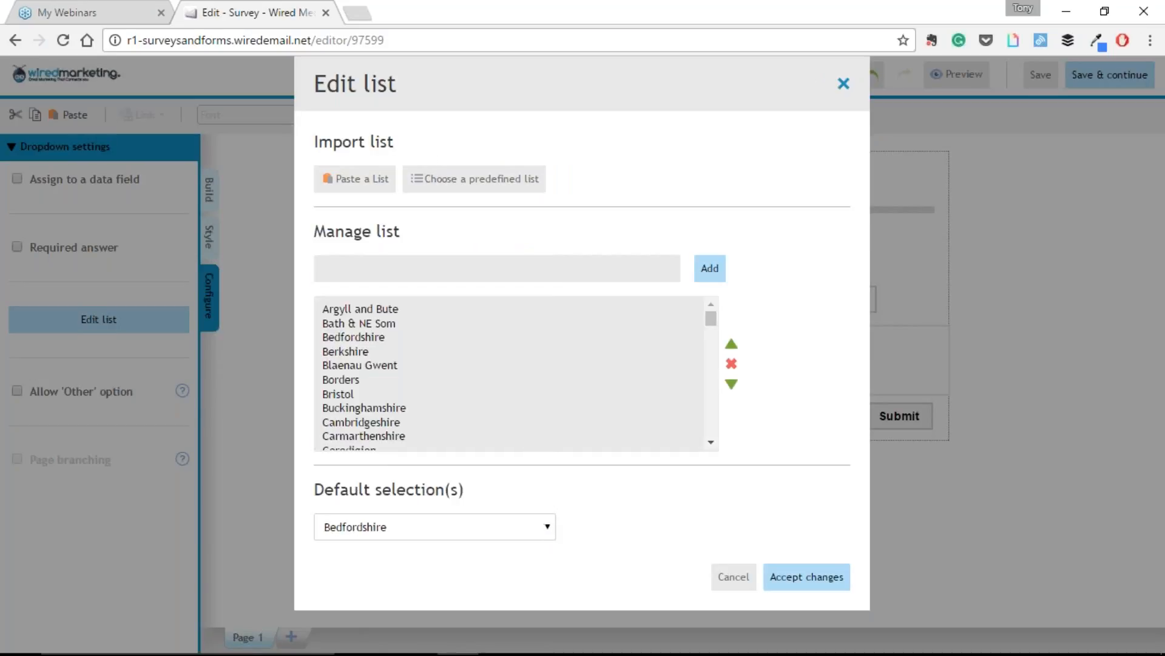
pyautogui.click(801, 580)
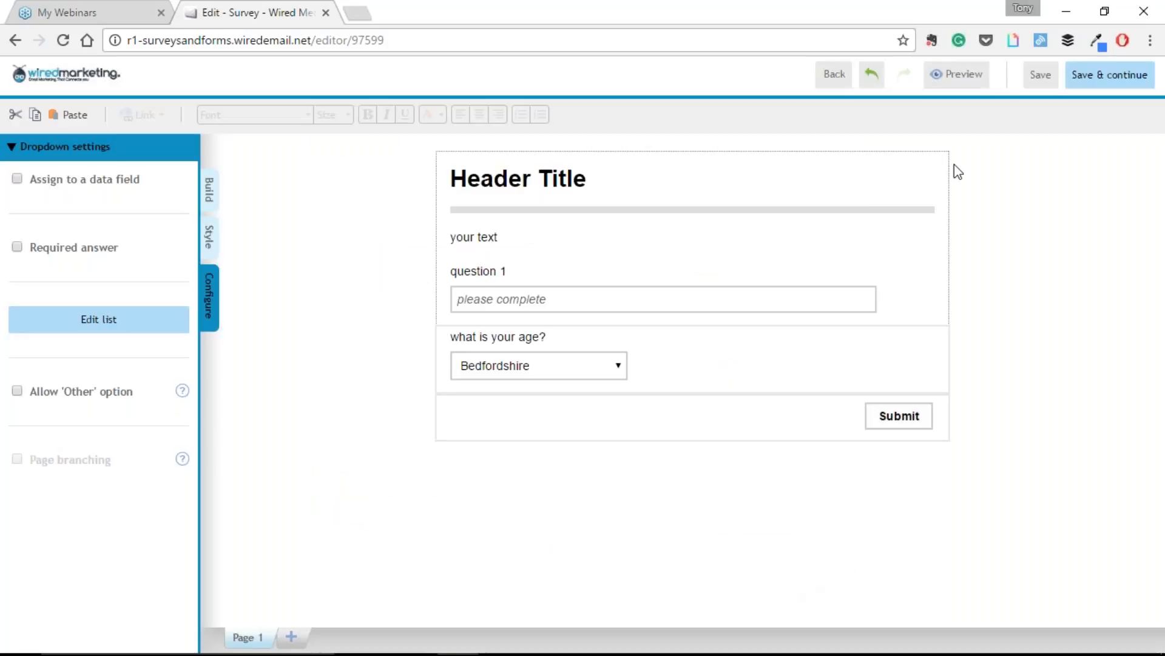
# Step: Preview the survey again to check the dropdown's default selection, and close the preview
pyautogui.click(948, 78)
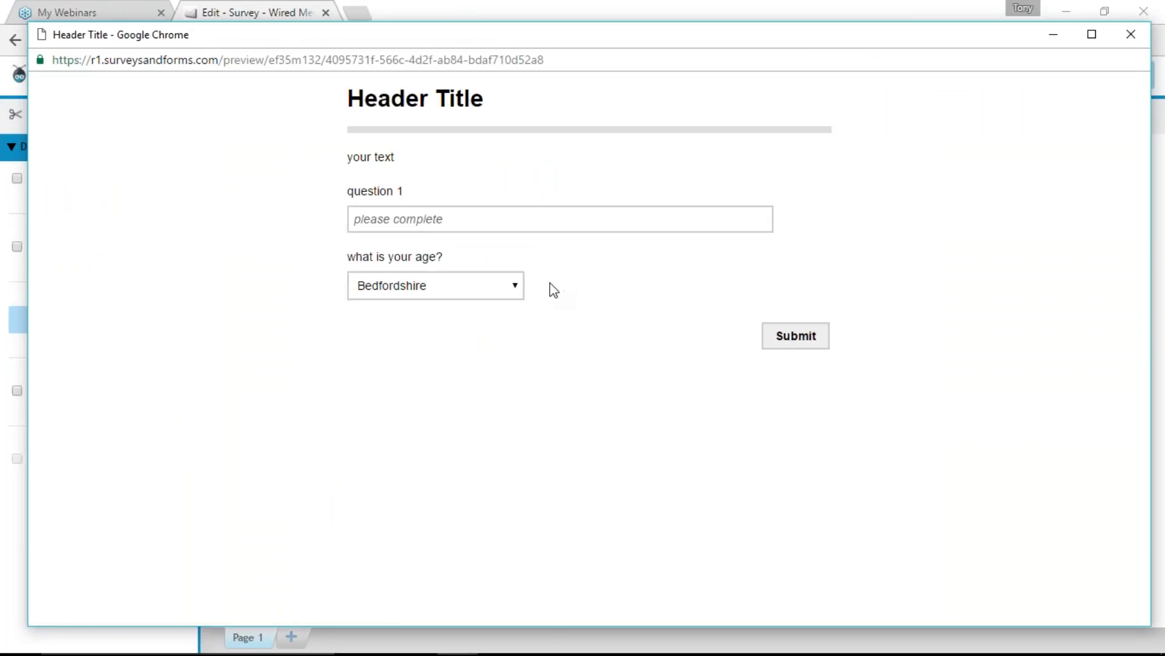
pyautogui.click(513, 293)
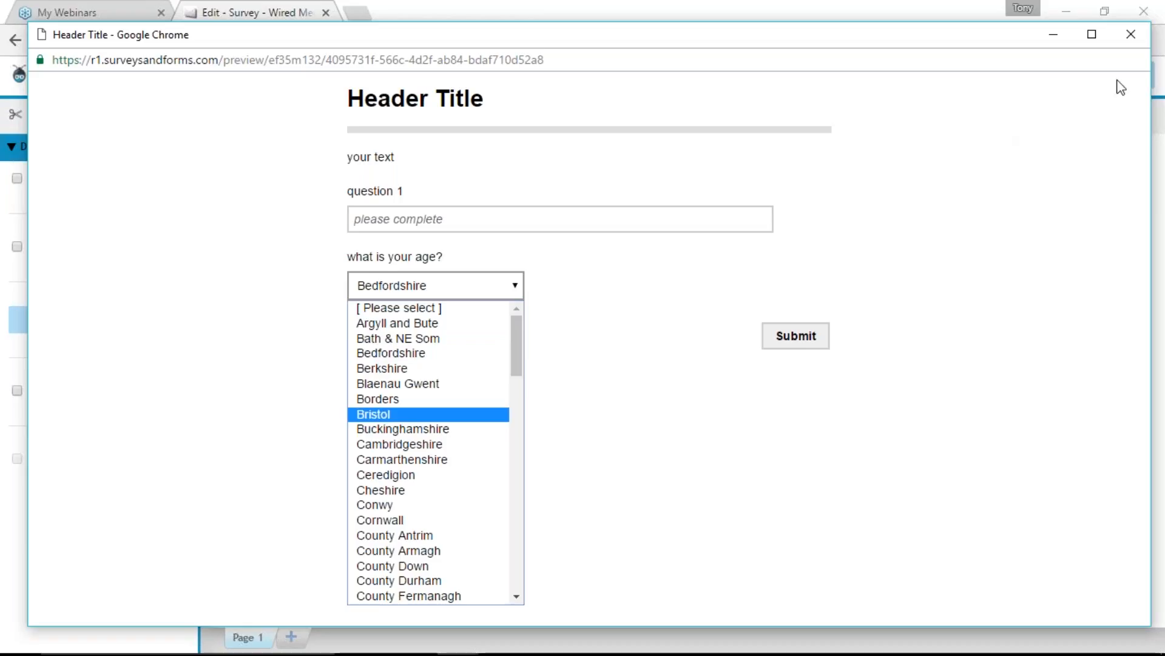
pyautogui.click(1130, 34)
pyautogui.moveTo(593, 333)
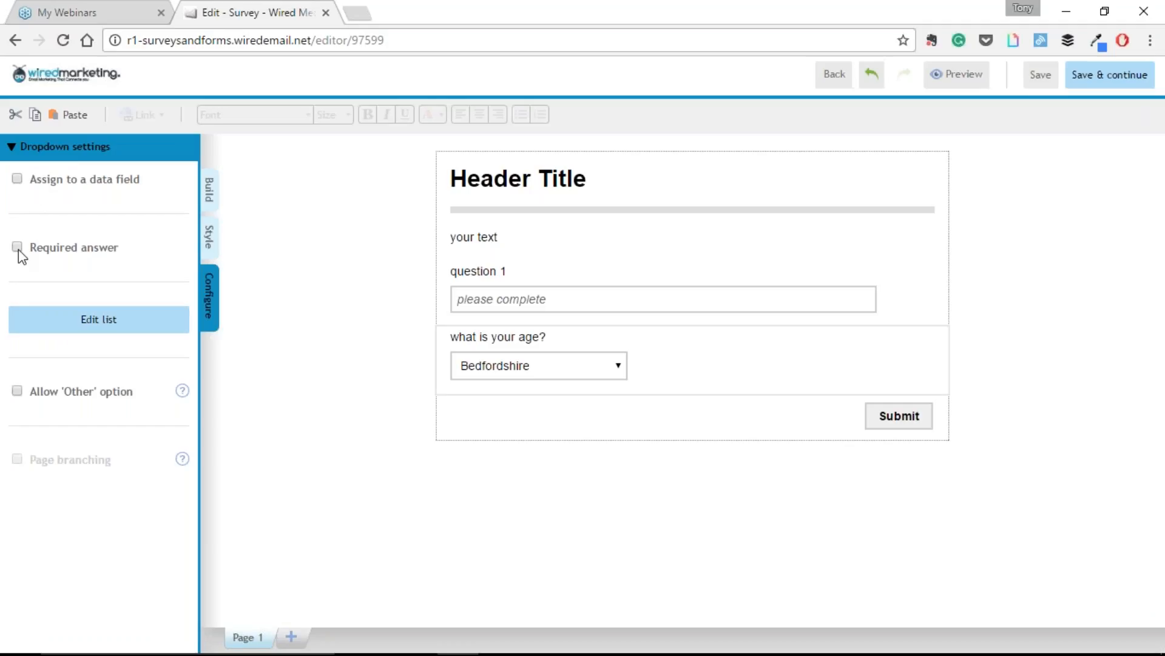
# Step: Try the dropdown's Allow 'Other' option and data field assignment, and turn both settings off again
pyautogui.click(18, 391)
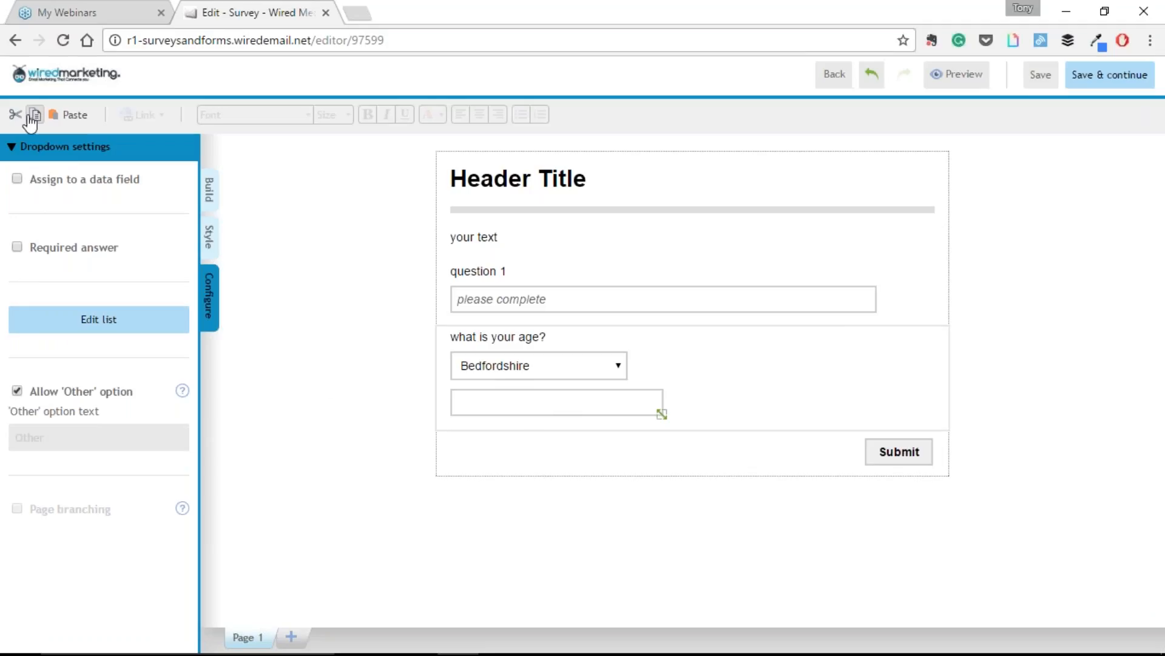
pyautogui.click(17, 180)
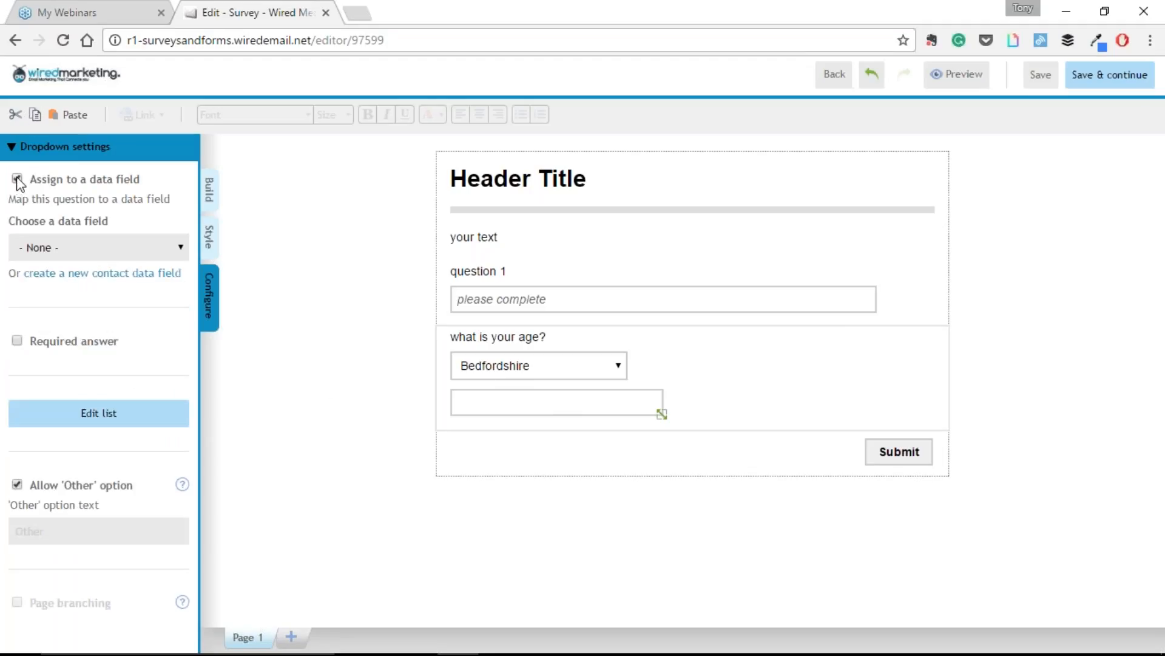
pyautogui.click(17, 179)
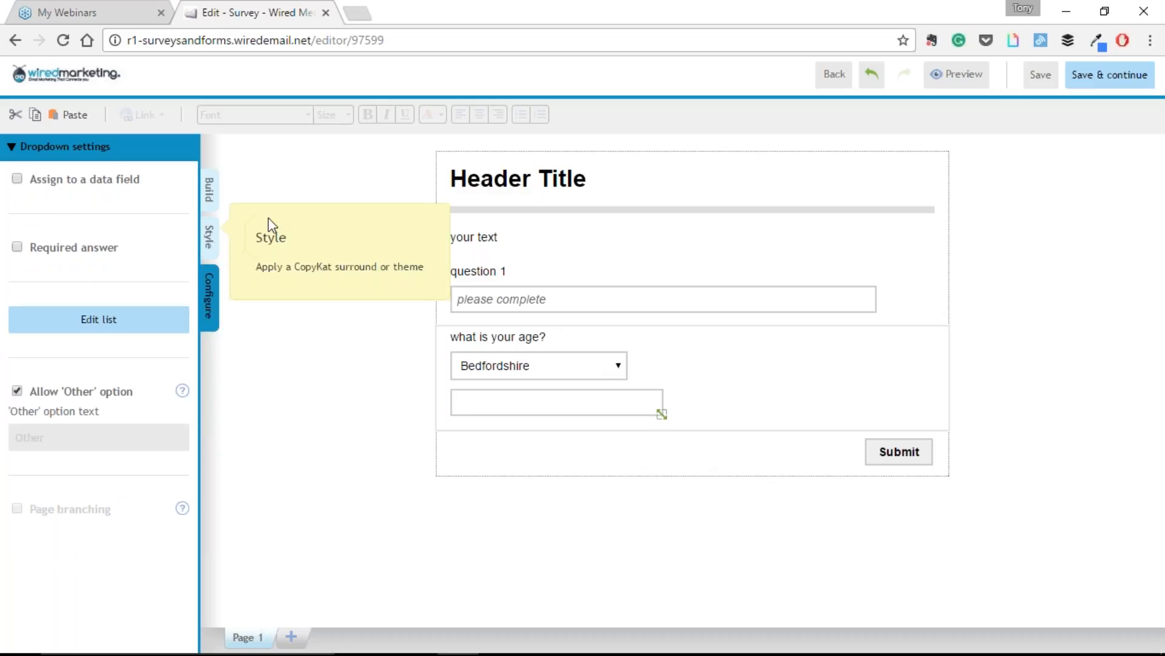
pyautogui.click(16, 392)
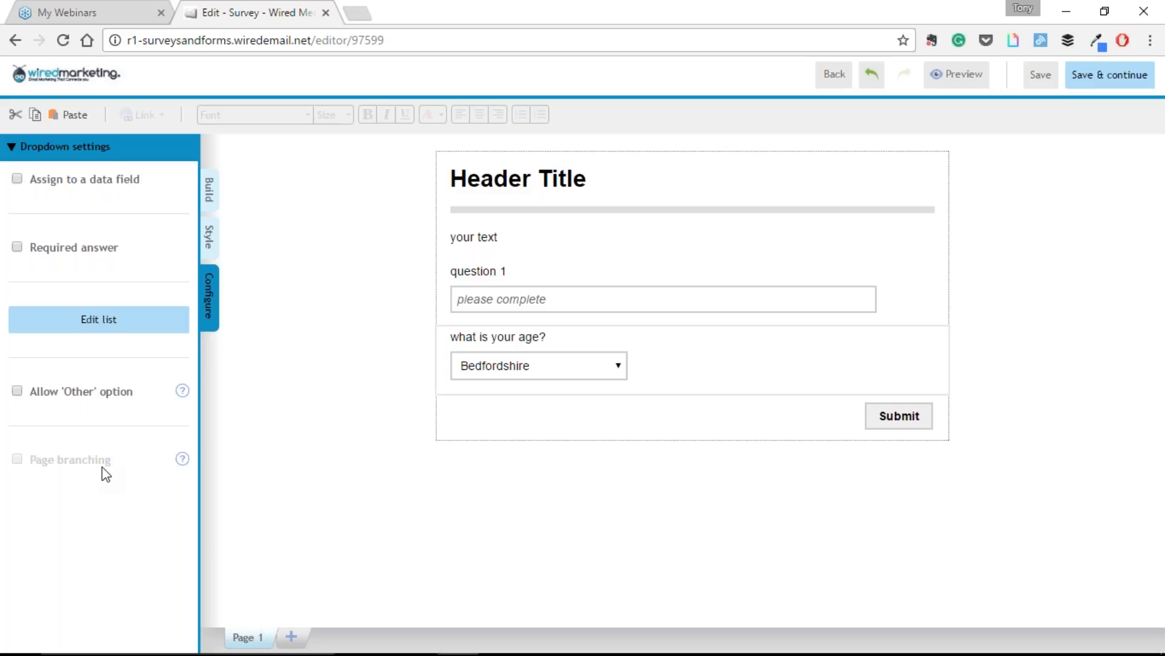
# Step: Add pages 2 and 3 to the survey and return to page 1
pyautogui.moveTo(180, 462)
pyautogui.click(292, 639)
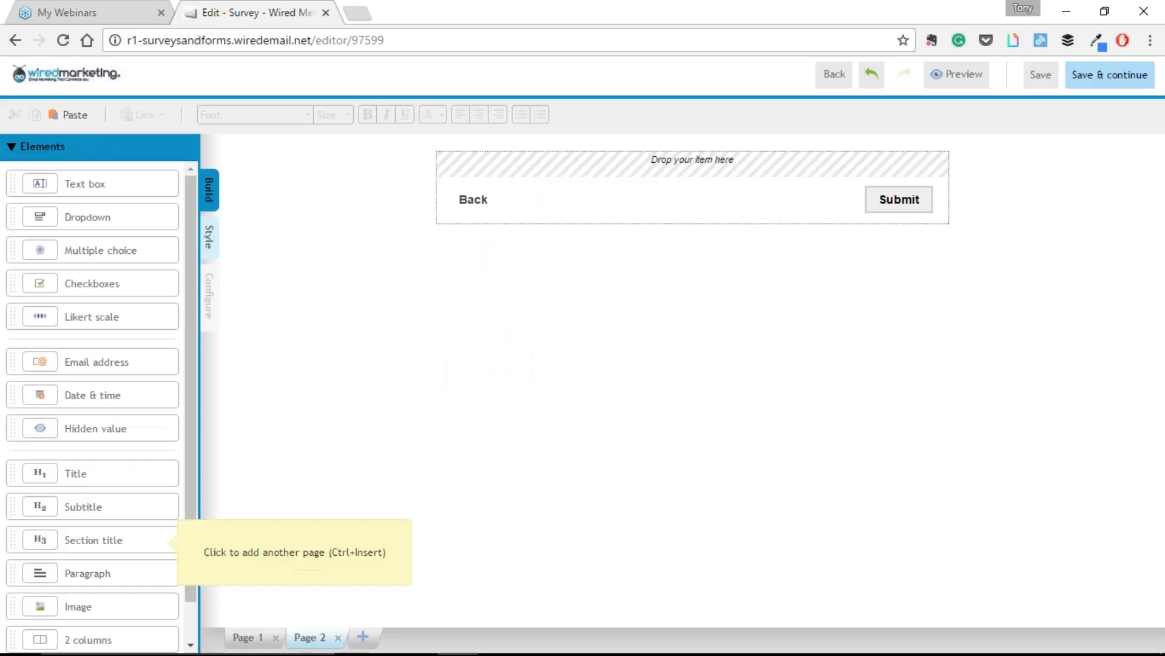
pyautogui.click(366, 639)
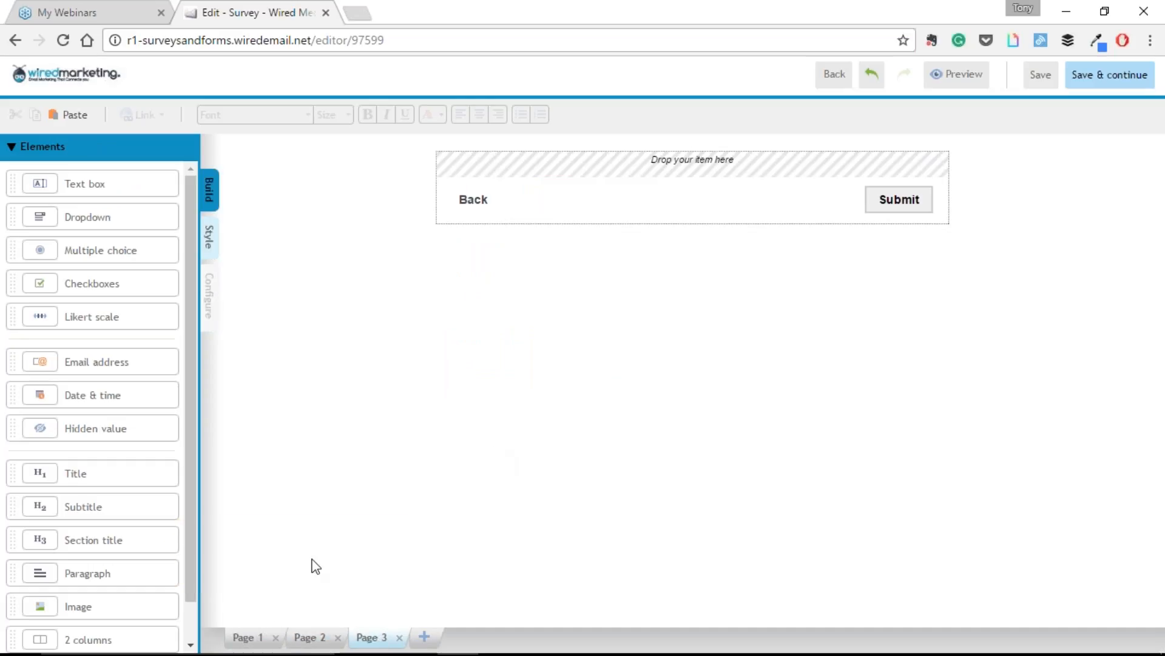
pyautogui.click(248, 637)
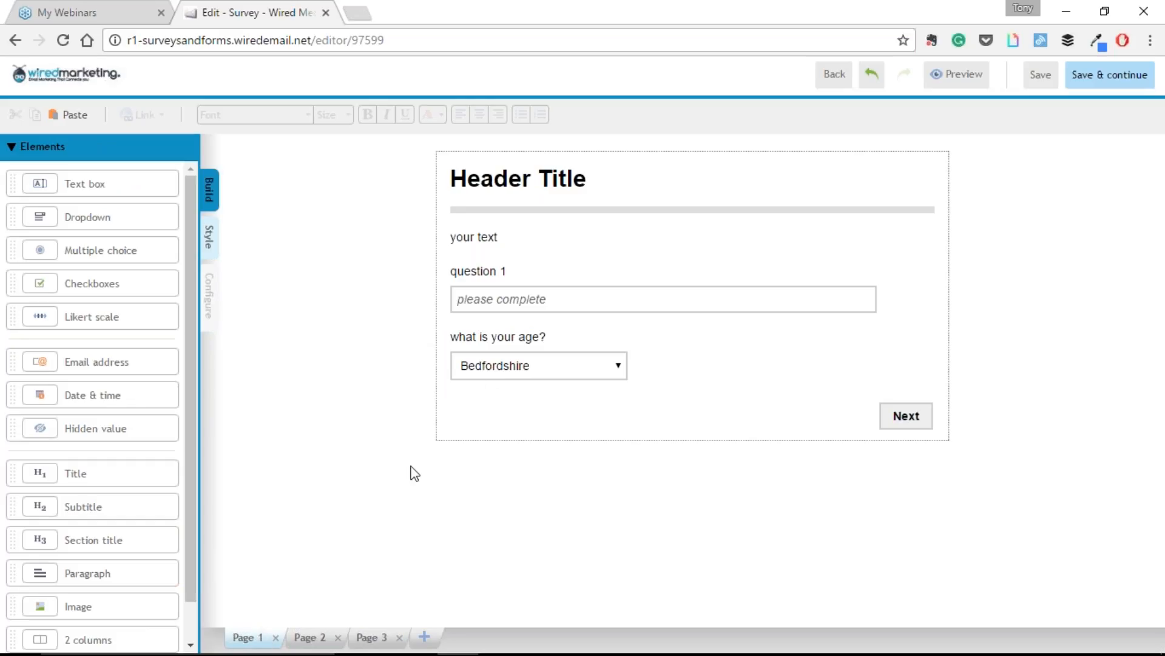
# Step: Turn on page branching for the "what is your age?" dropdown
pyautogui.click(491, 338)
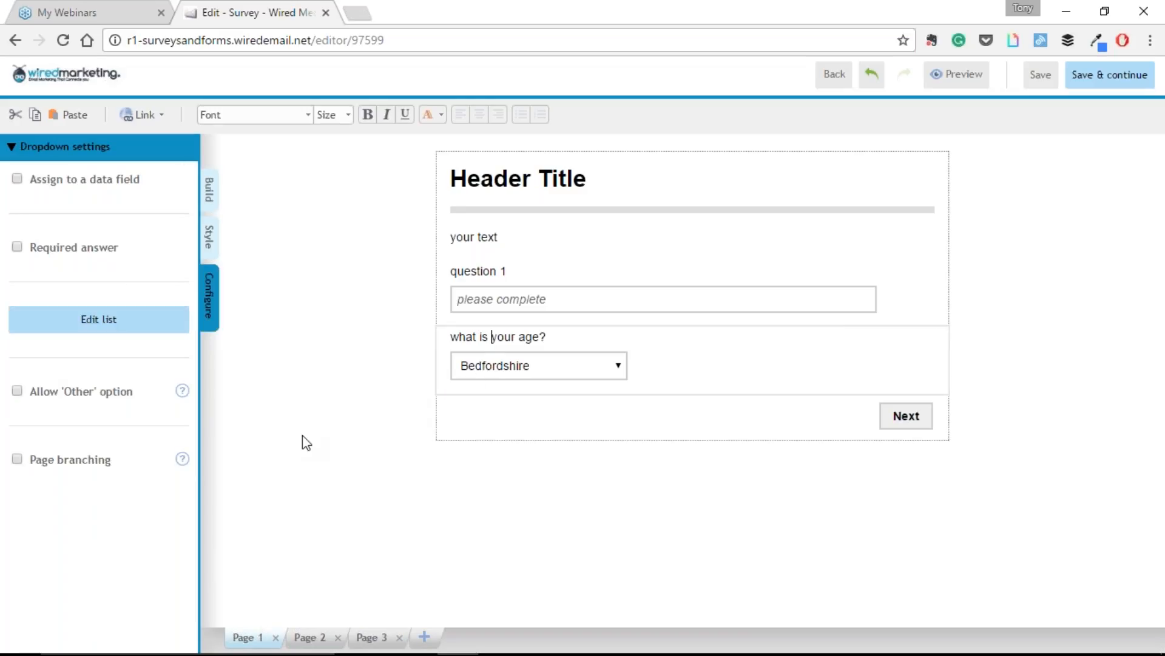
pyautogui.click(18, 461)
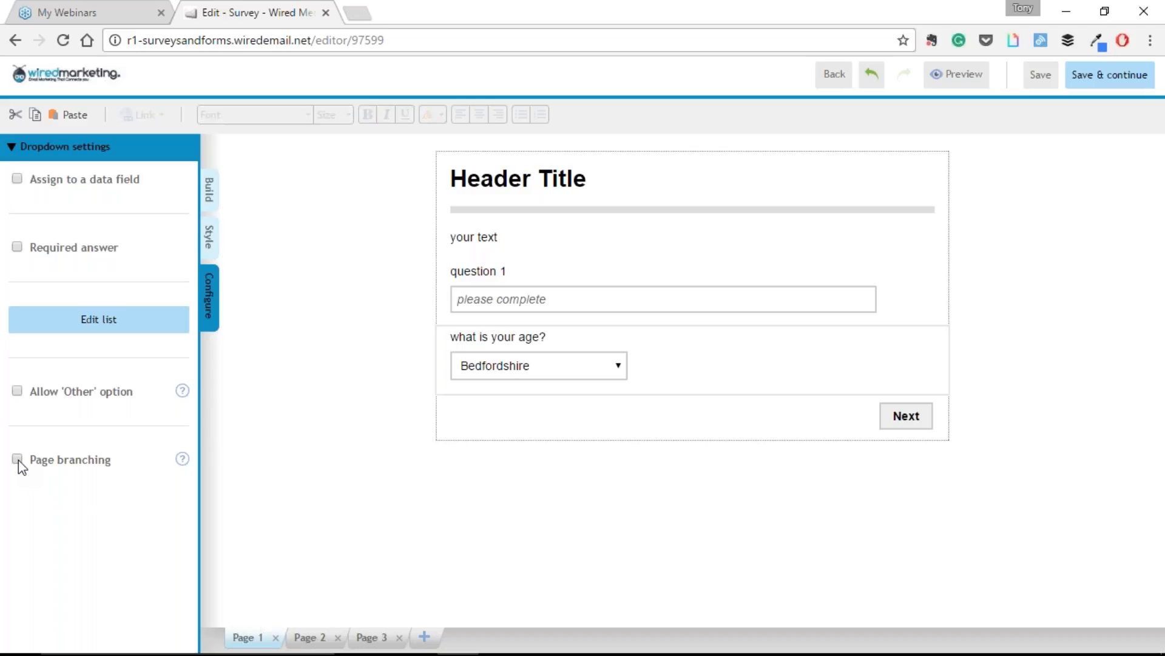
pyautogui.click(17, 460)
pyautogui.click(47, 481)
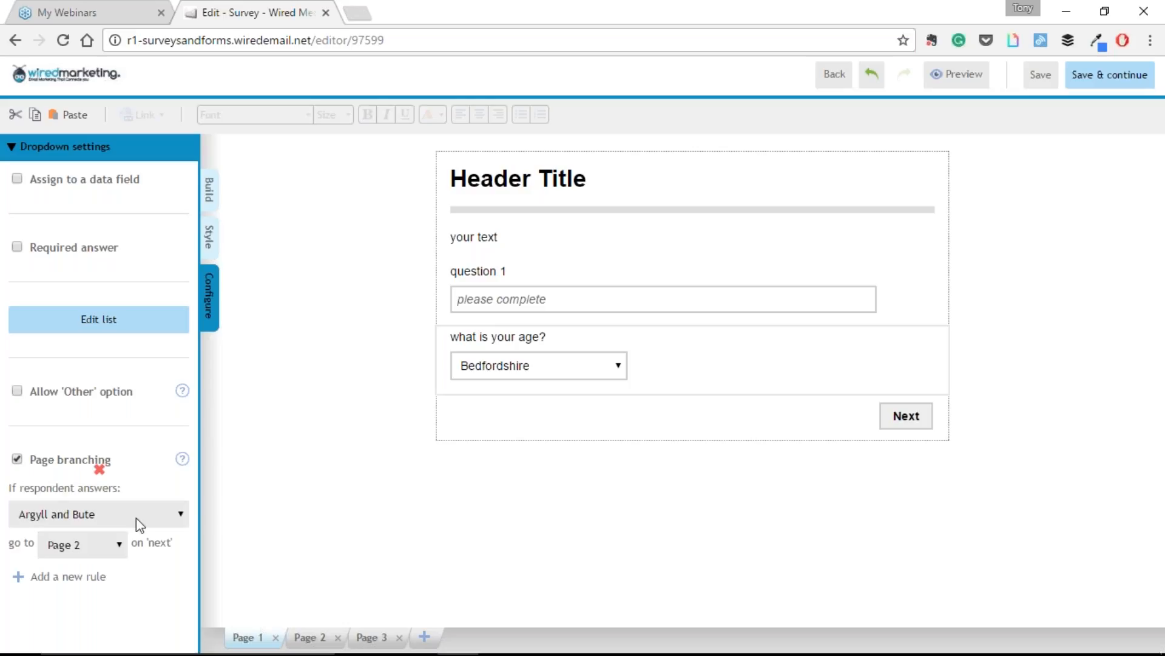
# Step: Look through the answers and target pages available for the dropdown's branching rule without changing the rule
pyautogui.click(180, 515)
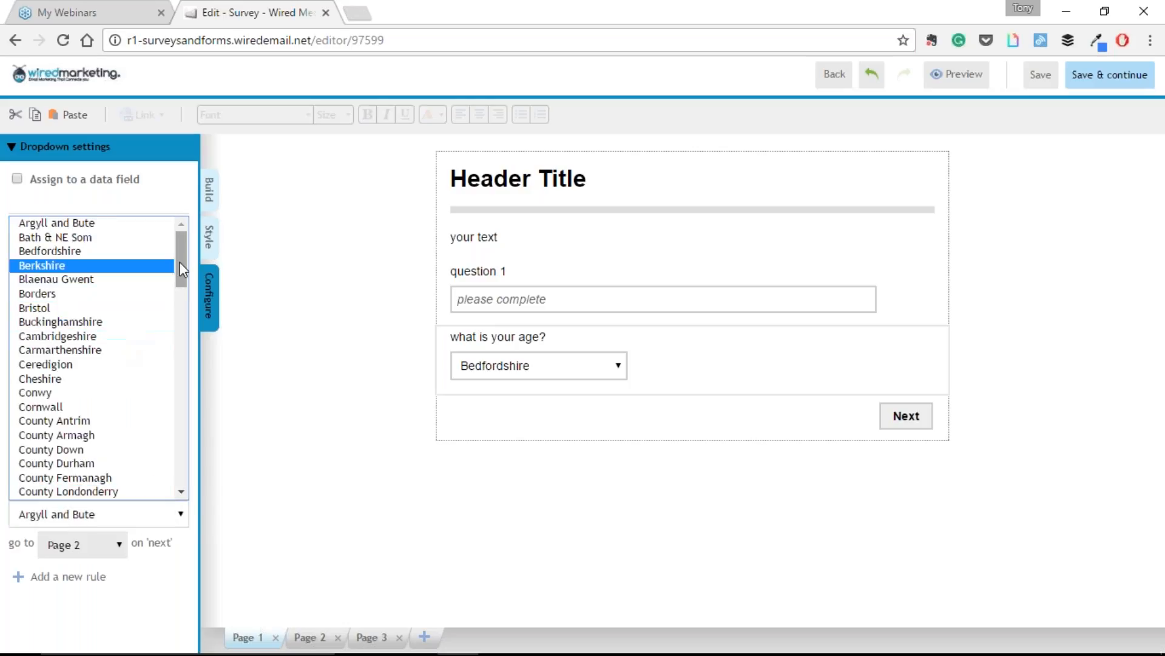
pyautogui.scroll(-1, 177, 279)
pyautogui.moveTo(177, 280); pyautogui.dragTo(172, 468)
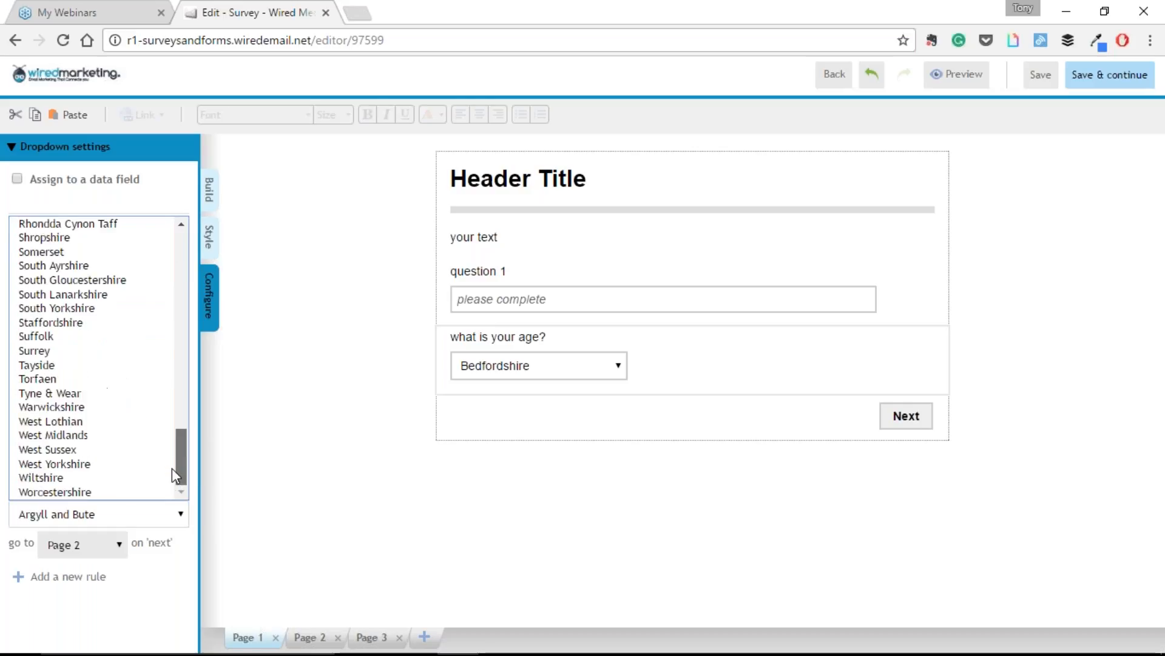
pyautogui.click(113, 545)
pyautogui.click(113, 545)
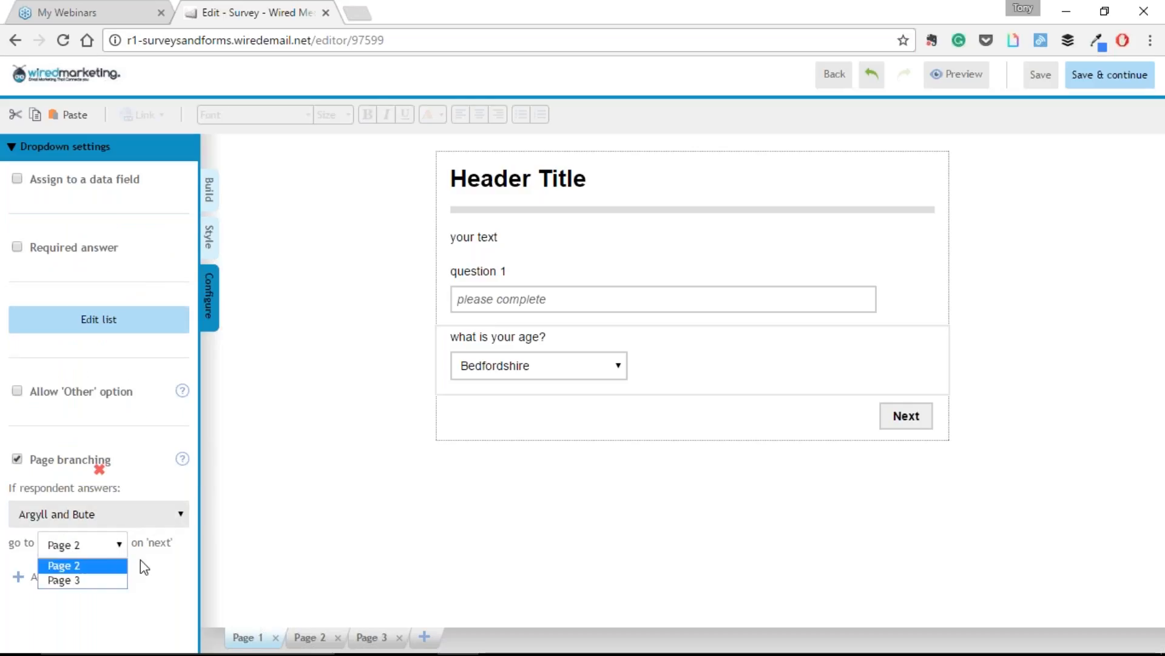
pyautogui.click(162, 574)
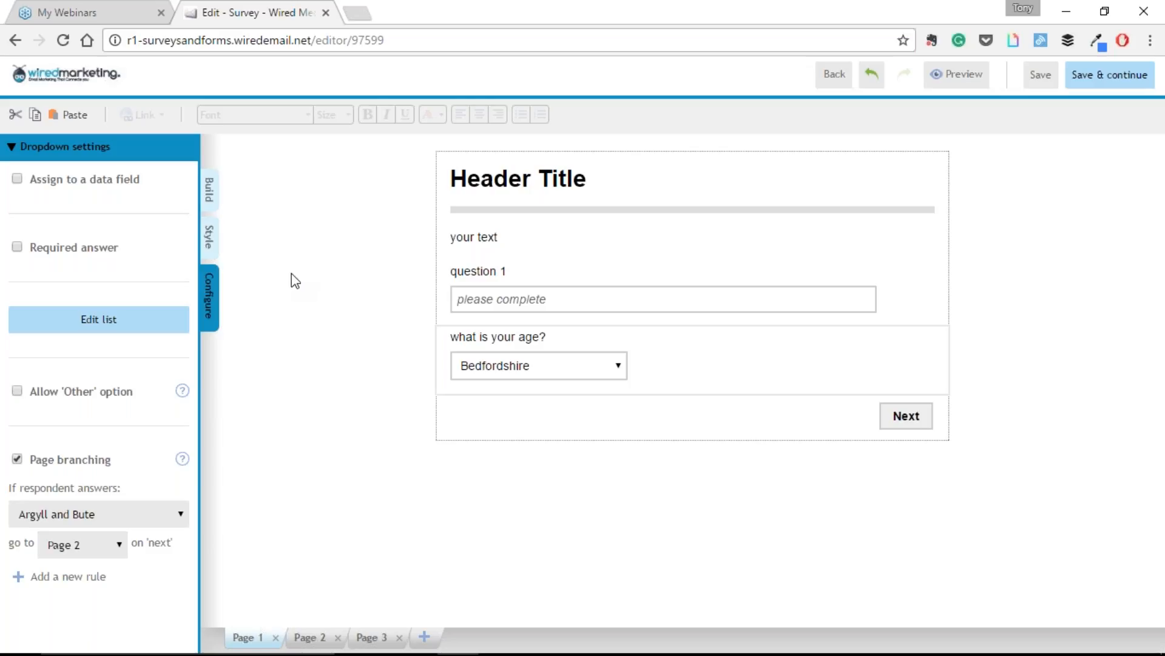
# Step: Add a multiple choice question below the "what is your age?" dropdown and open its settings
pyautogui.click(210, 193)
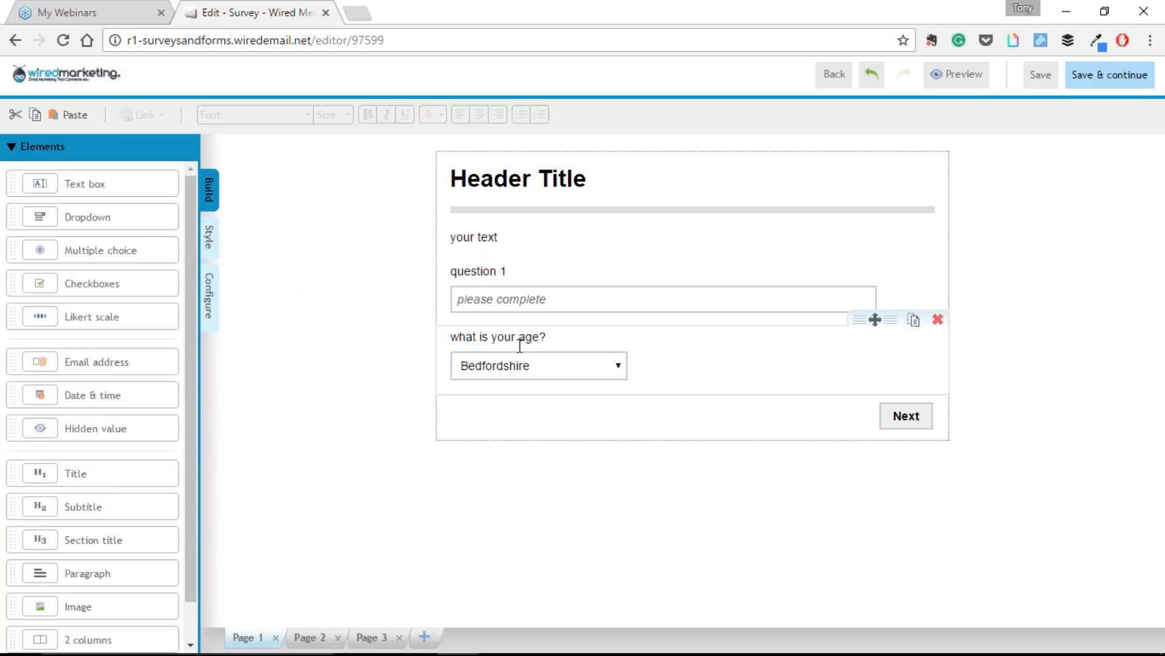
pyautogui.moveTo(114, 247); pyautogui.dragTo(554, 404)
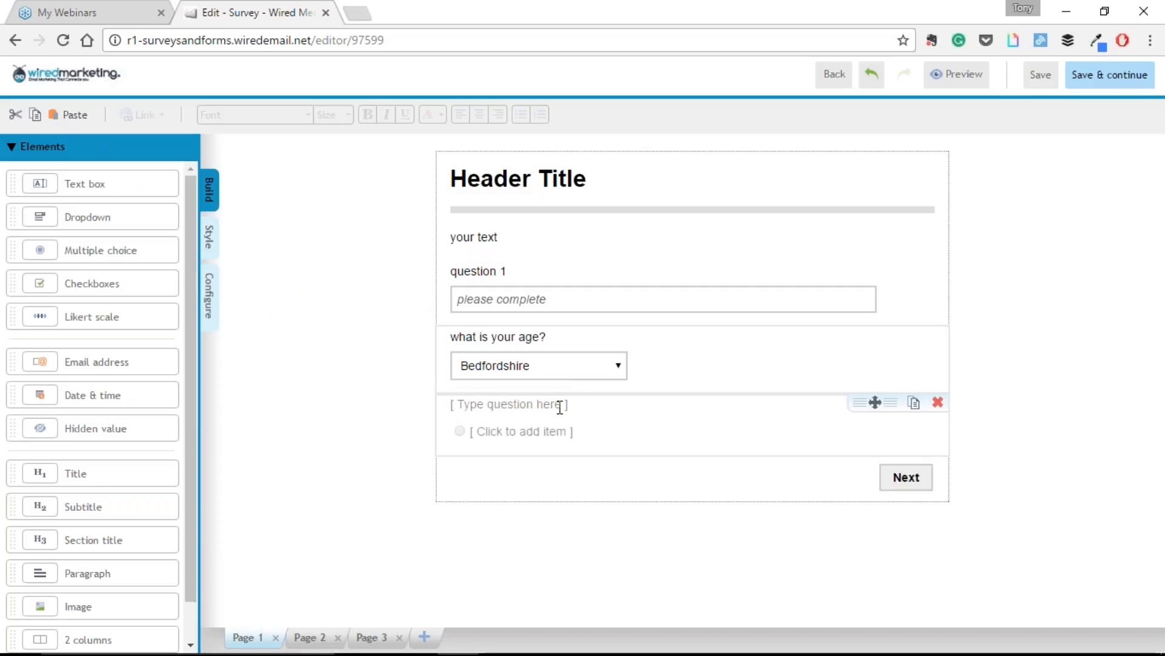
pyautogui.click(516, 406)
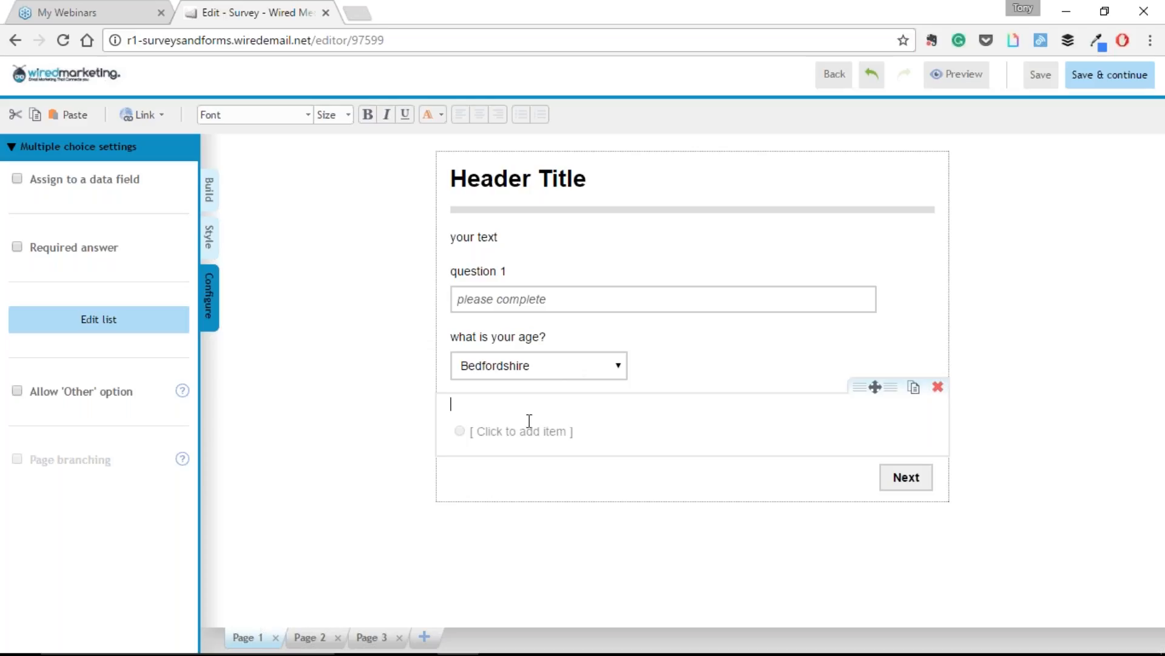
# Step: Try assigning the multiple choice question to a data field, look at the available fields, and turn the assignment off again
pyautogui.click(17, 178)
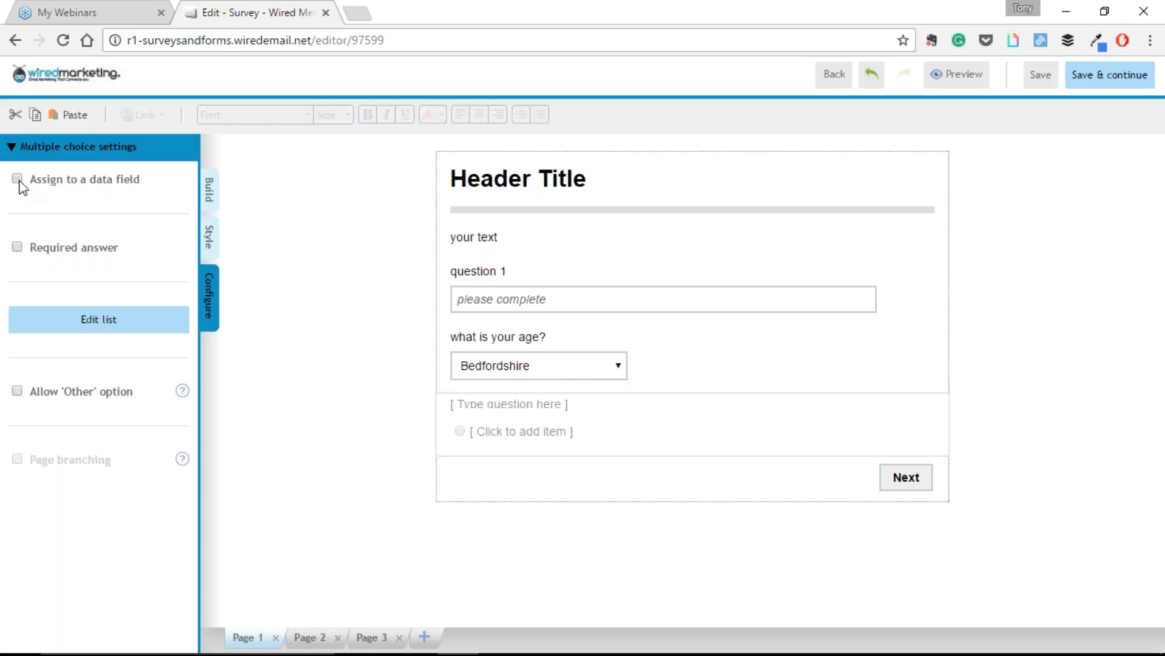
pyautogui.click(44, 247)
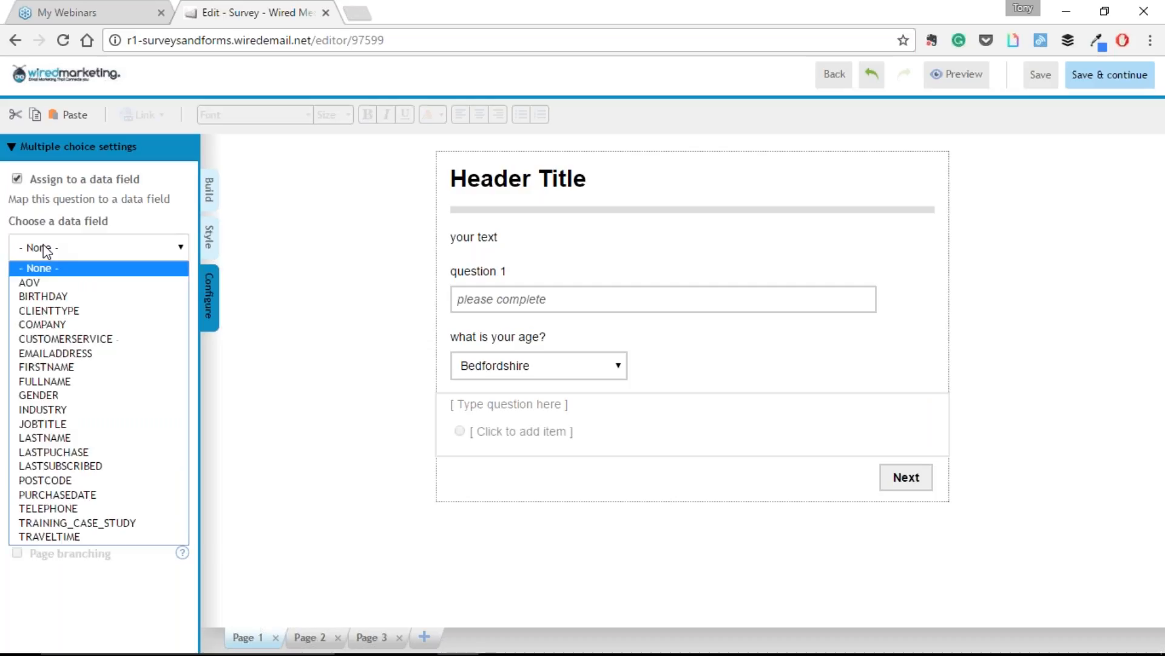
pyautogui.click(17, 178)
pyautogui.click(17, 178)
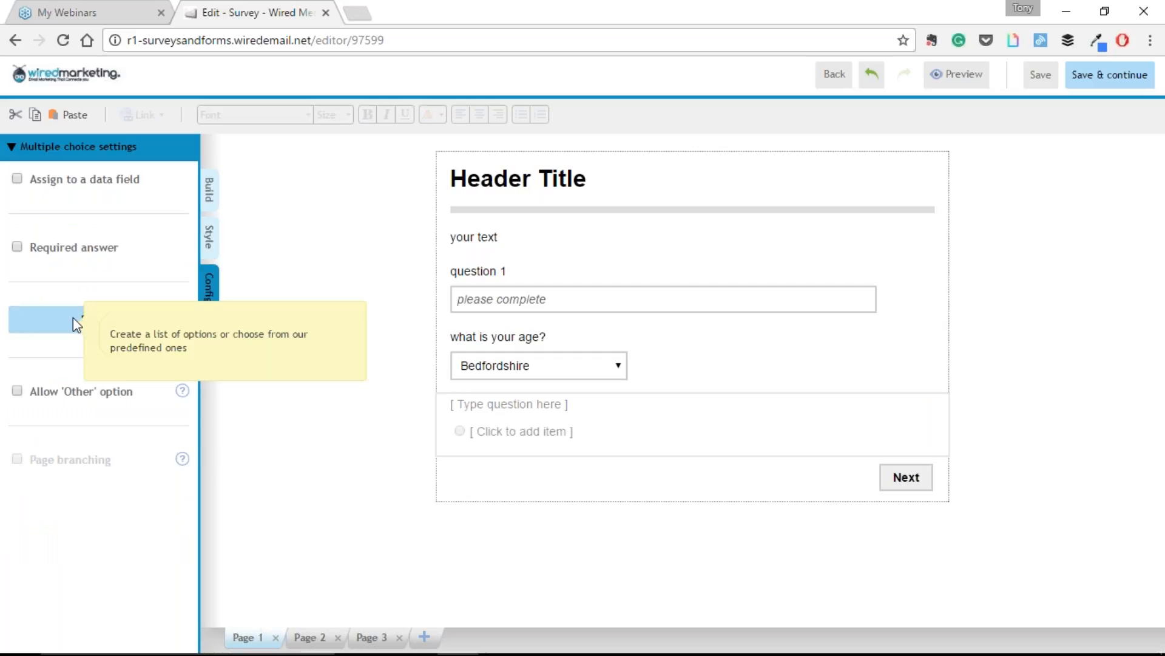
# Step: Look at the predefined lists available for the multiple choice question's answers, and cancel the list editing
pyautogui.click(107, 311)
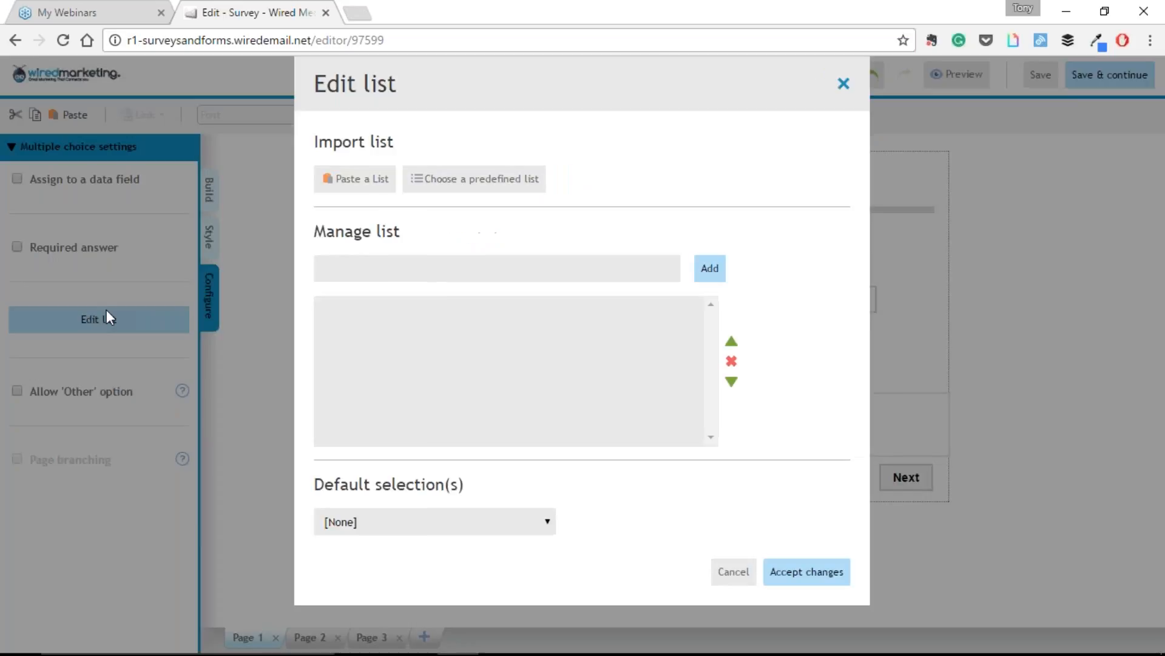
pyautogui.click(468, 182)
pyautogui.click(498, 213)
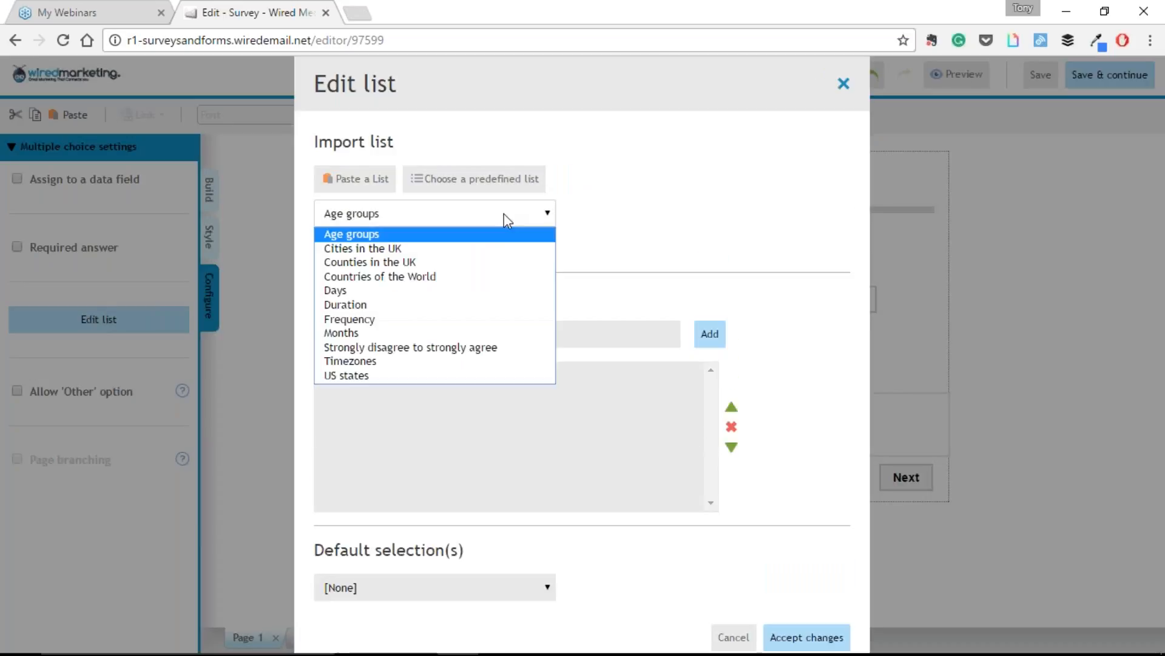
pyautogui.click(674, 249)
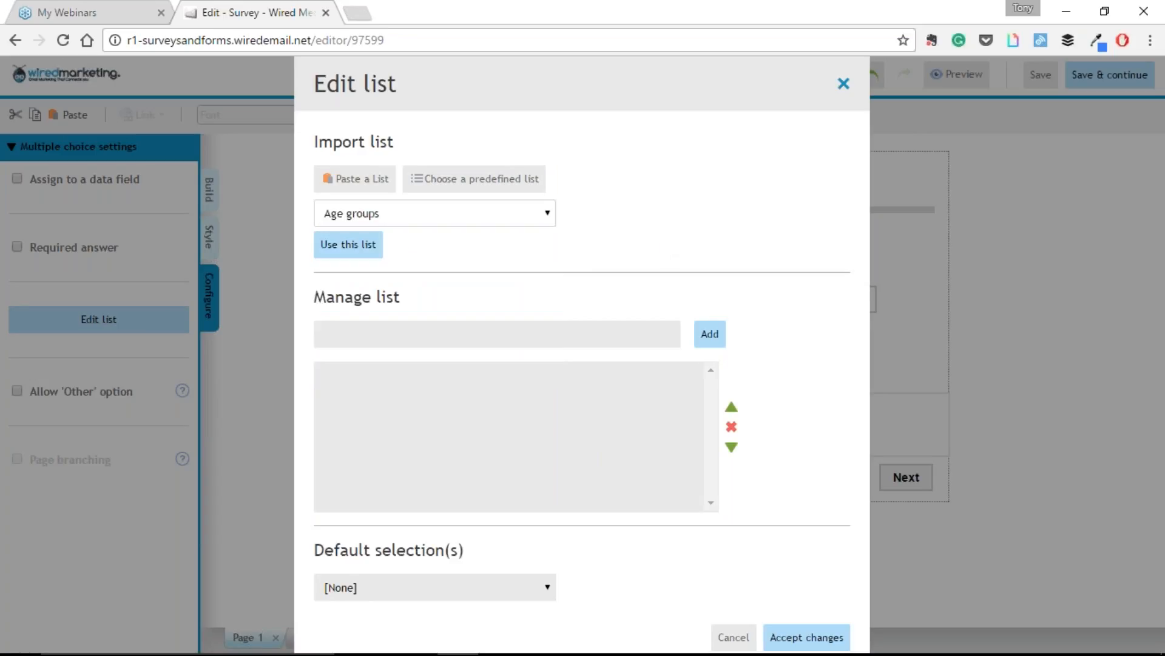
pyautogui.click(744, 636)
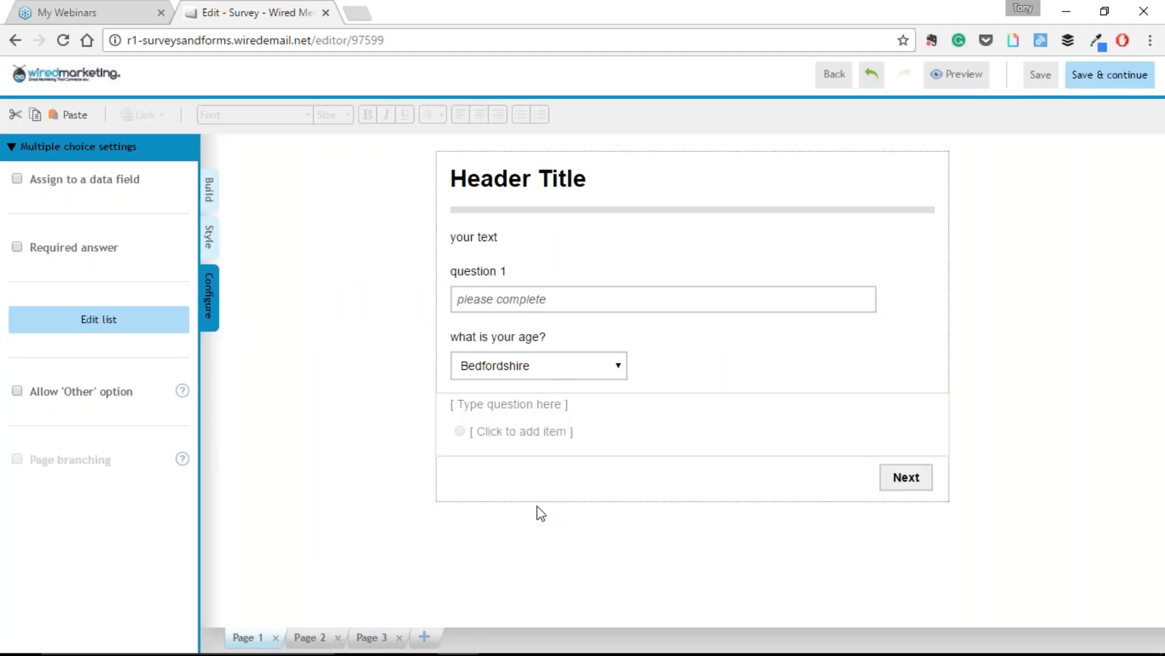
# Step: Try the multiple choice question's Allow 'Other' option and turn it off again
pyautogui.click(519, 404)
pyautogui.click(36, 393)
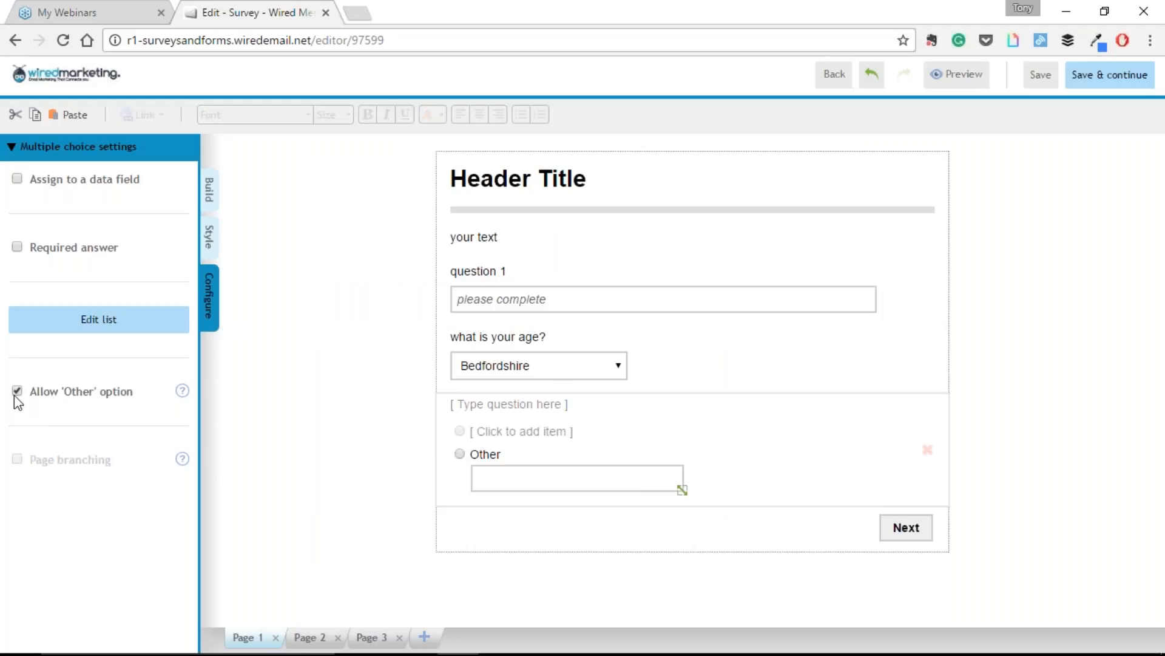
pyautogui.click(17, 390)
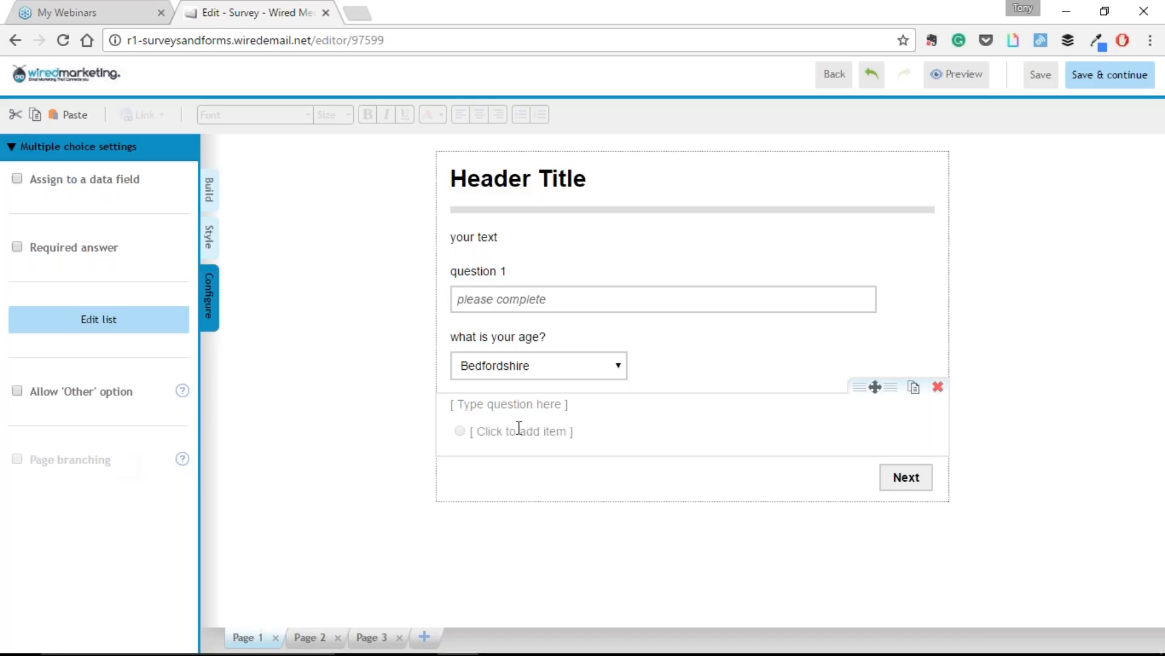
# Step: Add a checkboxes question below the multiple choice question and open its settings
pyautogui.click(210, 195)
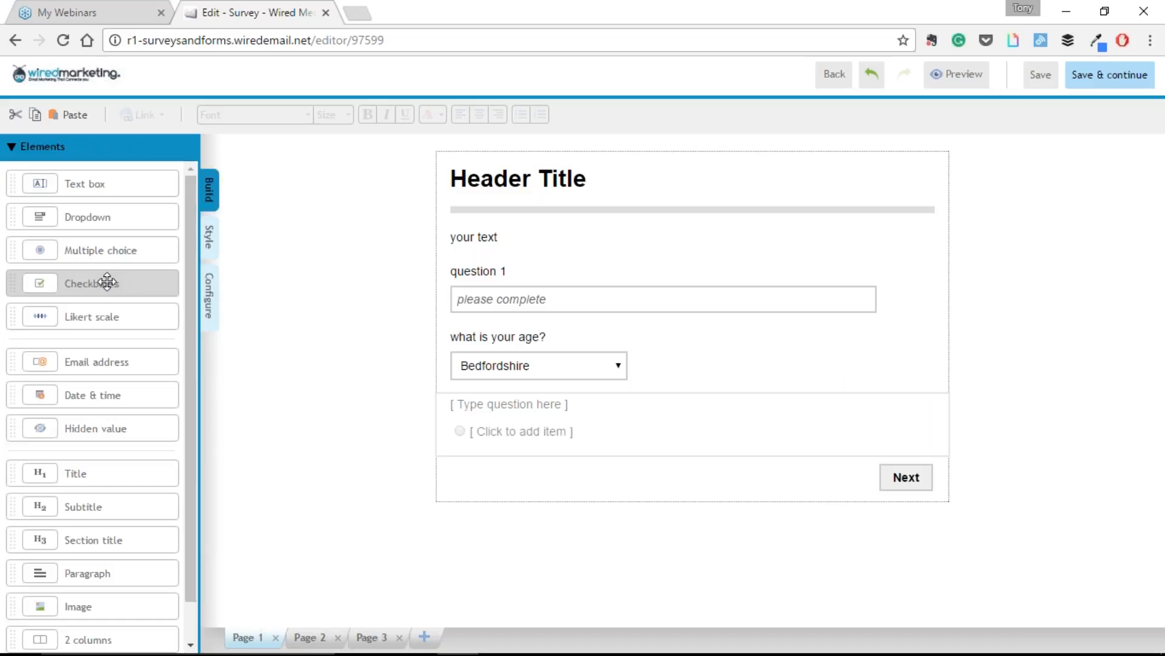
pyautogui.moveTo(104, 283); pyautogui.dragTo(632, 471)
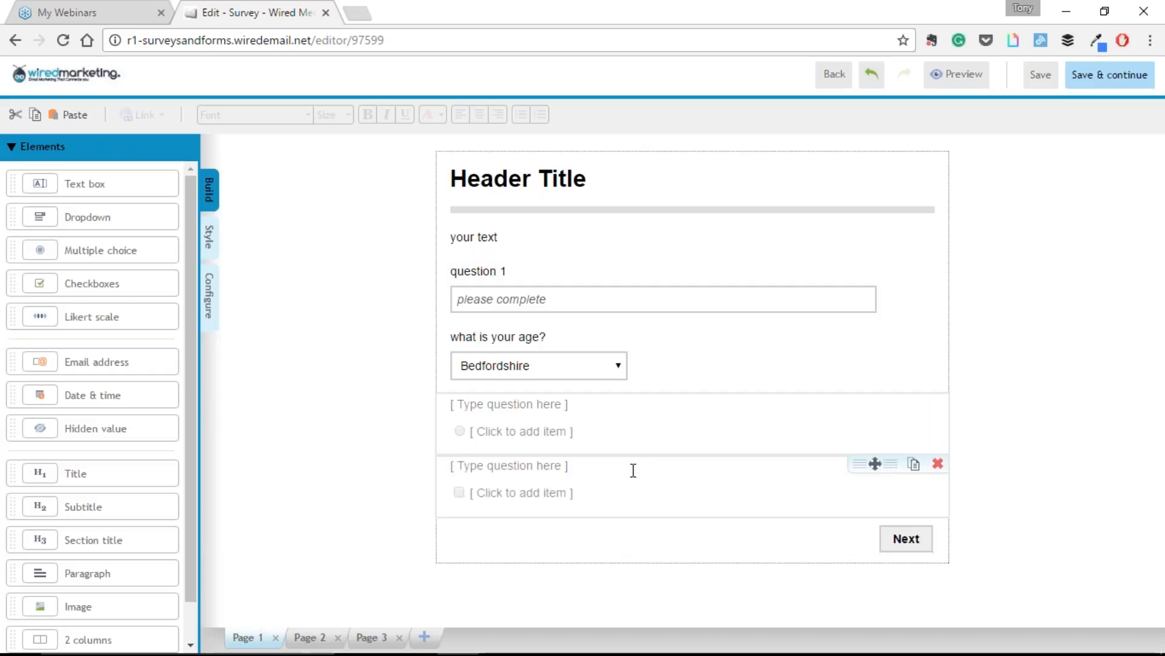
pyautogui.click(554, 468)
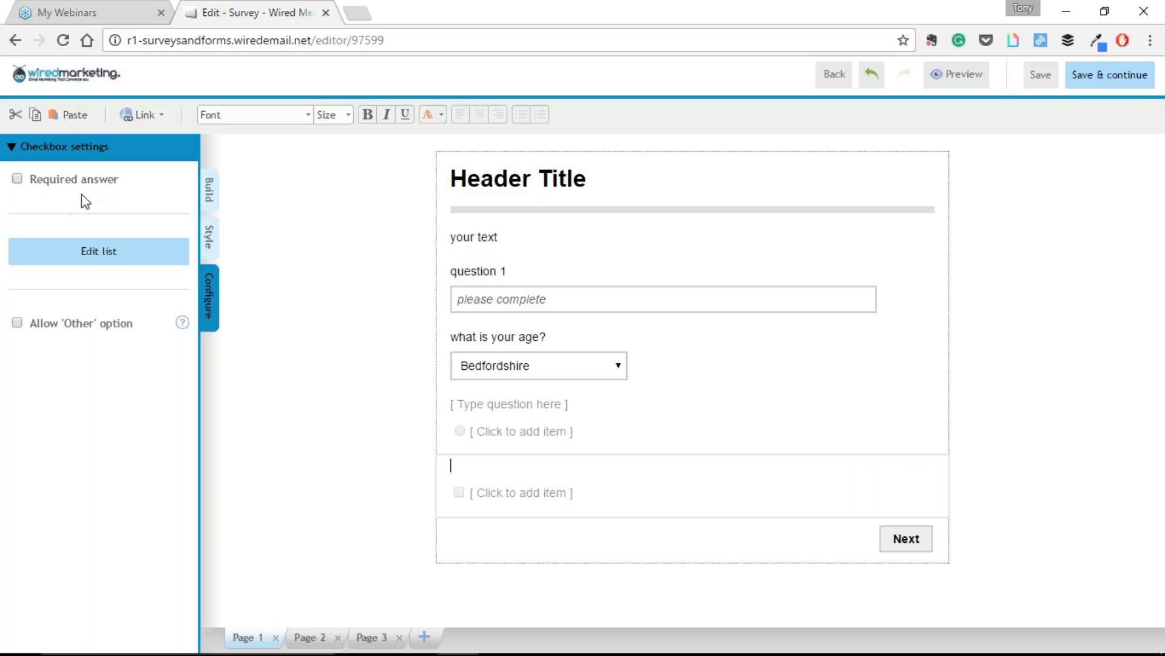
# Step: Try making the checkboxes question a required answer and turn the requirement off again
pyautogui.click(22, 186)
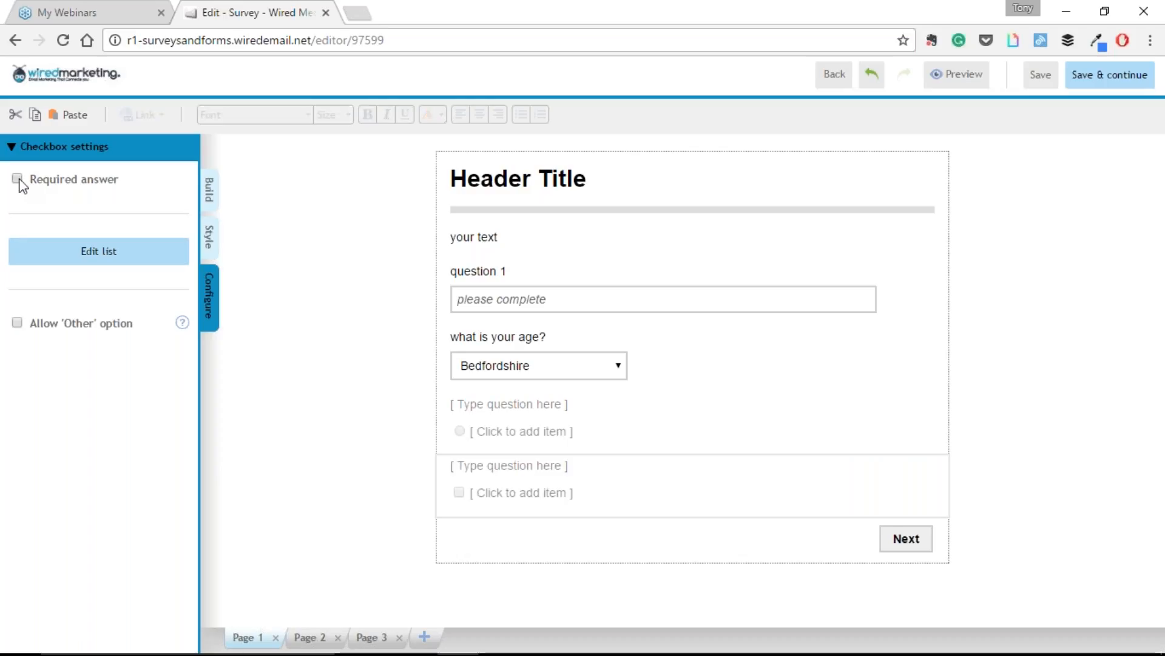
pyautogui.click(17, 179)
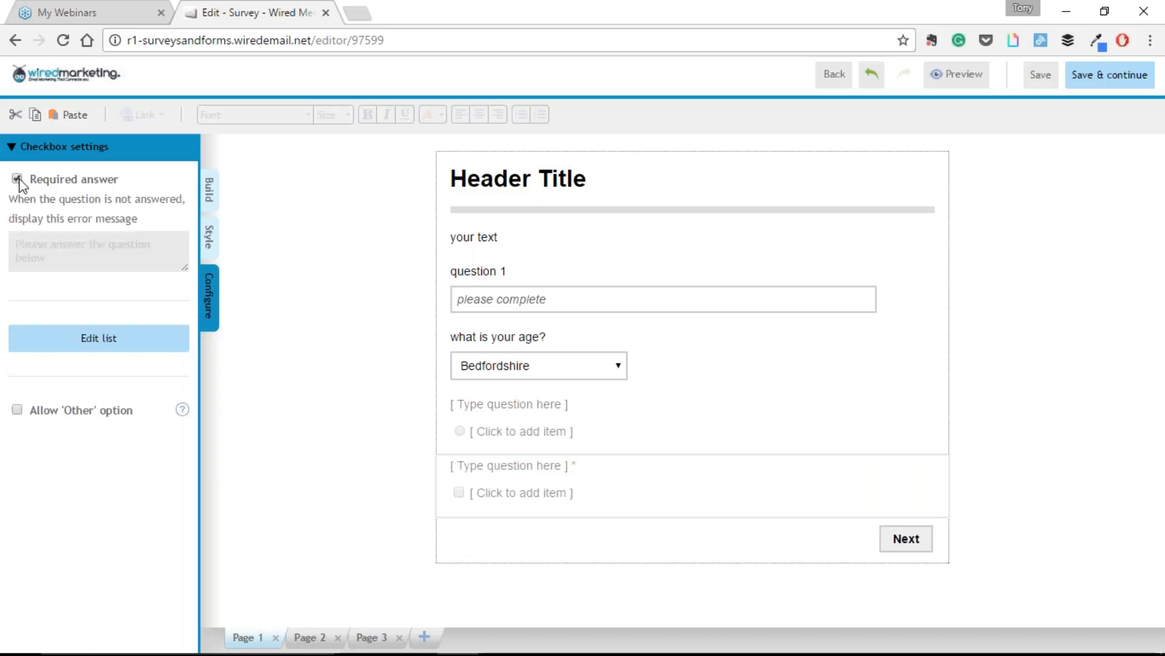
pyautogui.click(19, 181)
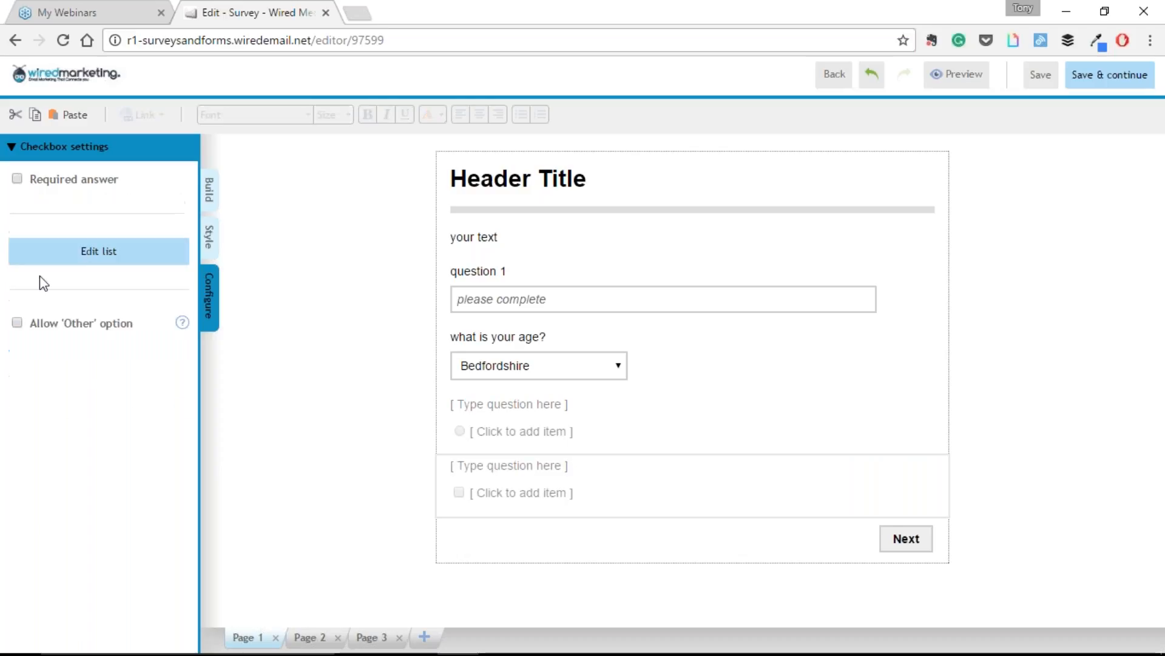
# Step: Look at the predefined lists available for the checkboxes question, and close the list editor without changes
pyautogui.click(132, 264)
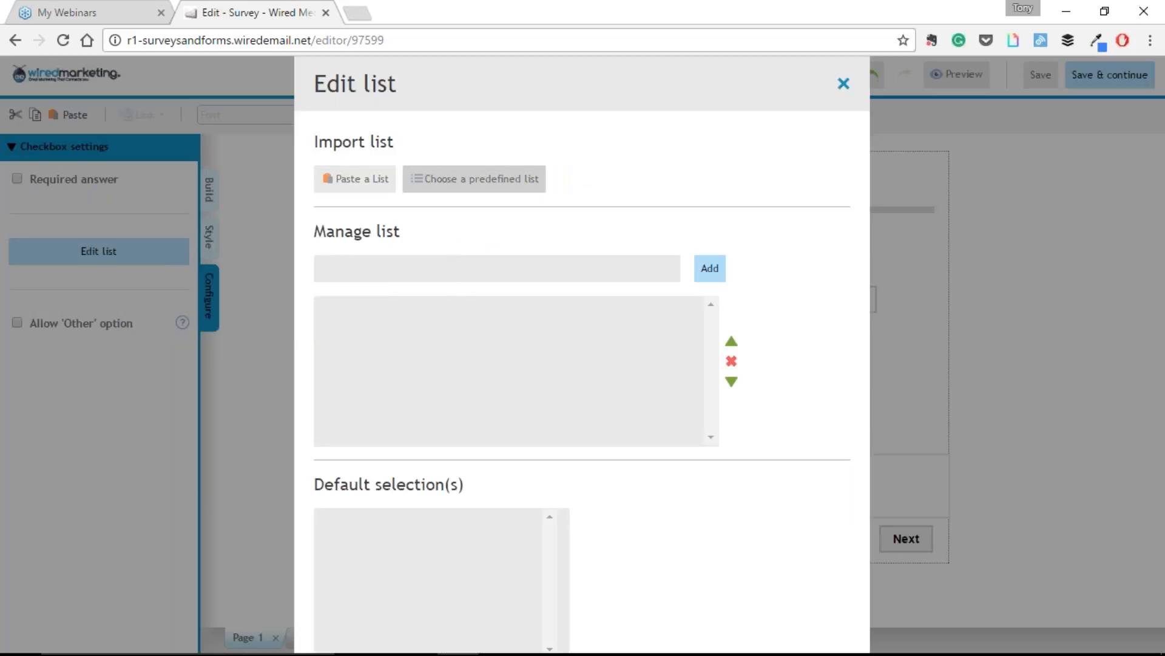
pyautogui.click(491, 182)
pyautogui.click(381, 214)
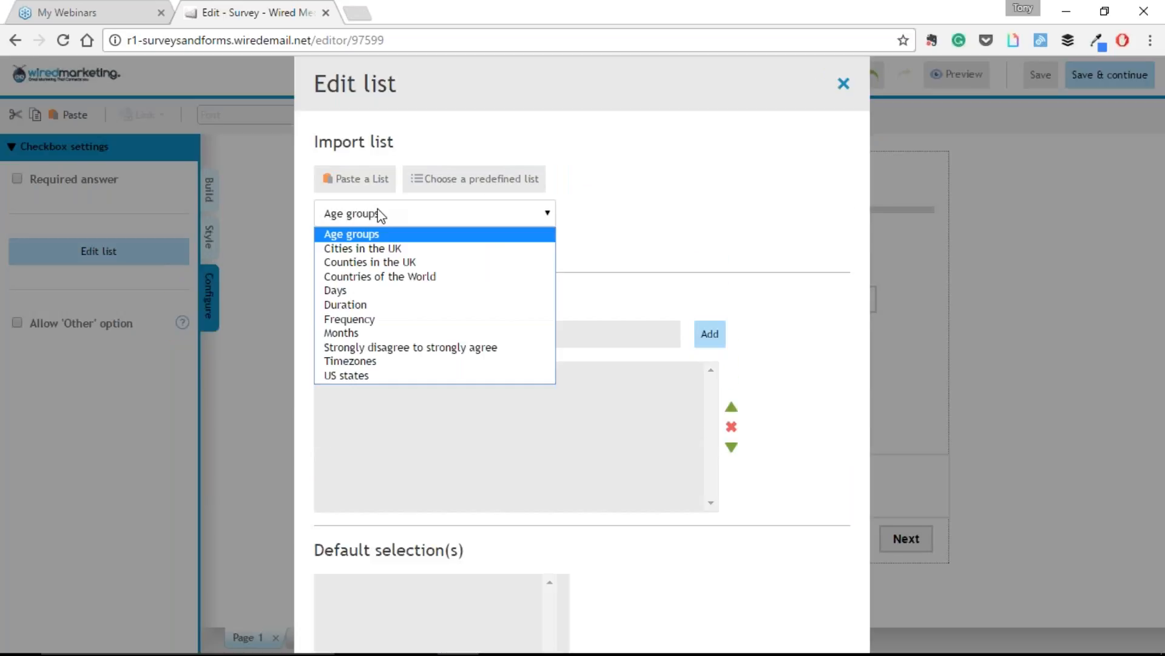
pyautogui.click(843, 83)
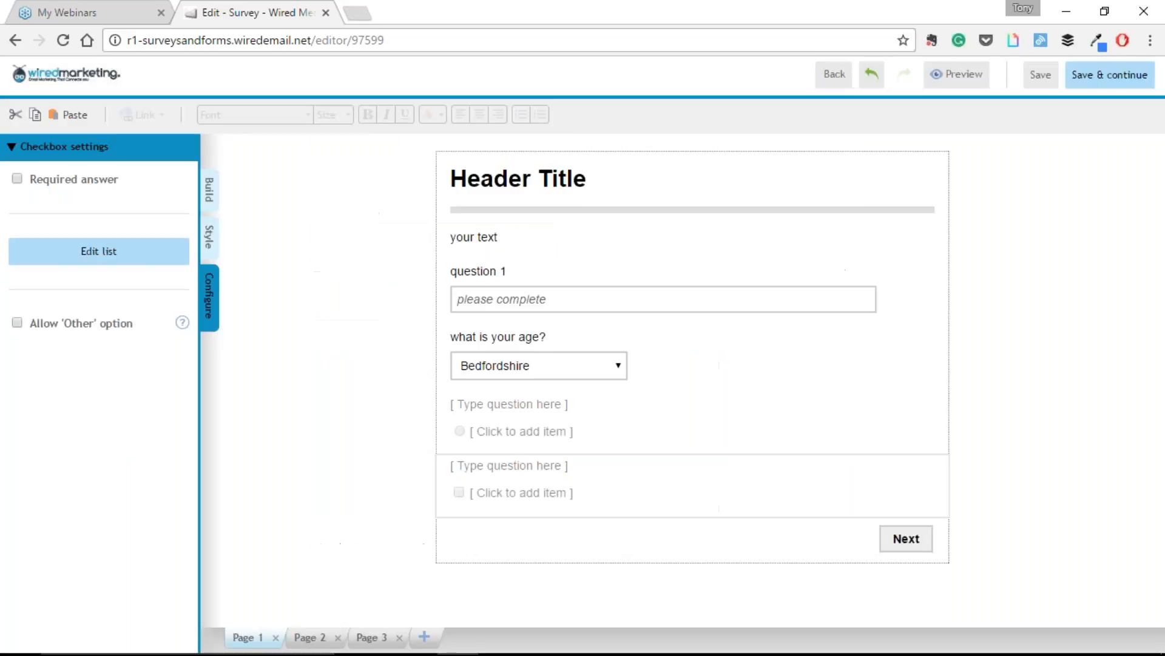
# Step: Add a Likert scale below the checkboxes question on page 1
pyautogui.click(209, 193)
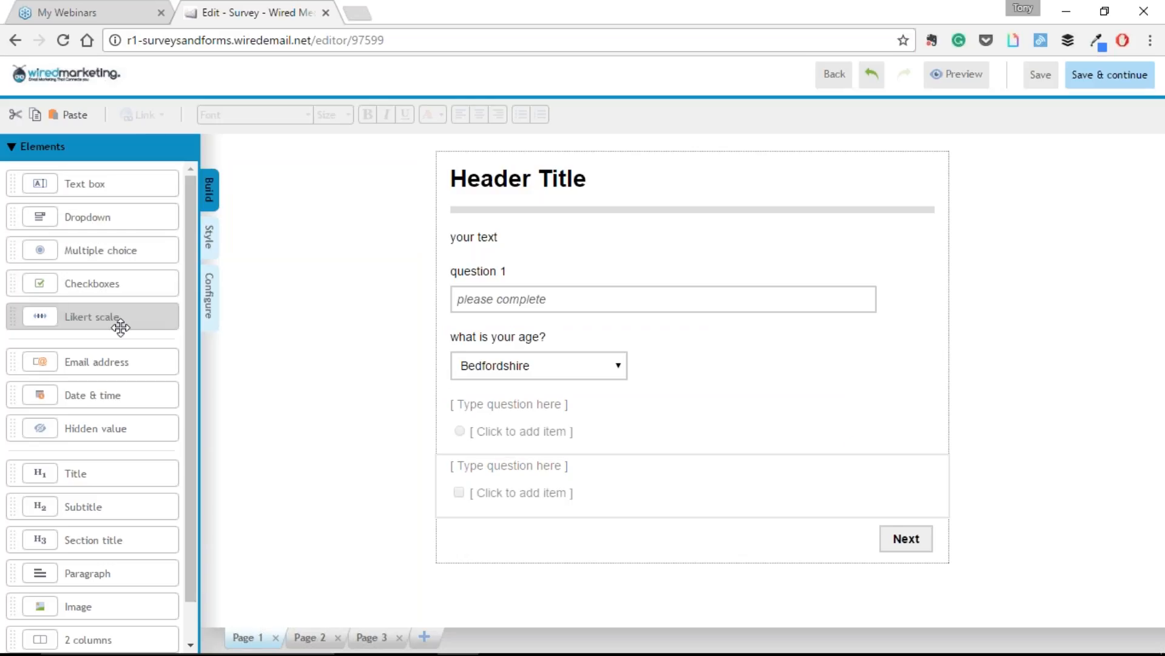
pyautogui.moveTo(121, 327); pyautogui.dragTo(577, 522)
pyautogui.scroll(-2, 710, 502)
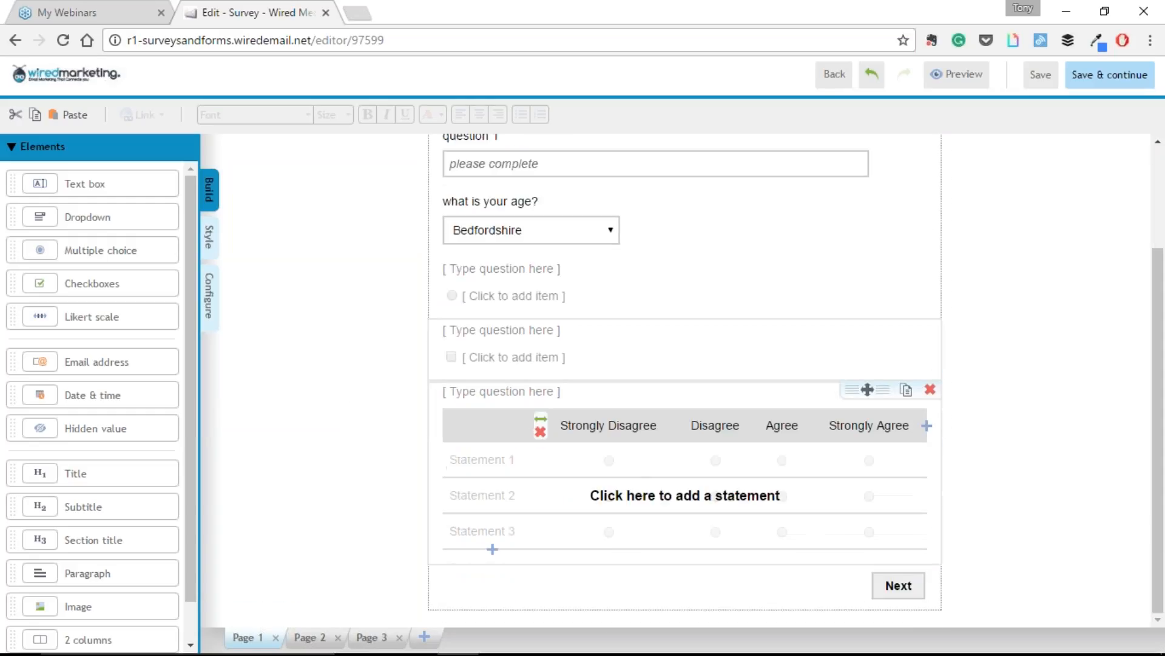
# Step: Shorten the Likert scale's "Strongly Disagree" response heading to "ree"
pyautogui.click(613, 425)
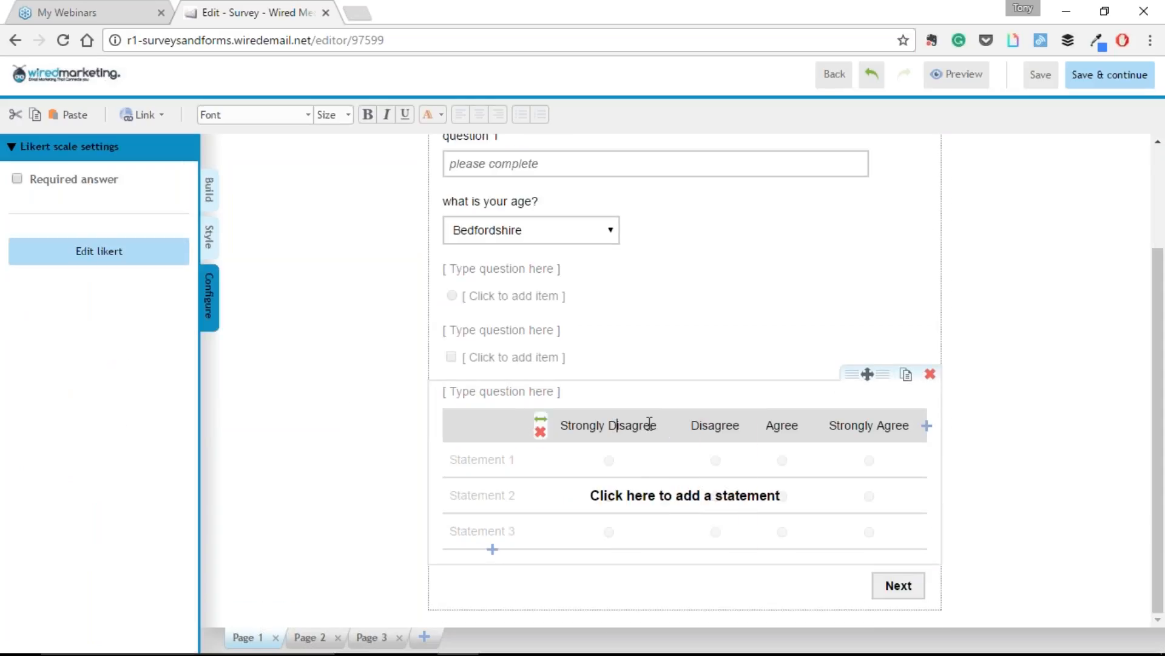
pyautogui.moveTo(639, 426); pyautogui.dragTo(579, 427)
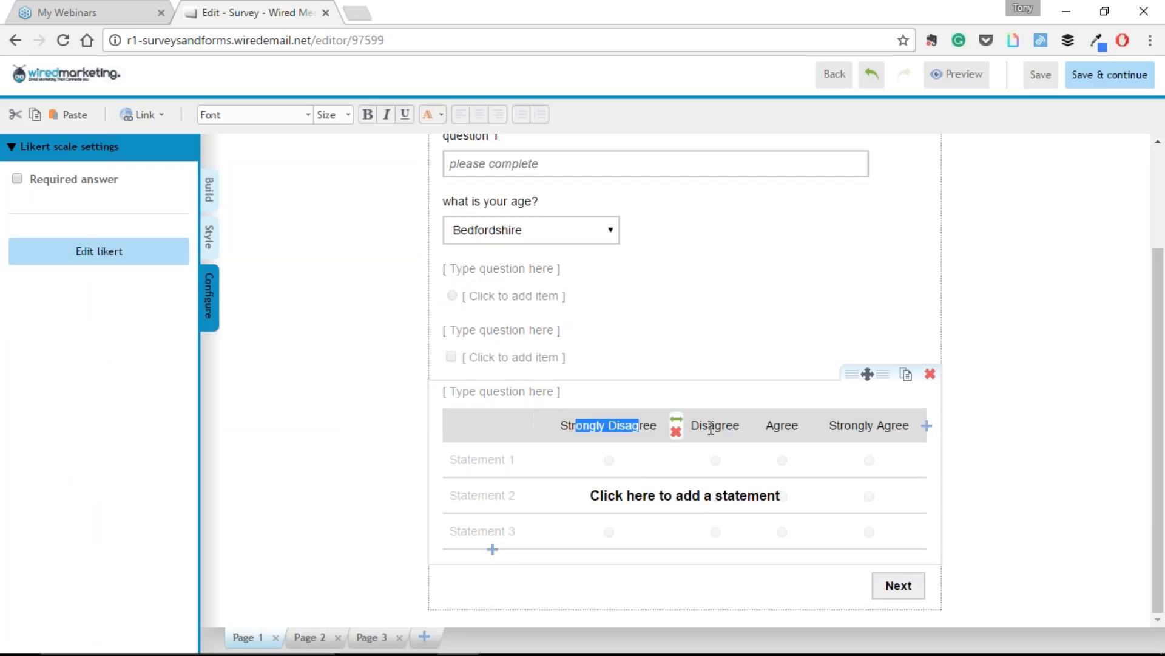
pyautogui.press('BackSpace')
pyautogui.press('BackSpace')
pyautogui.press('BackSpace')
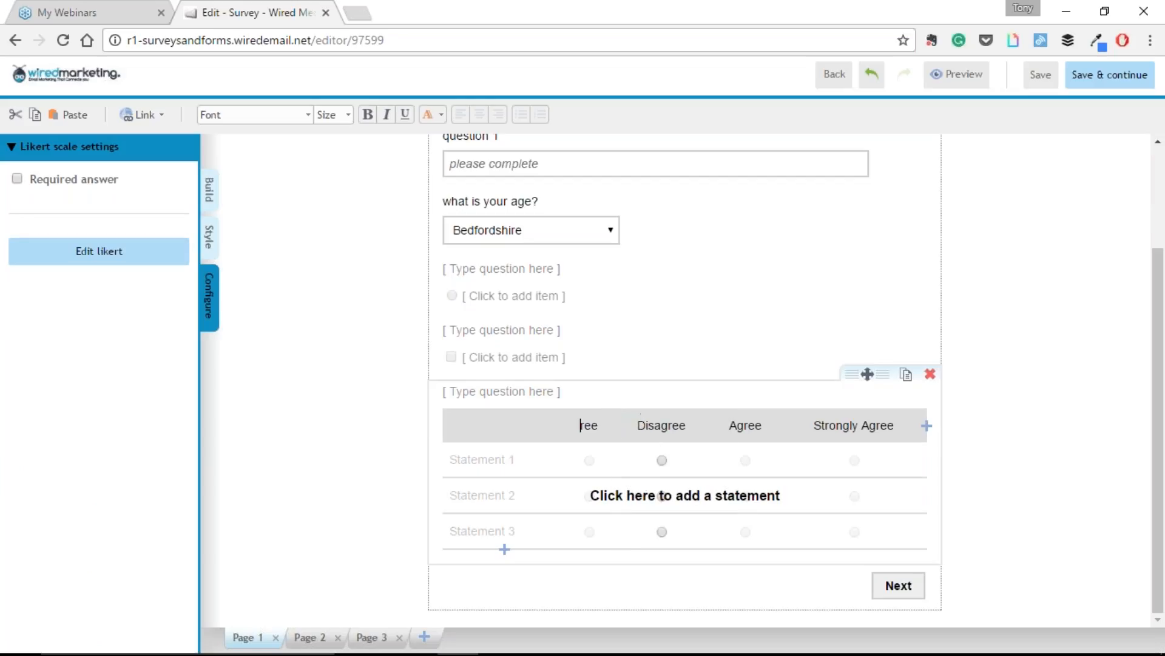
# Step: Add three statements to the Likert scale: "dsfdsfdsfsdf", "dsfdsfdsf" and "sdfdfsfs"
pyautogui.click(671, 501)
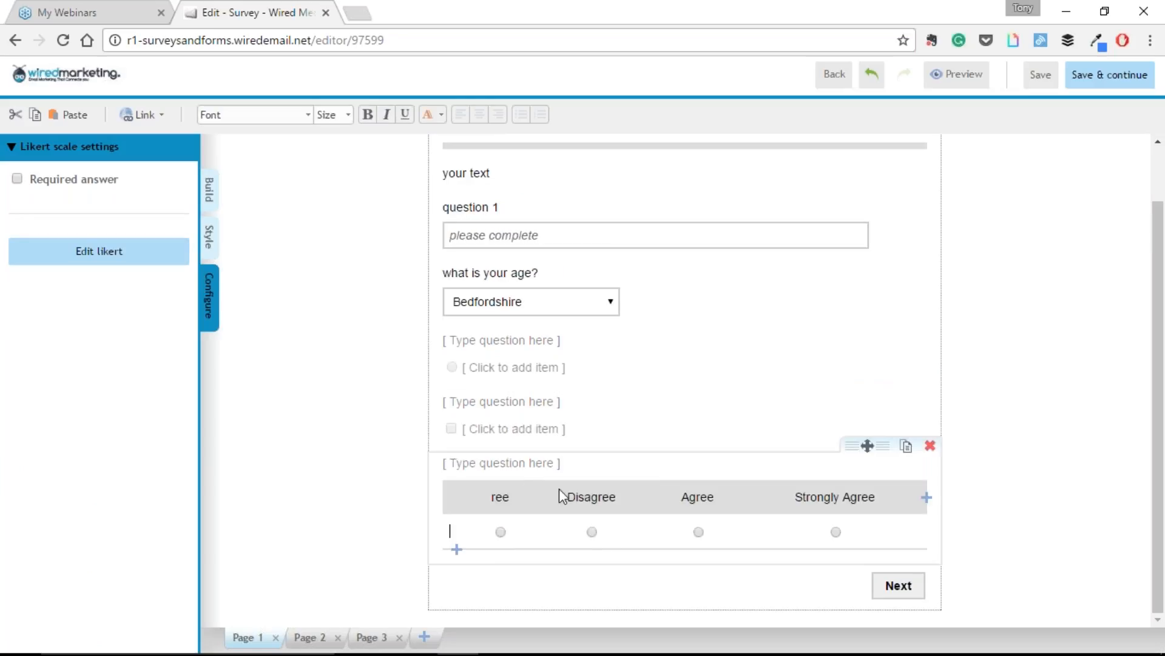
pyautogui.write('dsf')
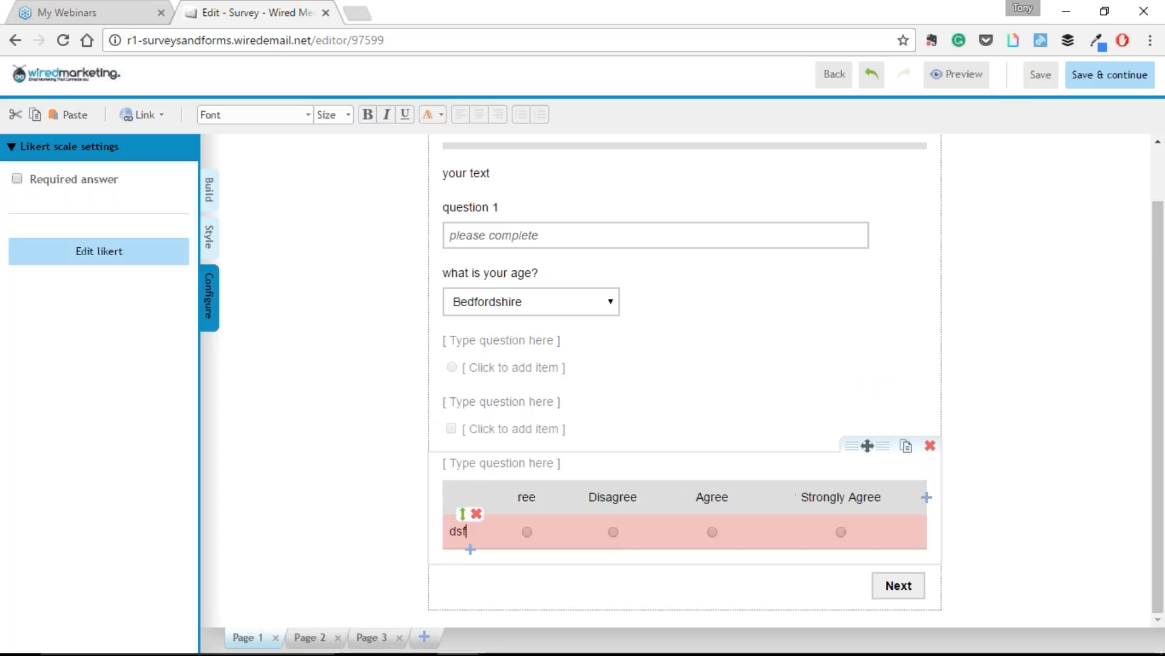
pyautogui.write('dsfdsfsdf')
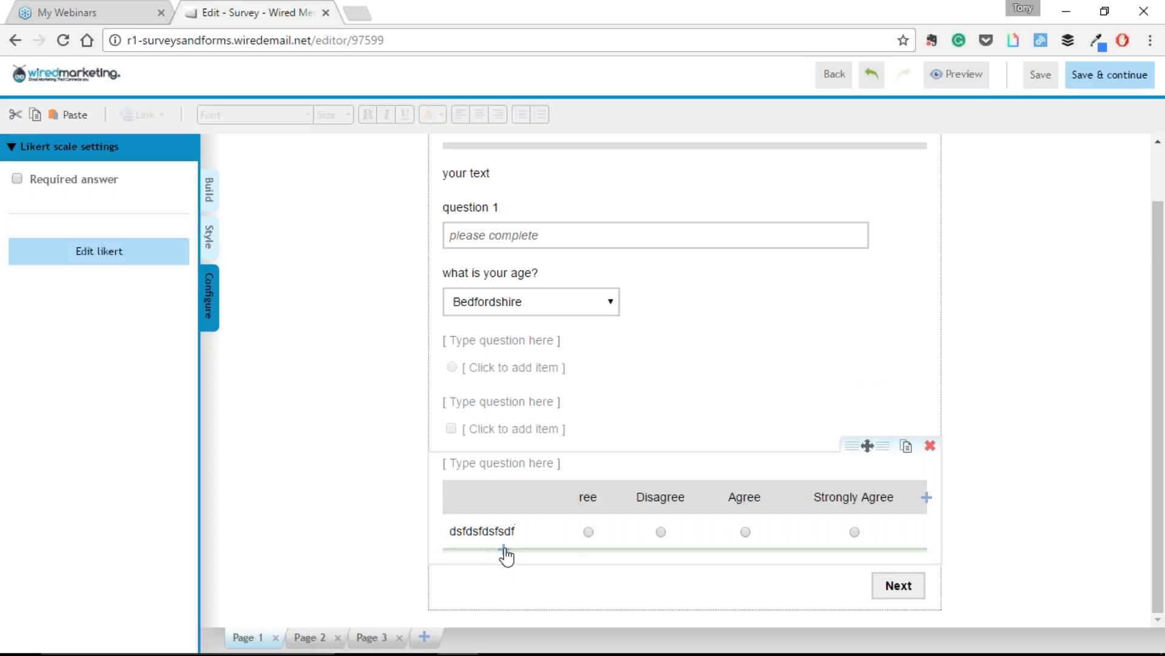
pyautogui.click(504, 550)
pyautogui.write('dsfdsfdsf')
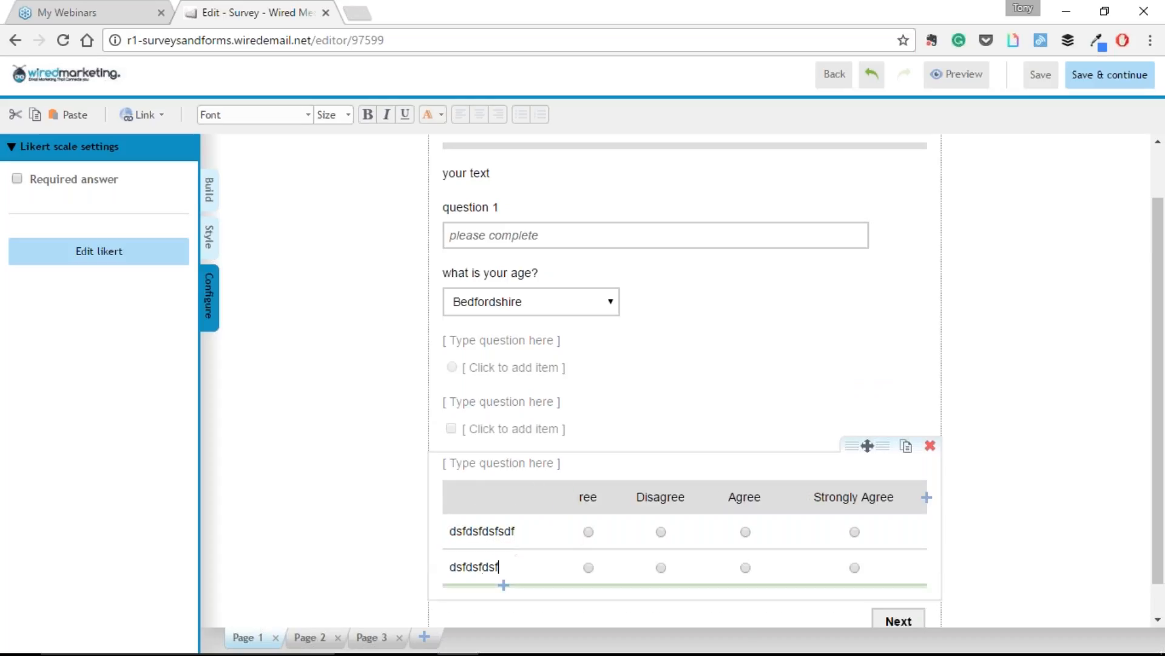
pyautogui.click(504, 586)
pyautogui.write('sdfdfsfs')
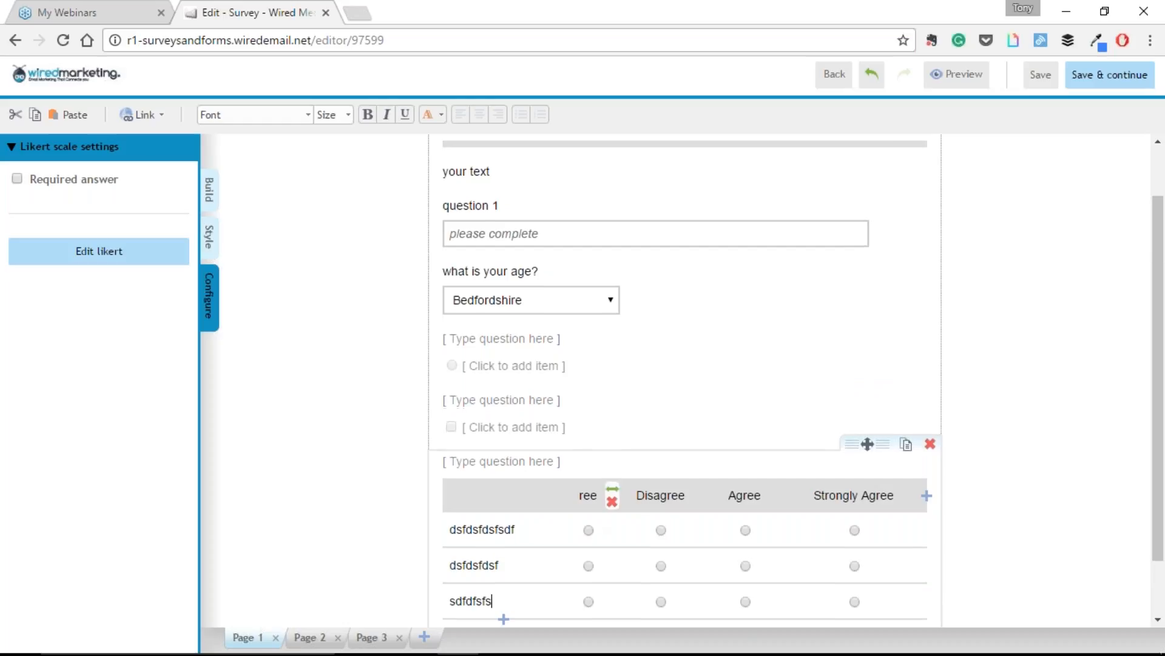
# Step: Make the Likert scale question a required answer
pyautogui.scroll(-1, 685, 376)
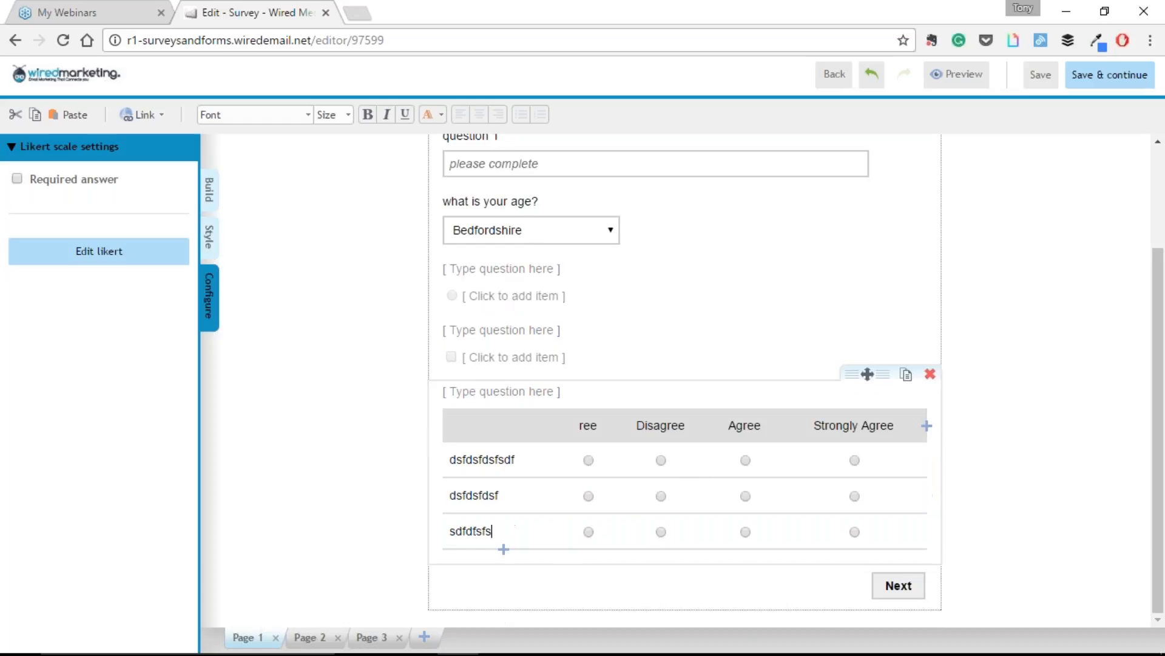
pyautogui.click(17, 176)
pyautogui.click(18, 179)
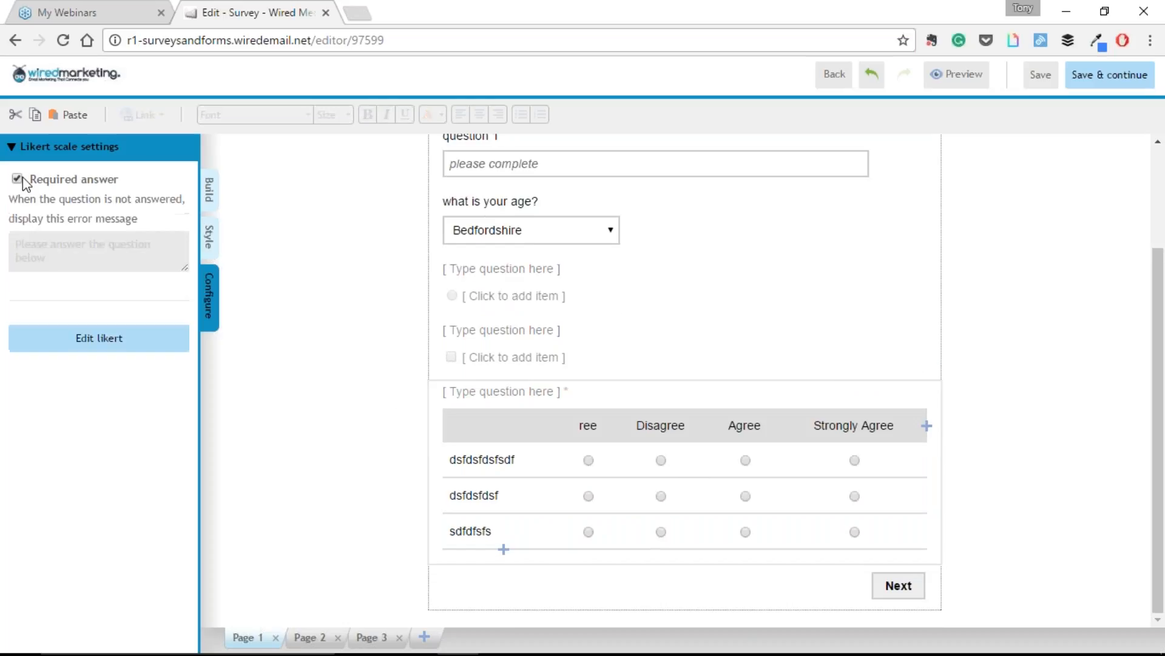
# Step: Look at the predefined response lists and default selection options in the Likert editor, and close it without changes
pyautogui.click(107, 338)
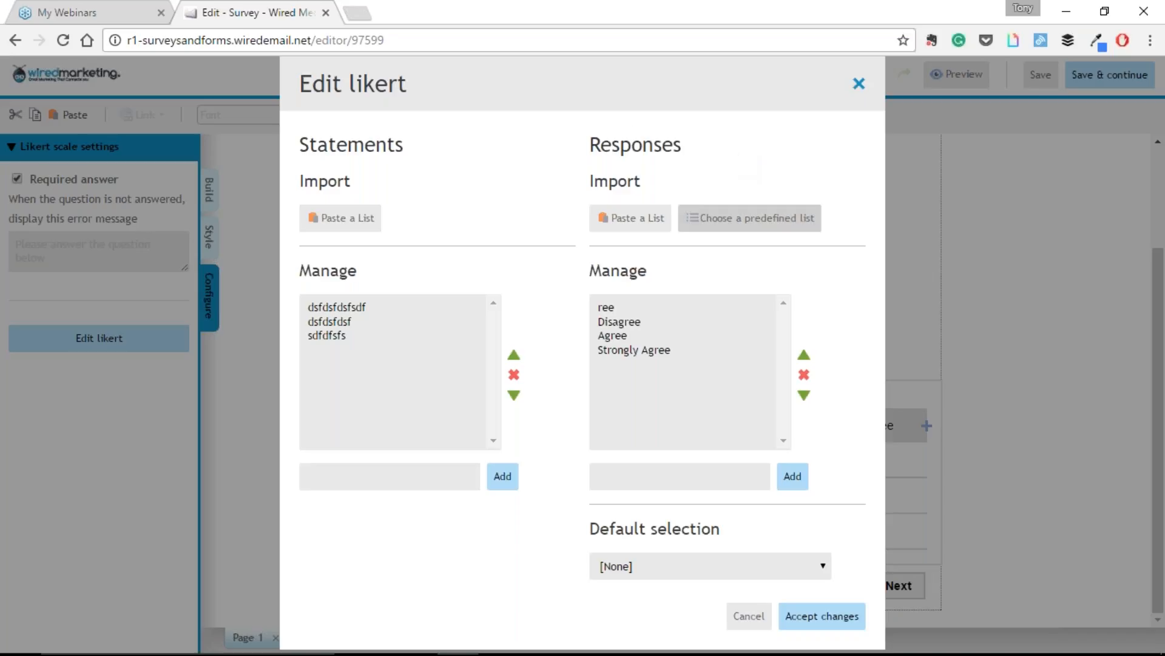
pyautogui.click(732, 222)
pyautogui.click(733, 254)
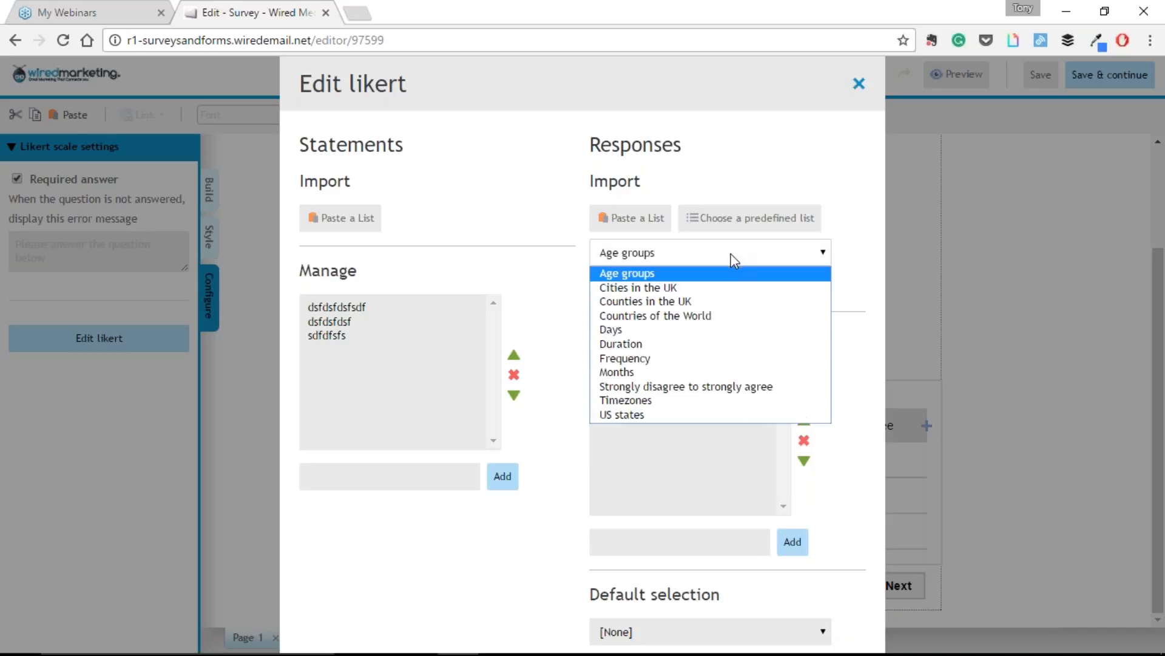
pyautogui.click(731, 253)
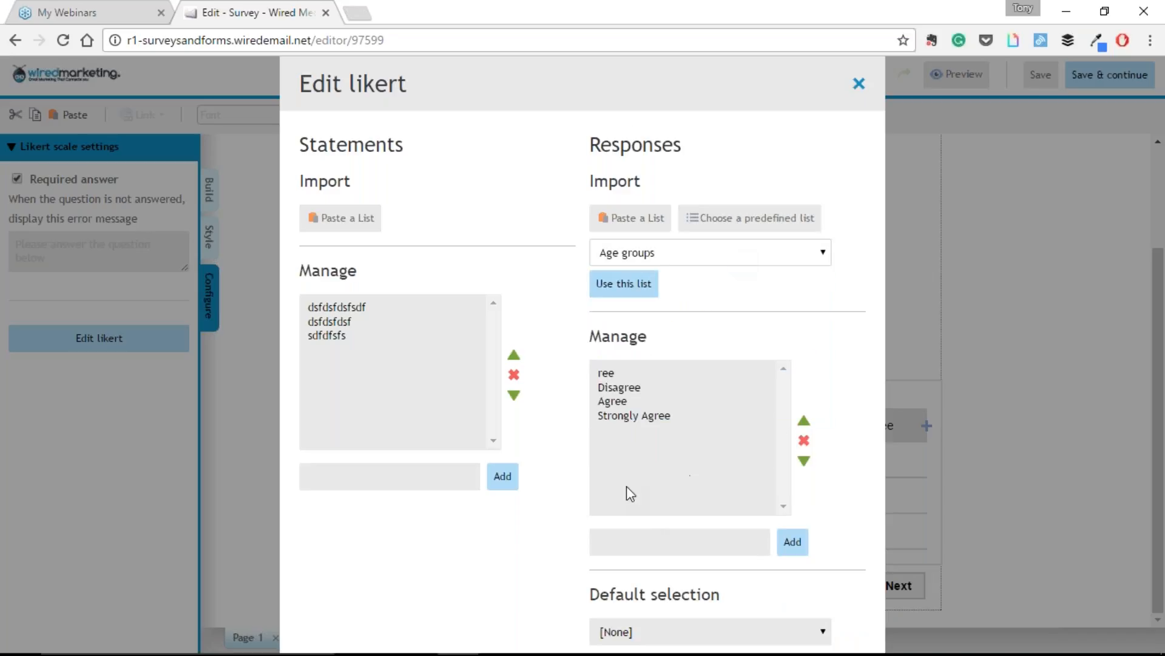
pyautogui.moveTo(706, 649)
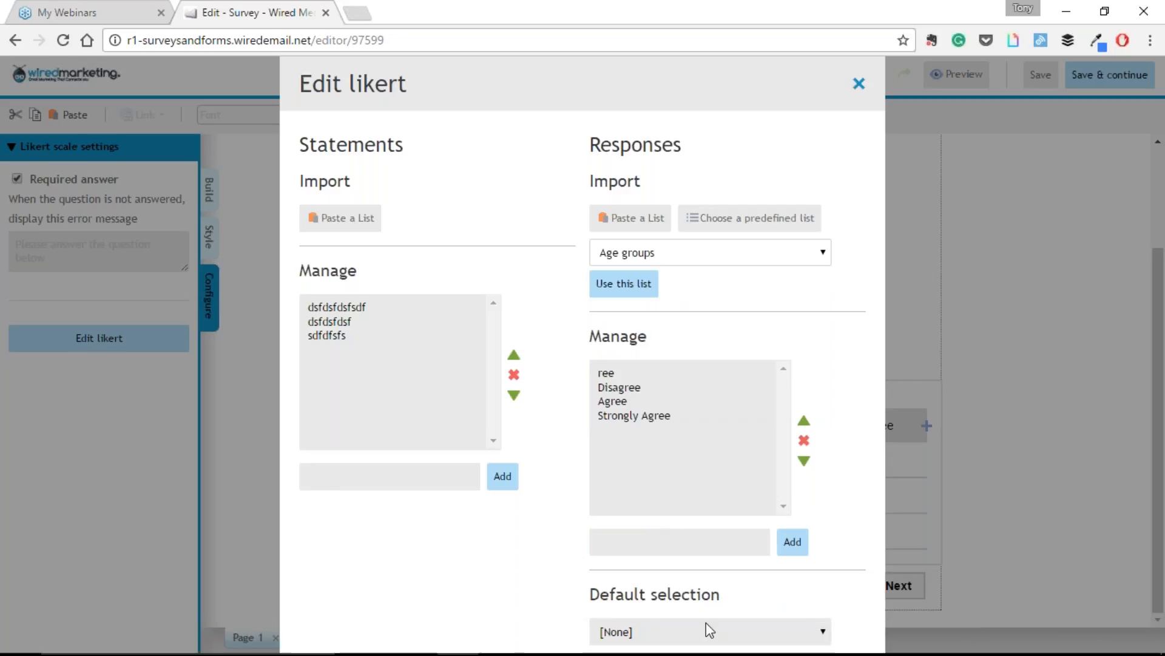
pyautogui.click(705, 623)
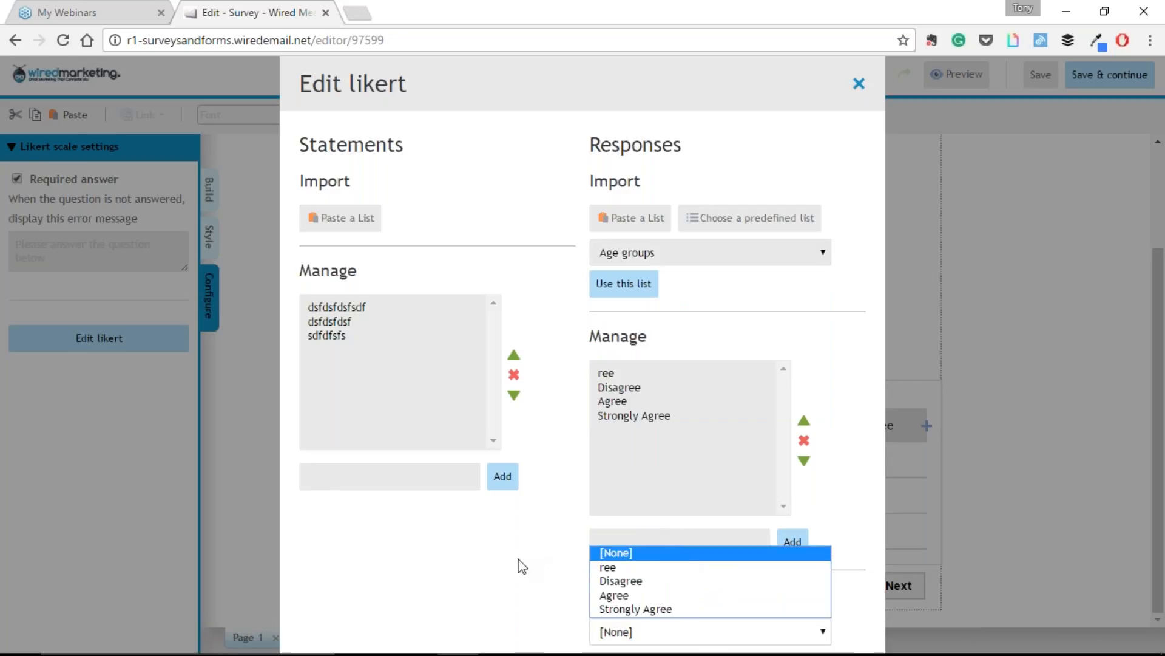
pyautogui.click(522, 564)
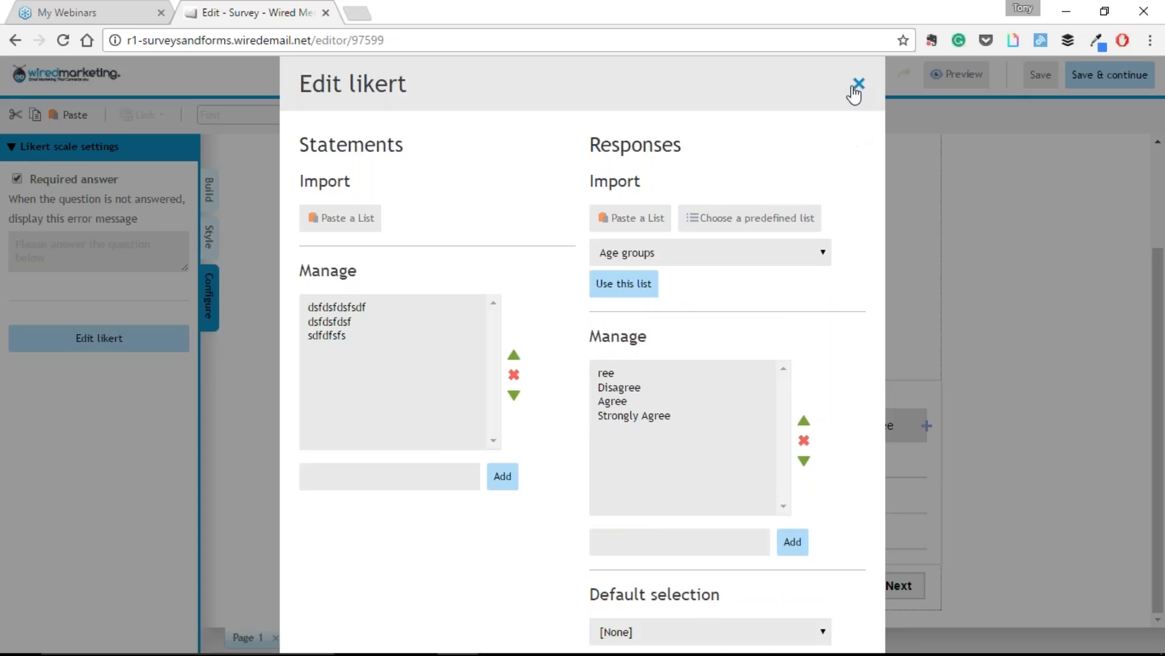
pyautogui.click(858, 85)
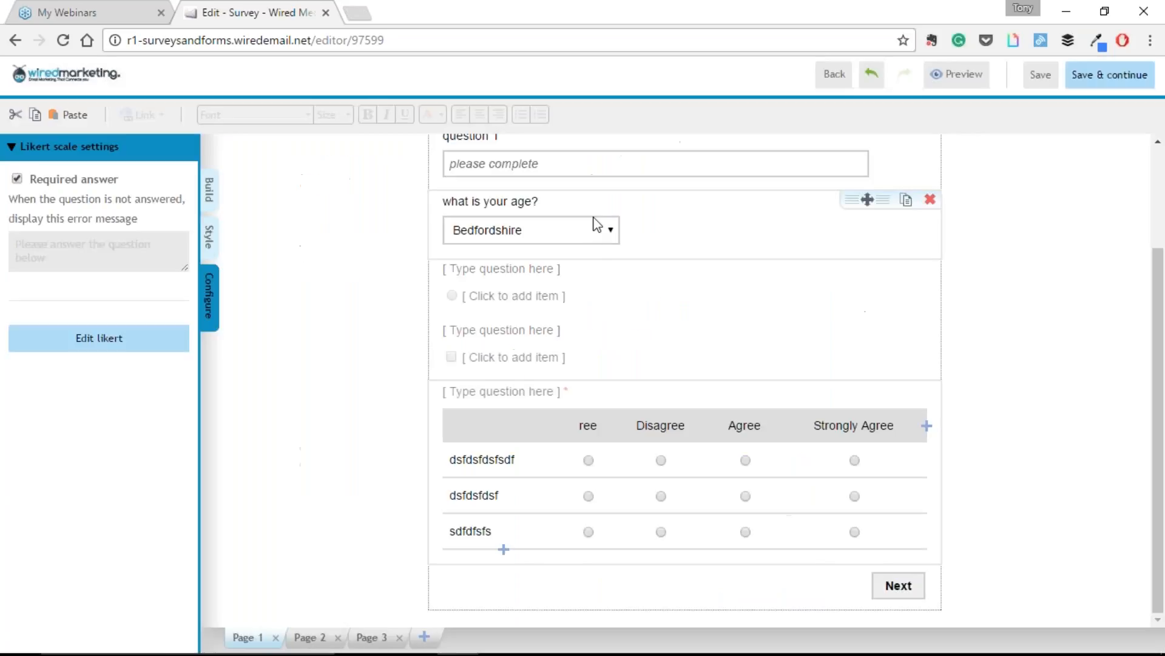
# Step: Add an email address element between the checkboxes question and the Likert scale, and label it "Email address"
pyautogui.click(210, 192)
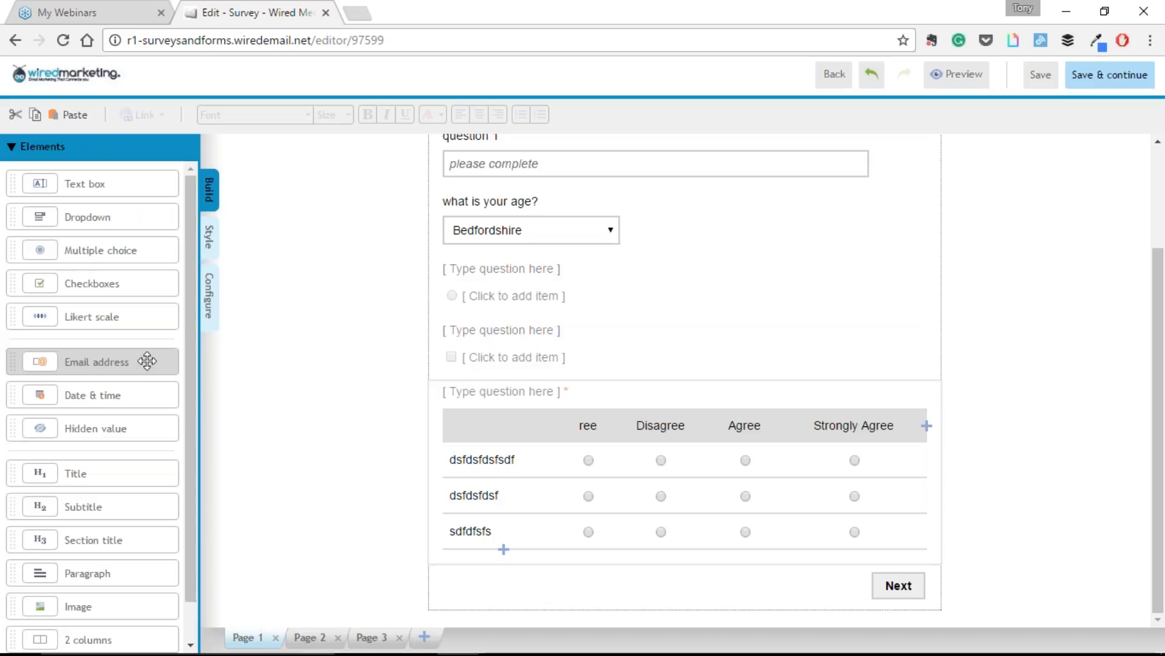
pyautogui.moveTo(147, 361); pyautogui.dragTo(538, 382)
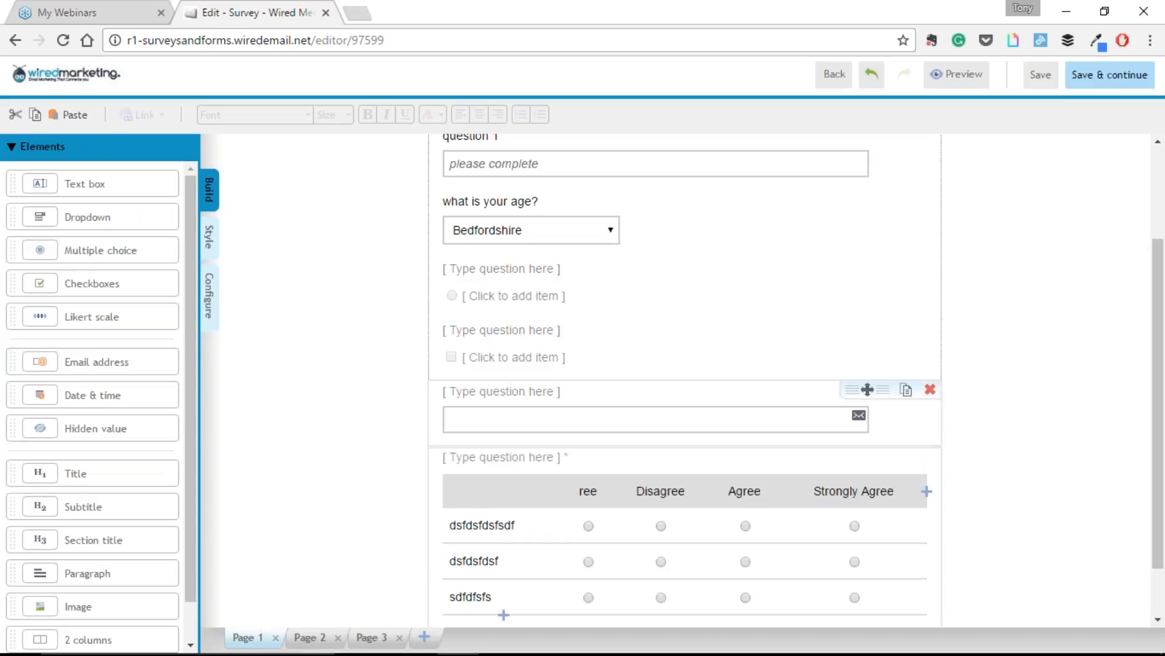
pyautogui.click(548, 391)
pyautogui.write('E')
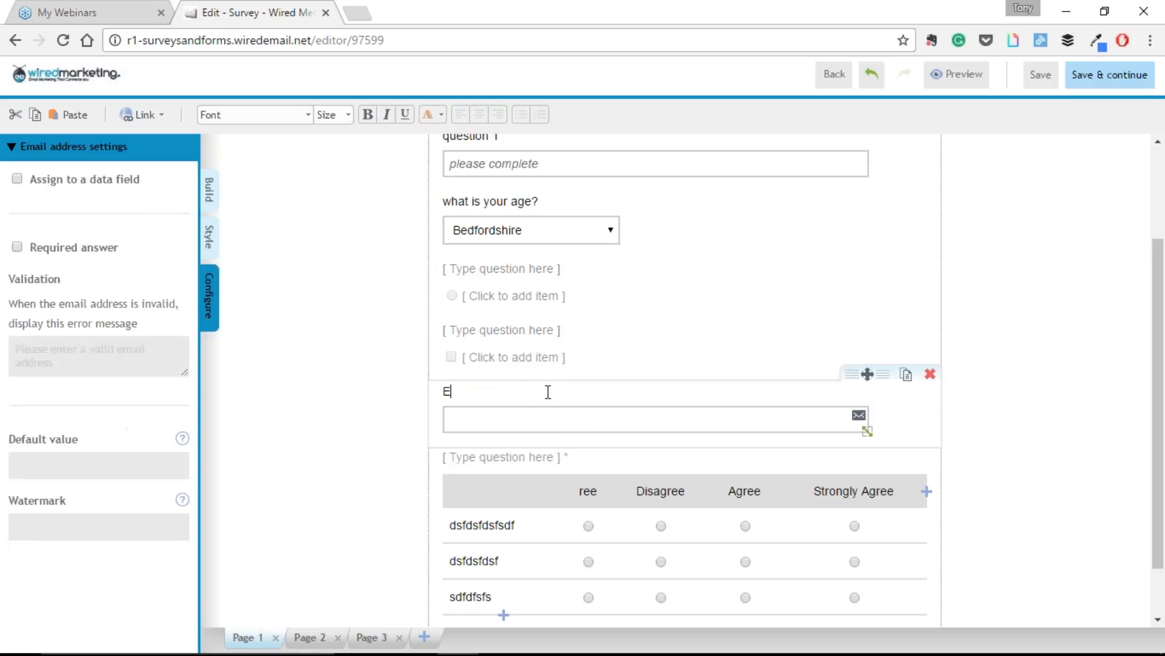
pyautogui.write('Mail')
pyautogui.press('BackSpace')
pyautogui.press('BackSpace')
pyautogui.write('mail adddre')
pyautogui.press('BackSpace')
pyautogui.press('BackSpace')
pyautogui.press('BackSpace')
pyautogui.write('ress')
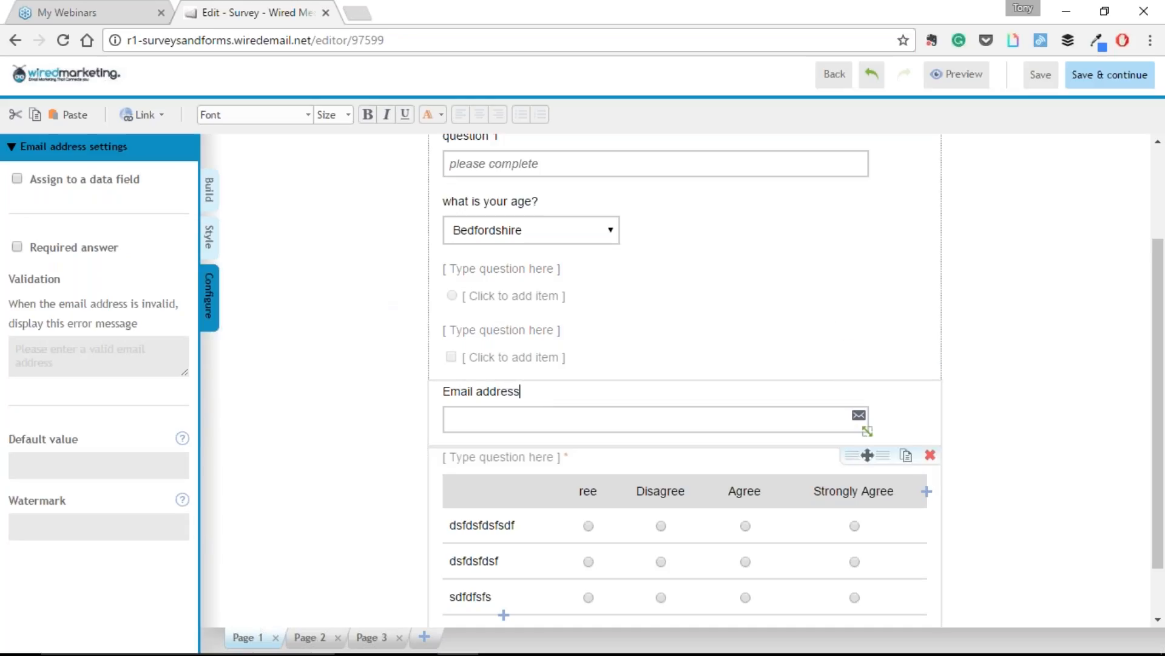
# Step: Assign the email question to the "Email address" data field
pyautogui.click(473, 392)
pyautogui.click(18, 179)
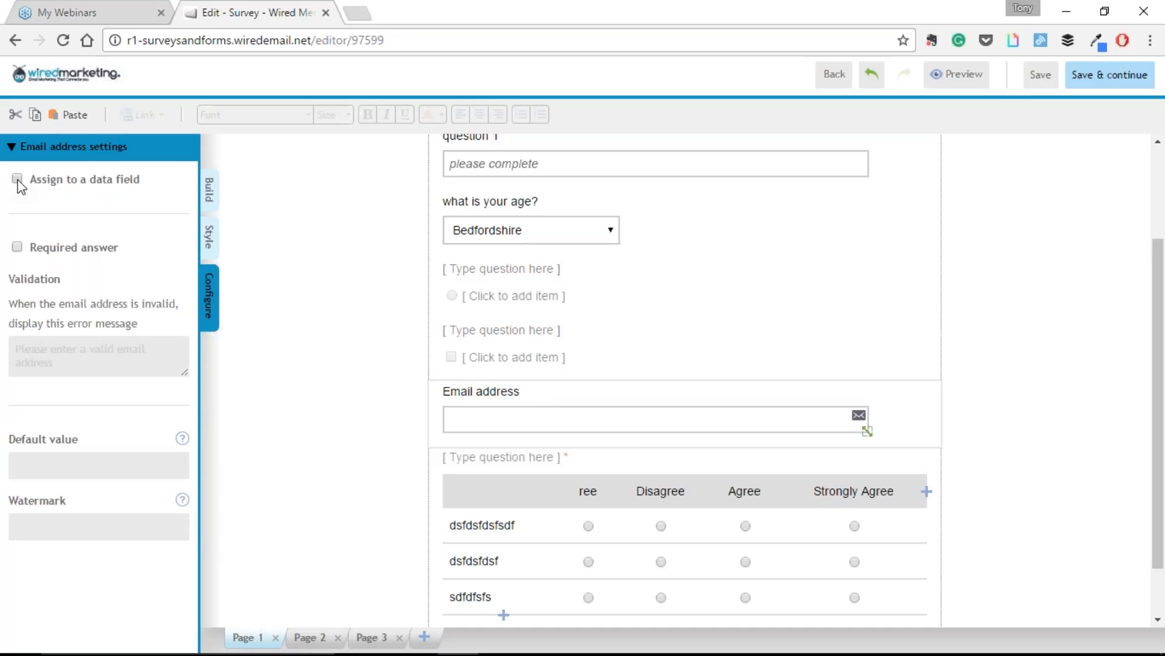
pyautogui.click(73, 254)
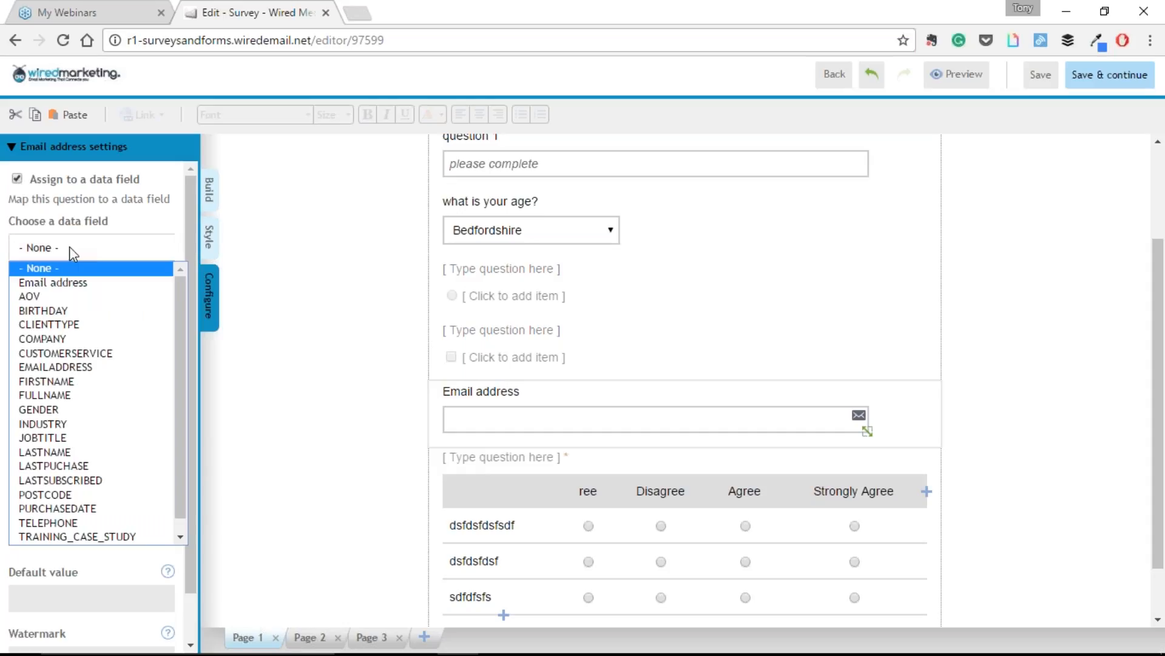
pyautogui.click(61, 283)
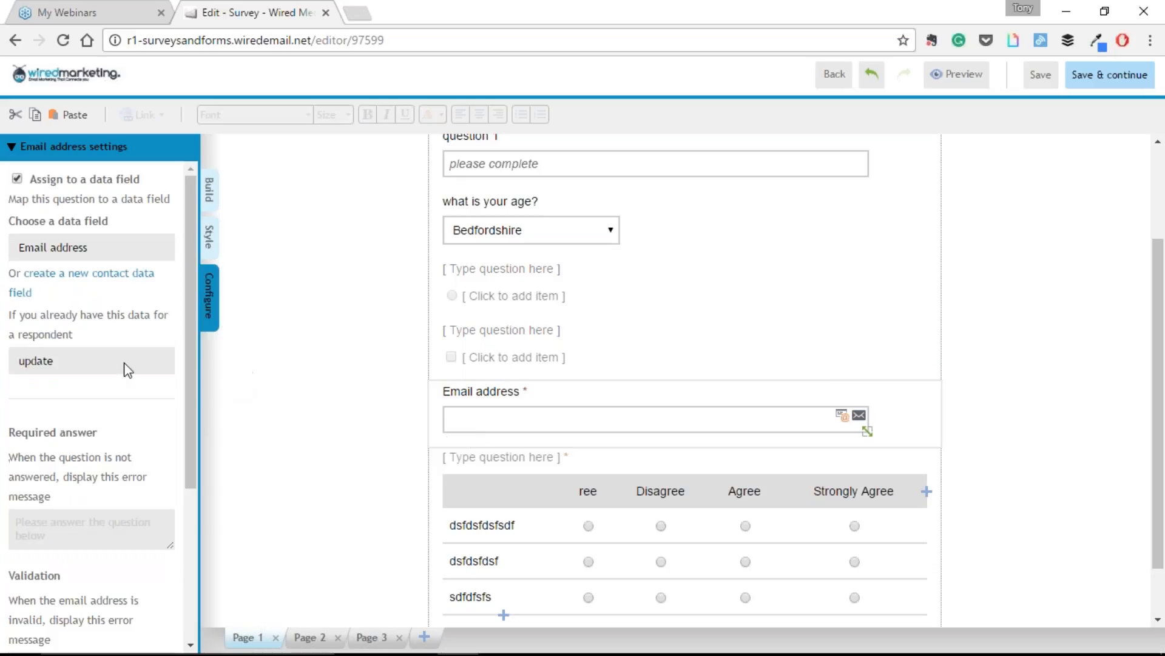
# Step: Look at the options for handling email data already held for a respondent
pyautogui.click(49, 364)
pyautogui.click(49, 364)
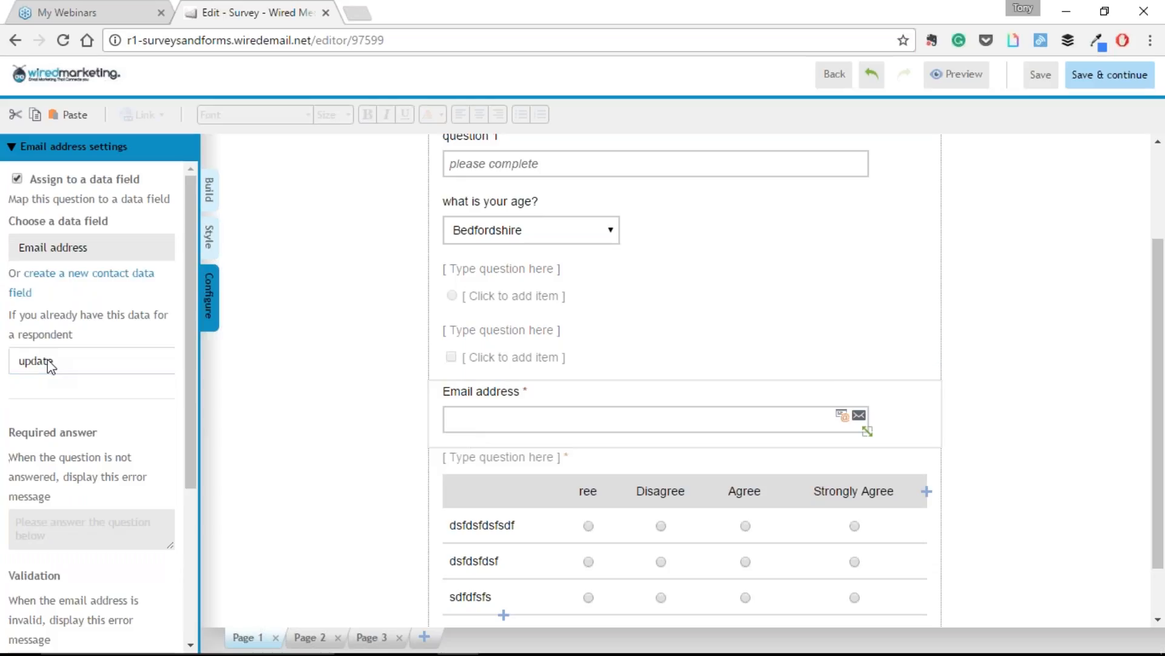
pyautogui.click(101, 360)
pyautogui.click(92, 393)
# Step: Add a date and time element below question 1, with a hidden value element directly beneath it
pyautogui.click(216, 194)
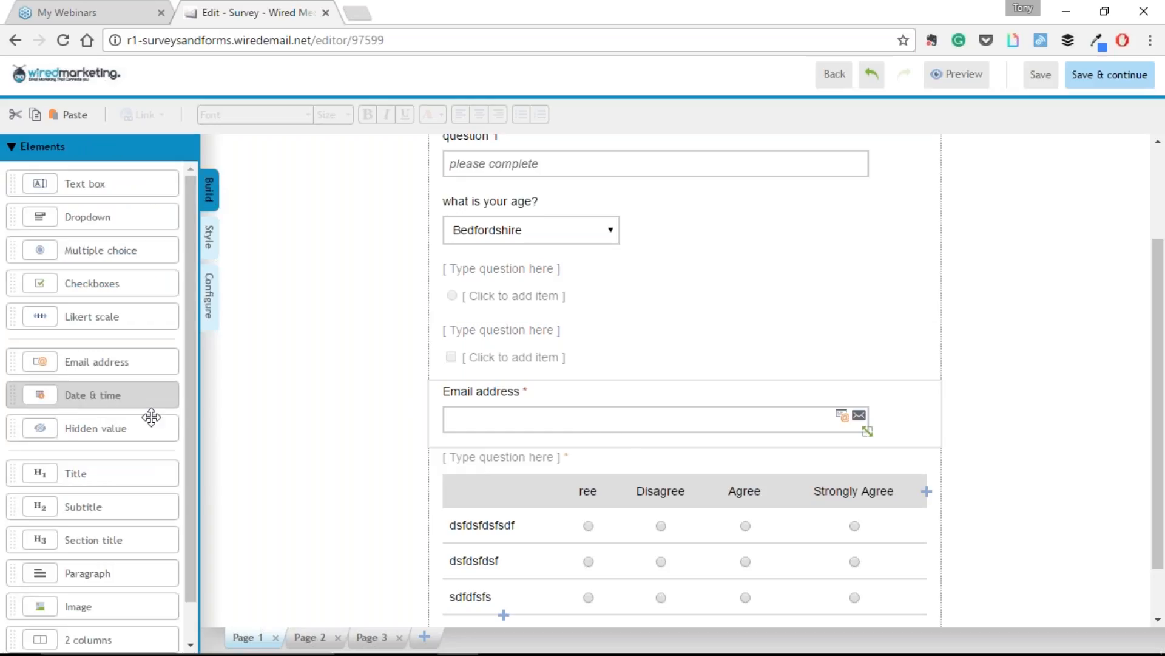
pyautogui.moveTo(141, 395); pyautogui.dragTo(655, 195)
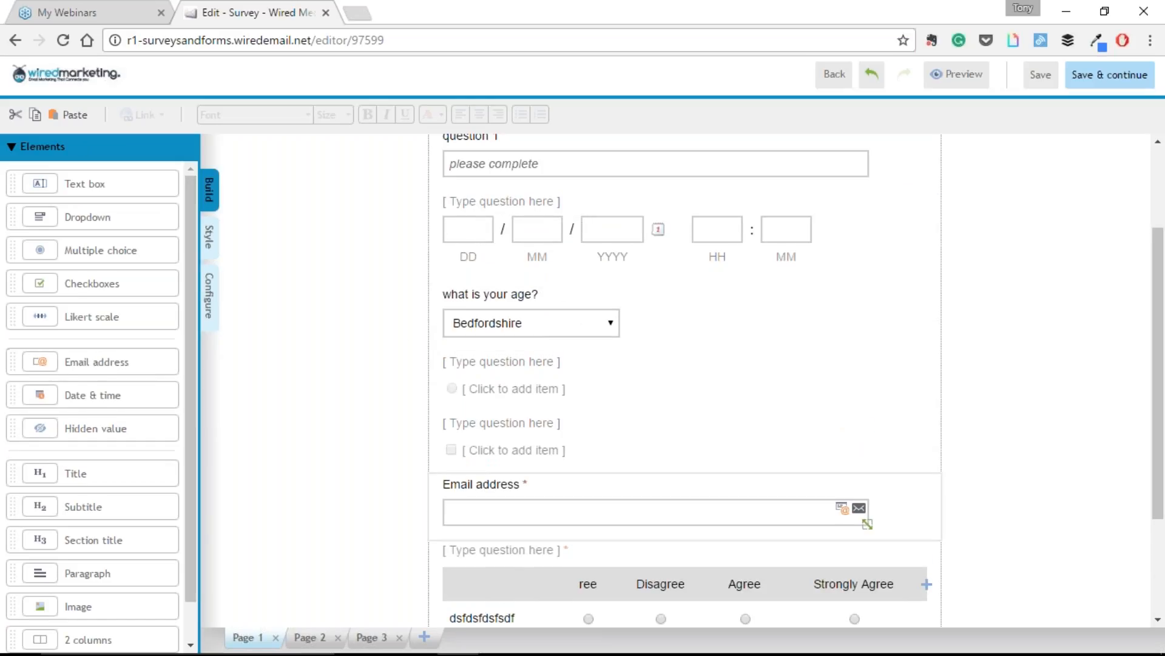
pyautogui.moveTo(145, 428); pyautogui.dragTo(590, 287)
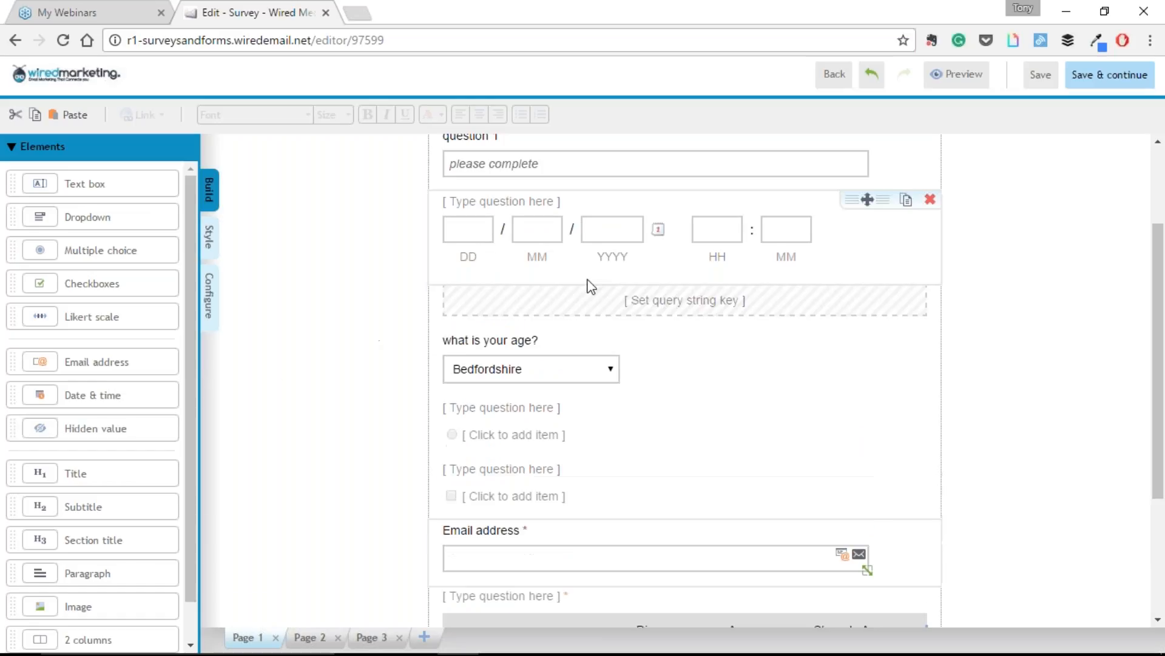
# Step: Set the hidden value's query string key to "googleppc"
pyautogui.click(663, 301)
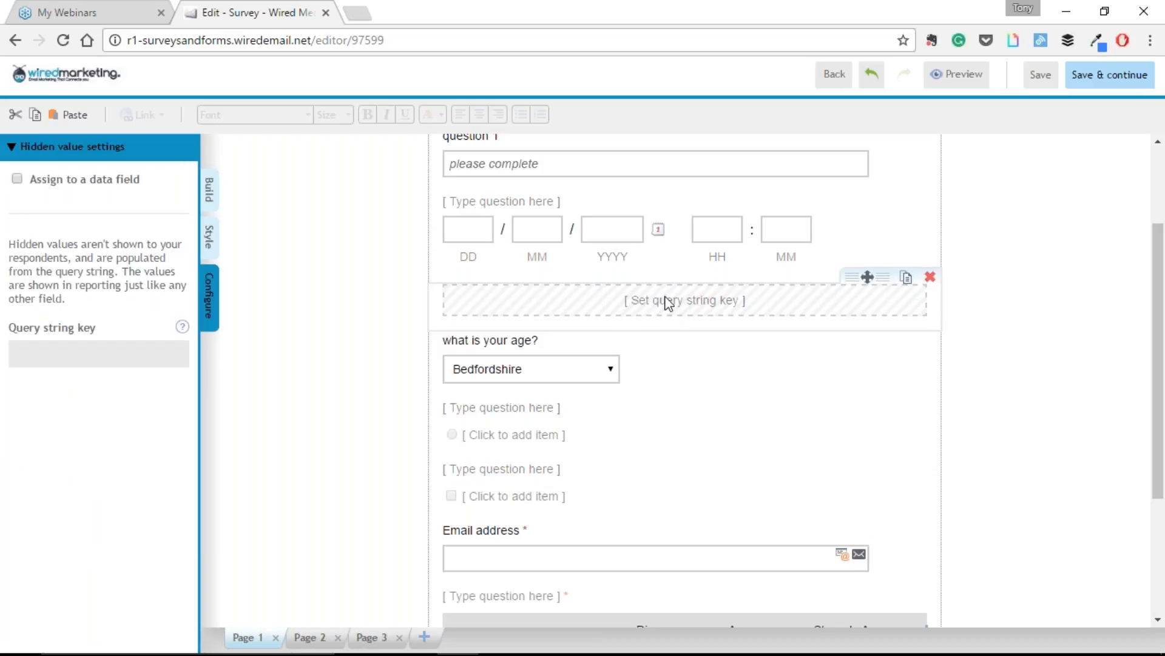
pyautogui.click(112, 356)
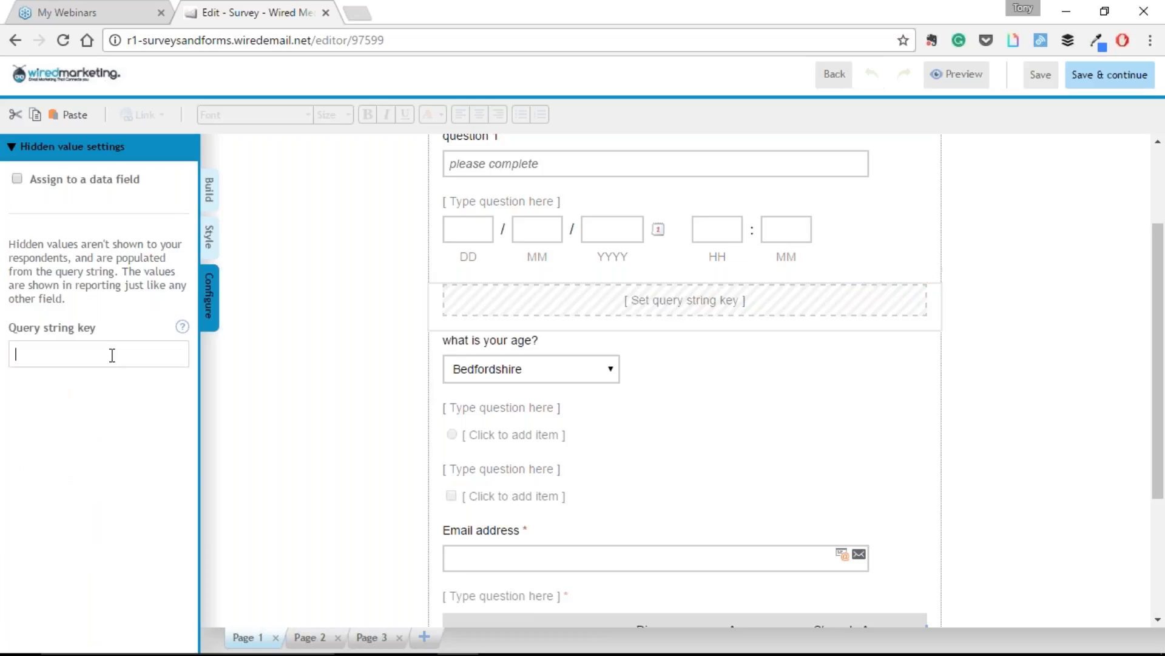
pyautogui.write('googleppc')
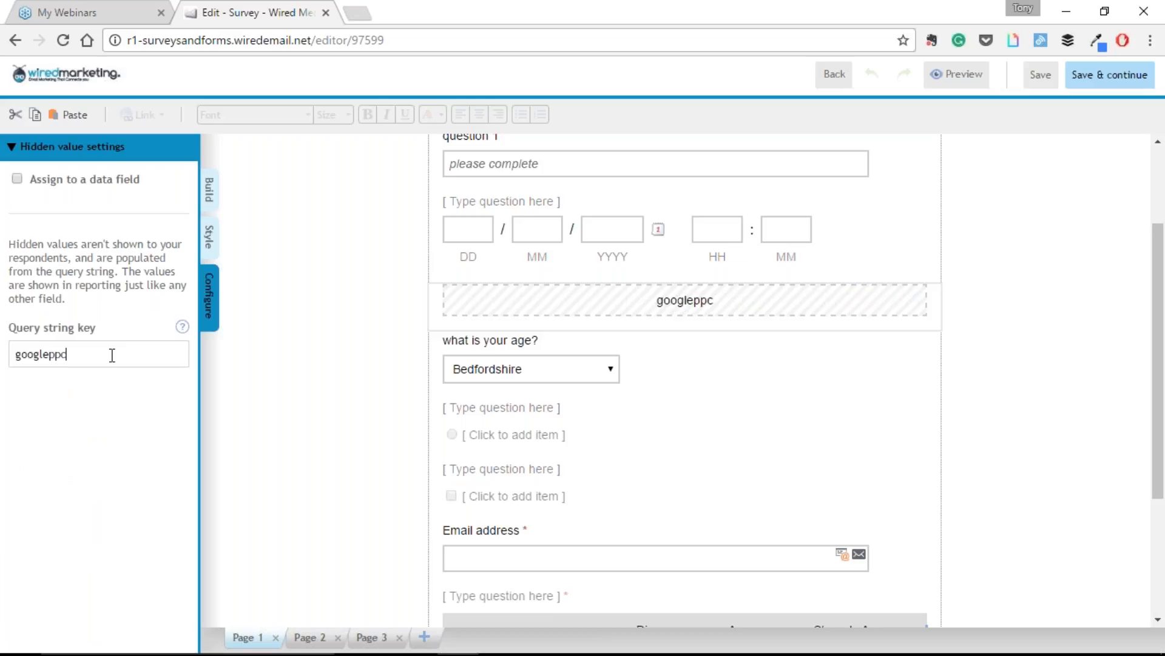
# Step: Turn on data field assignment for the hidden value and look through the available fields, leaving the choice at None
pyautogui.click(18, 180)
pyautogui.click(17, 180)
pyautogui.click(48, 246)
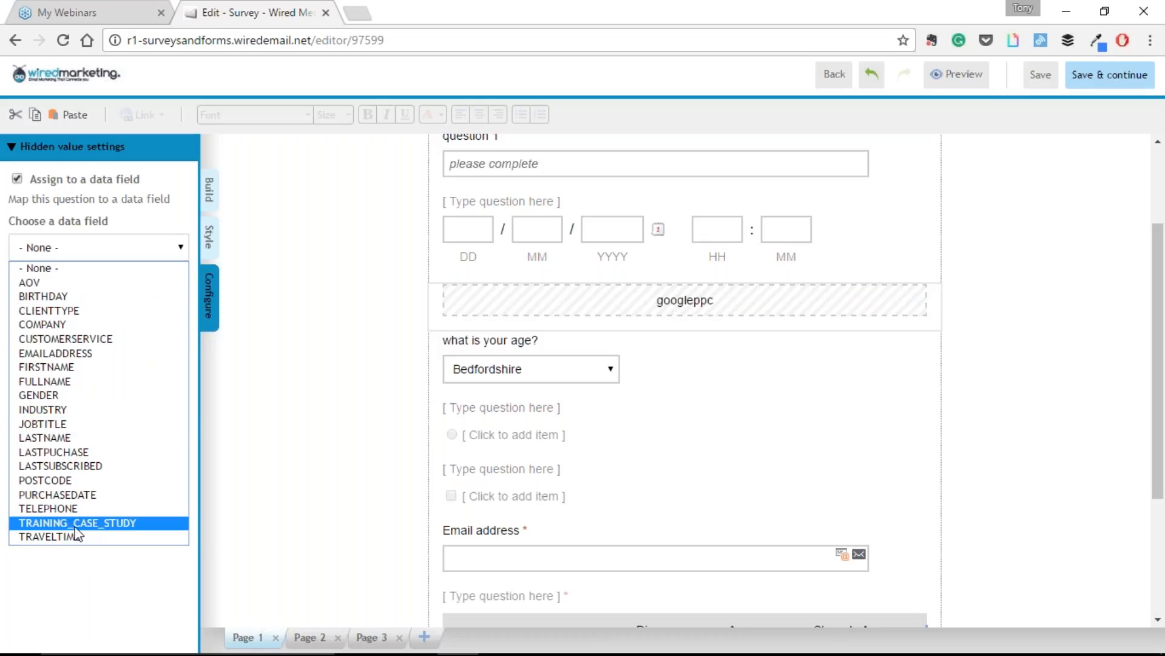
pyautogui.click(98, 573)
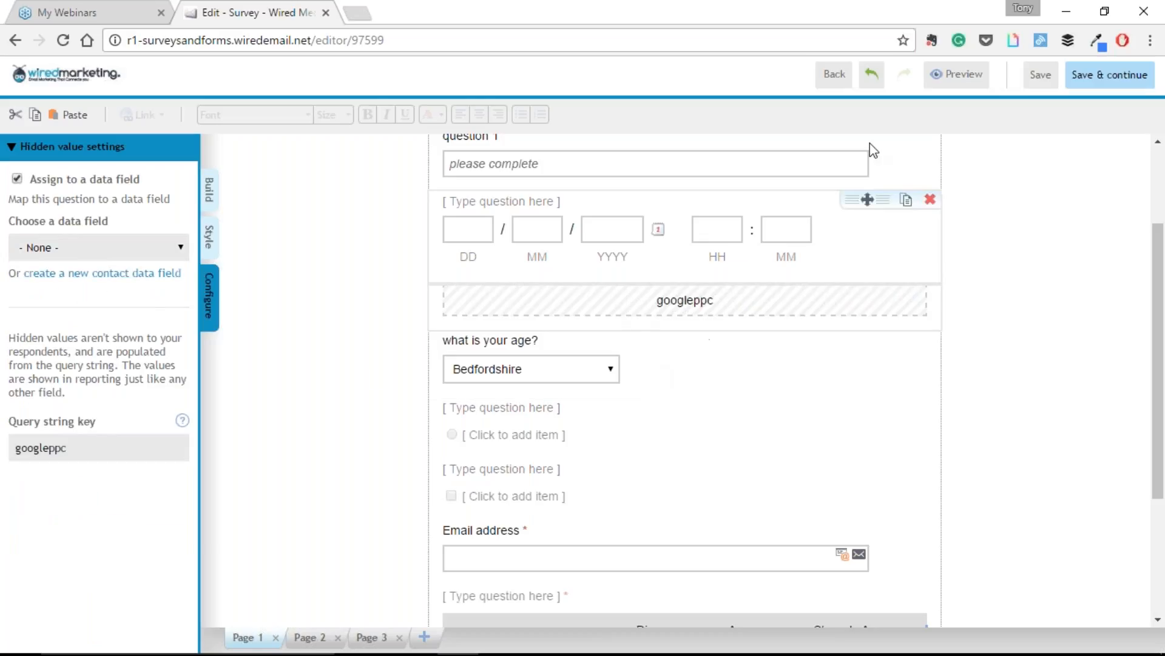
# Step: Preview the survey and look over the elements on its first page
pyautogui.click(957, 74)
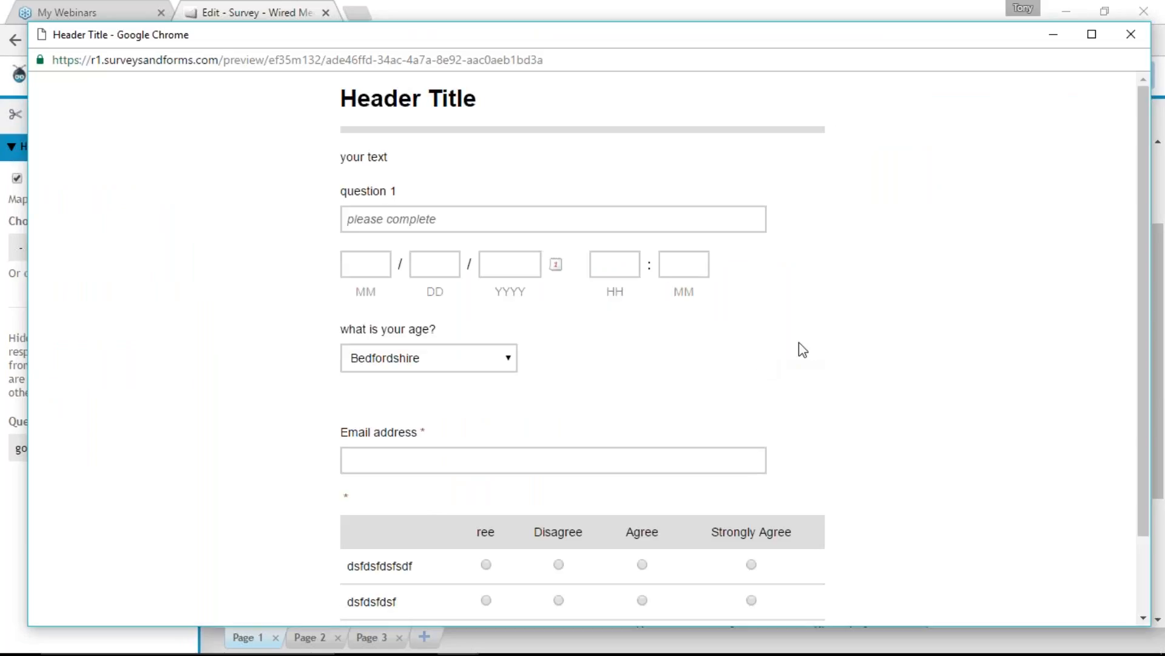
pyautogui.scroll(-2, 810, 340)
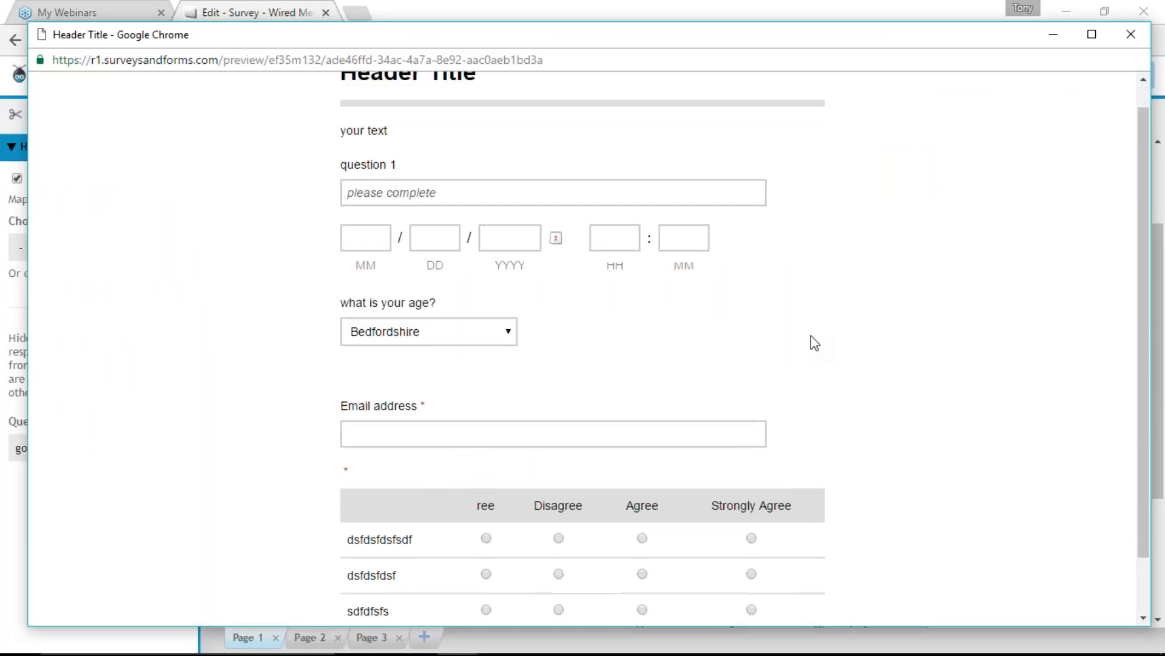
# Step: Check the first page of the survey preview once more from header to Likert scale, and close the preview
pyautogui.scroll(2, 808, 343)
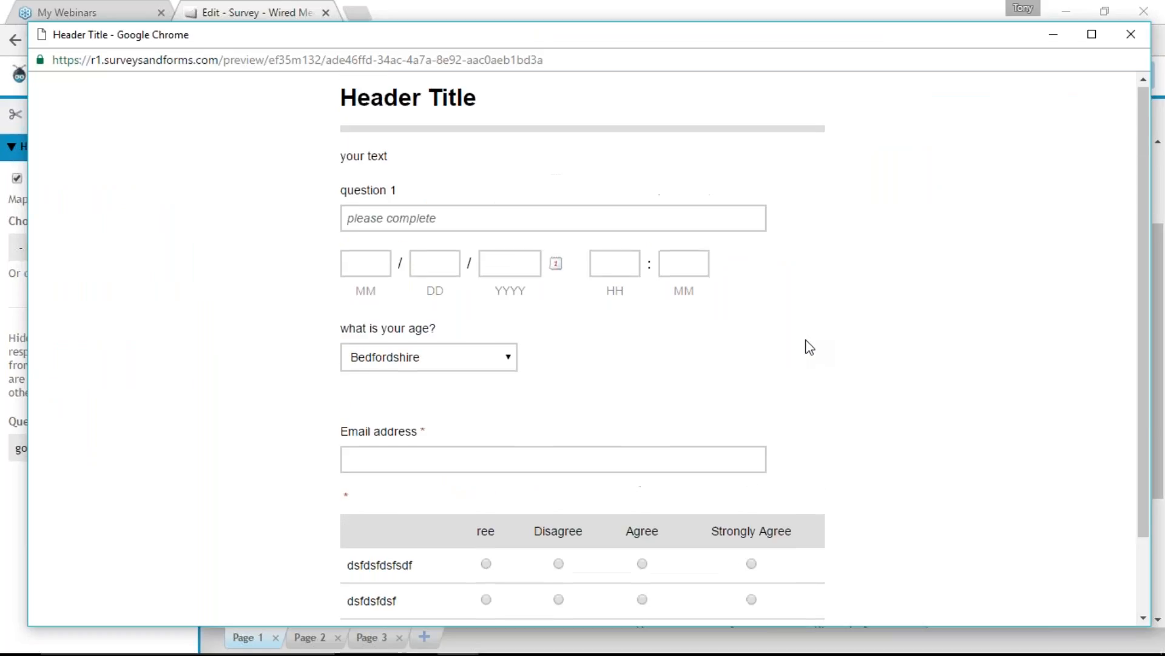
pyautogui.scroll(-2, 805, 345)
pyautogui.scroll(2, 810, 348)
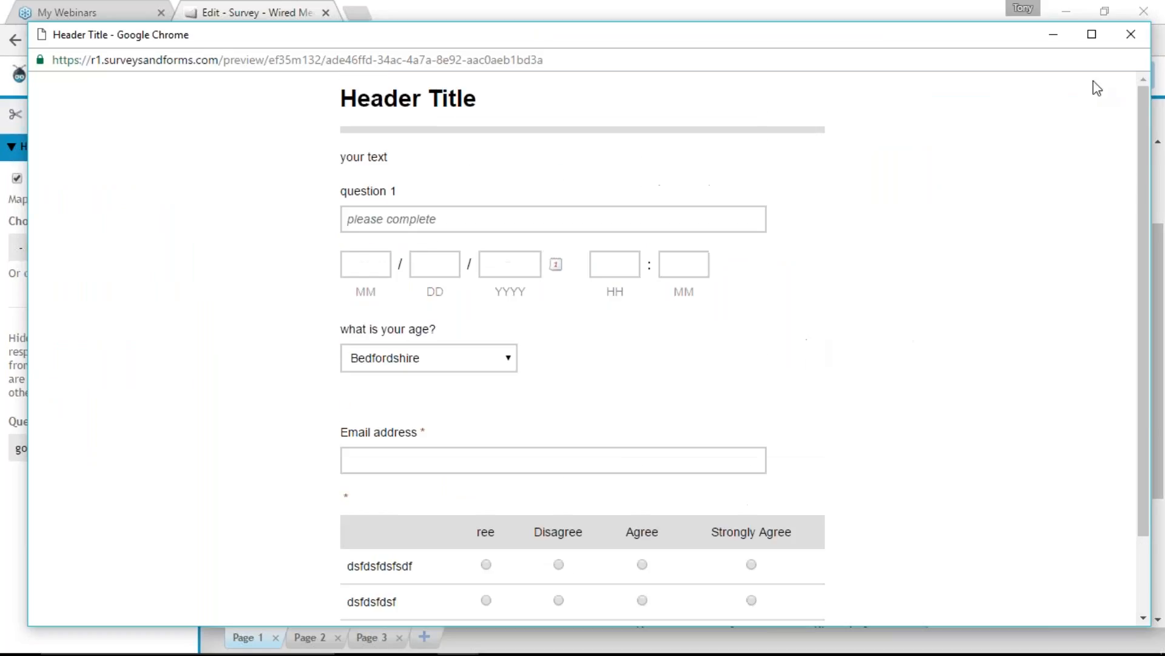
pyautogui.click(1131, 34)
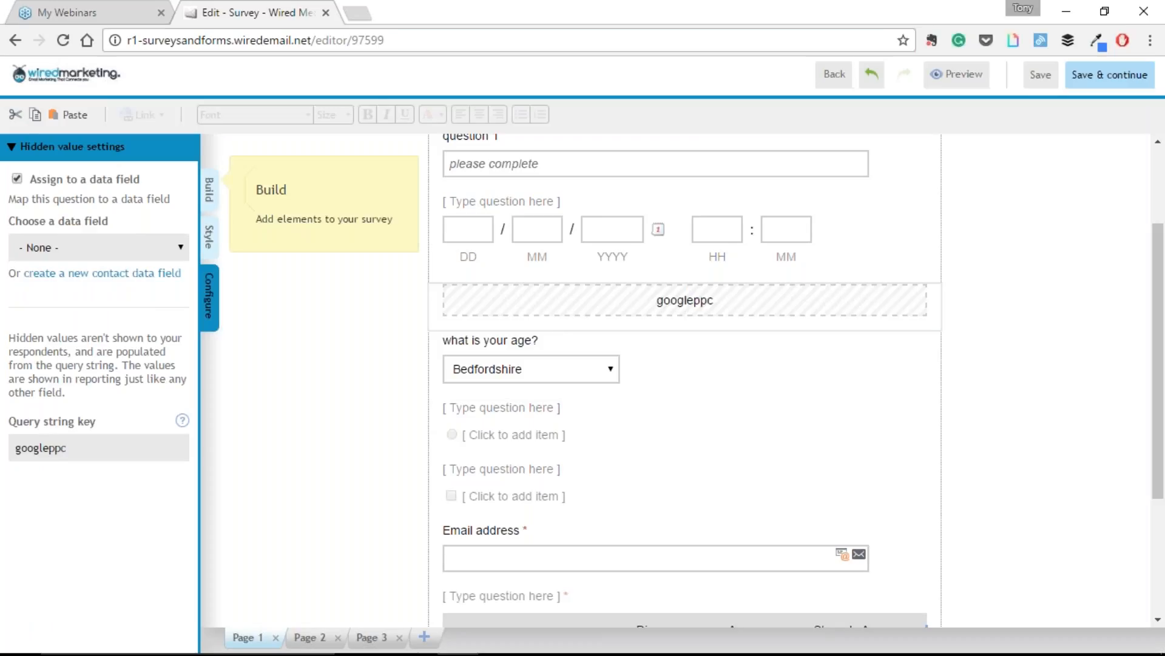
# Step: Add an image element between the date and time element and the hidden value, and fill it with image "A" from the image manager
pyautogui.click(208, 190)
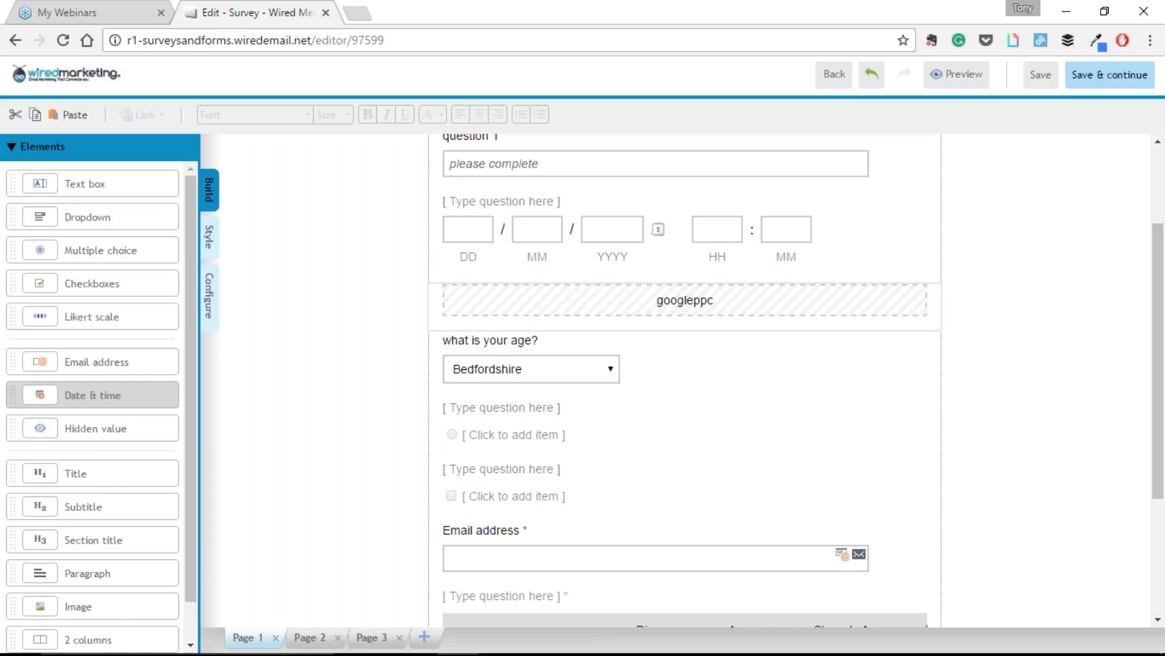
pyautogui.moveTo(191, 405); pyautogui.dragTo(185, 451)
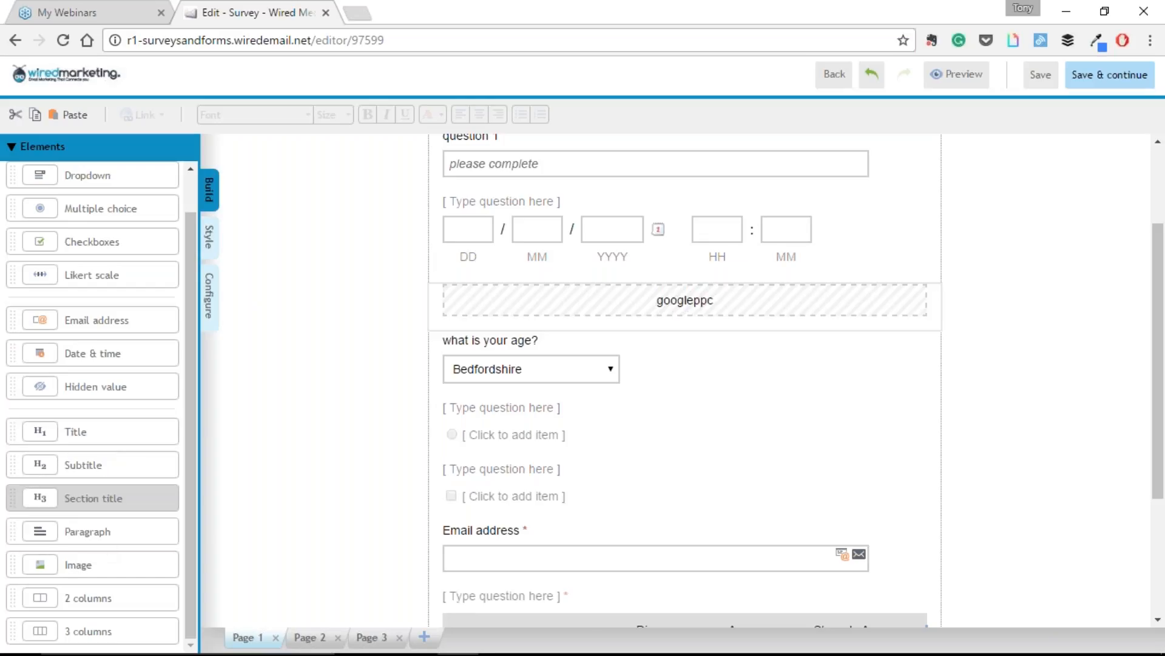
pyautogui.moveTo(100, 563); pyautogui.dragTo(565, 297)
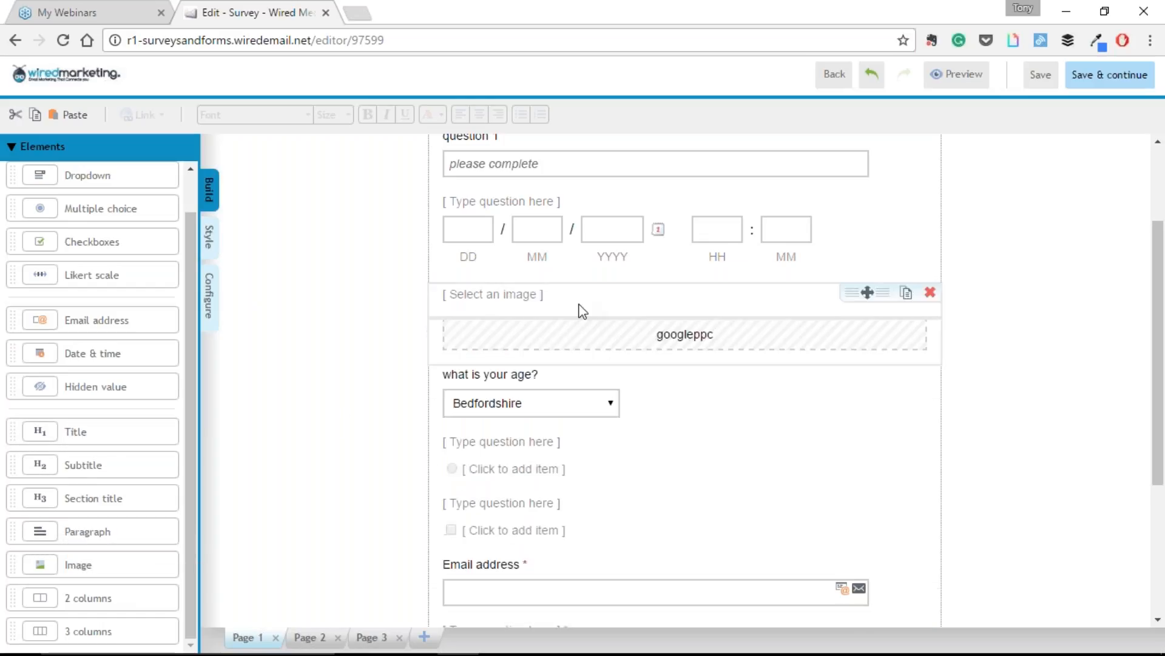
pyautogui.click(511, 297)
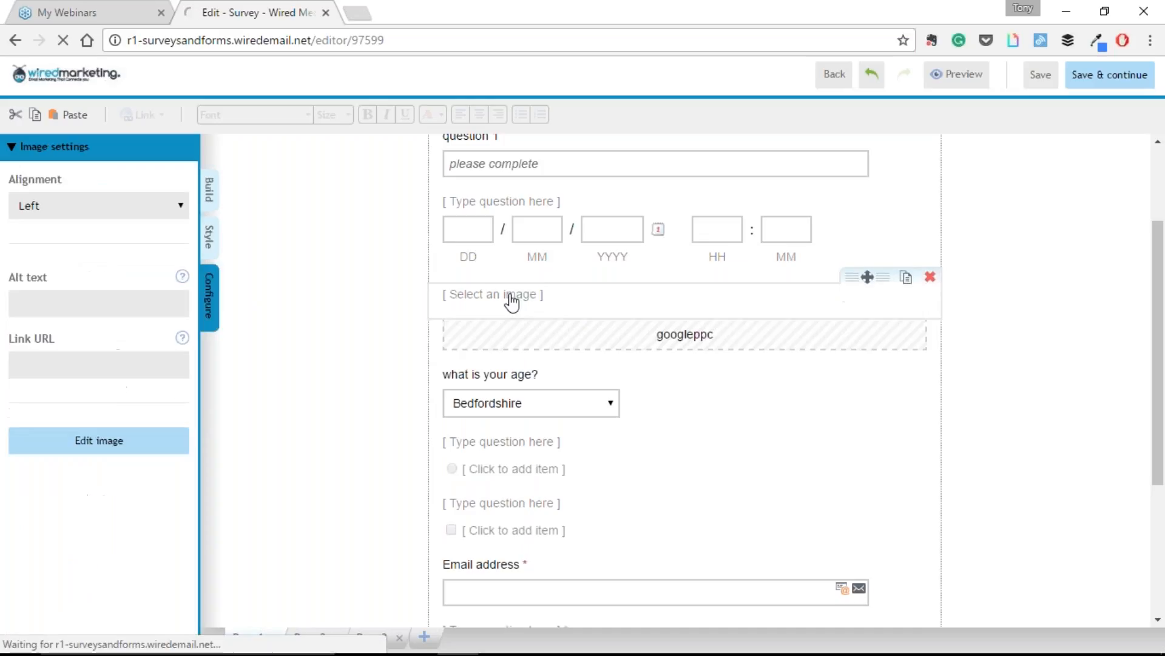
pyautogui.click(103, 441)
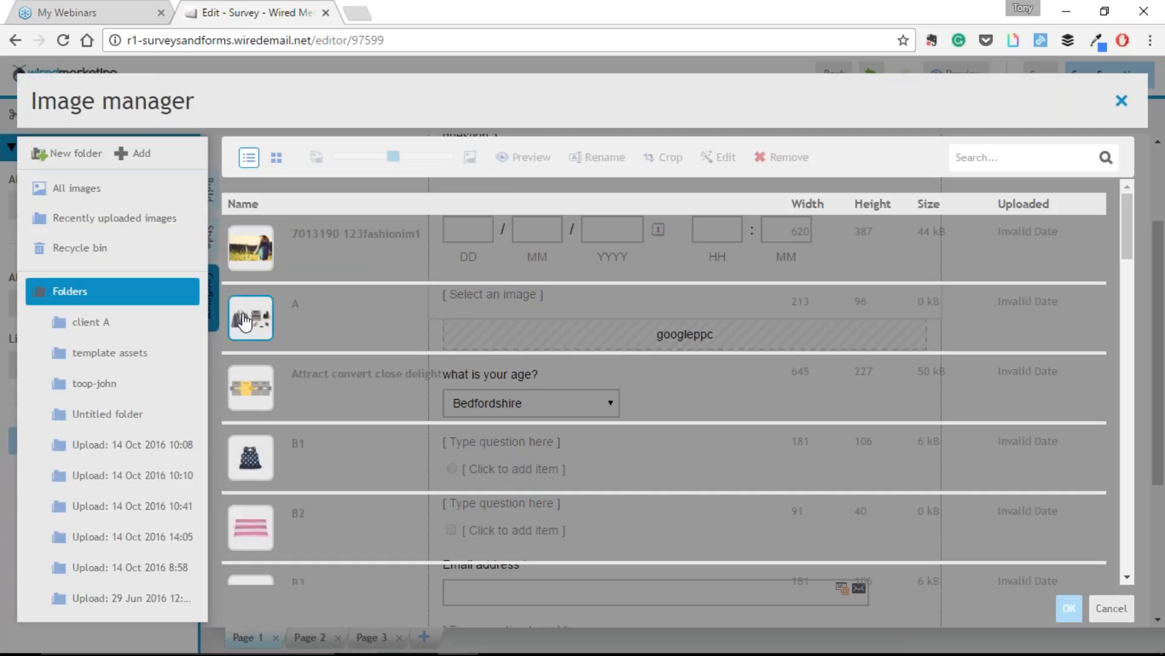
pyautogui.click(497, 290)
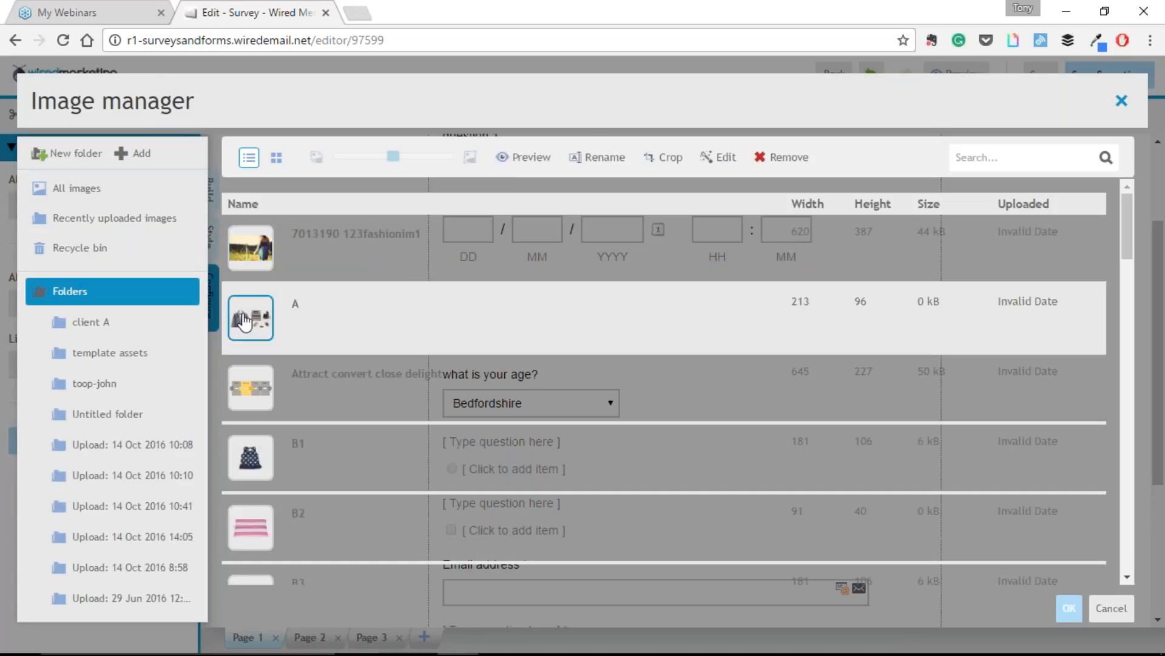
pyautogui.click(1069, 608)
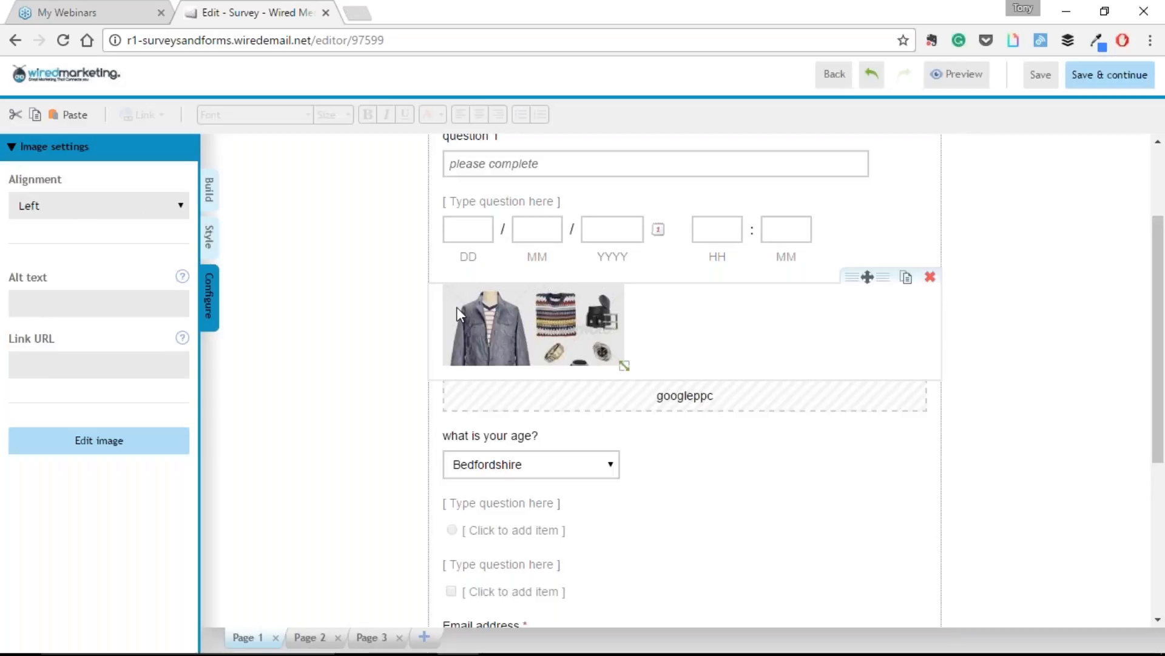
# Step: Set the image's alignment to Centre and try out its resizing, leaving the alt text and link URL empty
pyautogui.click(78, 205)
pyautogui.click(70, 240)
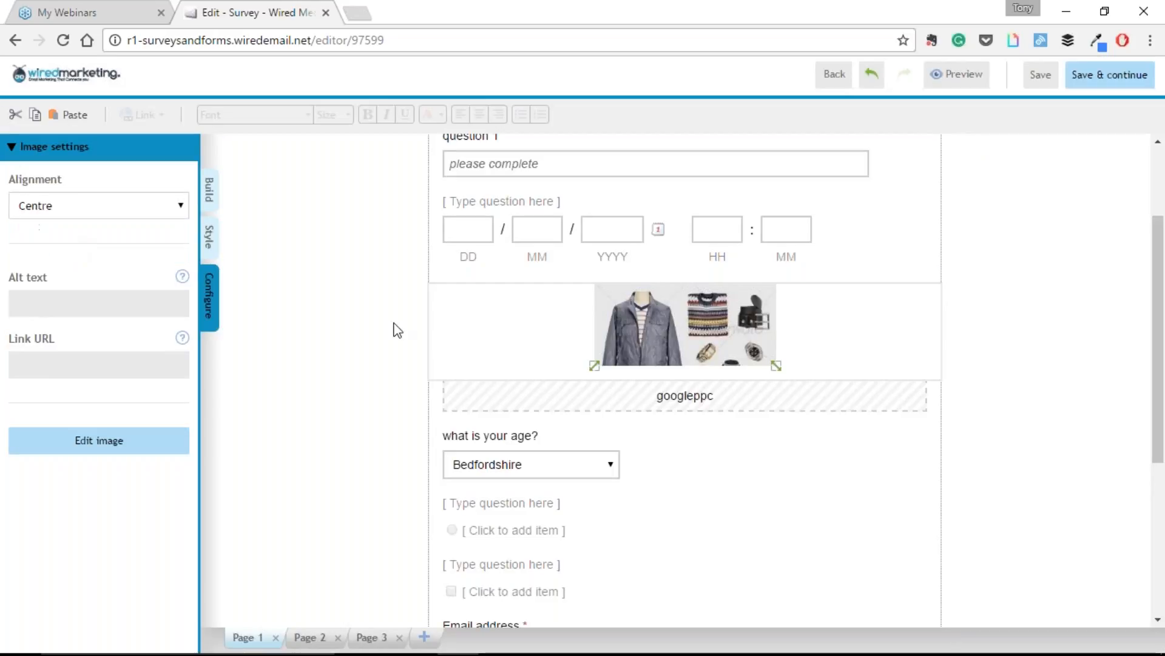
pyautogui.moveTo(776, 365)
pyautogui.mouseDown()
pyautogui.moveTo(844, 413)
pyautogui.moveTo(785, 377)
pyautogui.mouseUp()
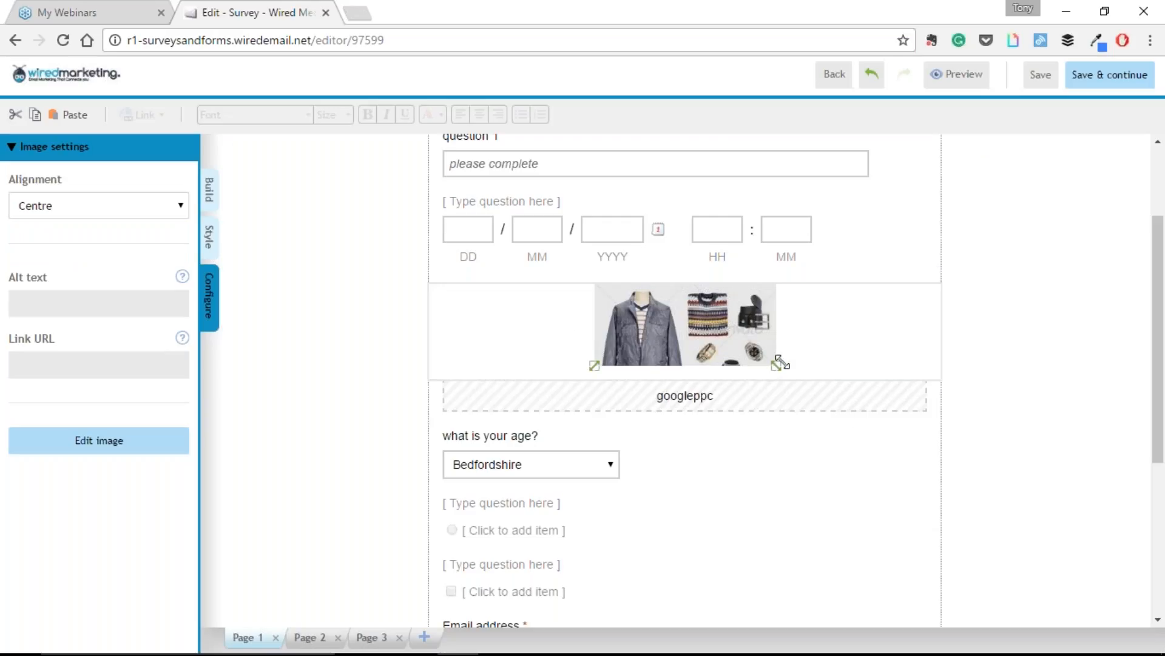
pyautogui.moveTo(776, 365); pyautogui.dragTo(807, 374)
pyautogui.click(66, 304)
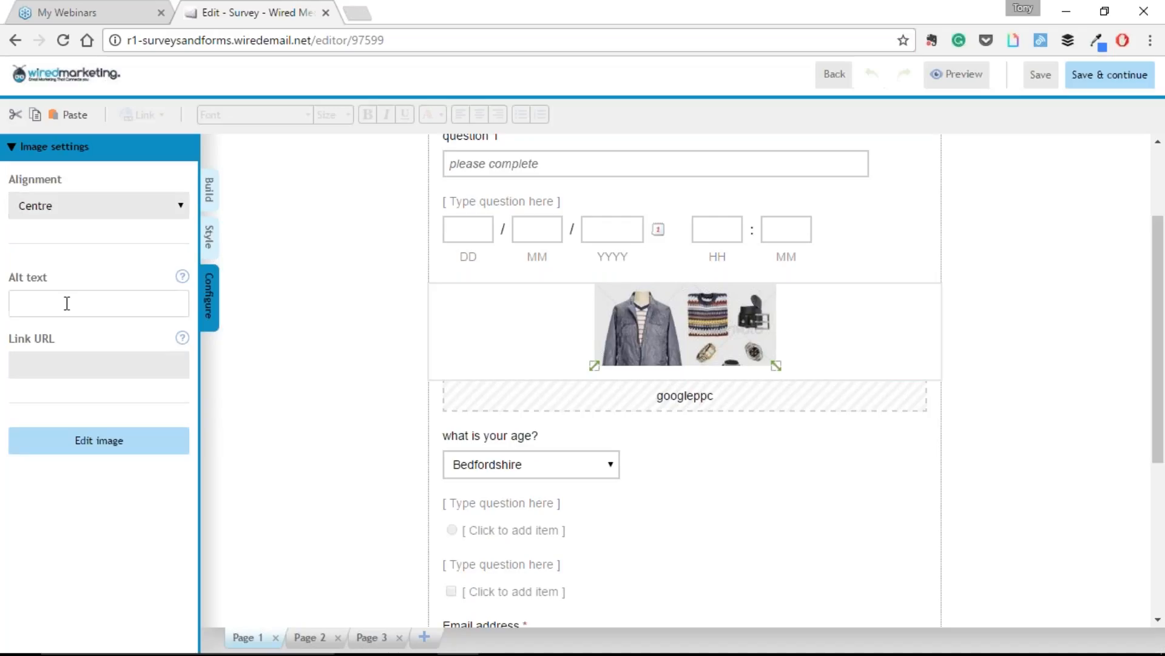
pyautogui.click(97, 357)
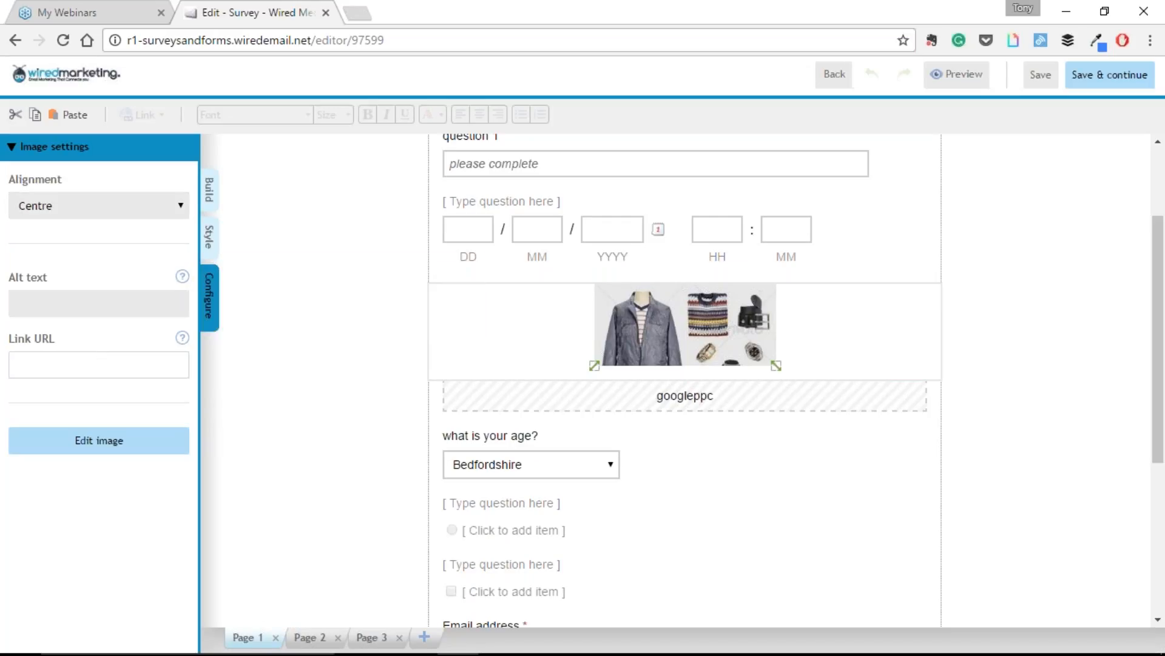
# Step: Add a 2 columns element below the date and time element and move the clothing image into its first column
pyautogui.click(209, 189)
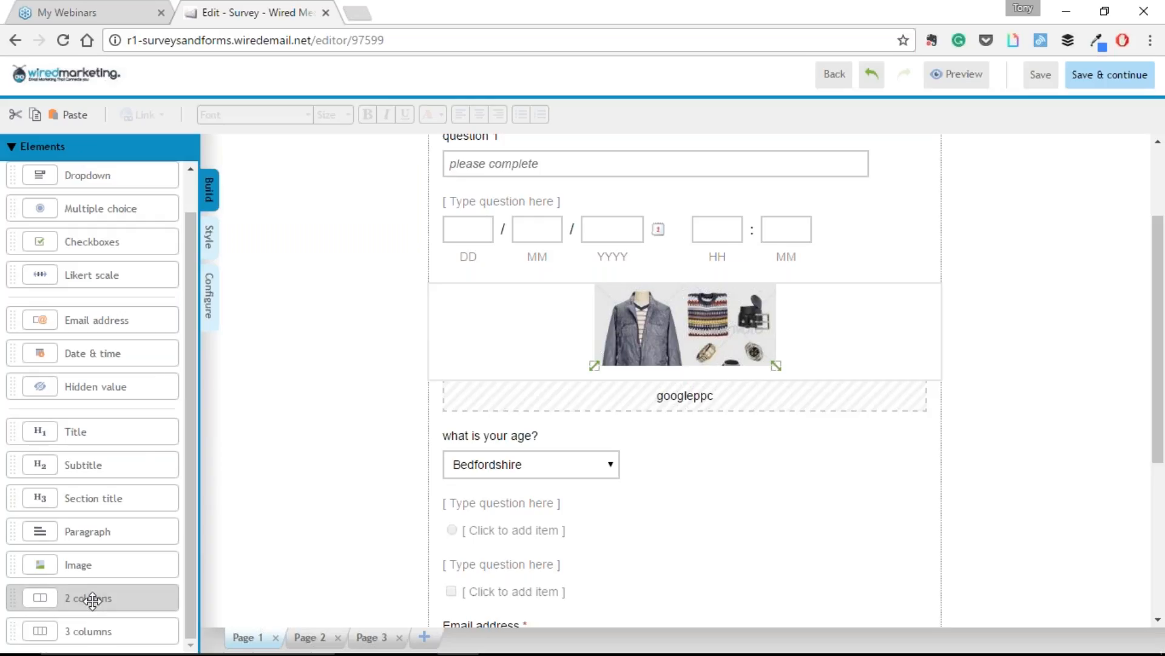
pyautogui.moveTo(138, 581); pyautogui.dragTo(607, 303)
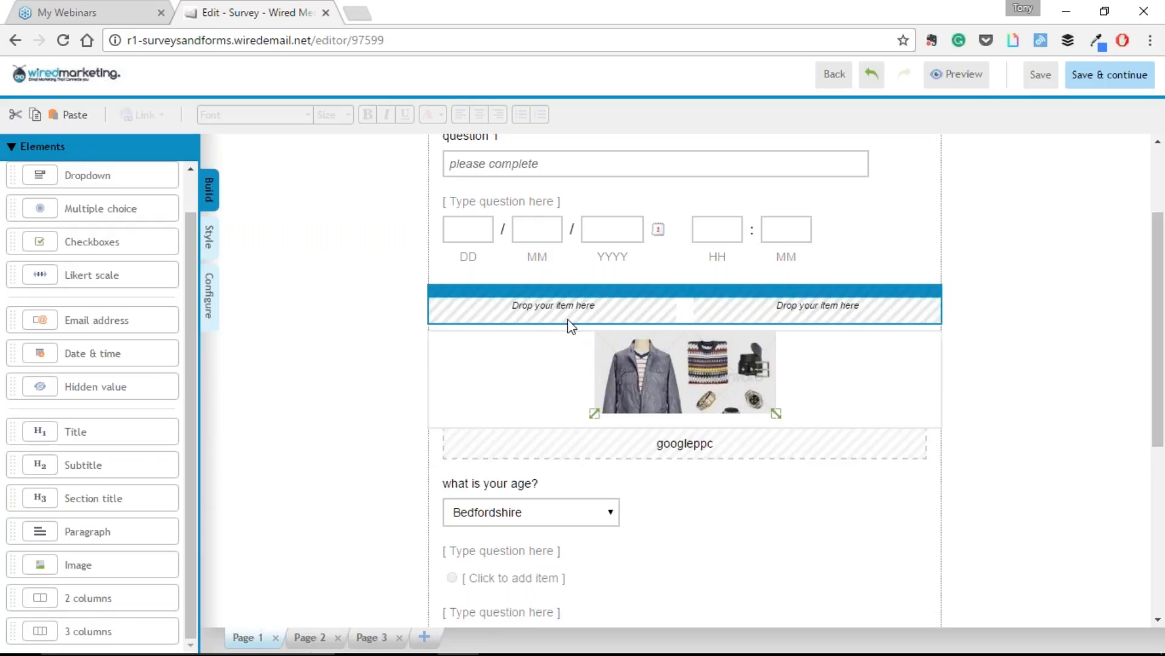
pyautogui.moveTo(861, 338); pyautogui.dragTo(618, 310)
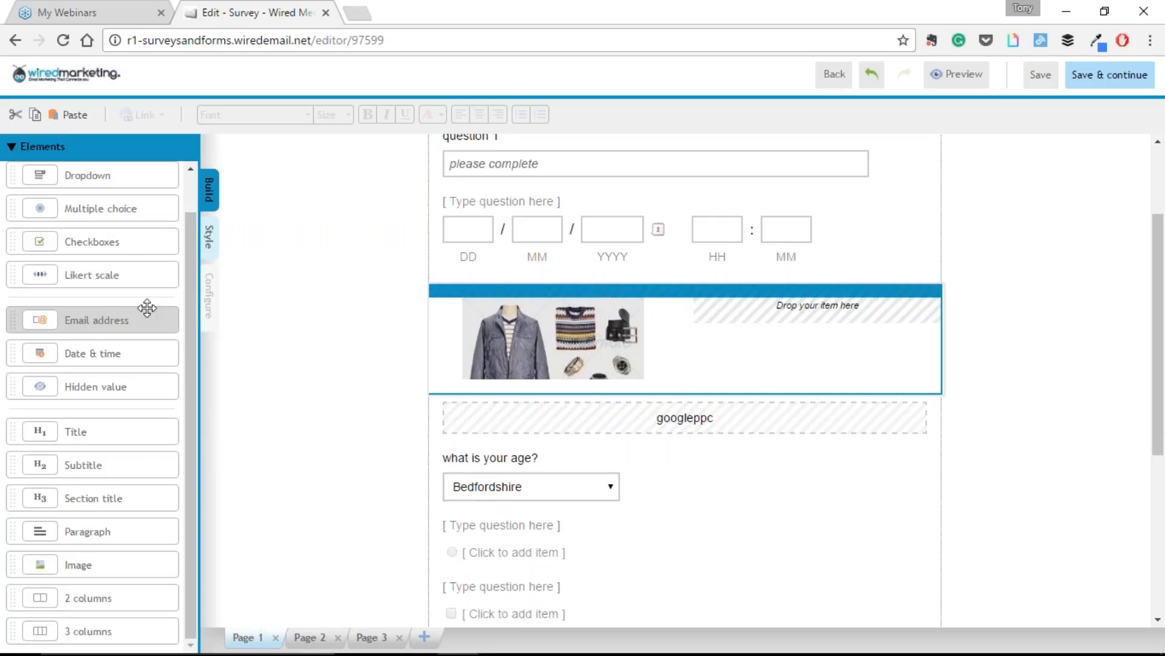
# Step: Add a paragraph to the empty second column beside the image and enter the text "fdgfxcvbvcbxcvb"
pyautogui.scroll(2, 147, 308)
pyautogui.scroll(-2, 146, 307)
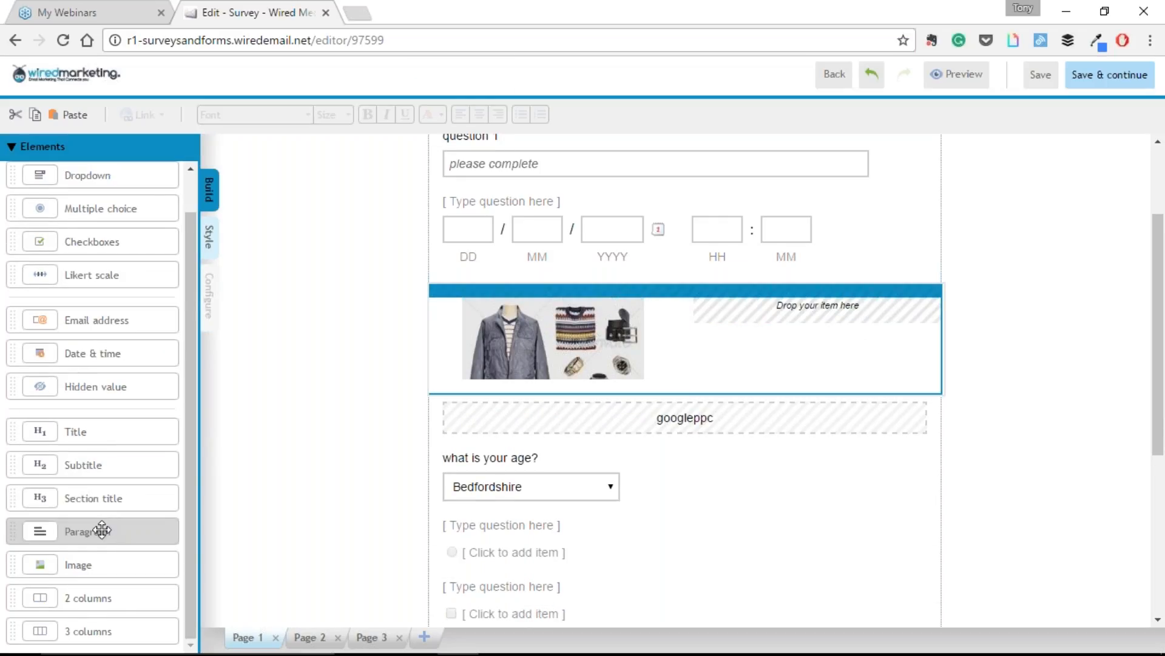
pyautogui.scroll(1, 191, 451)
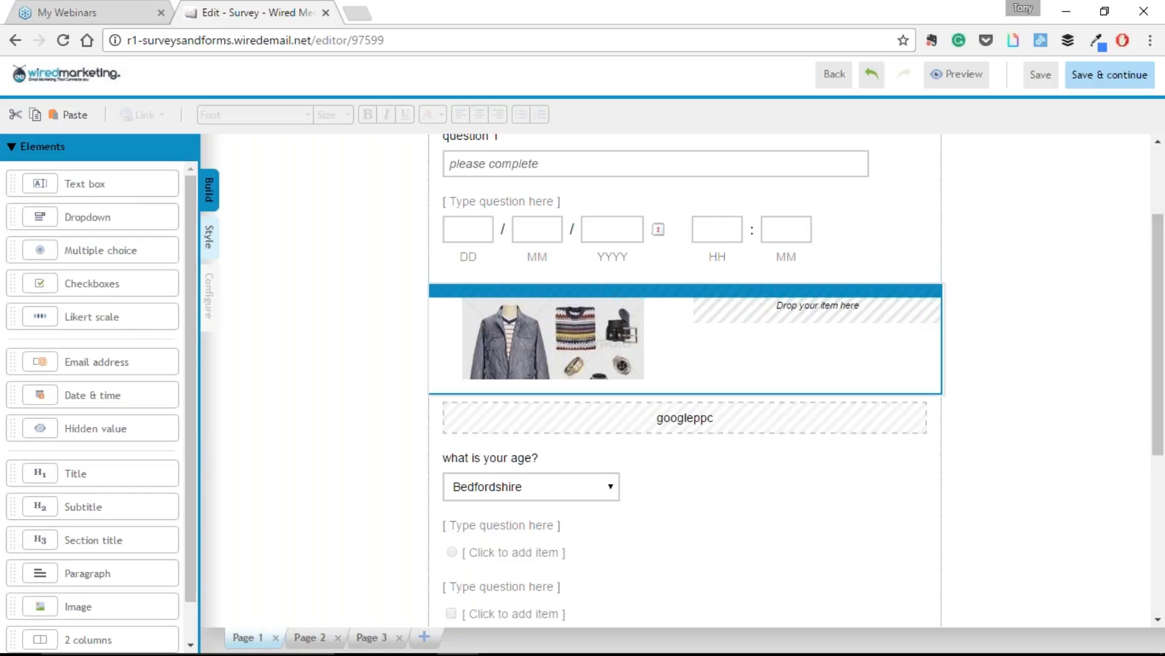
pyautogui.scroll(-1, 184, 441)
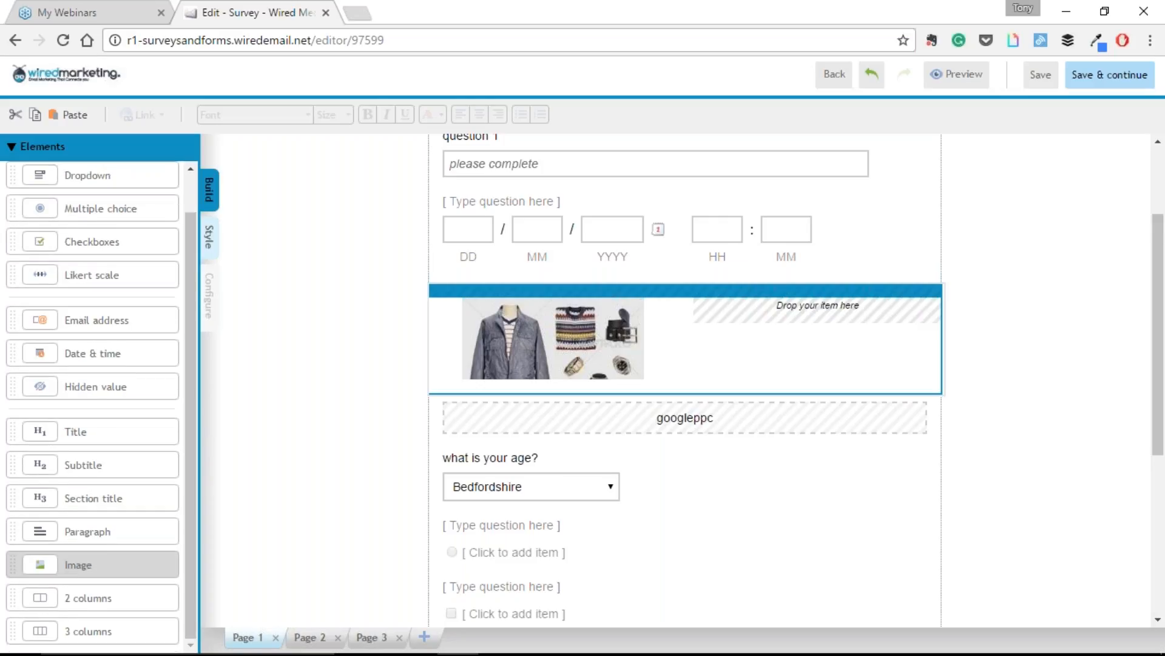
pyautogui.moveTo(91, 531); pyautogui.dragTo(751, 334)
pyautogui.click(763, 310)
pyautogui.write('fdgfxcvbvcbxcvb')
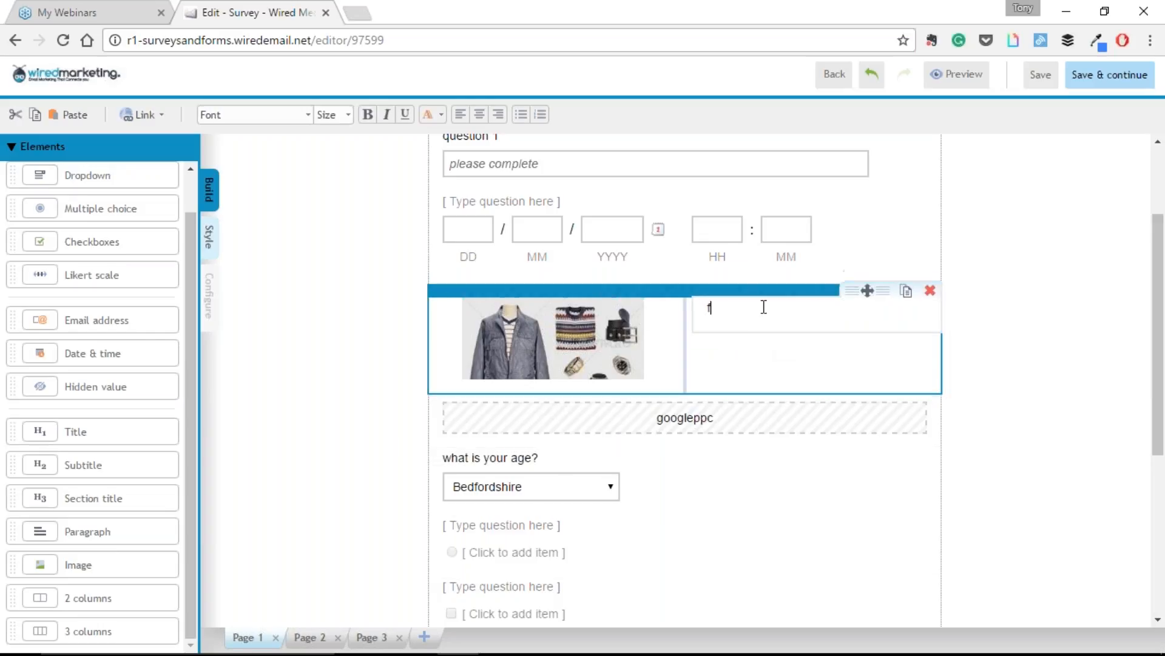
# Step: Preview the survey to check the two-column image and text row, and close the preview
pyautogui.click(938, 89)
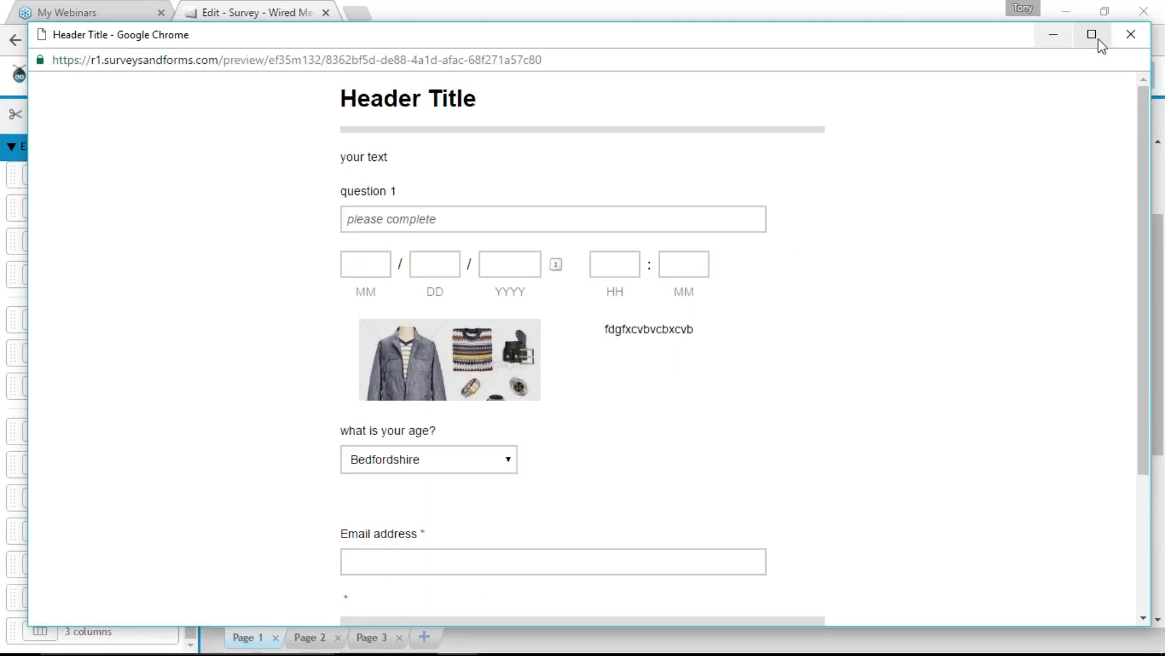
pyautogui.click(1129, 39)
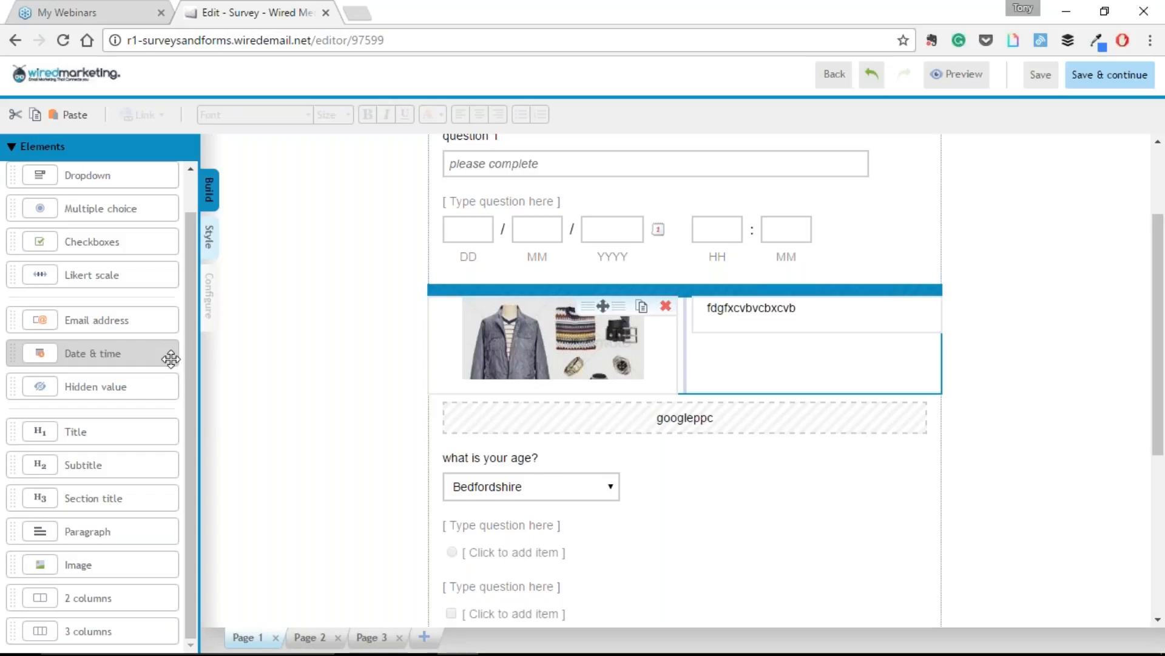
pyautogui.scroll(1, 194, 362)
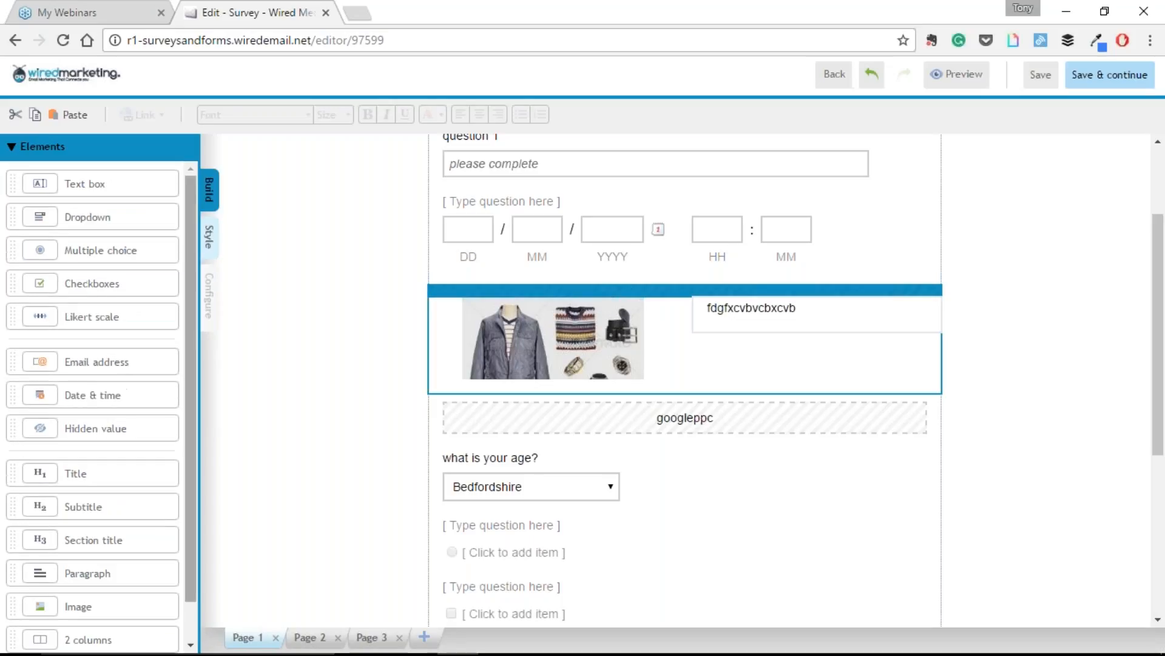
# Step: Open the survey's CopyKat style settings, load wiredmarketing.co.uk in a new browser tab, and return to the survey editor
pyautogui.click(210, 246)
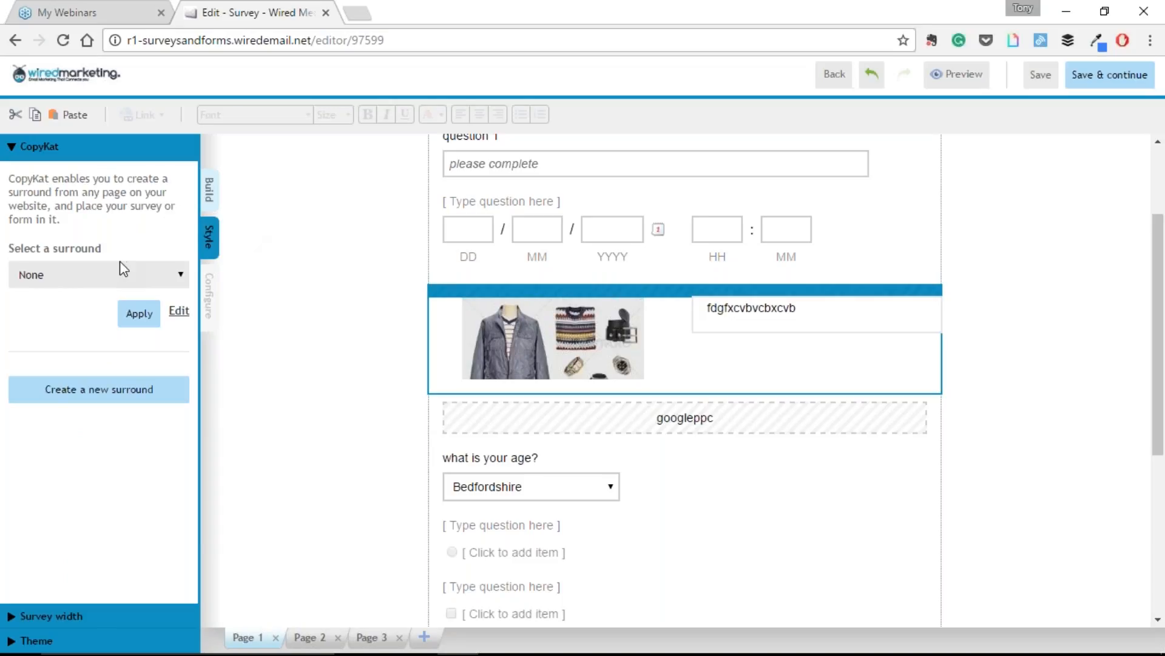
pyautogui.click(360, 13)
pyautogui.write('wiredmarketing.co.uk')
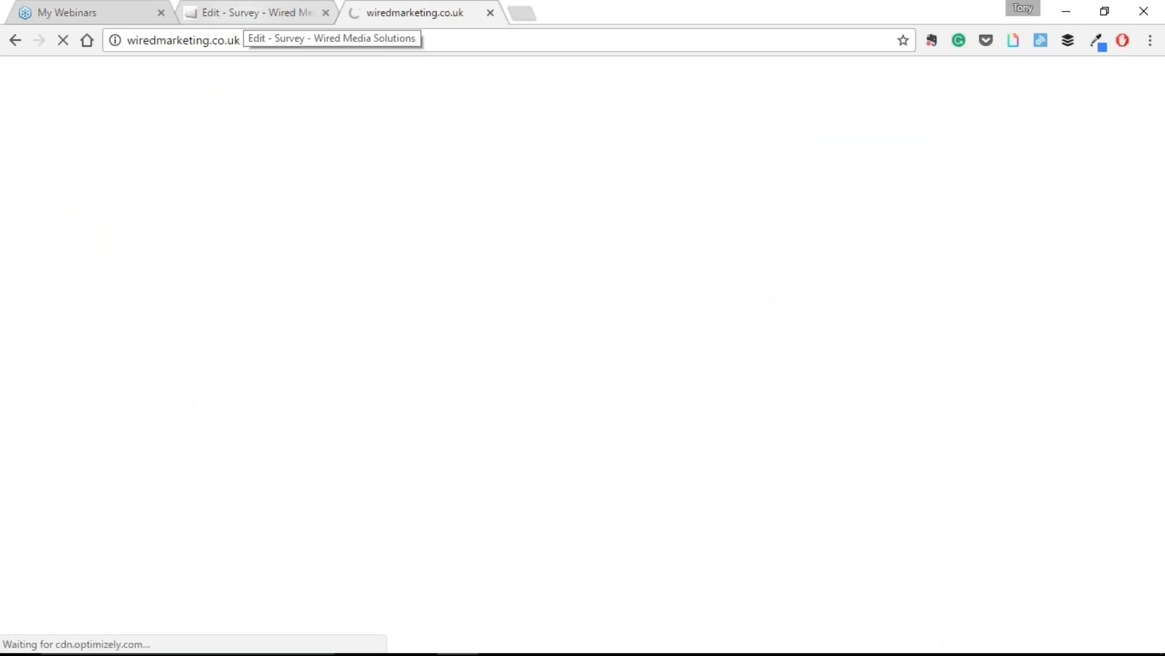
pyautogui.click(242, 13)
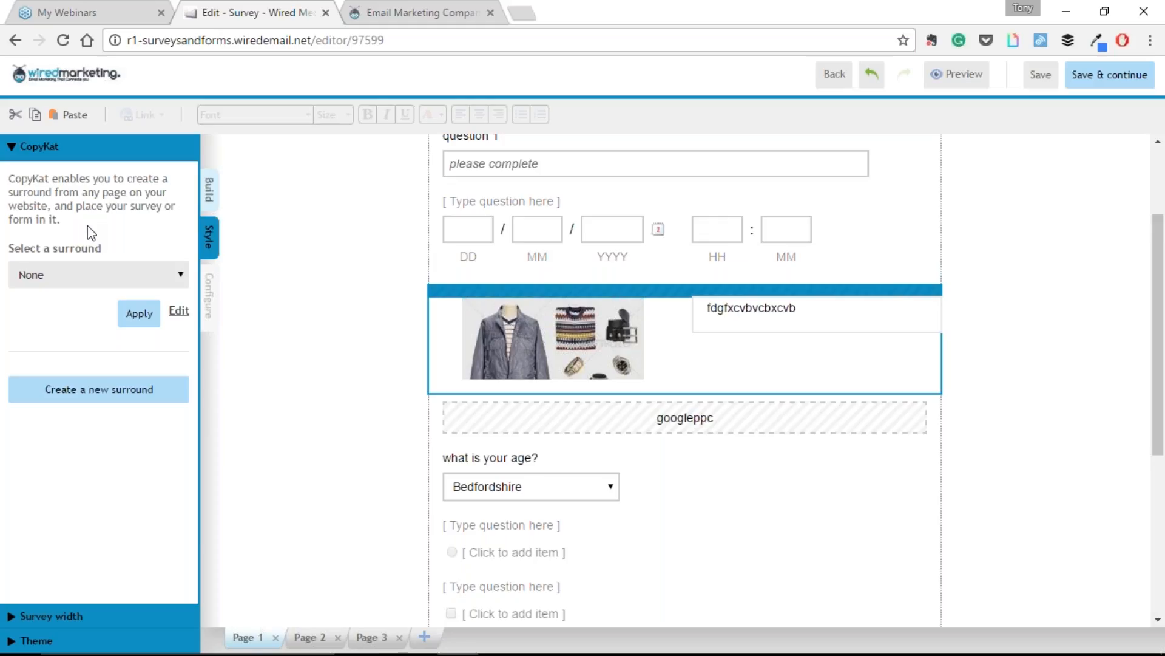
# Step: Look through the available CopyKat surrounds, leaving the choice at None
pyautogui.click(177, 278)
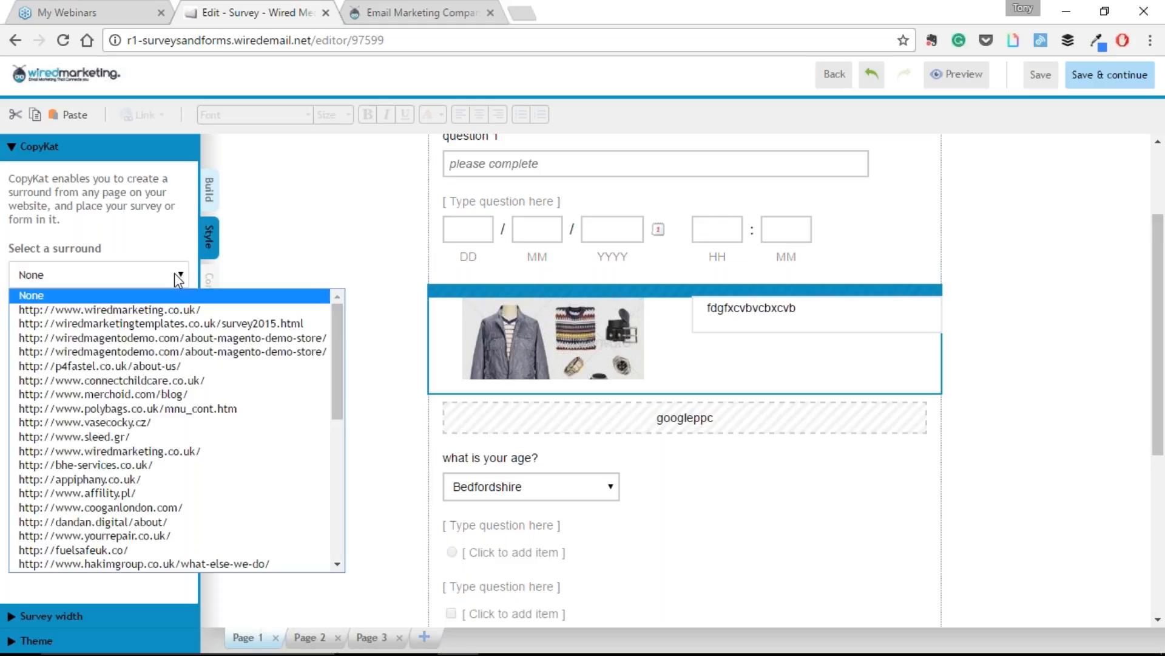
pyautogui.click(156, 276)
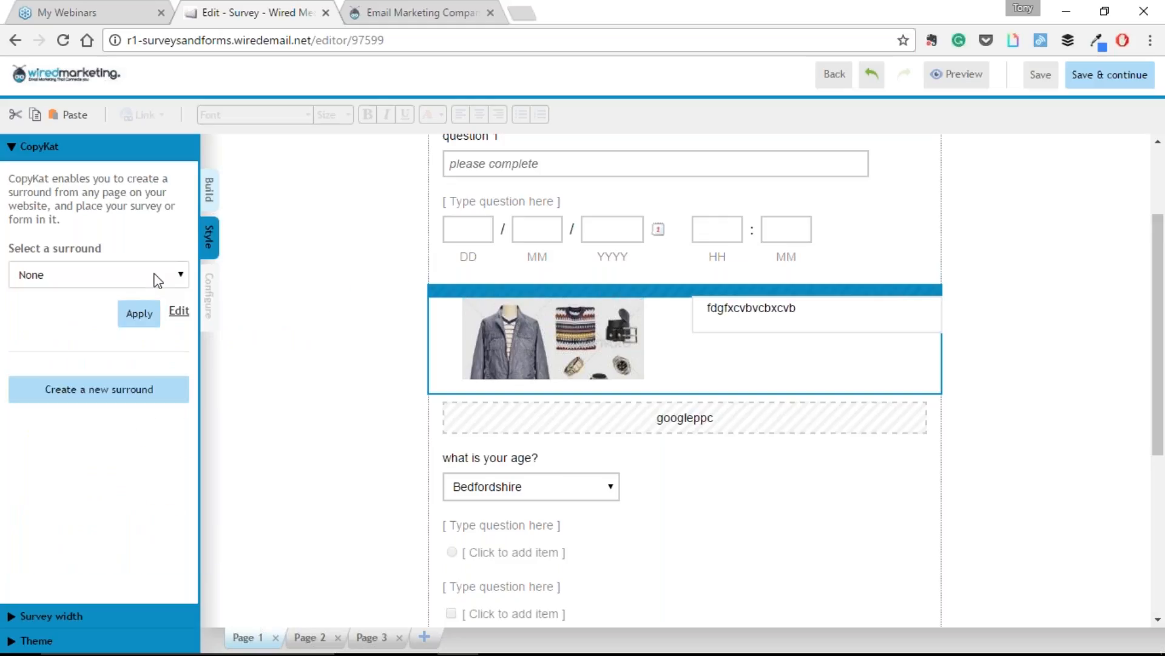
pyautogui.click(161, 279)
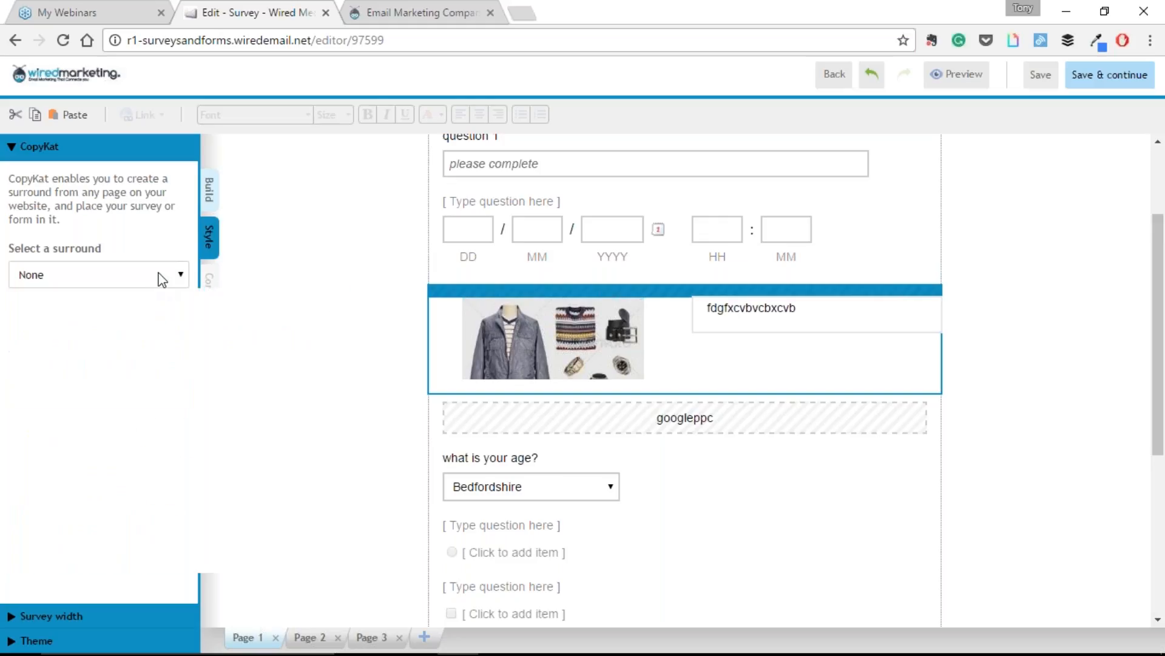
pyautogui.click(161, 280)
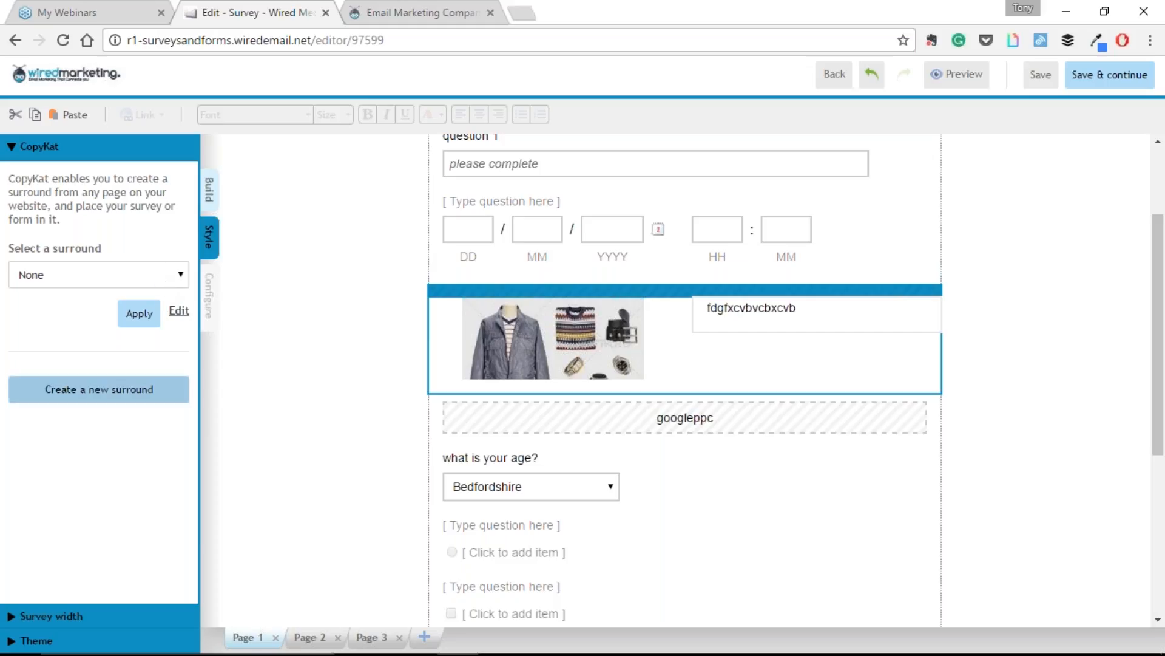
# Step: Start creating a new surround, saving the survey's unsaved changes, and make the page location ready for entry
pyautogui.click(125, 395)
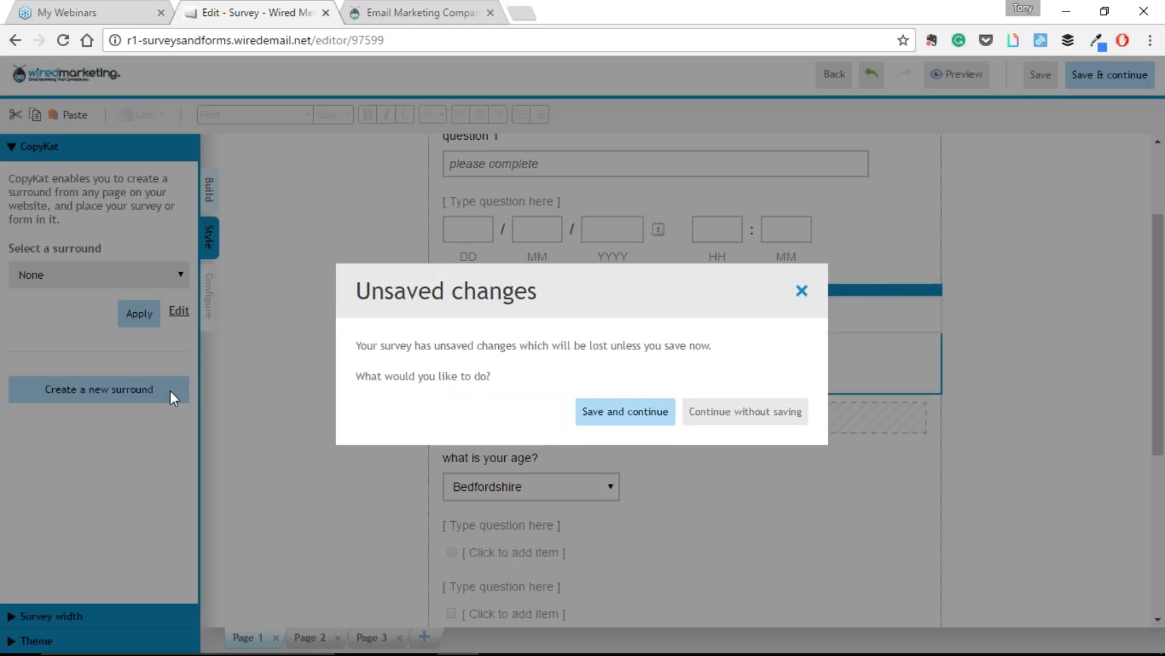
pyautogui.click(639, 412)
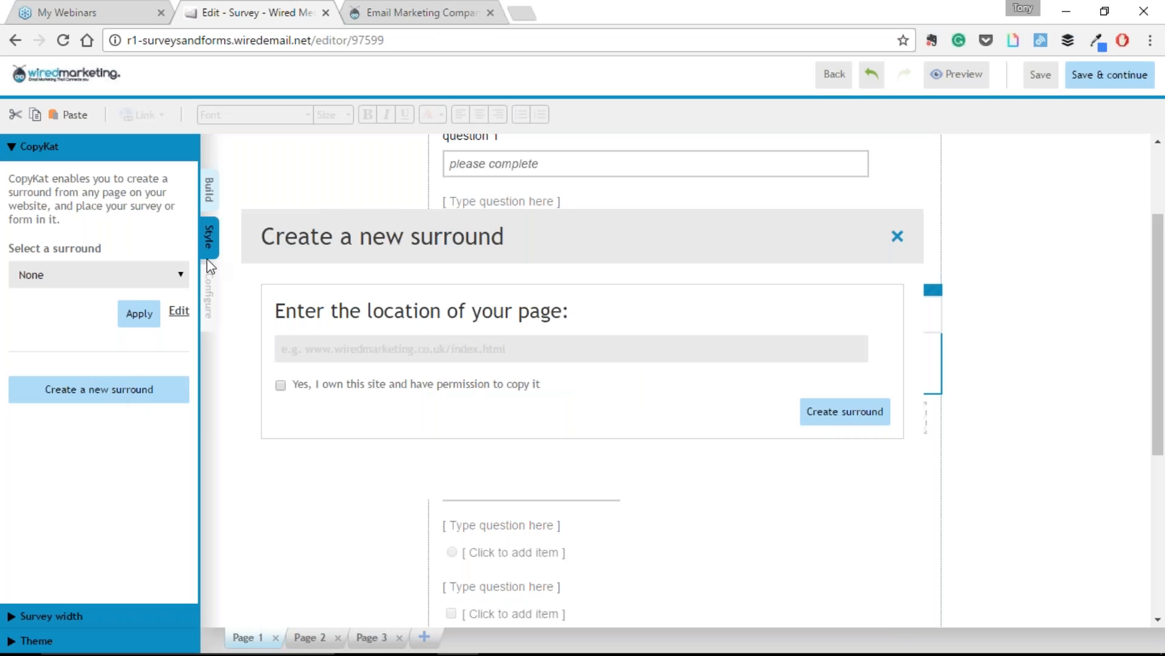
pyautogui.click(401, 14)
pyautogui.click(255, 13)
pyautogui.click(437, 344)
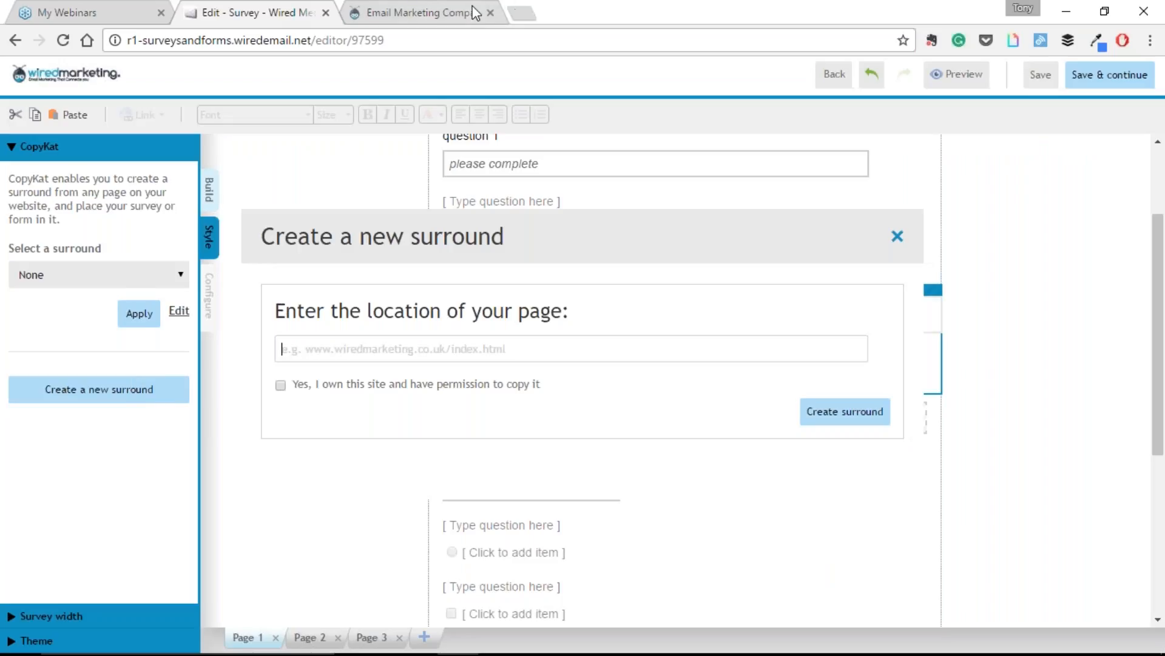
# Step: Copy the web address wiredmarketing.co.uk from the open company website
pyautogui.click(446, 15)
pyautogui.click(264, 38)
pyautogui.hotkey('ctrl', 'c')
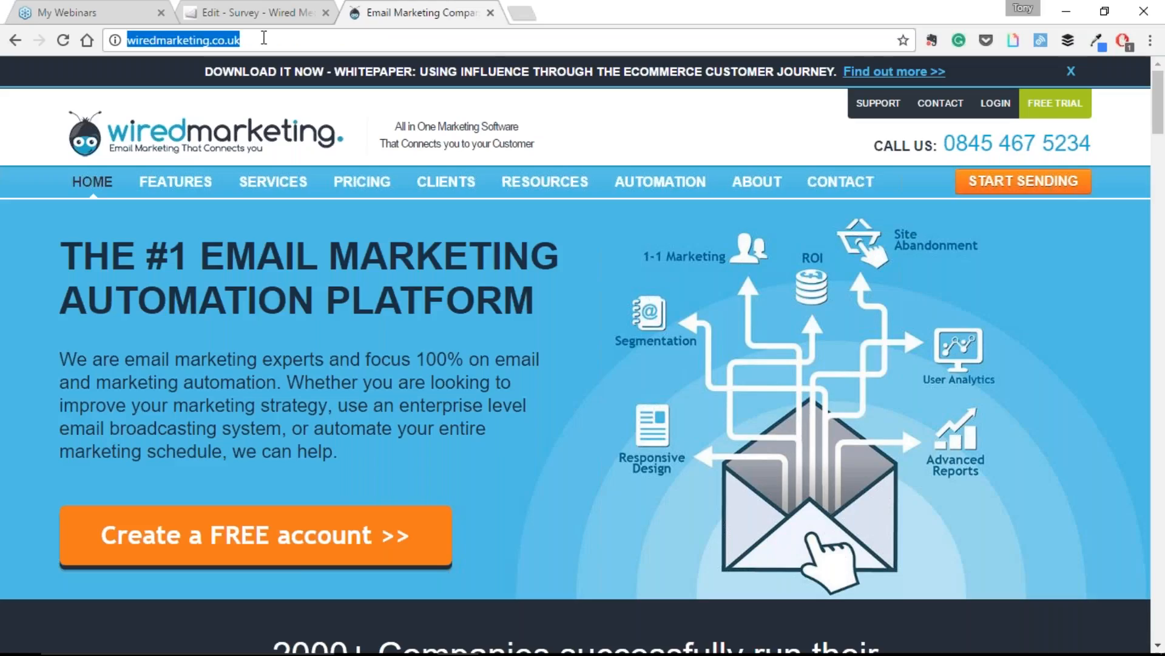
pyautogui.click(278, 15)
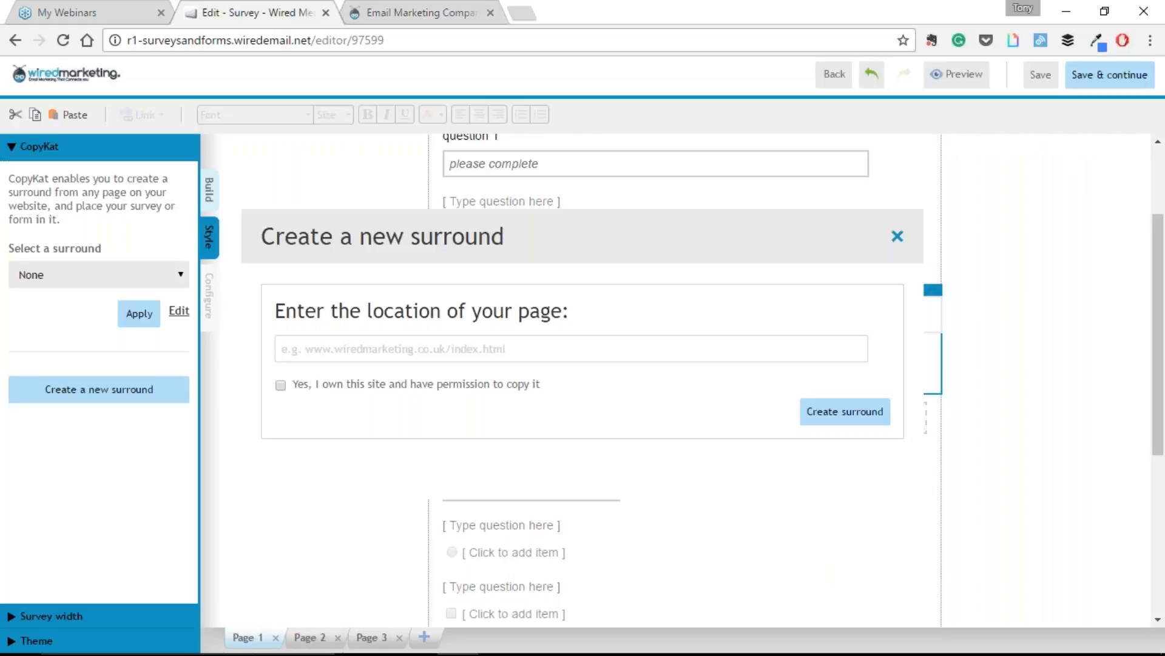
pyautogui.hotkey('ctrl', 'v')
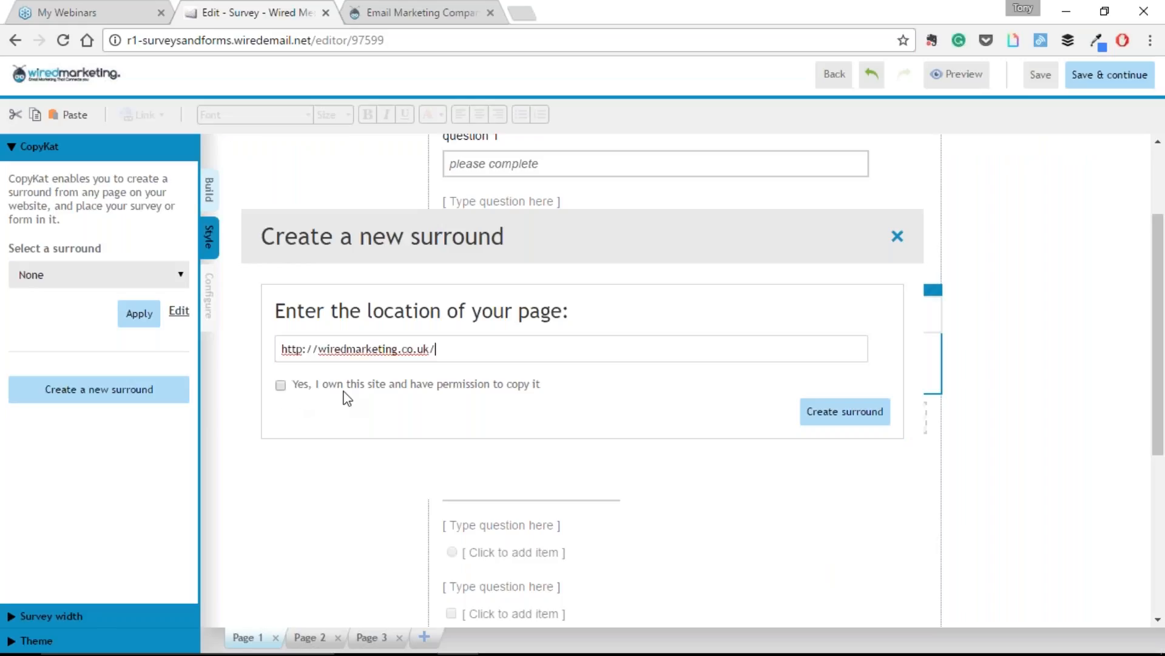
pyautogui.click(279, 384)
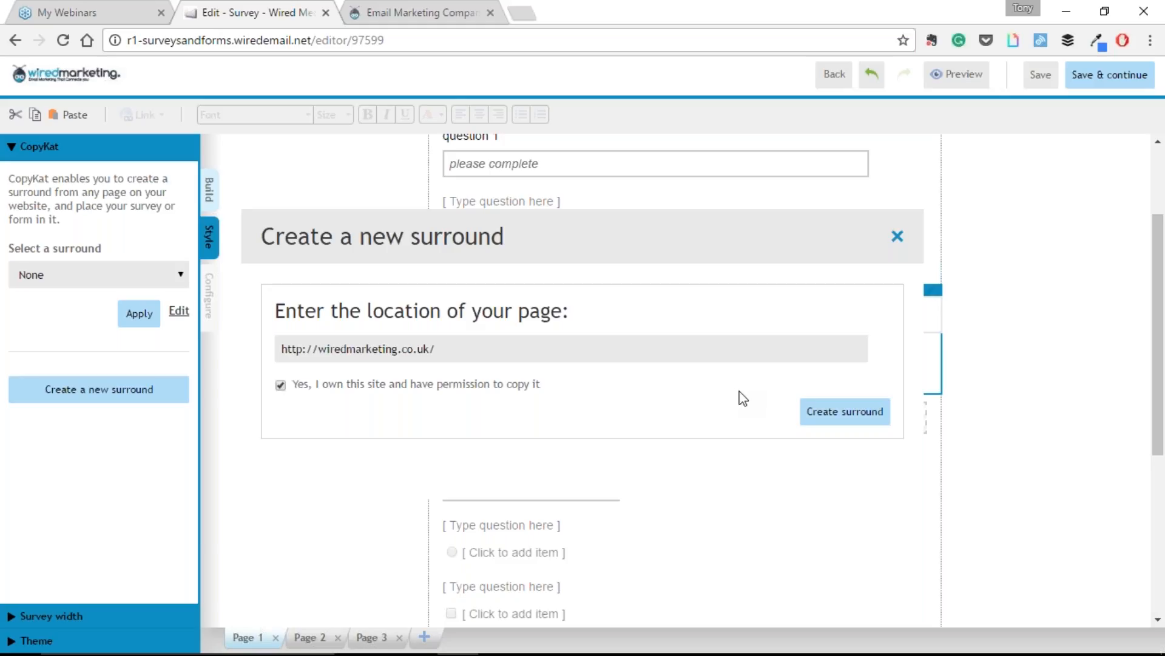
pyautogui.click(855, 418)
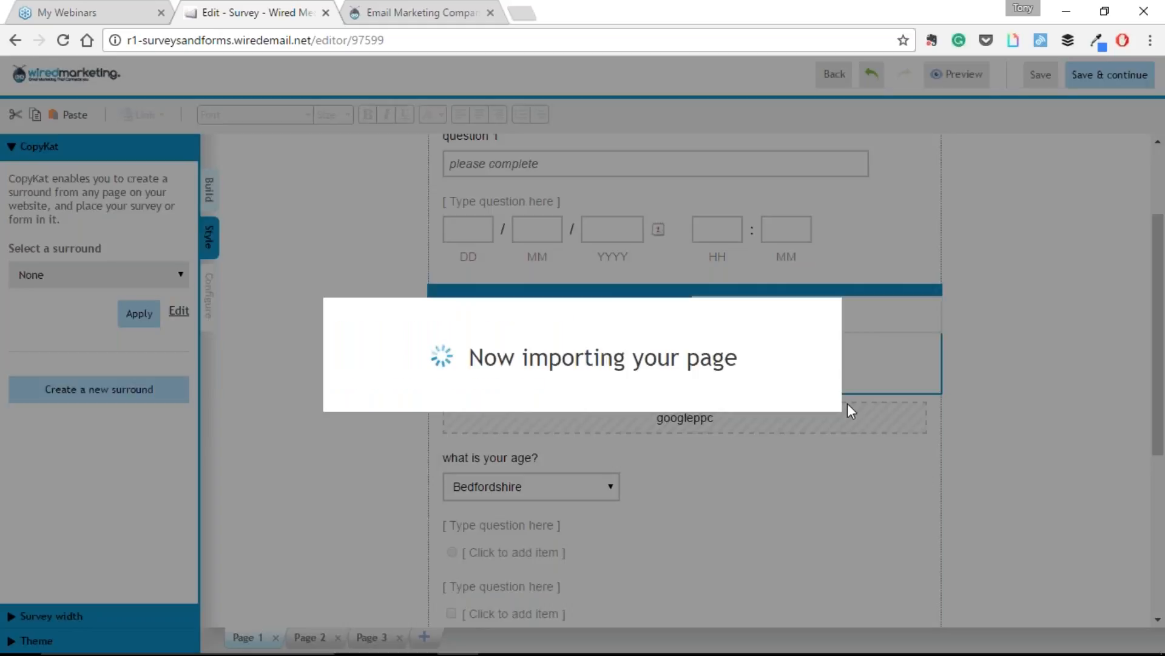
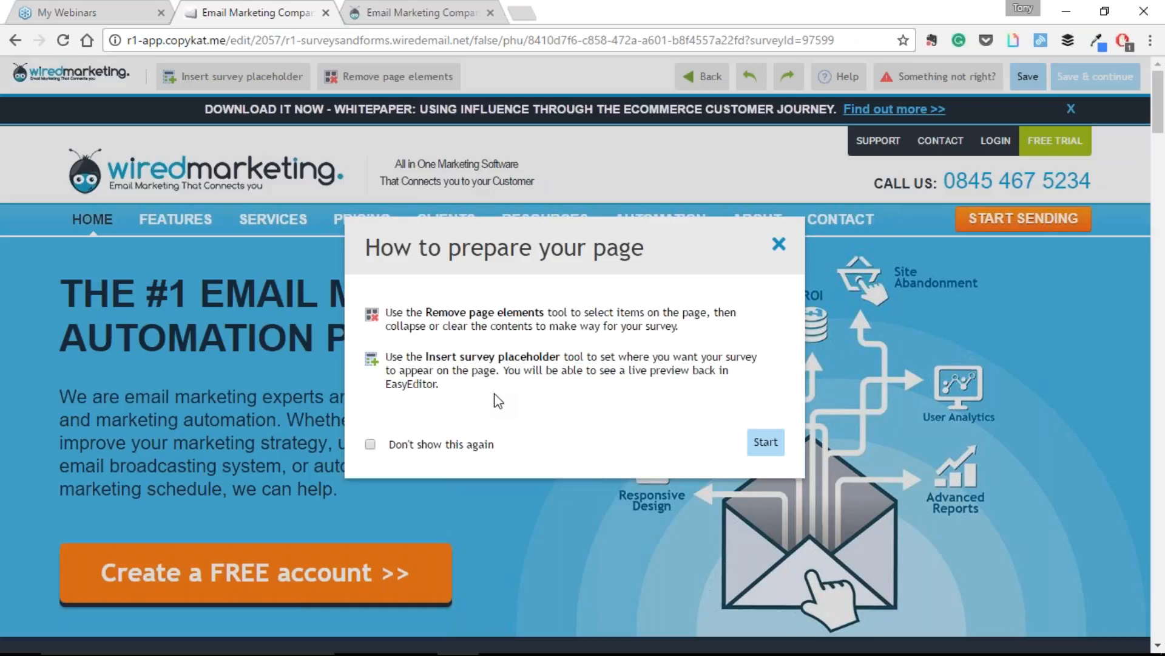
pyautogui.click(766, 443)
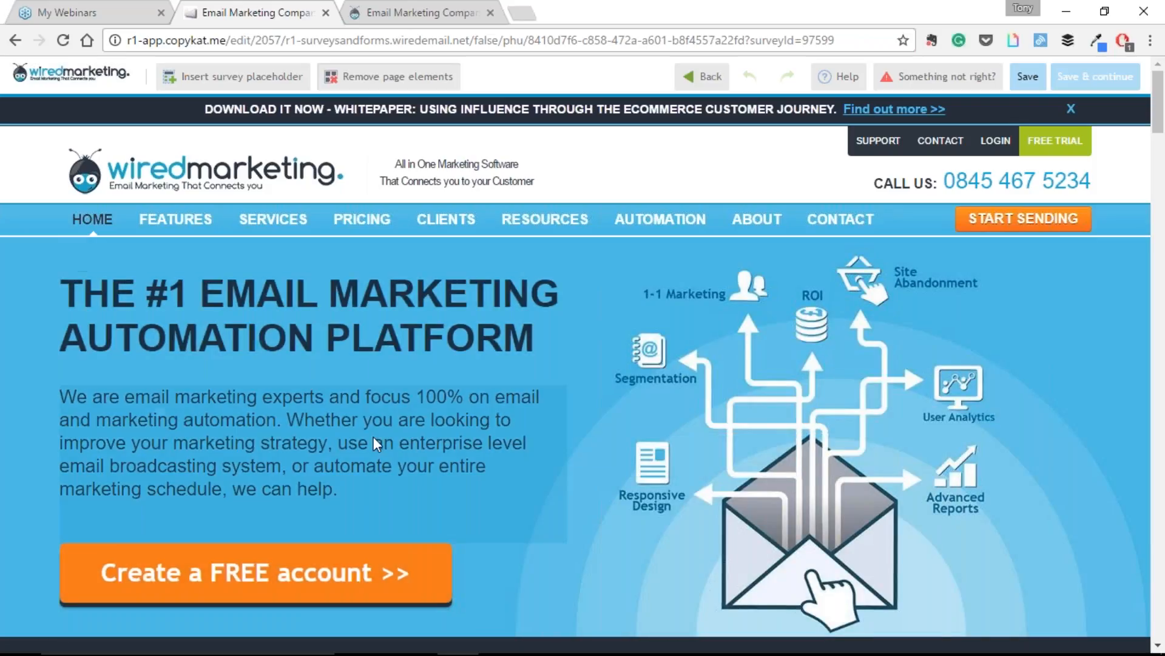
# Step: Clear the main heading from the page banner, and collapse the paragraph beneath it and the "Create a FREE account" button
pyautogui.click(351, 341)
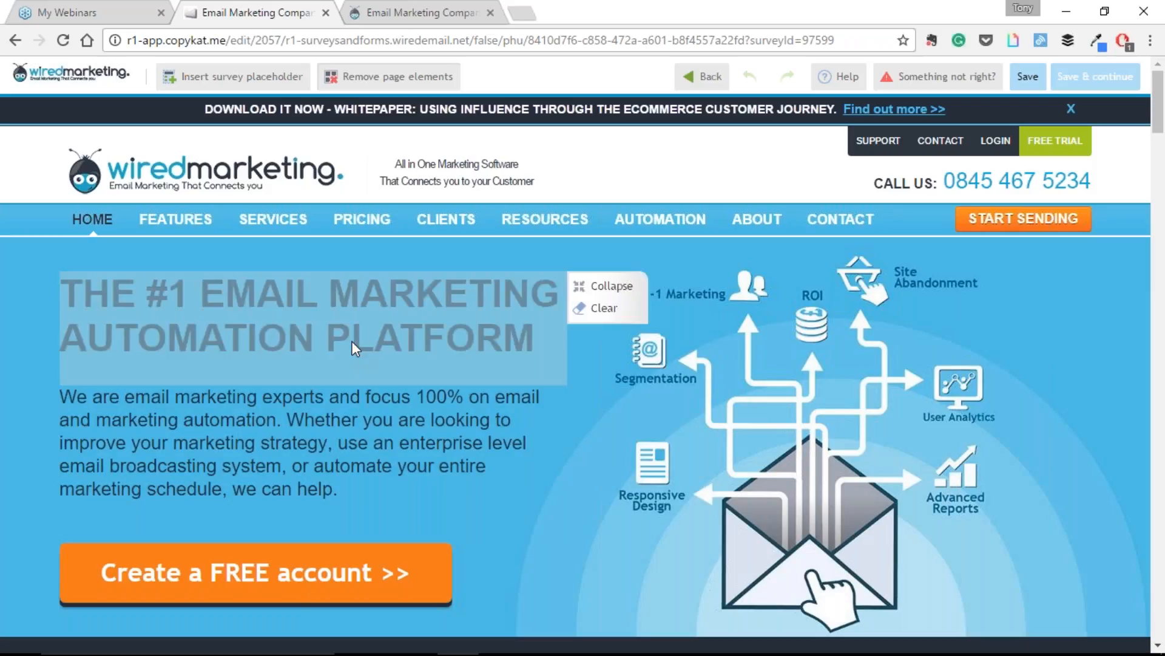
pyautogui.click(603, 308)
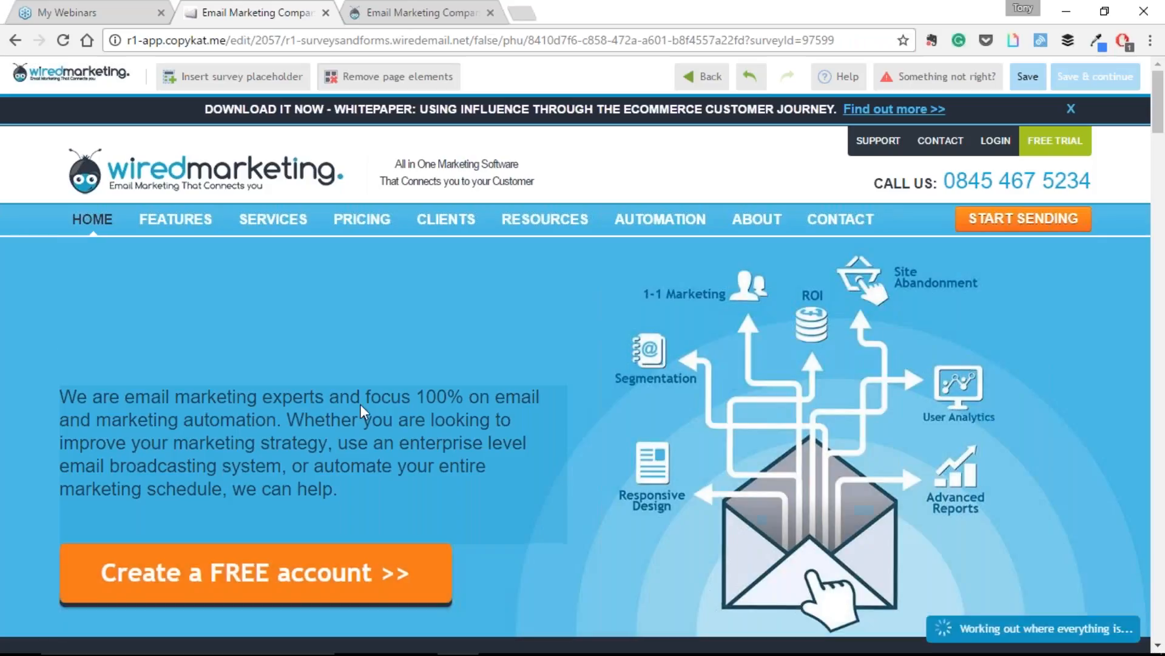
pyautogui.click(357, 406)
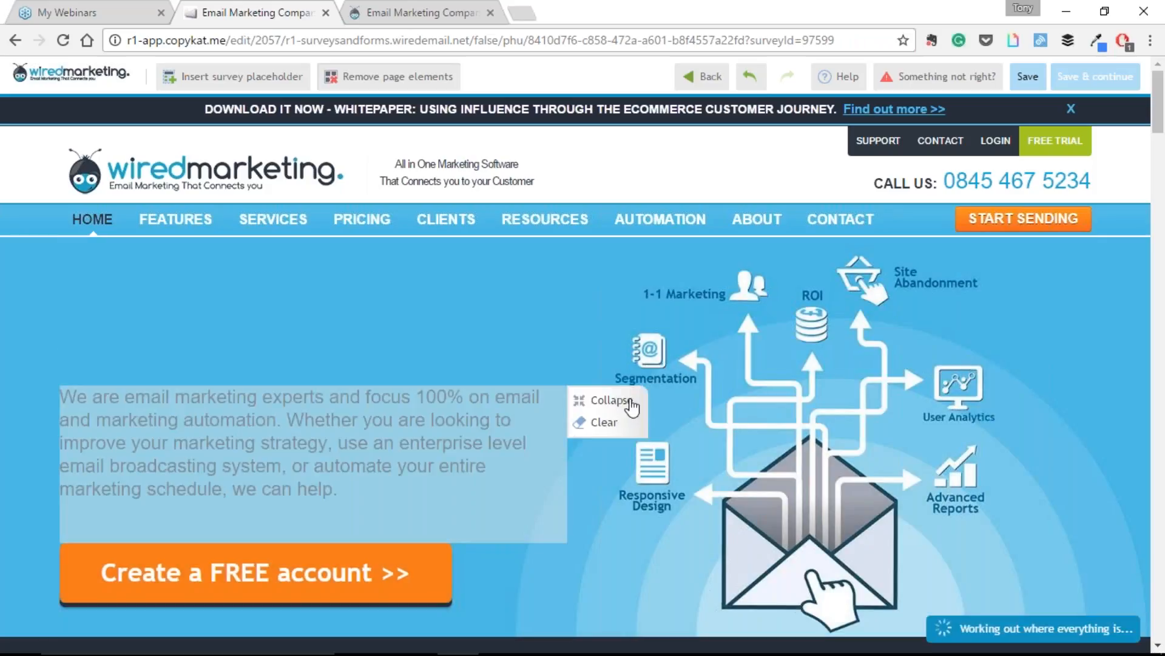
pyautogui.click(628, 420)
pyautogui.click(344, 416)
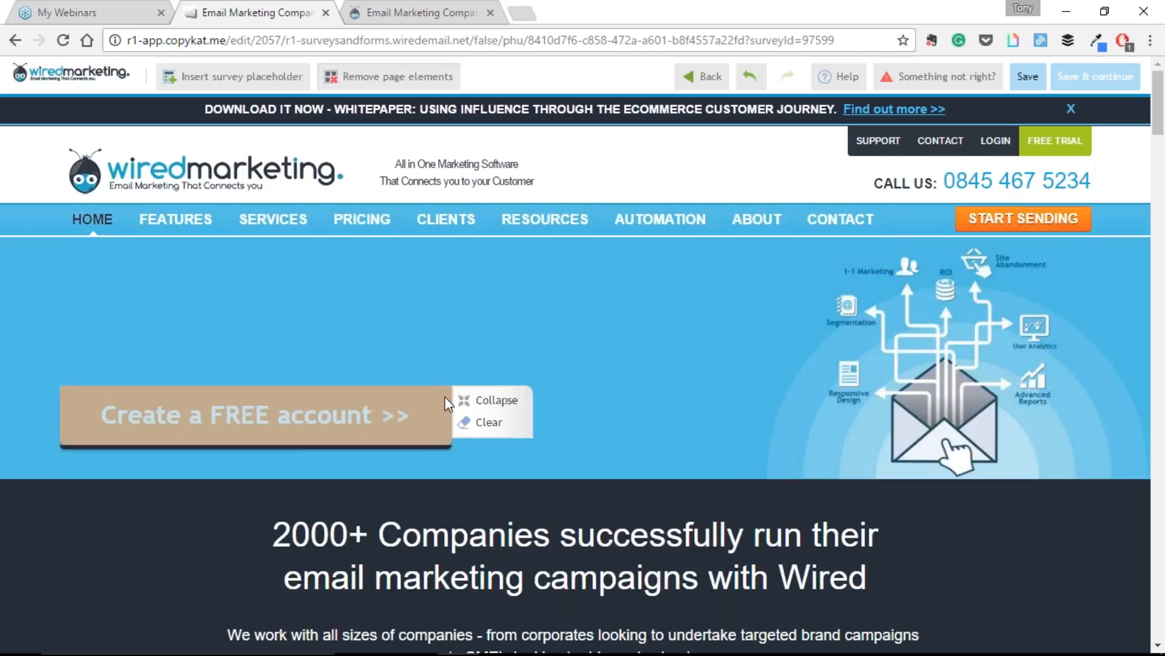
pyautogui.click(479, 422)
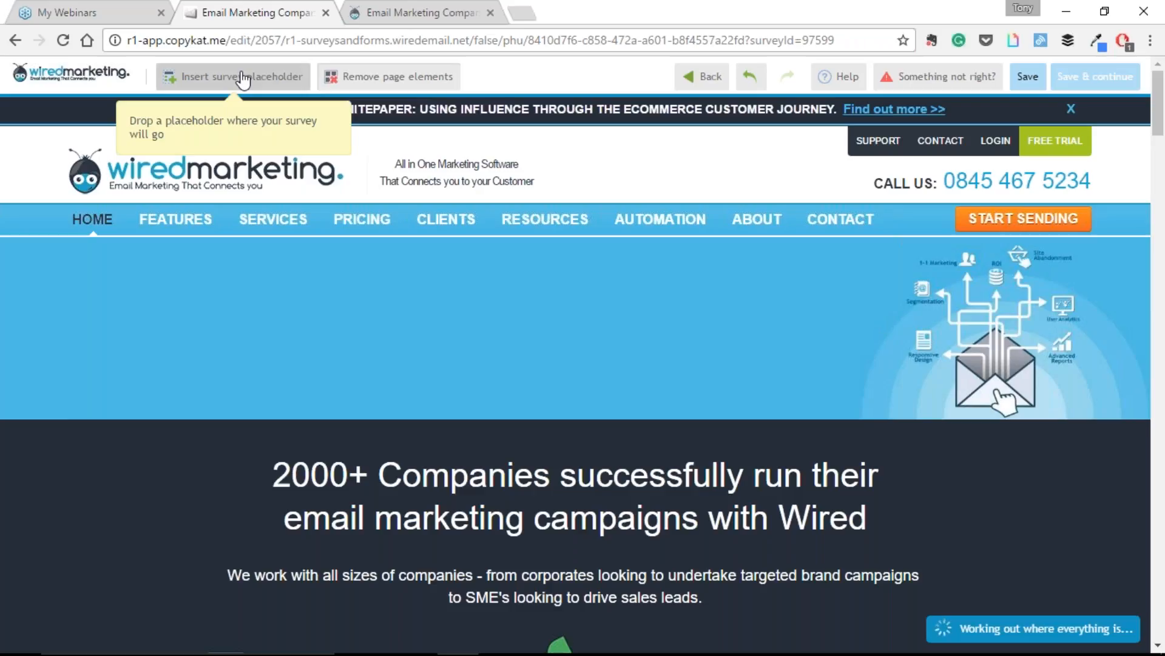
# Step: Insert the survey placeholder at the top of the blue banner below the site navigation, and save the surround to the survey
pyautogui.moveTo(243, 78); pyautogui.dragTo(299, 268)
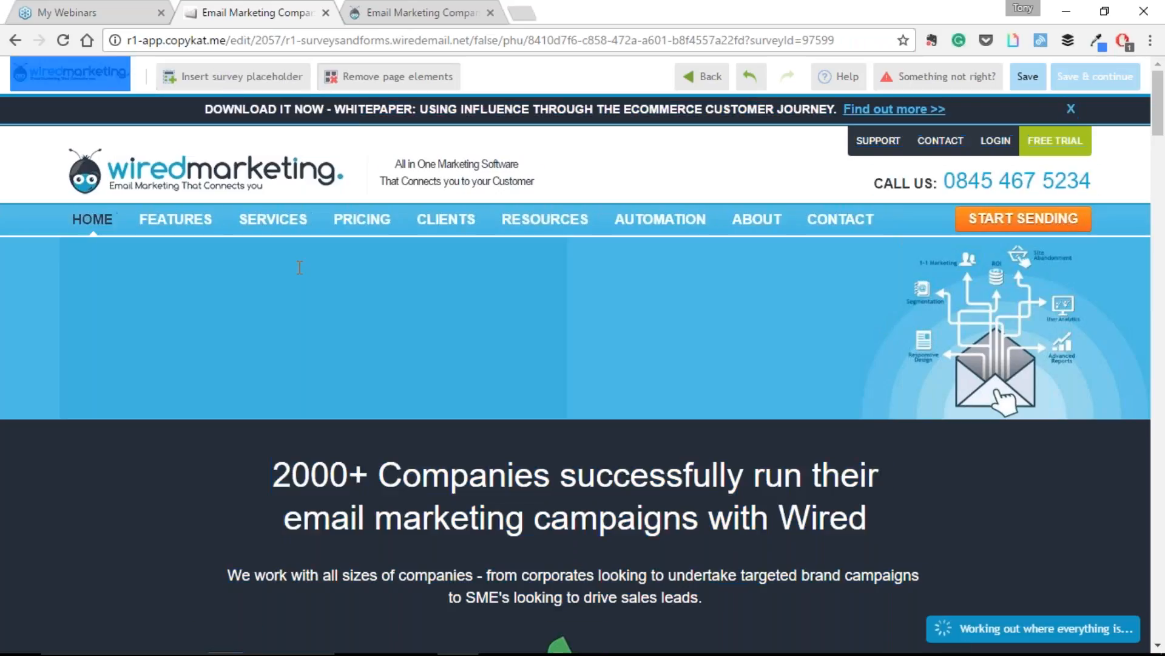
pyautogui.click(241, 84)
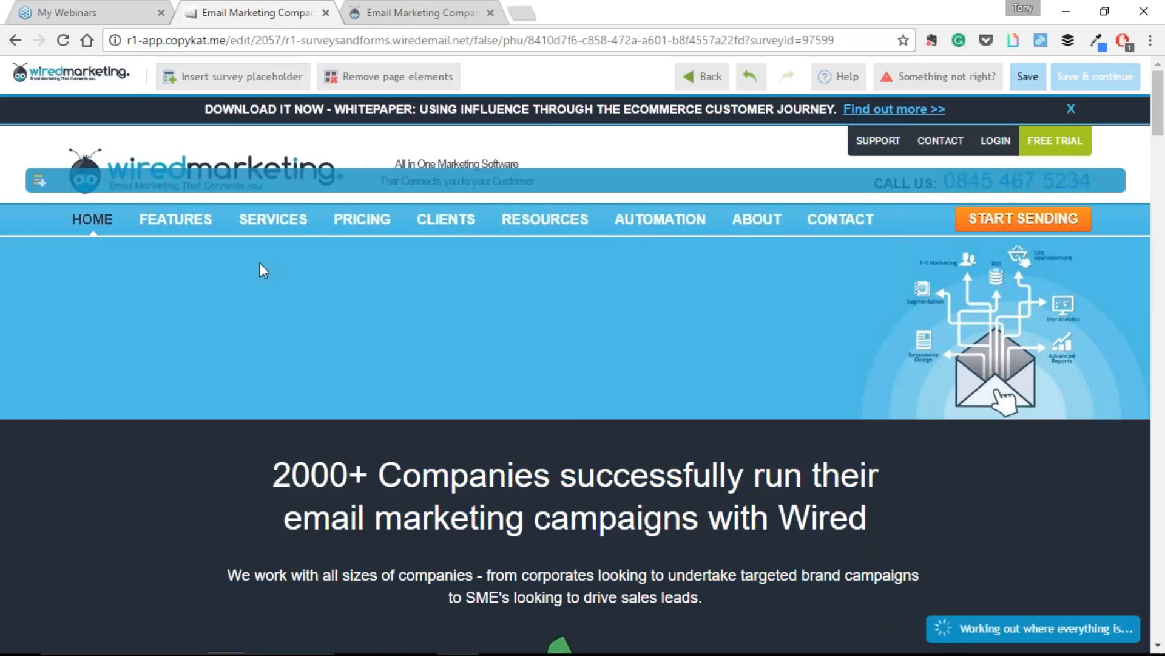
pyautogui.click(261, 314)
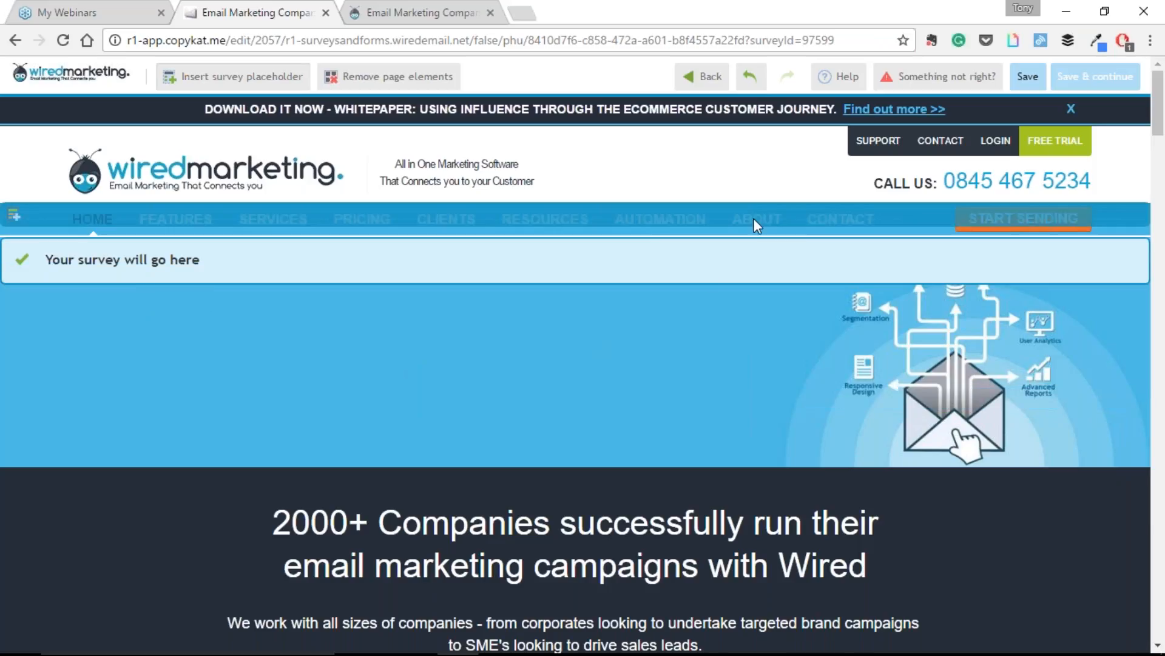
pyautogui.click(1072, 80)
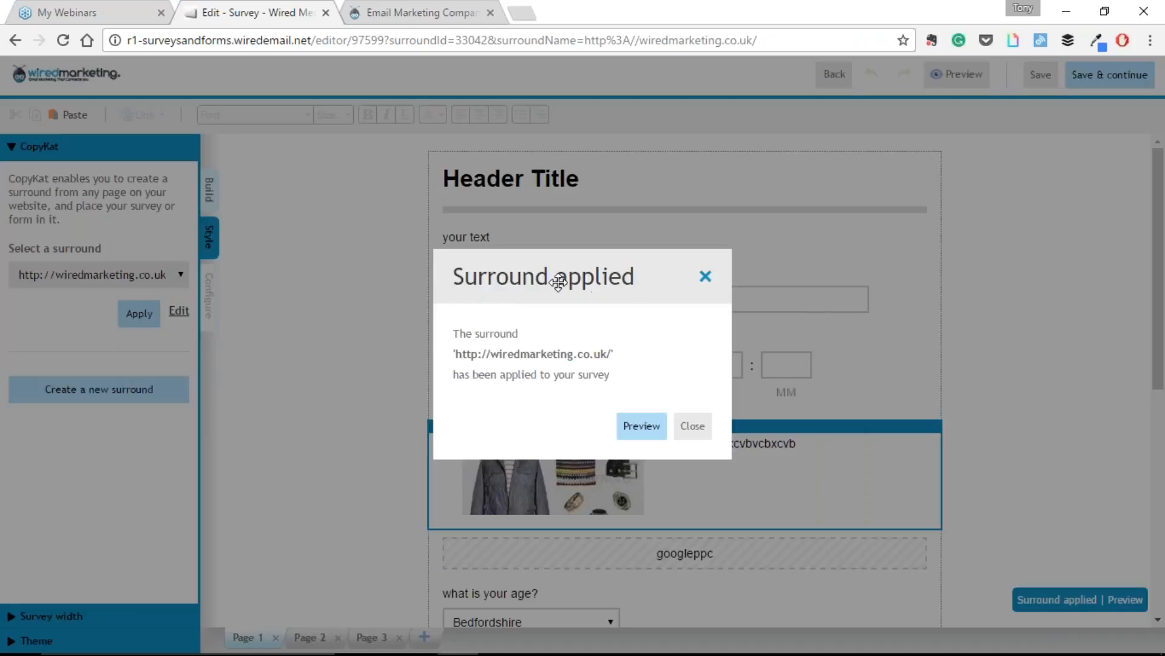
# Step: Preview the survey inside the website surround, examine the page from header to survey end, and close the preview
pyautogui.click(649, 429)
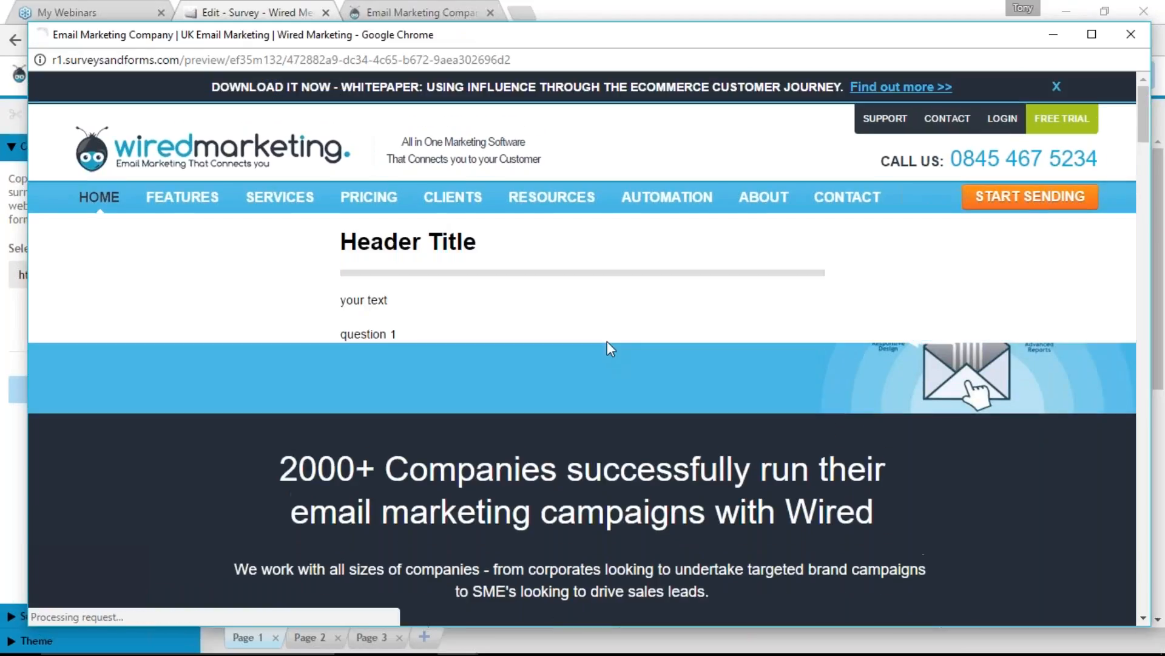
pyautogui.scroll(-1, 891, 347)
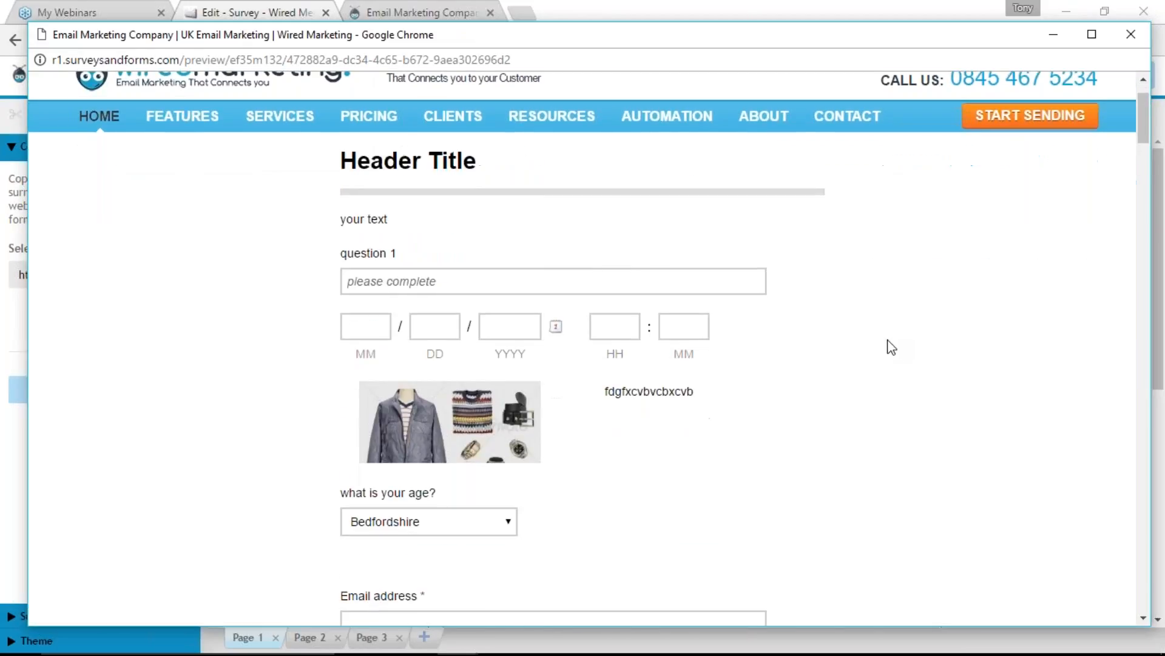
pyautogui.scroll(-5, 891, 347)
pyautogui.scroll(2, 898, 357)
pyautogui.scroll(-3, 899, 357)
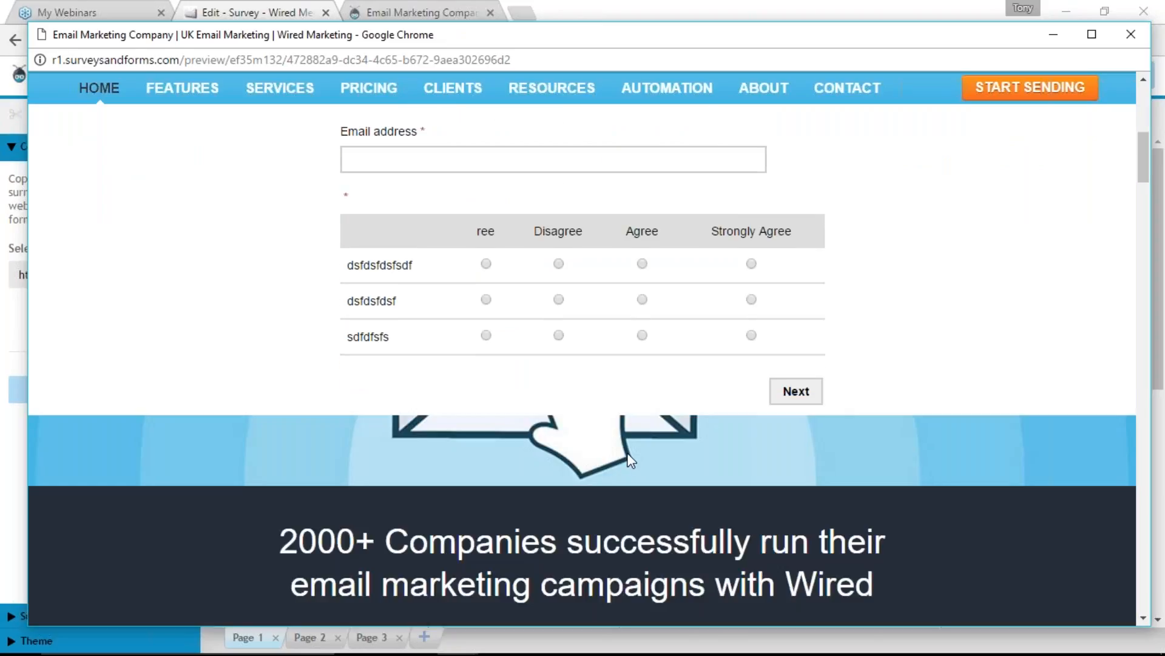
pyautogui.scroll(7, 638, 443)
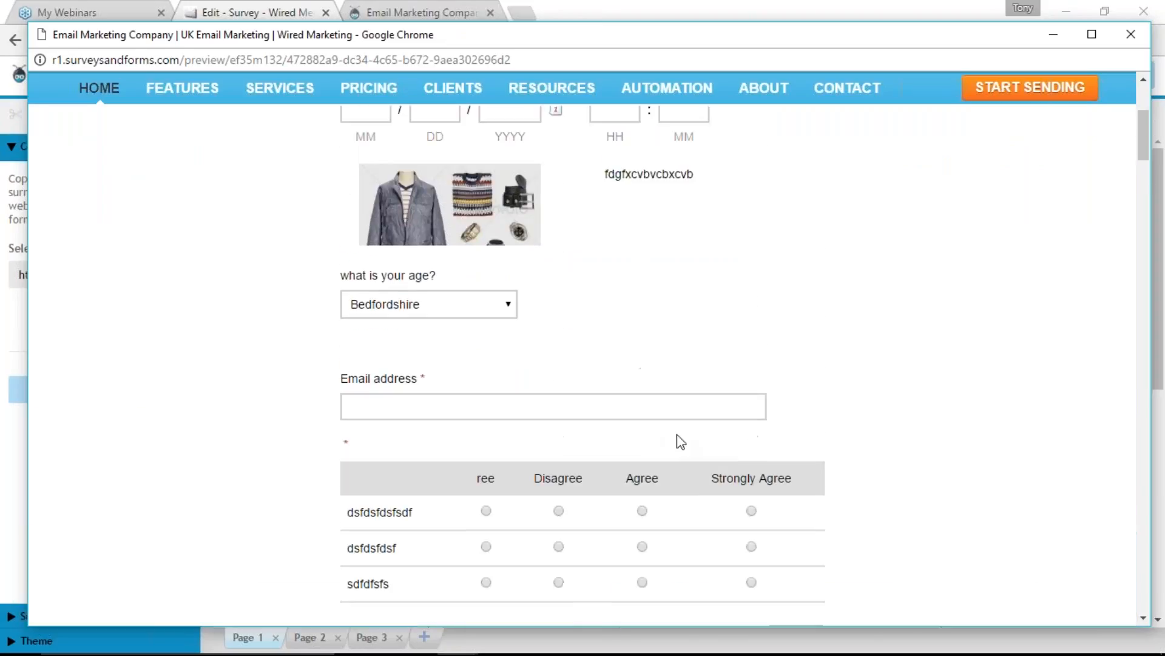
pyautogui.scroll(2, 777, 366)
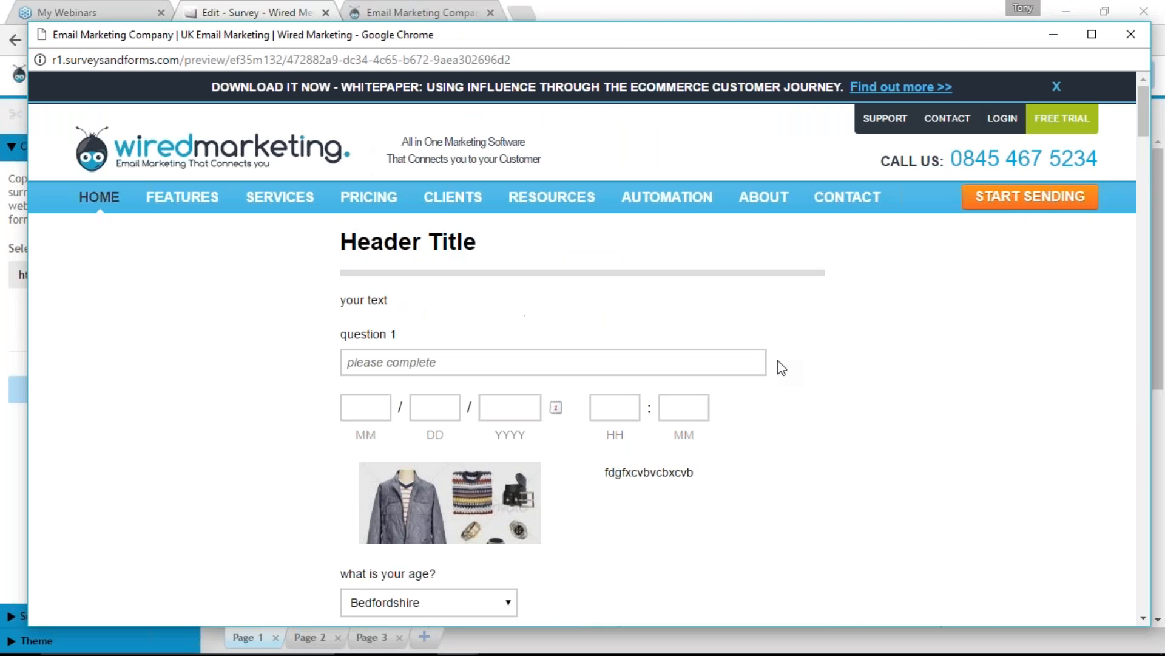
pyautogui.scroll(-1, 779, 359)
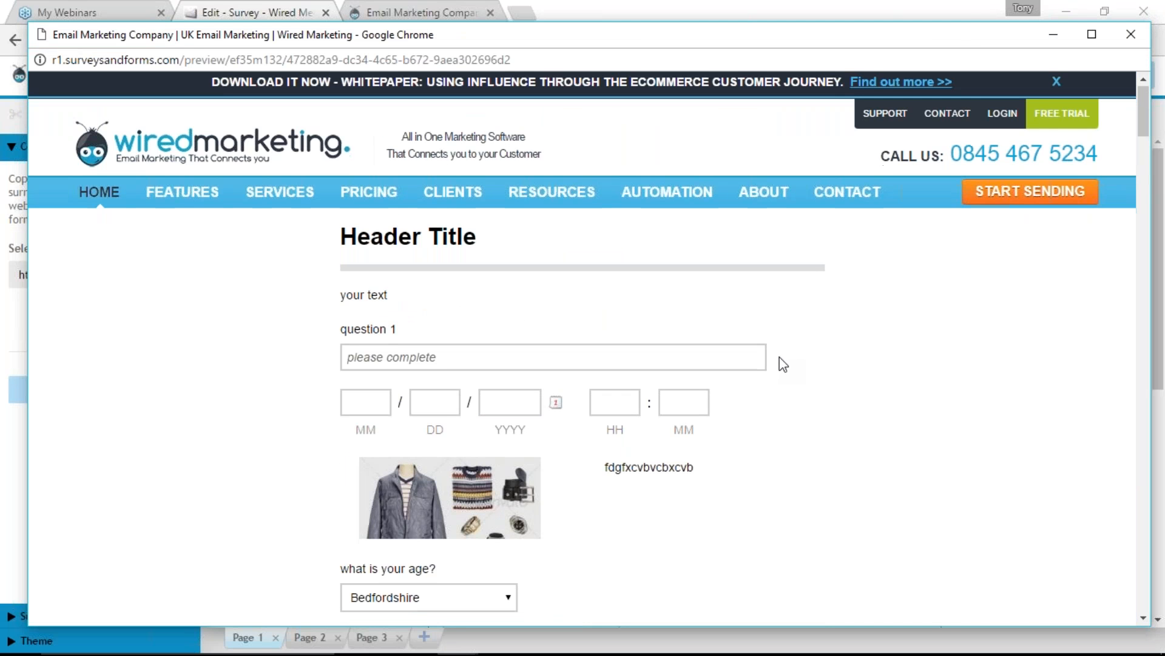
pyautogui.scroll(-3, 783, 364)
pyautogui.scroll(3, 780, 362)
pyautogui.scroll(-7, 780, 362)
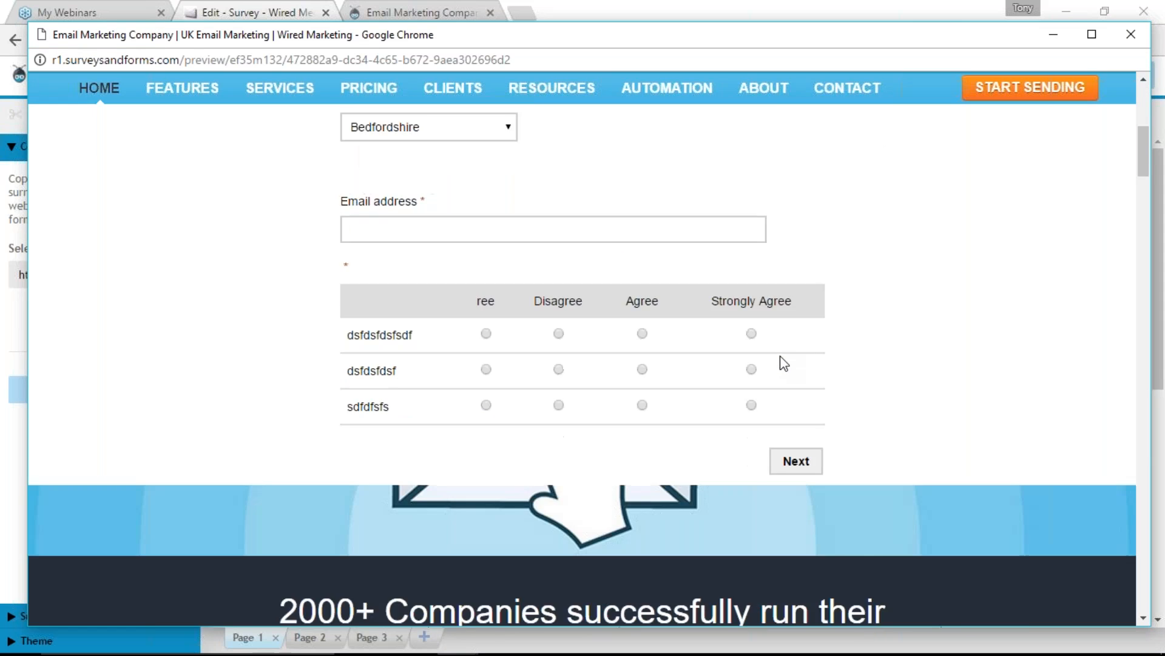
pyautogui.scroll(-10, 783, 363)
pyautogui.scroll(15, 783, 363)
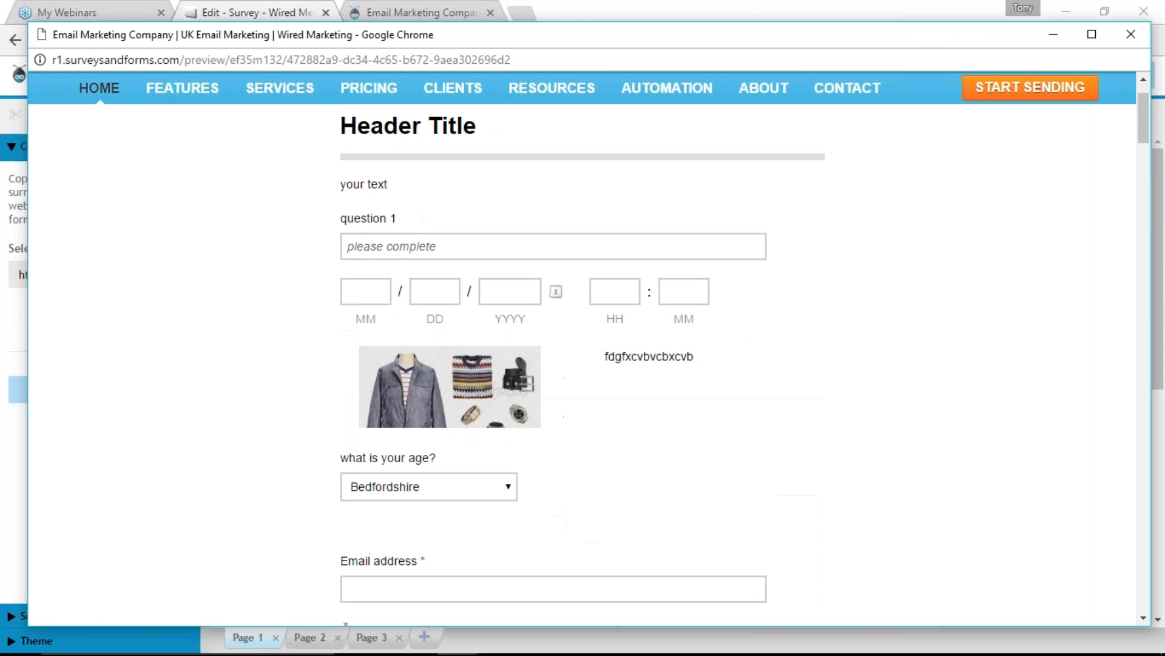
pyautogui.scroll(2, 783, 363)
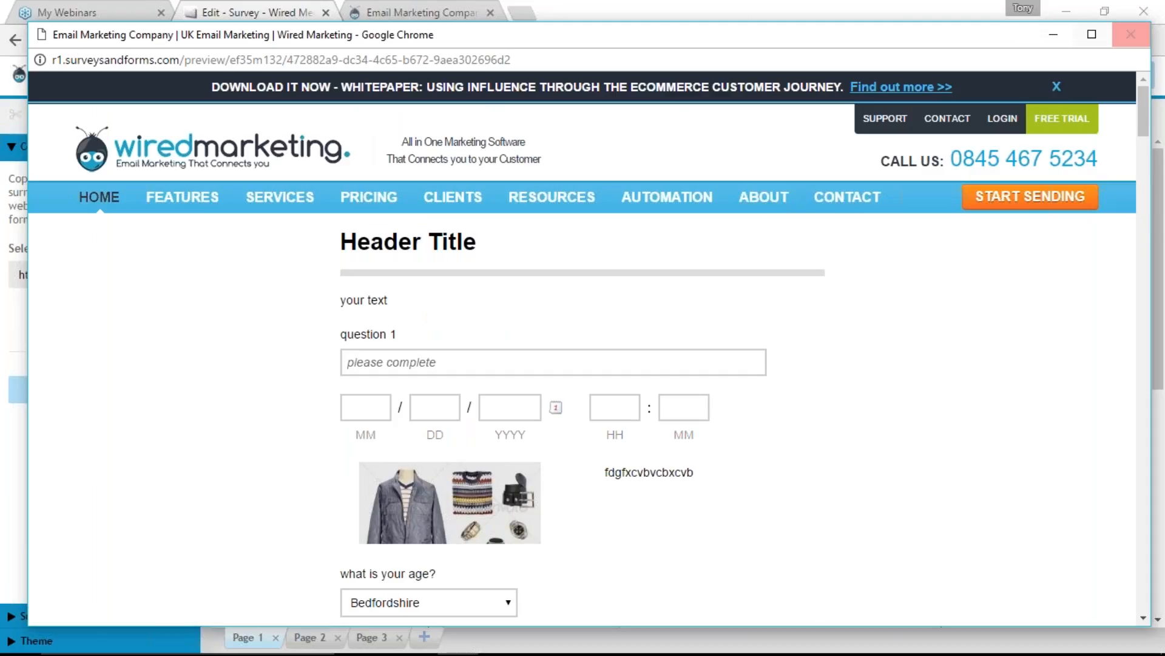
pyautogui.click(1131, 39)
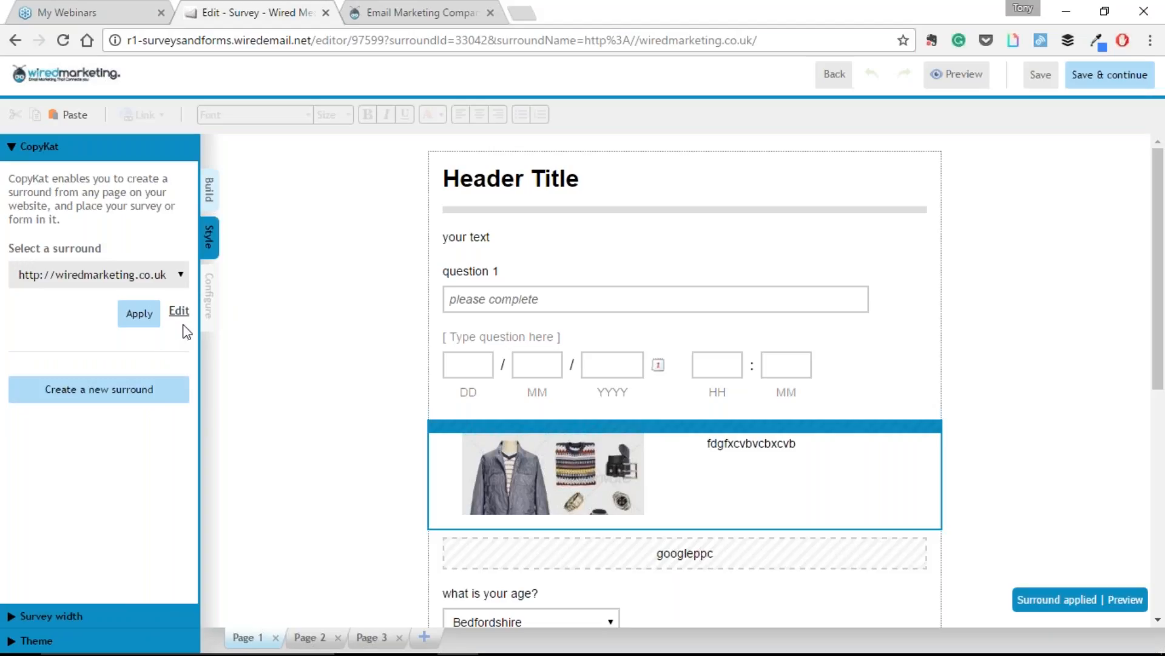
# Step: Set the survey's surround to None, apply it, and check the plain survey in a preview
pyautogui.click(181, 278)
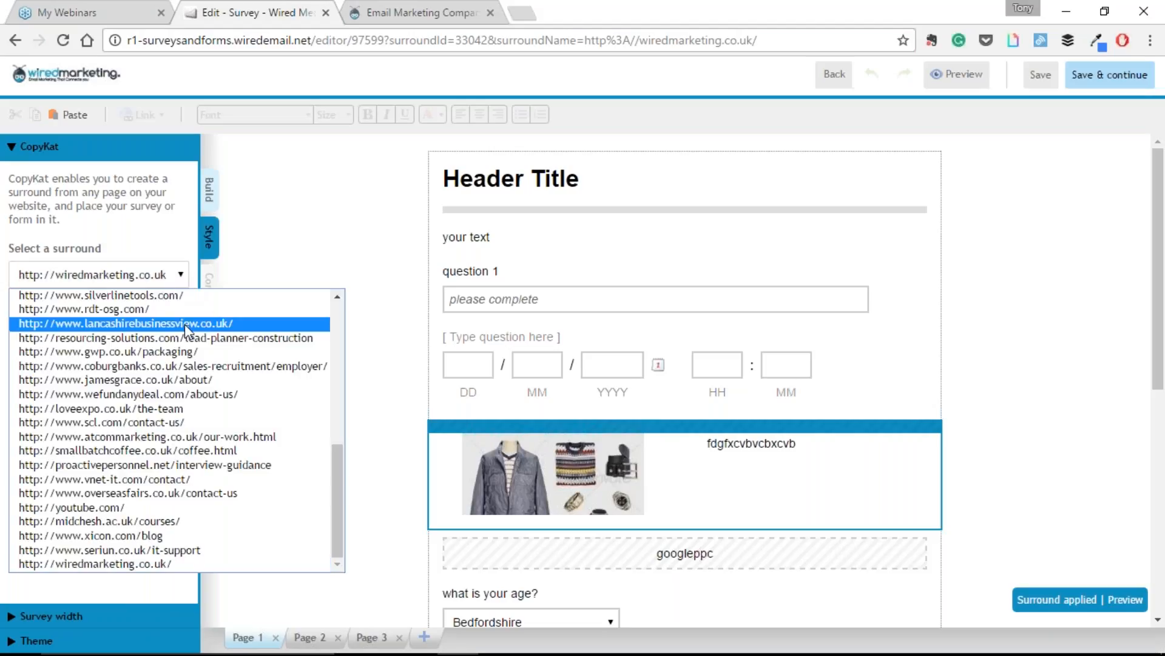
pyautogui.scroll(6, 188, 326)
pyautogui.click(116, 295)
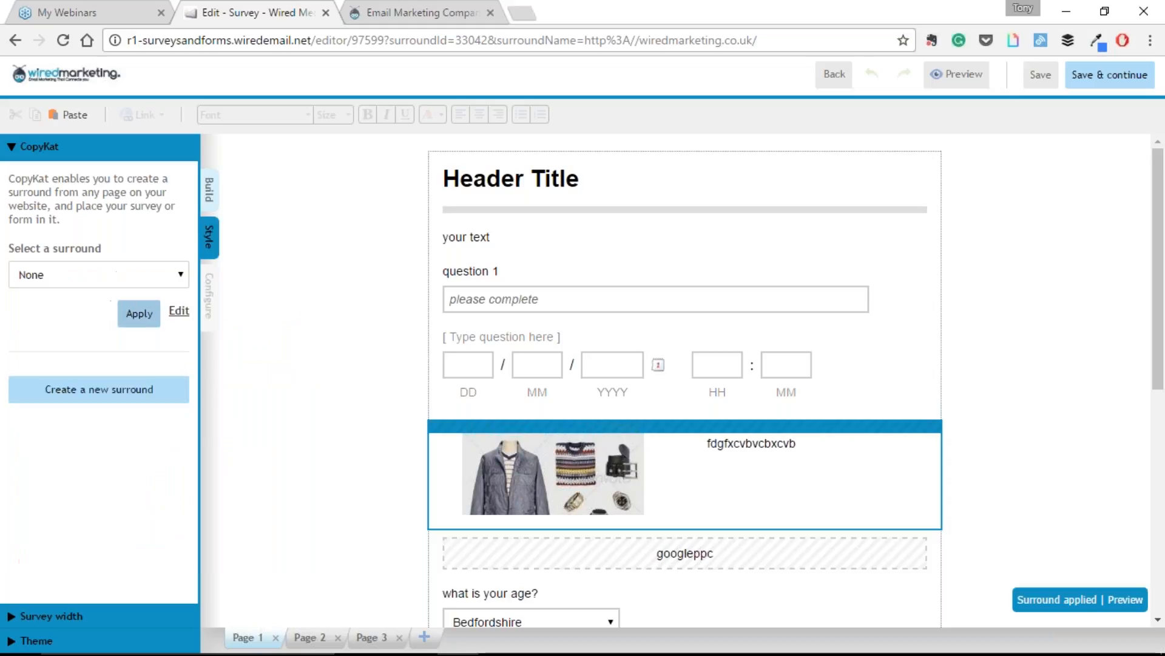
pyautogui.click(129, 314)
pyautogui.click(625, 408)
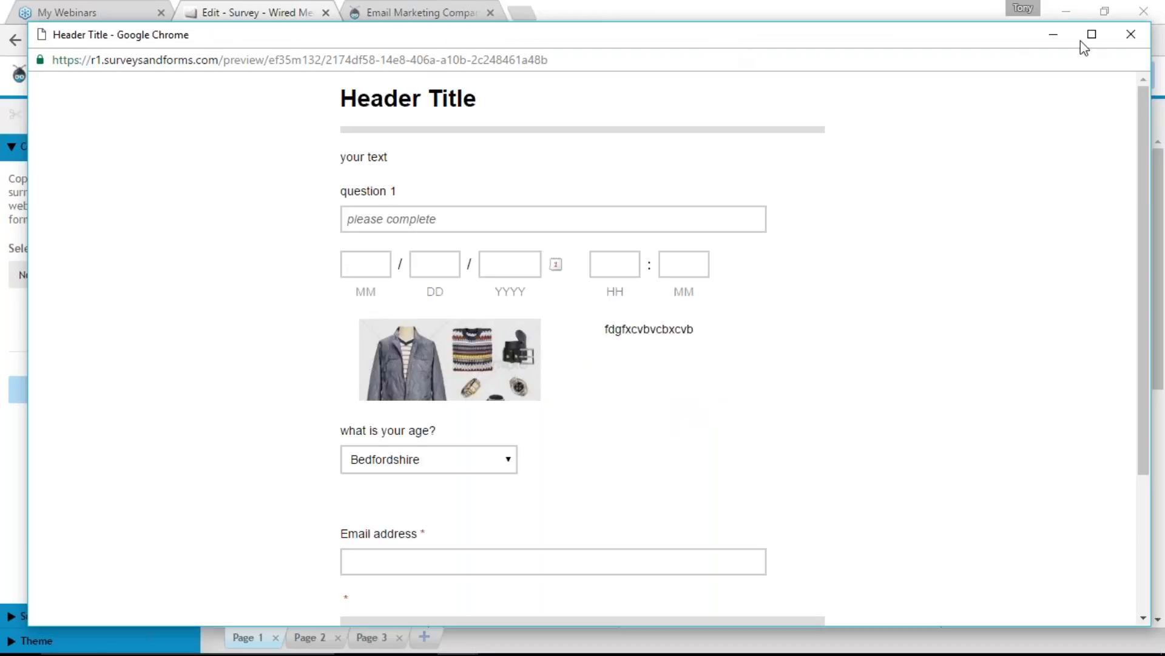
pyautogui.click(1132, 35)
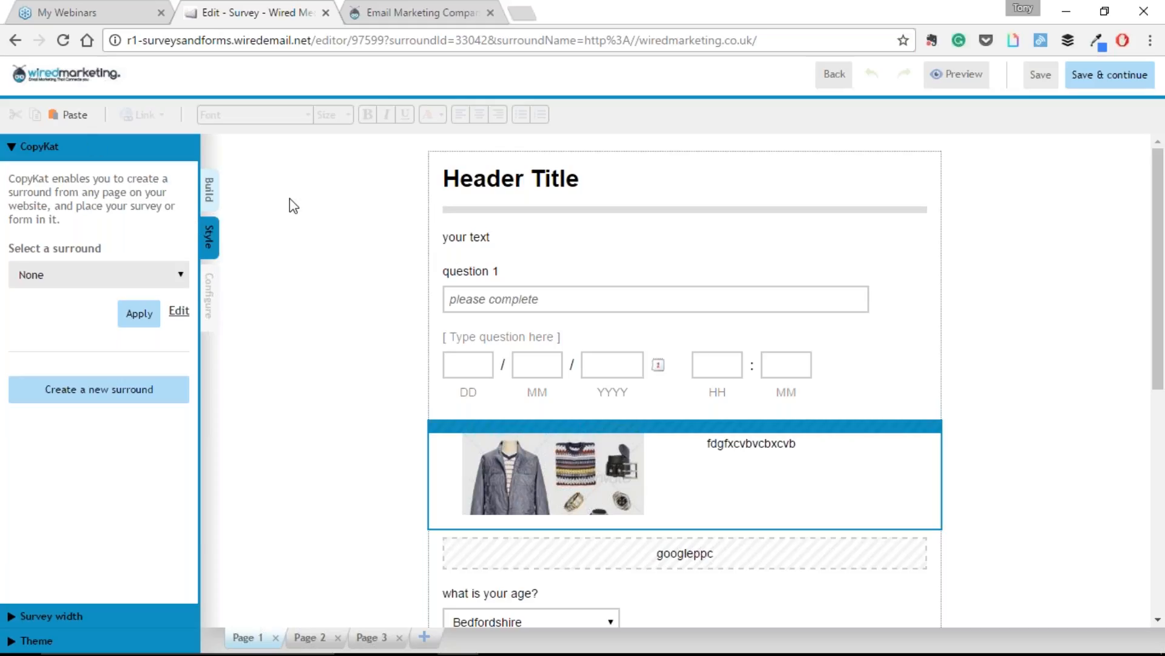
# Step: View the survey width options, and try several preset themes, including Dublin and Sydney, before applying Tokyo
pyautogui.click(61, 617)
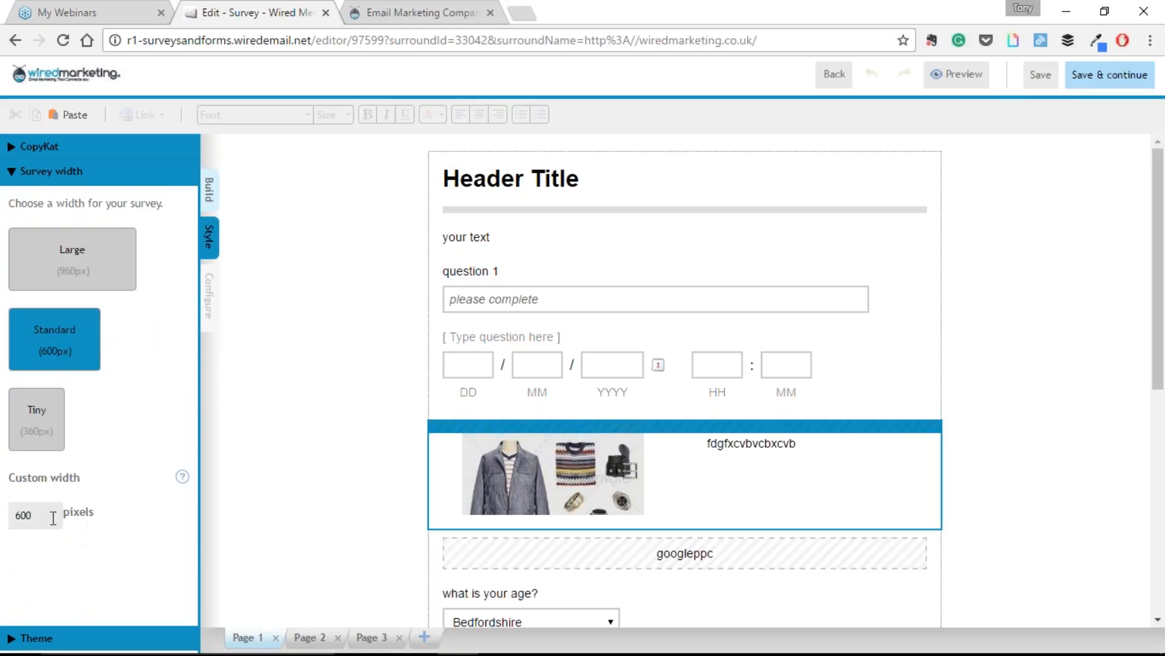
pyautogui.click(36, 638)
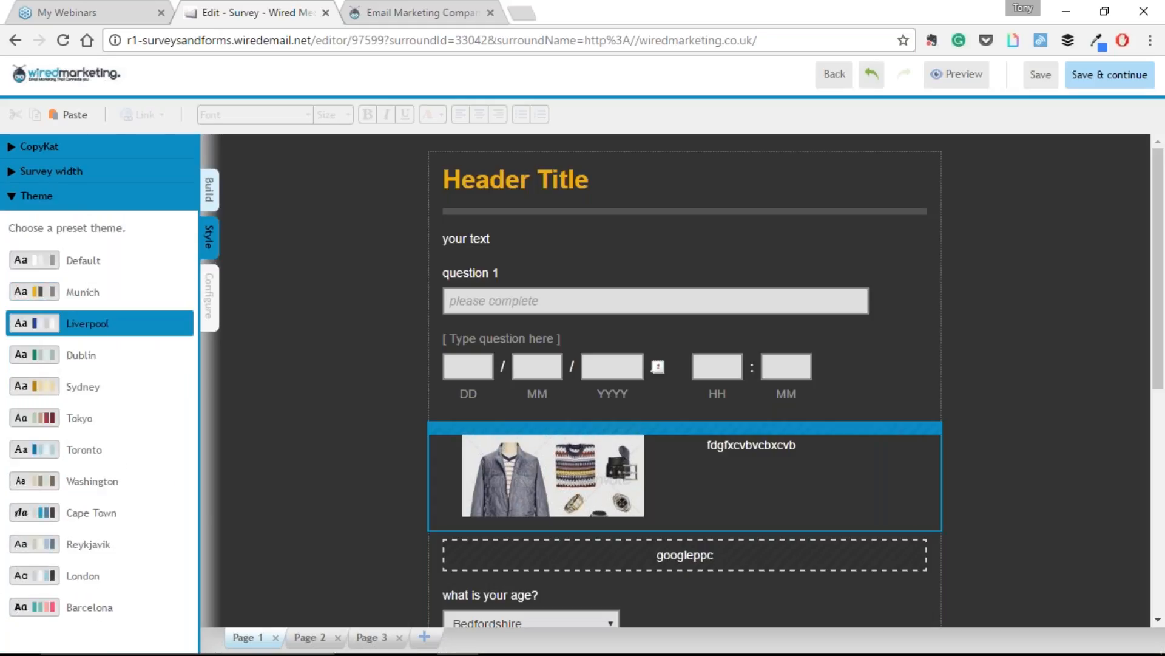
pyautogui.click(82, 355)
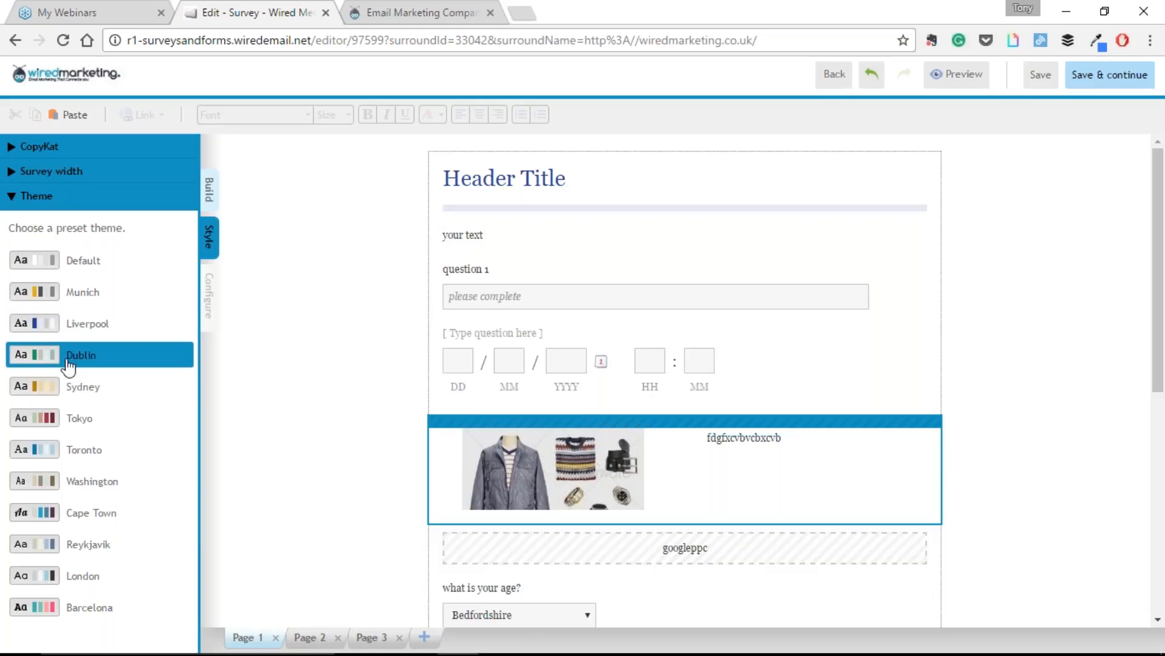
pyautogui.click(61, 386)
pyautogui.click(80, 419)
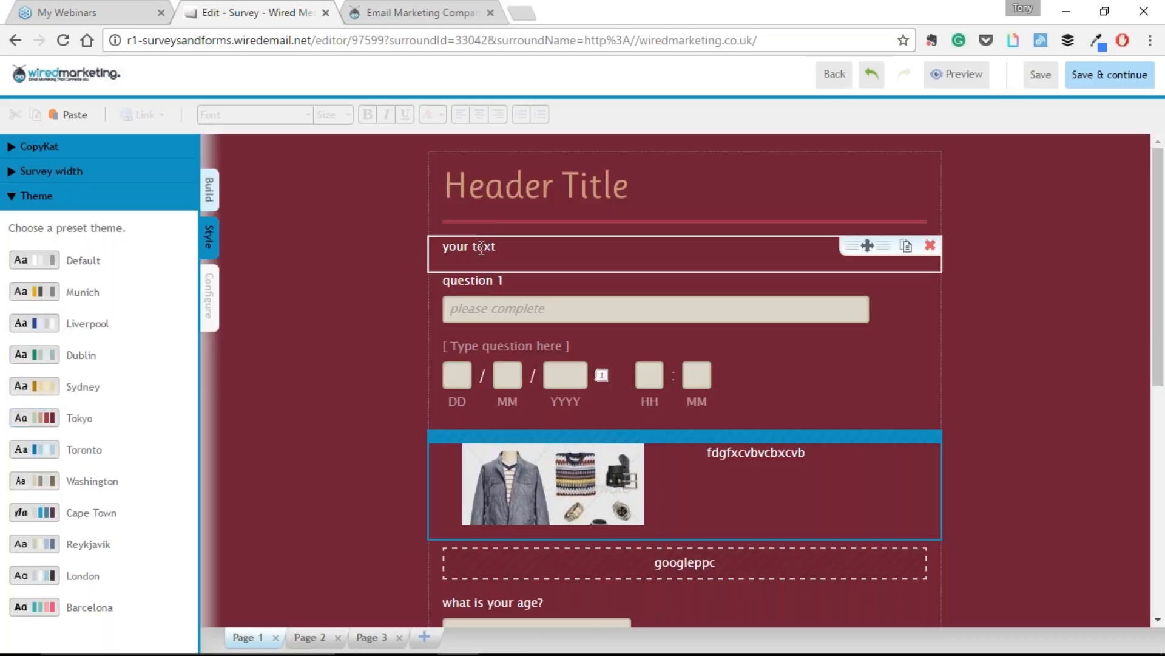
# Step: View the font and size options for the "your text" paragraph below the header title
pyautogui.click(482, 248)
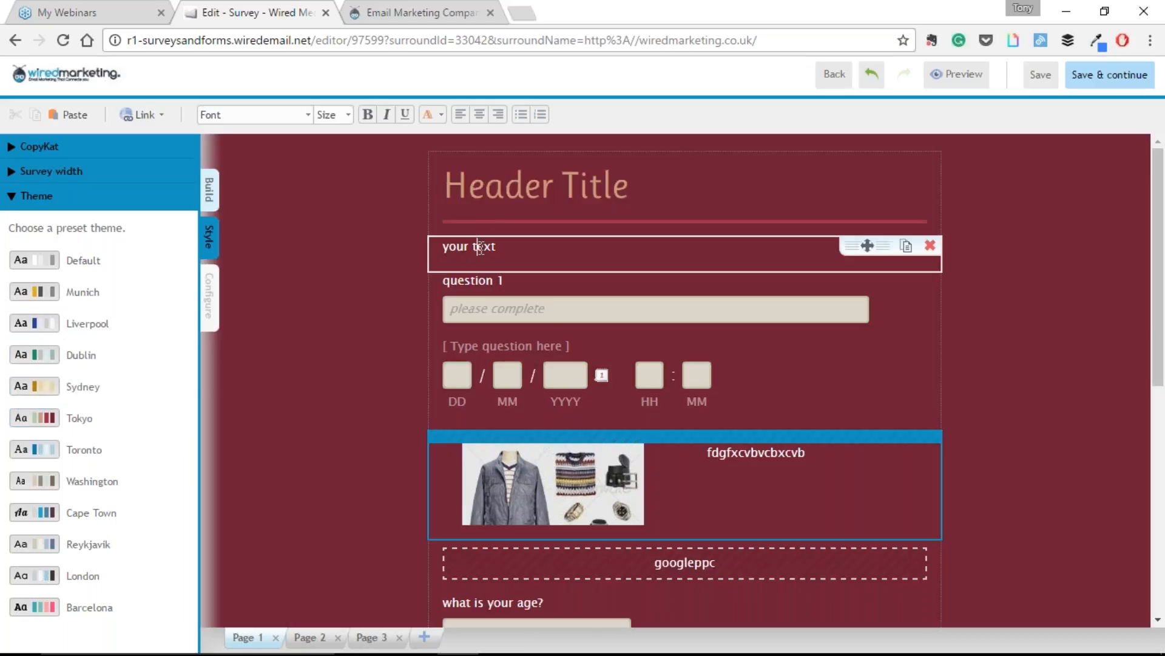
pyautogui.click(490, 280)
pyautogui.click(486, 246)
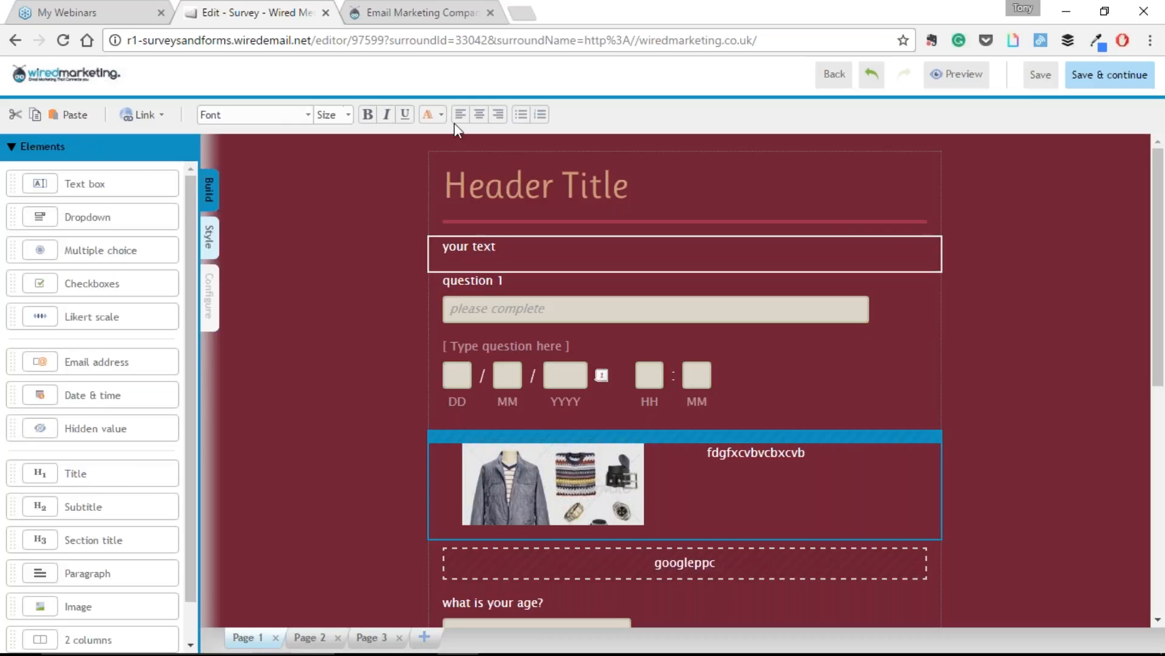
pyautogui.click(308, 116)
pyautogui.click(350, 118)
pyautogui.click(351, 119)
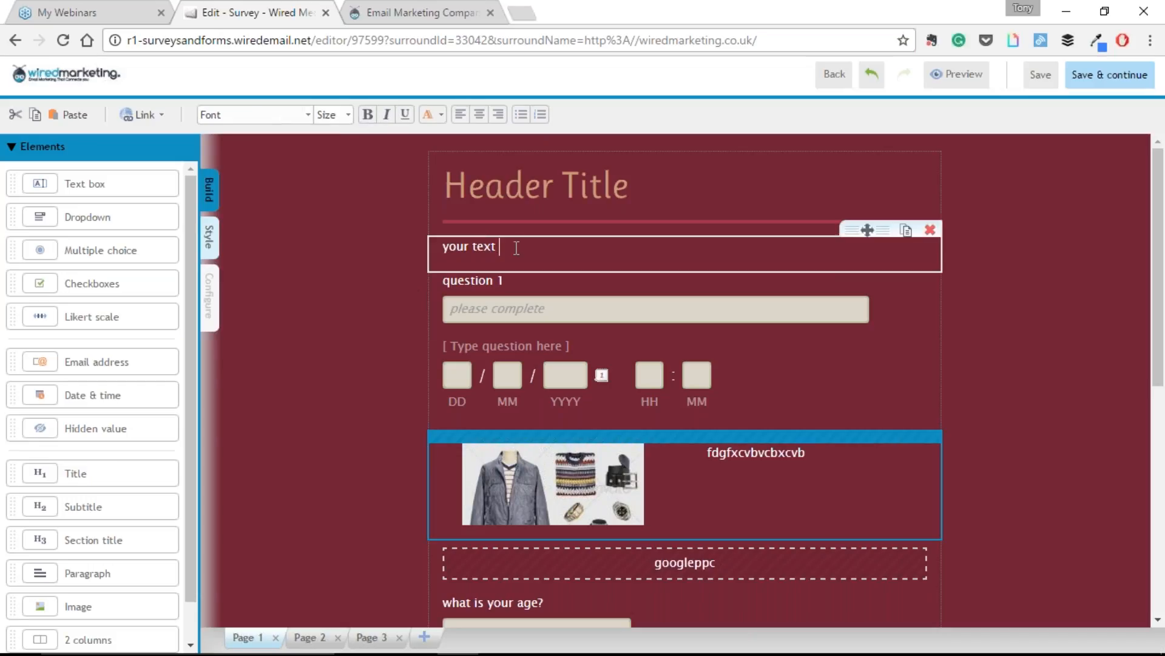
# Step: View the link settings for the word "text" in the "your text" paragraph, and cancel without inserting a link
pyautogui.moveTo(516, 246); pyautogui.dragTo(439, 248)
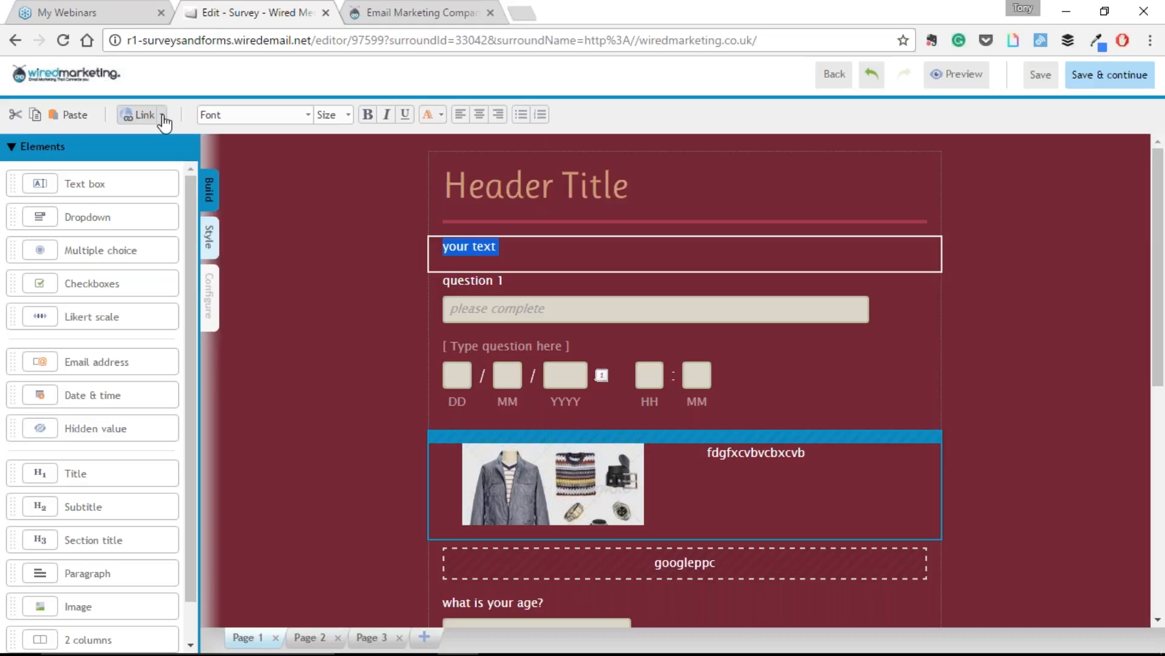
pyautogui.click(158, 115)
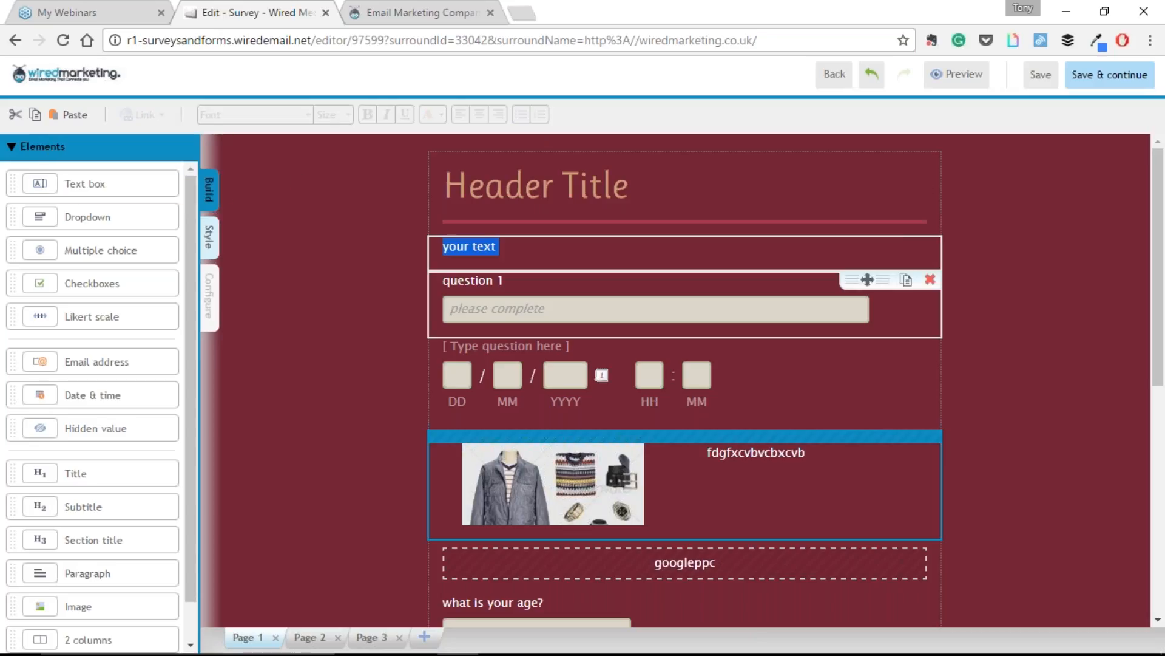
pyautogui.click(511, 250)
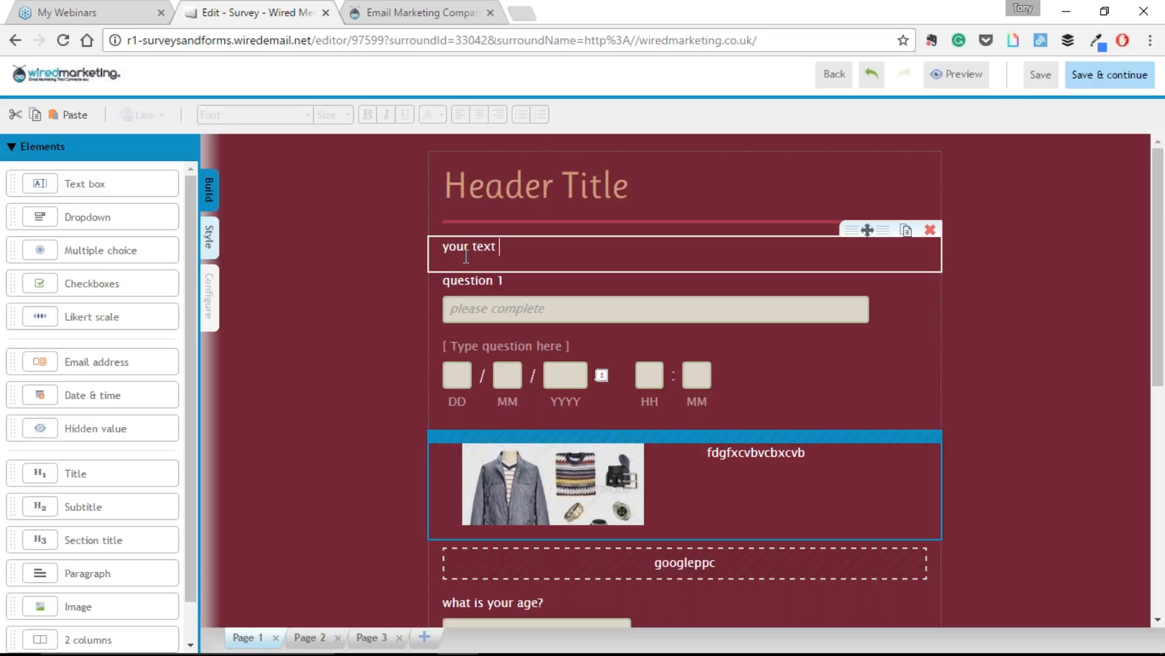
pyautogui.tripleClick(469, 247)
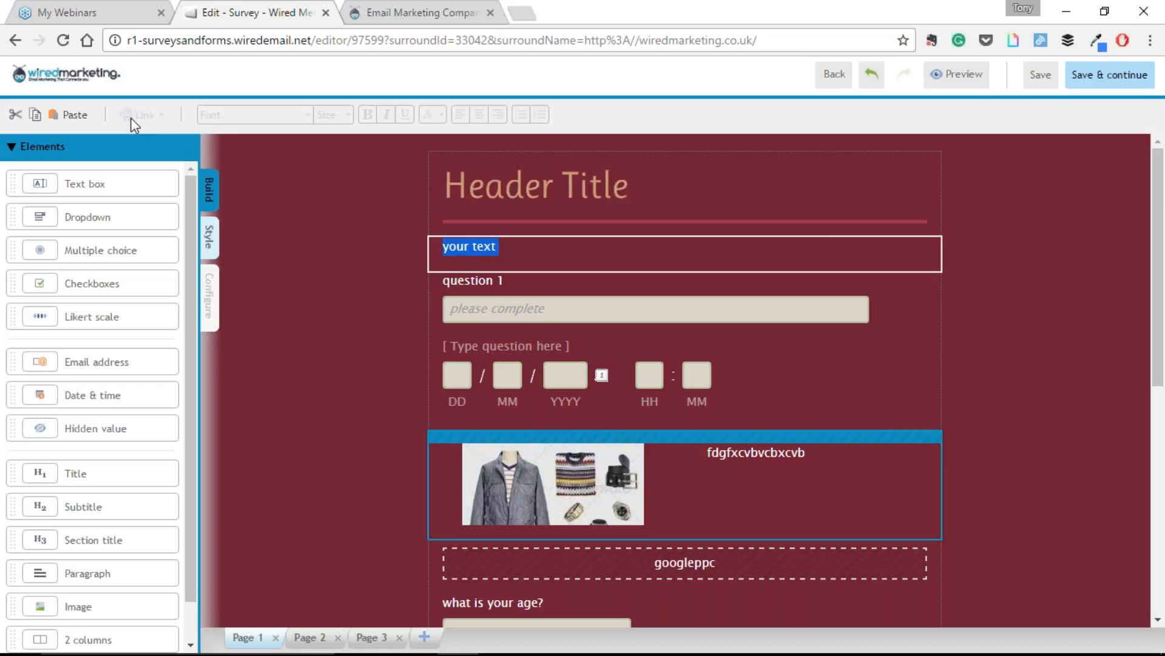
pyautogui.click(484, 282)
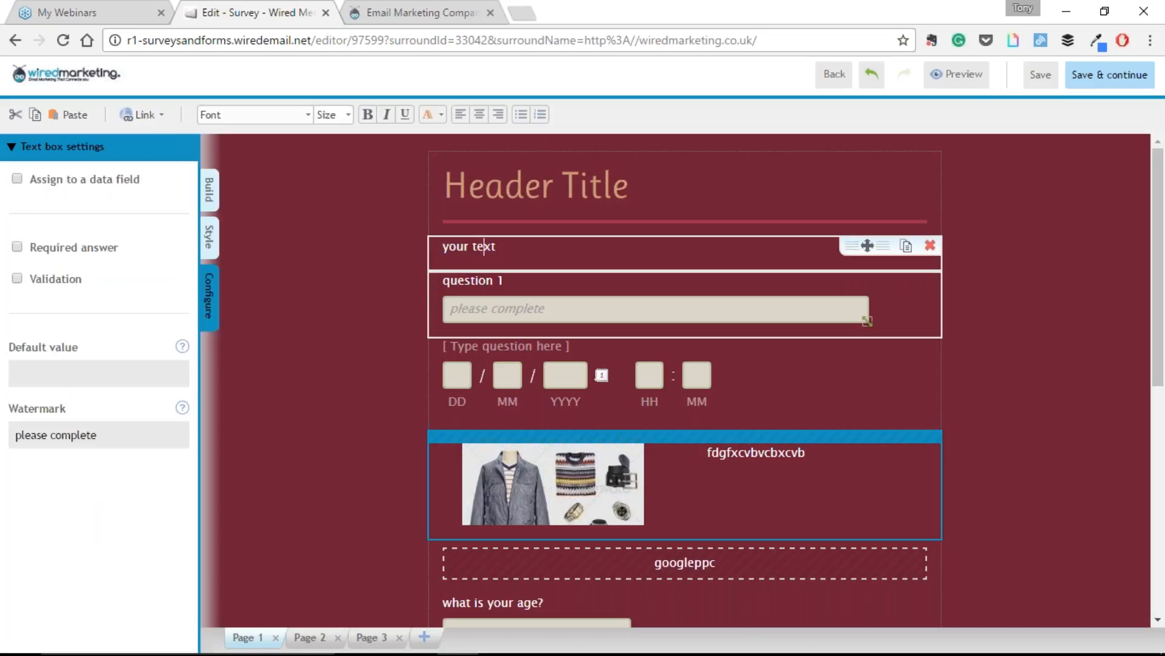
pyautogui.click(484, 246)
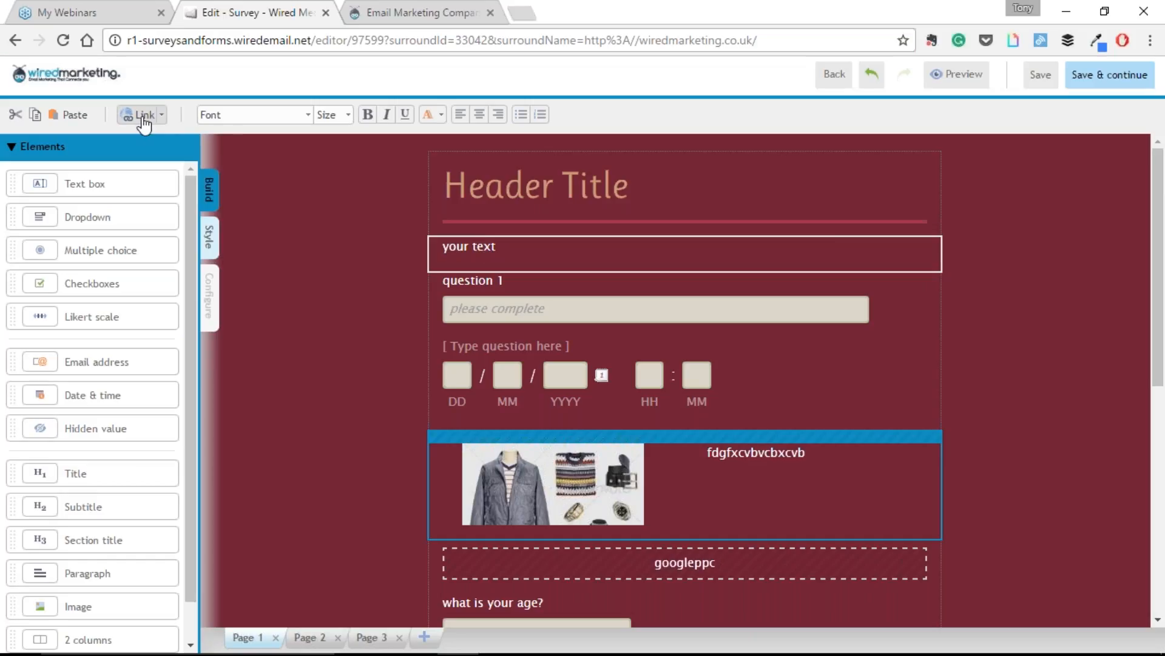
pyautogui.click(140, 114)
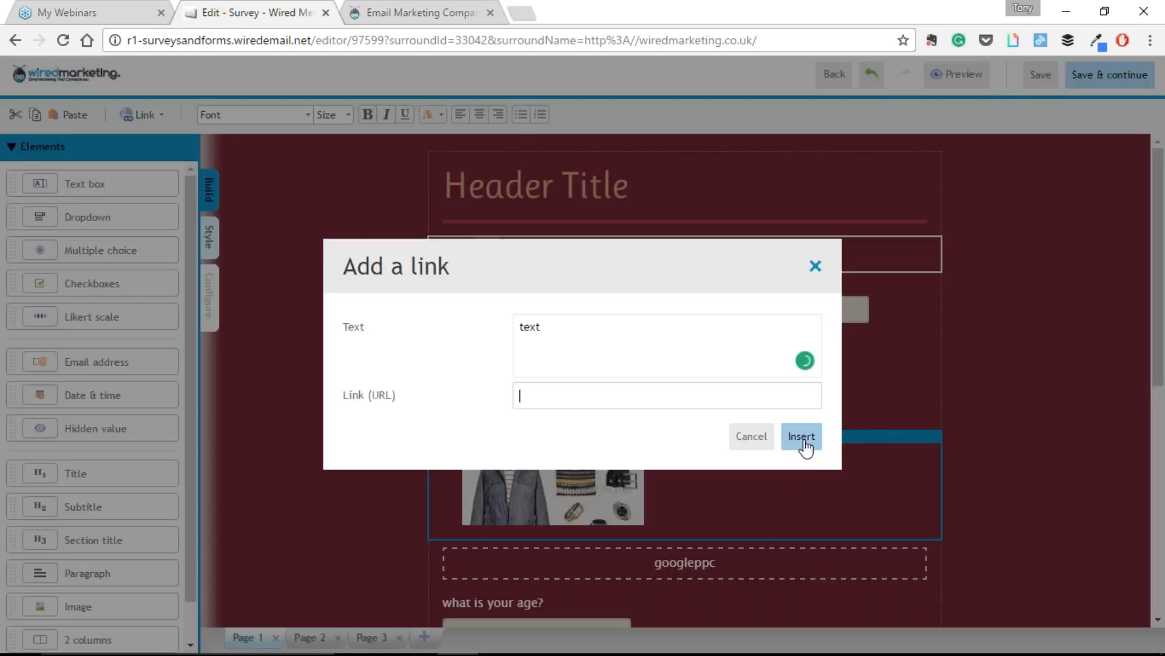
pyautogui.click(762, 441)
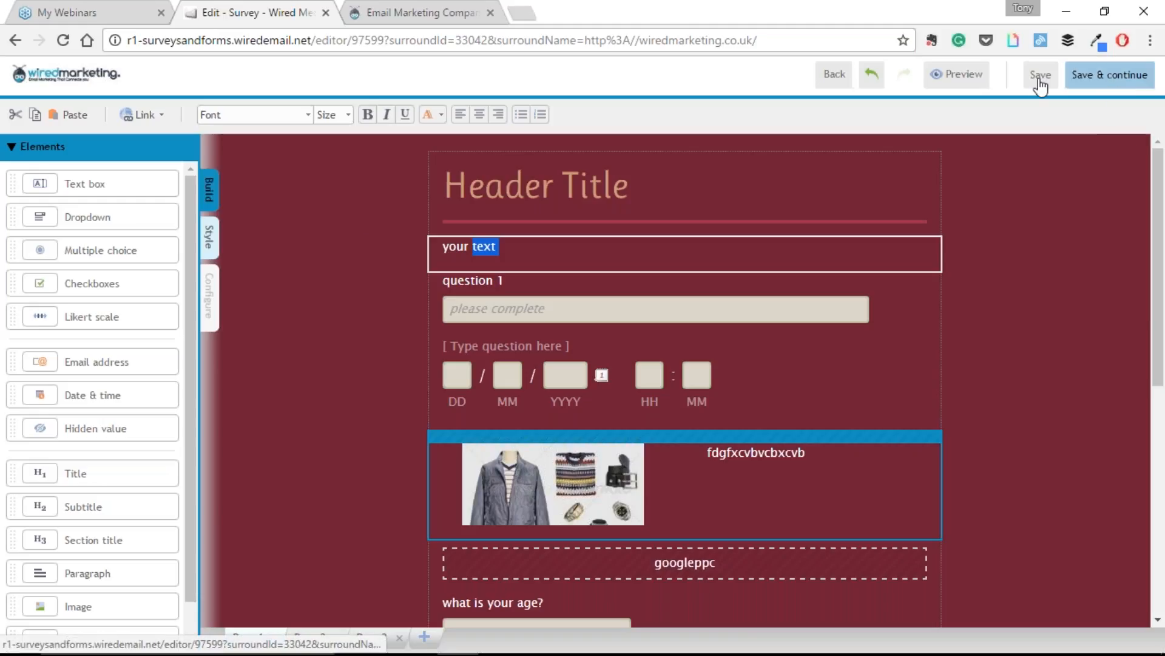
# Step: Check the themed survey in a preview, and save it to continue to the survey settings
pyautogui.click(970, 75)
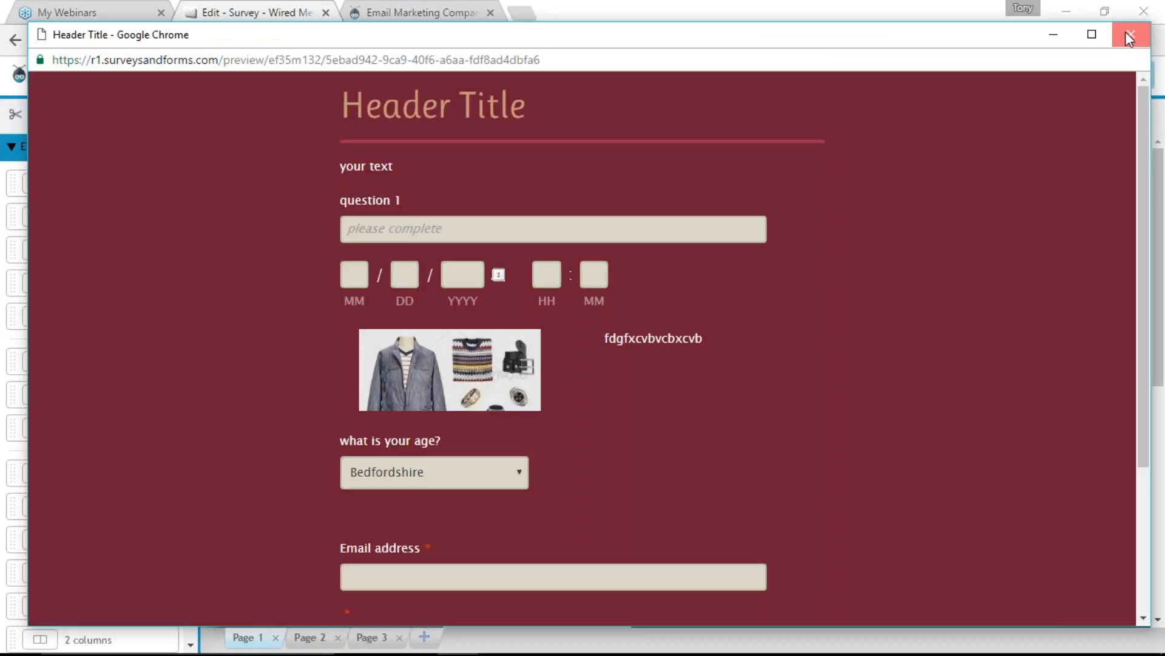
pyautogui.click(1128, 38)
pyautogui.click(1118, 82)
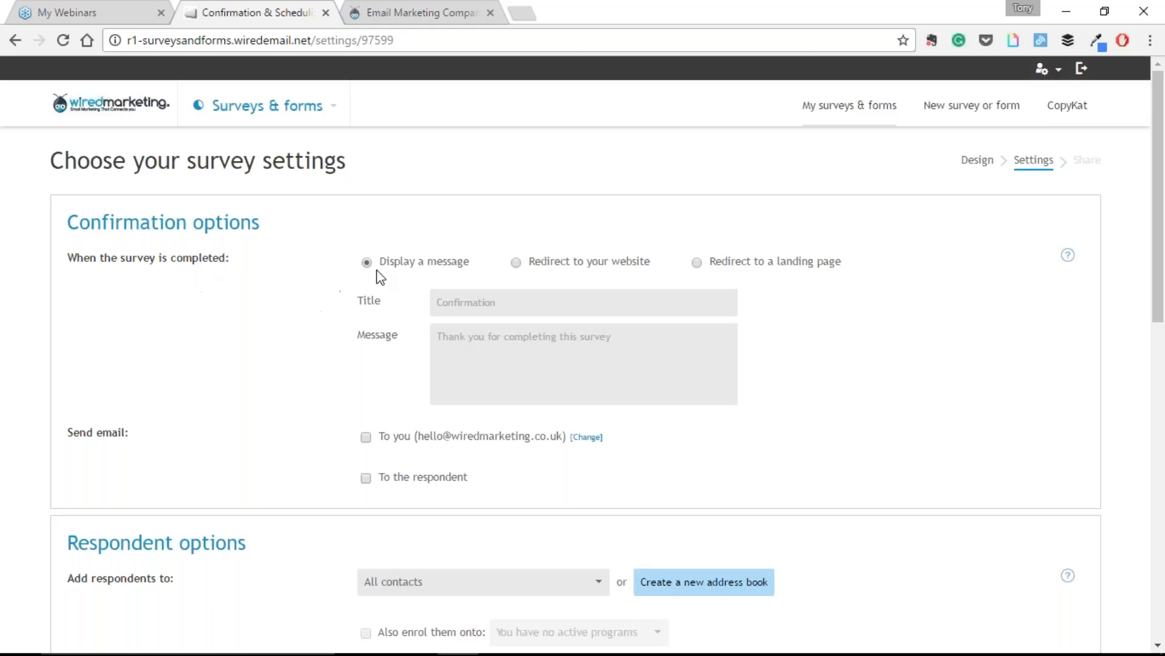
# Step: View the confirmation message's title and message fields, and try the option to redirect respondents to a website on completion
pyautogui.click(471, 301)
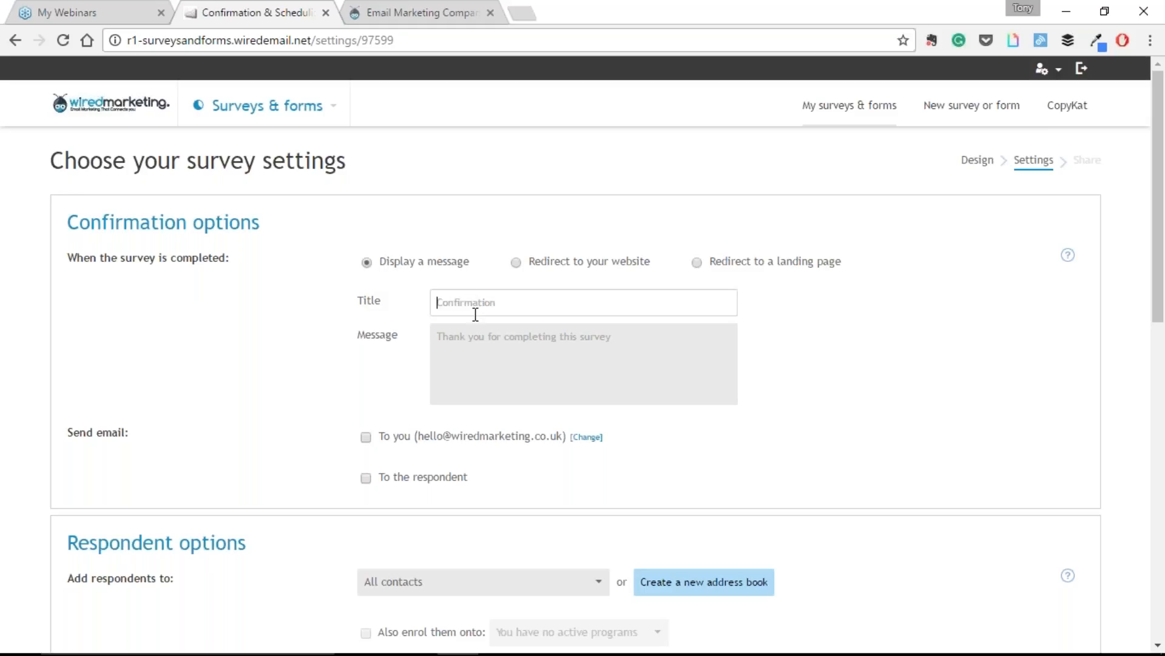
pyautogui.click(482, 344)
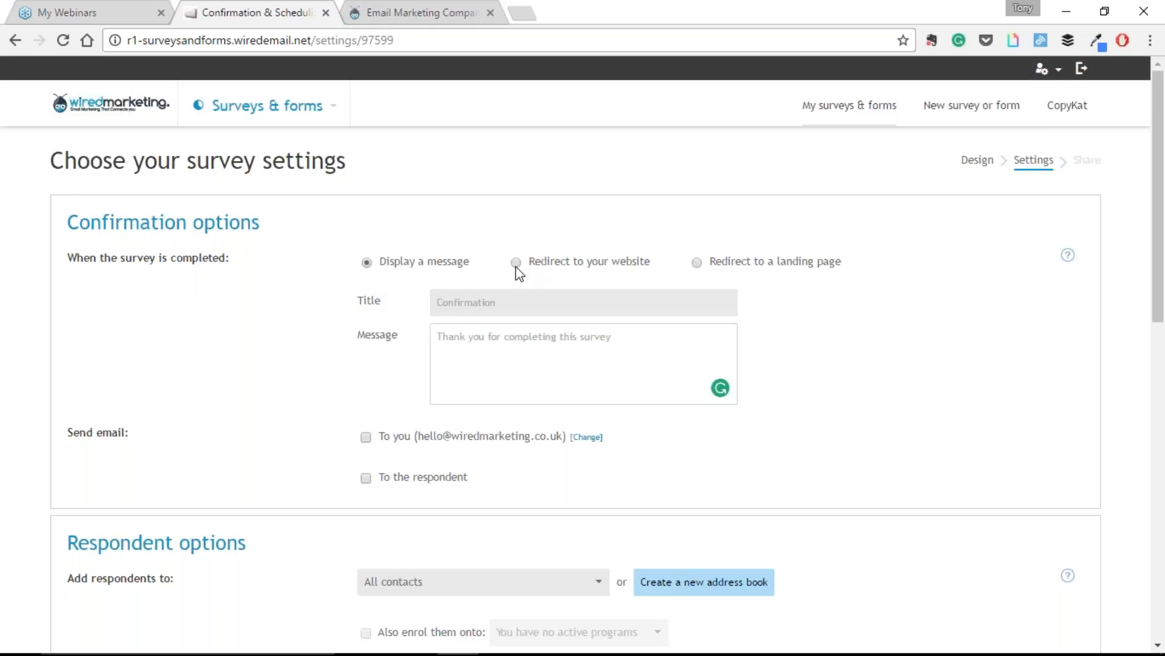
pyautogui.click(516, 264)
pyautogui.click(510, 301)
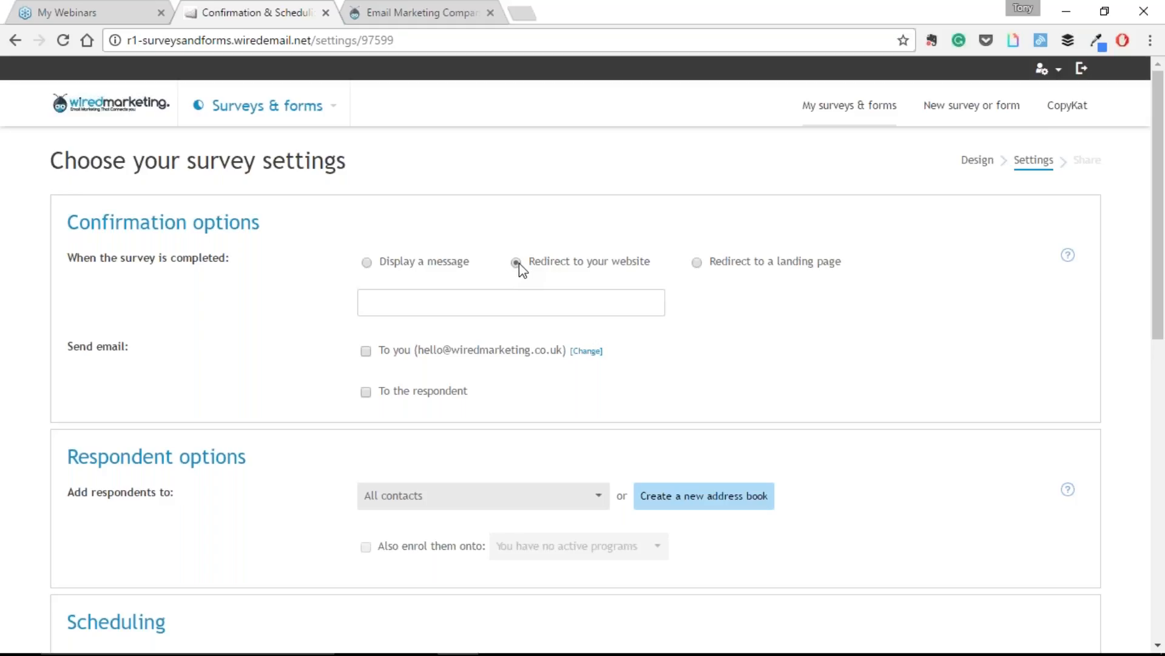
pyautogui.click(569, 298)
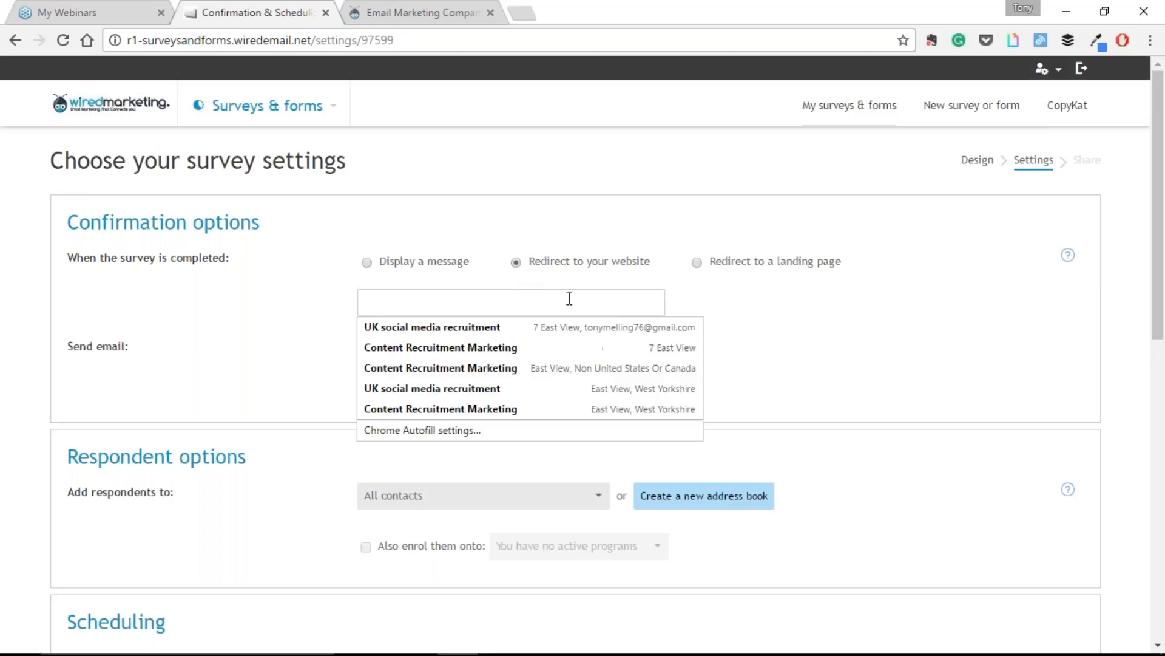
pyautogui.click(726, 308)
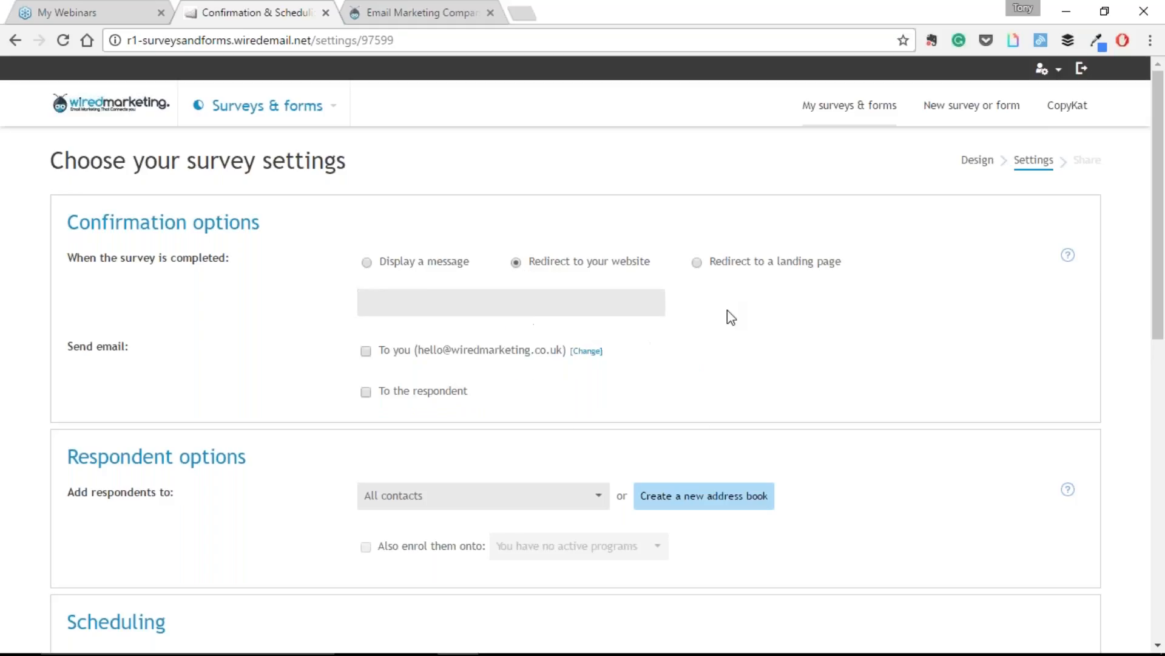
# Step: Set the survey to redirect to a landing page on completion, and view the available landing pages
pyautogui.click(697, 263)
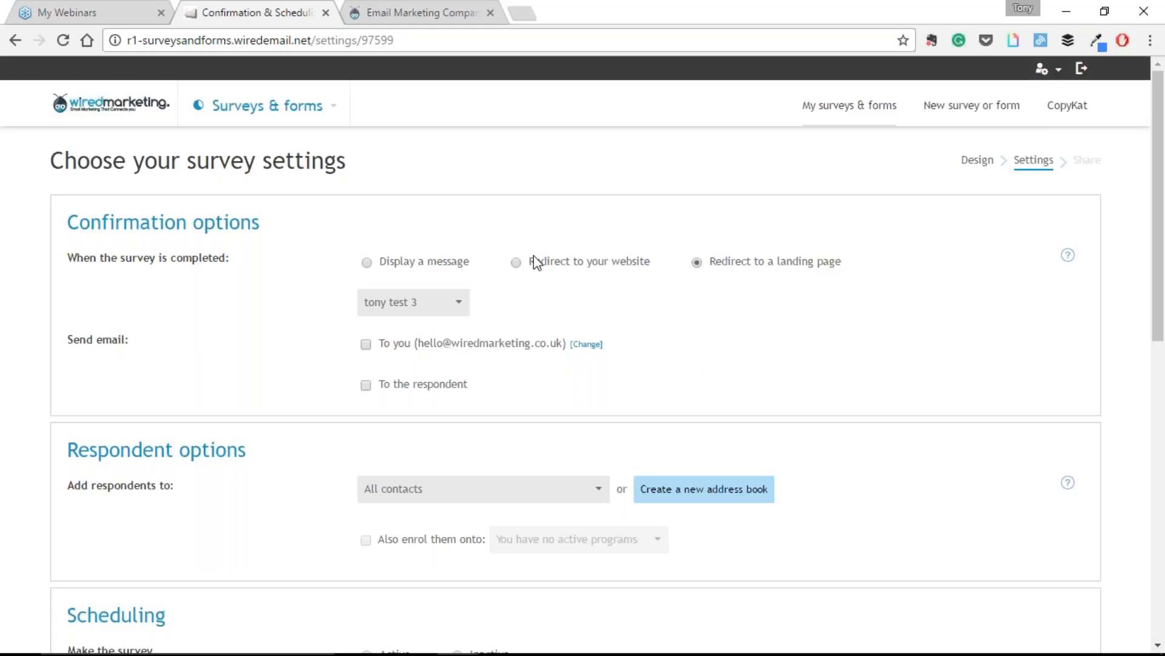
pyautogui.click(460, 301)
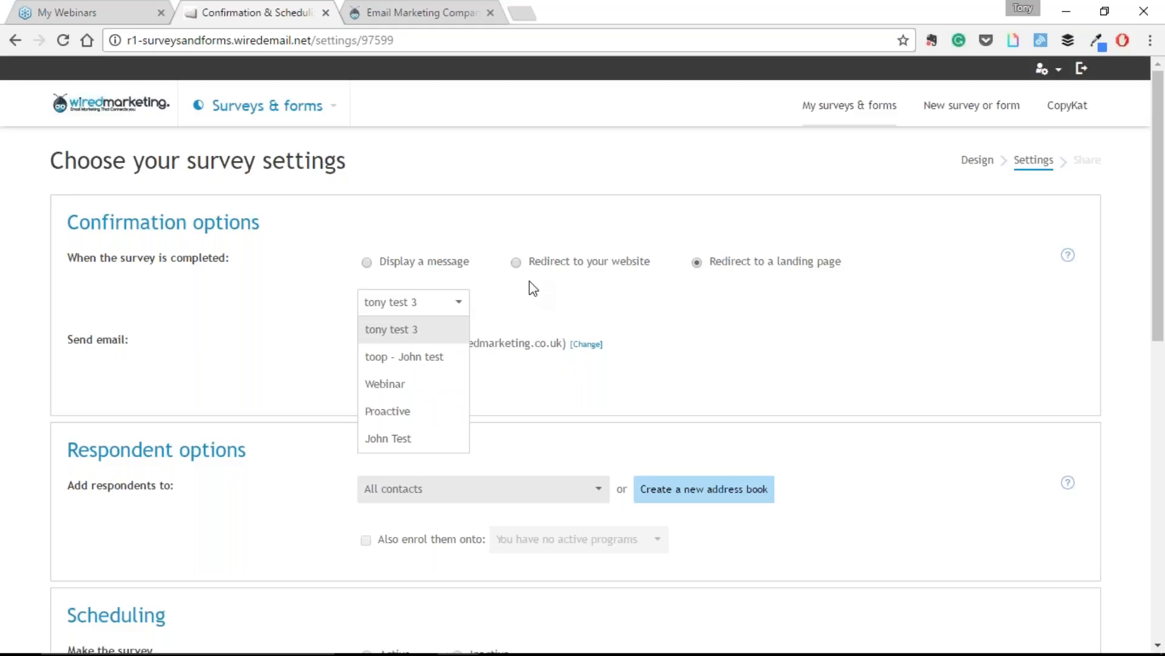
pyautogui.click(889, 272)
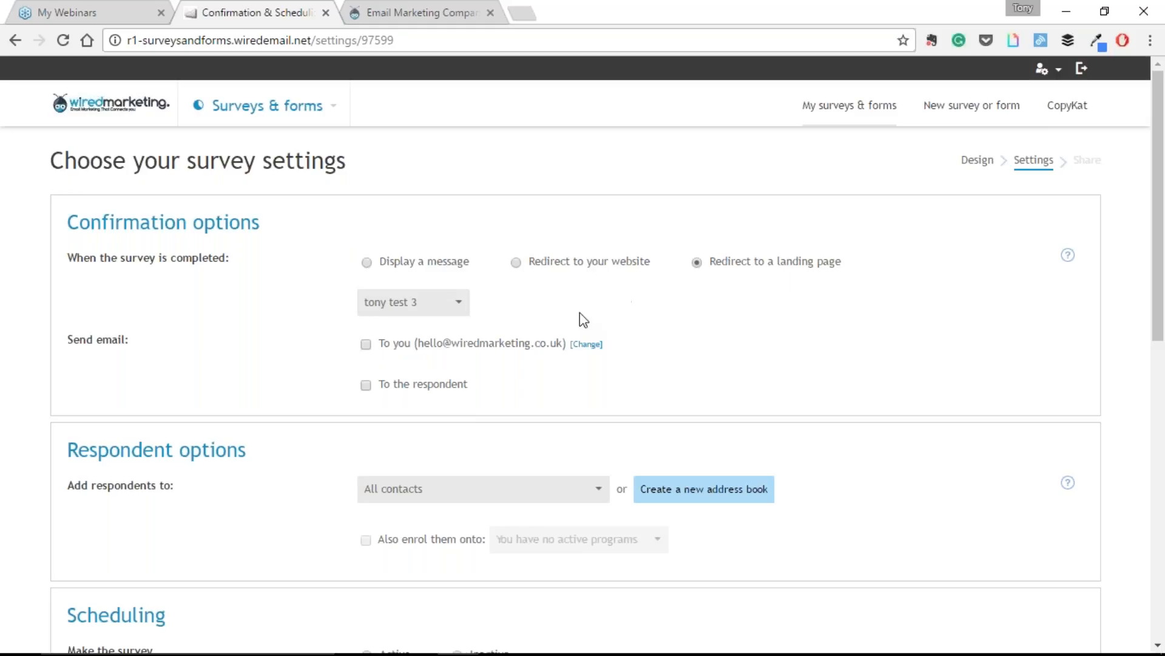
pyautogui.moveTo(1077, 265)
# Step: Try the completion email to the account owner, and a new message to the respondent with the response included
pyautogui.click(365, 344)
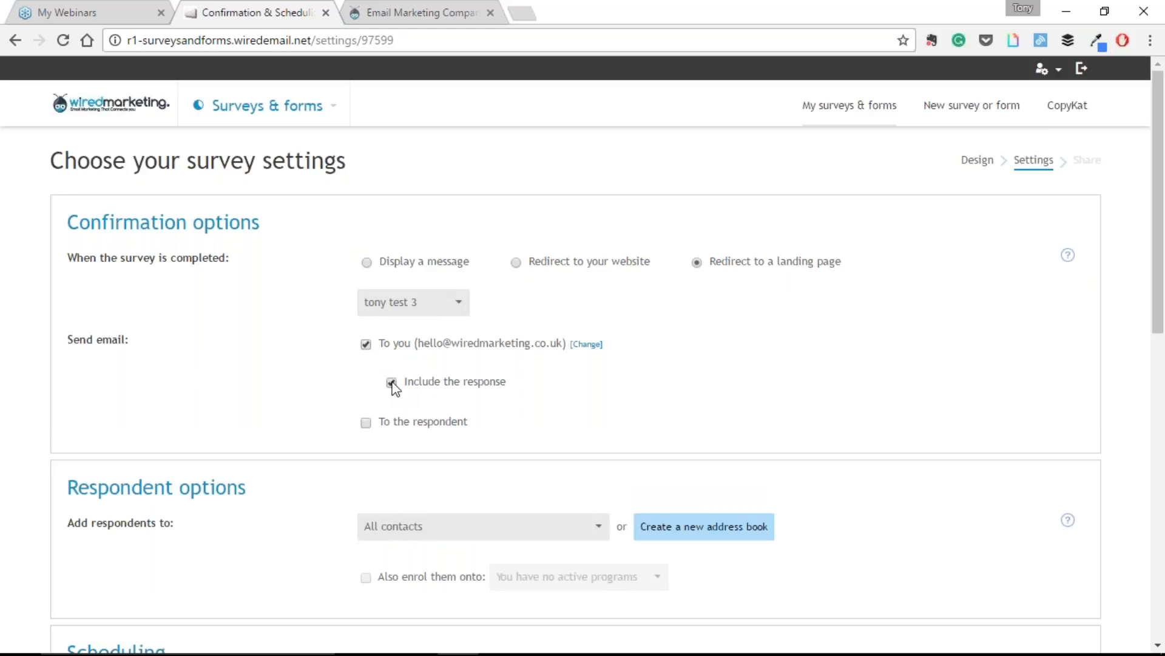
pyautogui.click(366, 344)
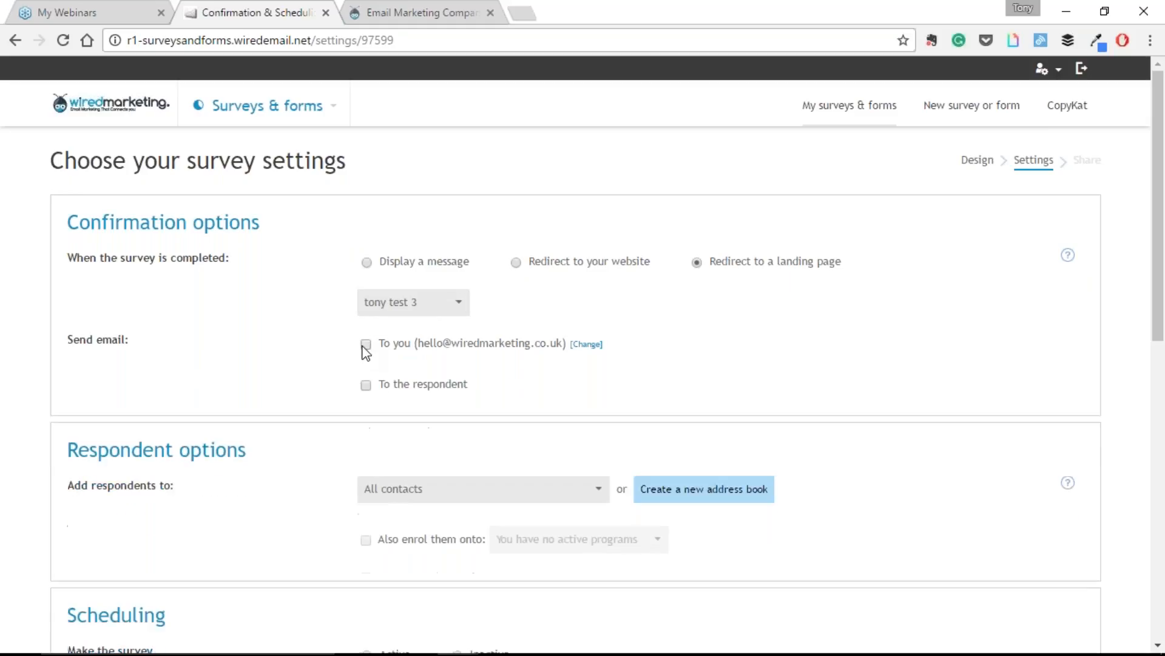
pyautogui.click(366, 386)
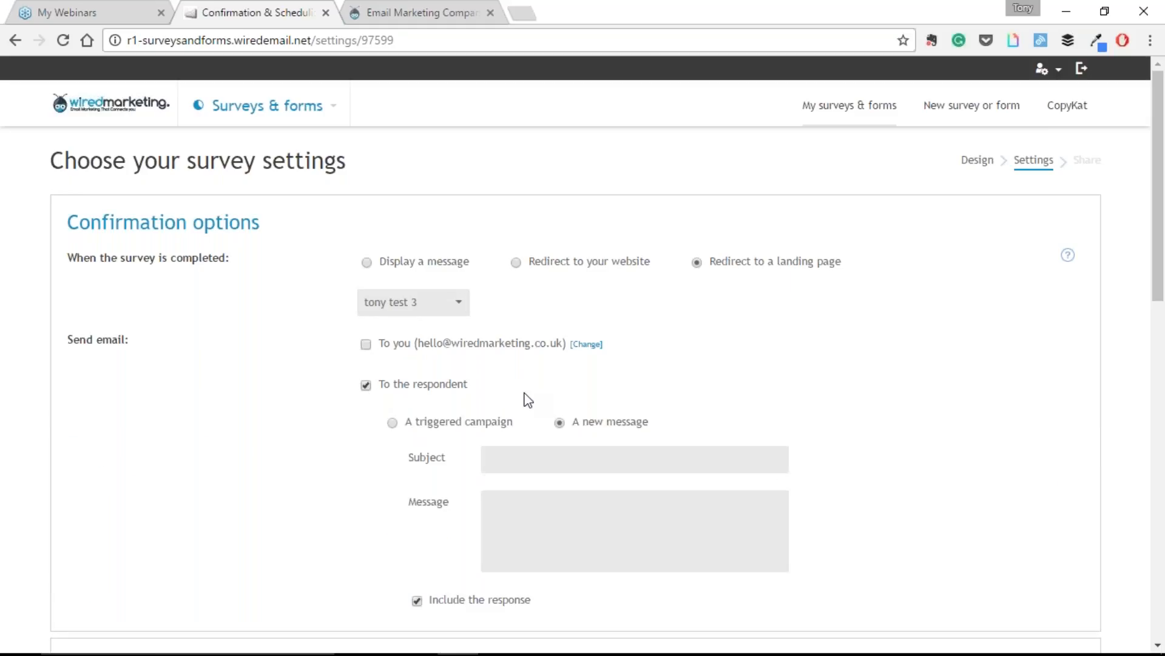
pyautogui.scroll(-2, 592, 392)
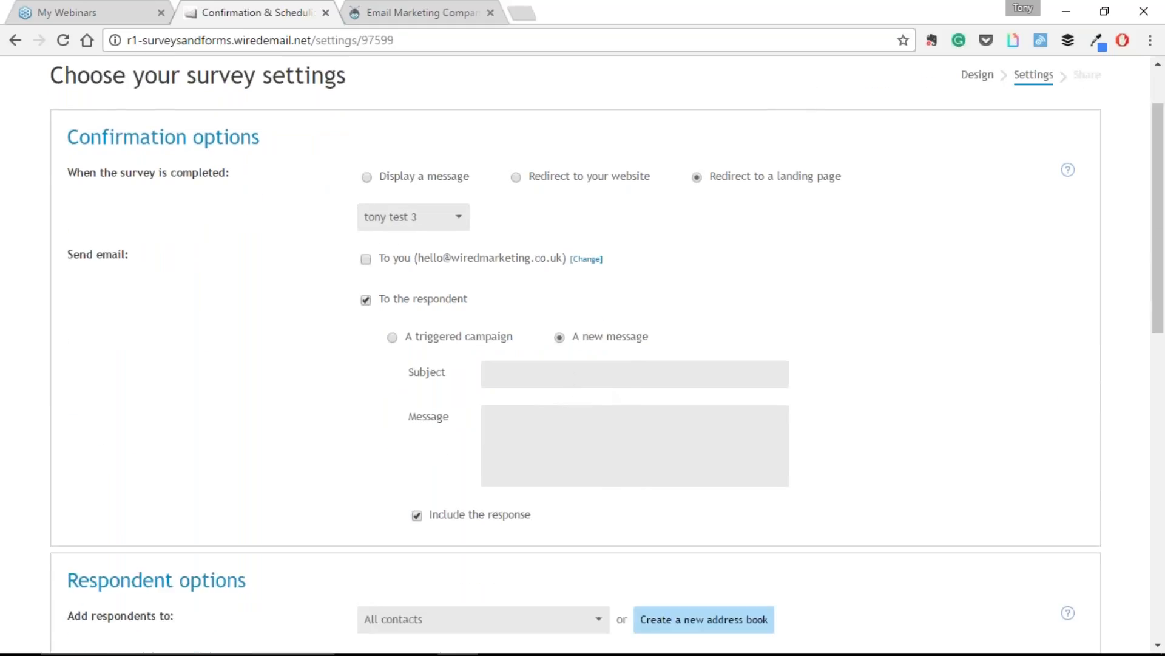
pyautogui.click(559, 447)
pyautogui.rightClick(452, 516)
pyautogui.click(418, 515)
pyautogui.click(417, 515)
# Step: Try a triggered campaign as the respondent's completion email, and browse the list of available campaigns
pyautogui.click(392, 338)
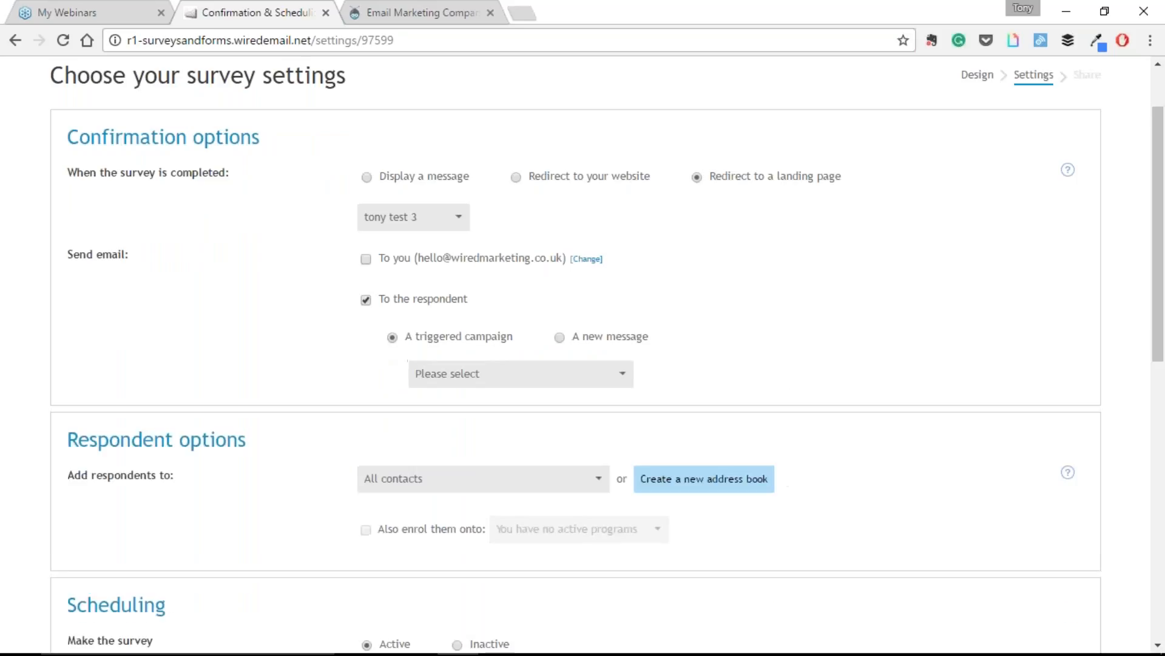
pyautogui.click(437, 374)
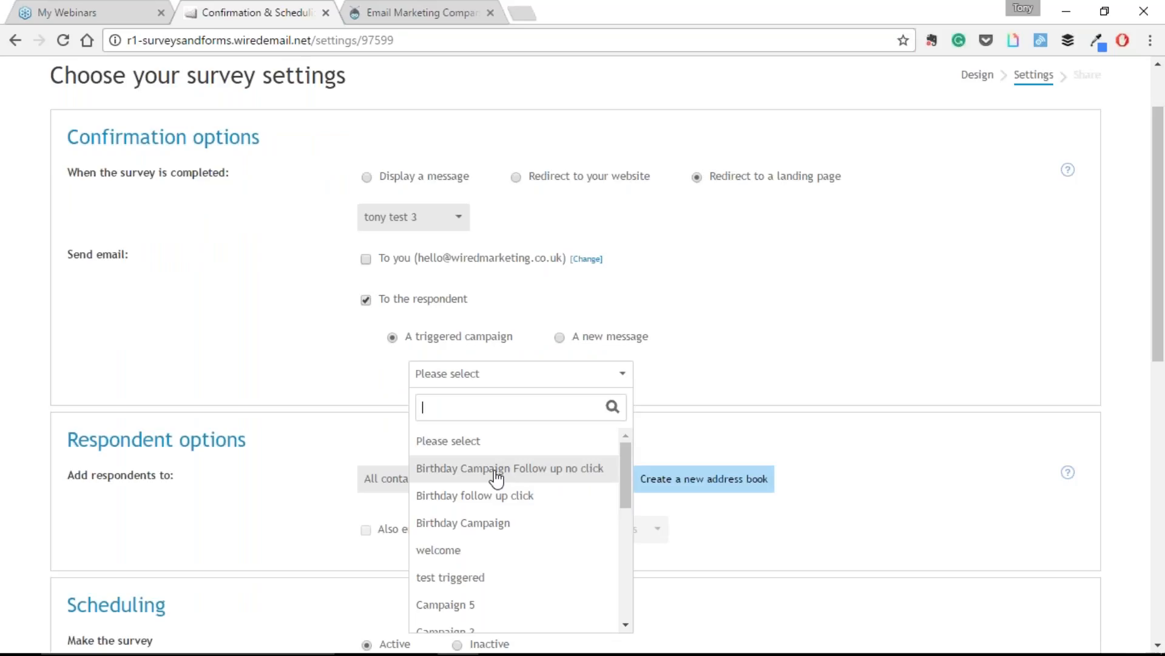
pyautogui.scroll(-10, 498, 479)
pyautogui.scroll(2, 503, 479)
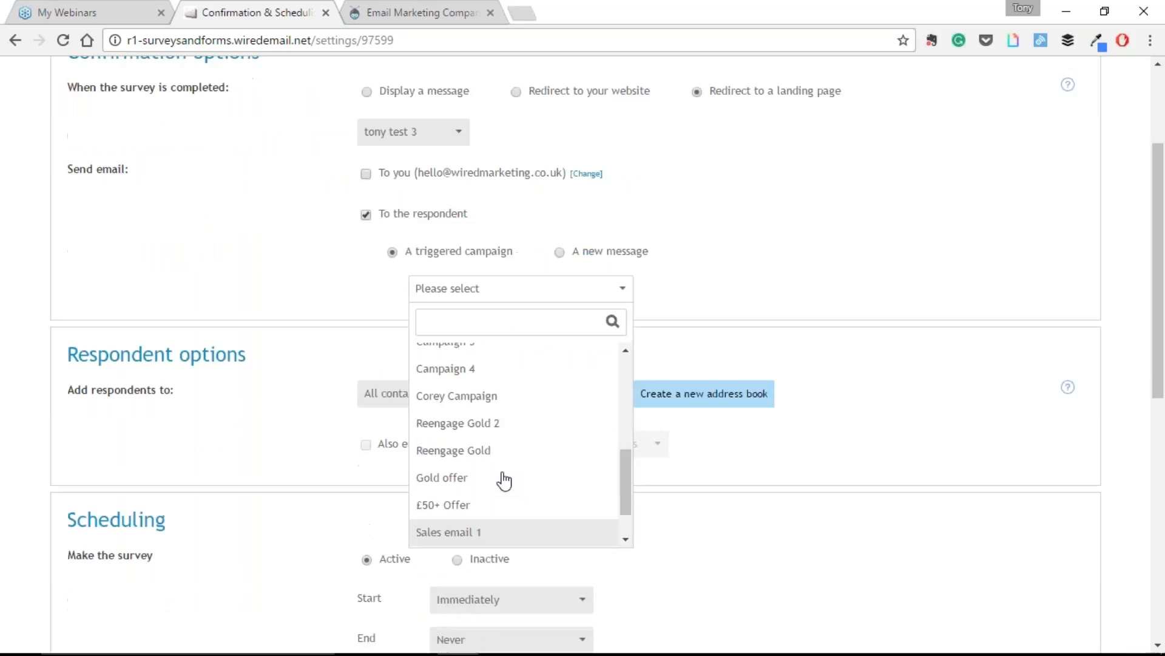
pyautogui.scroll(4, 503, 478)
pyautogui.click(503, 224)
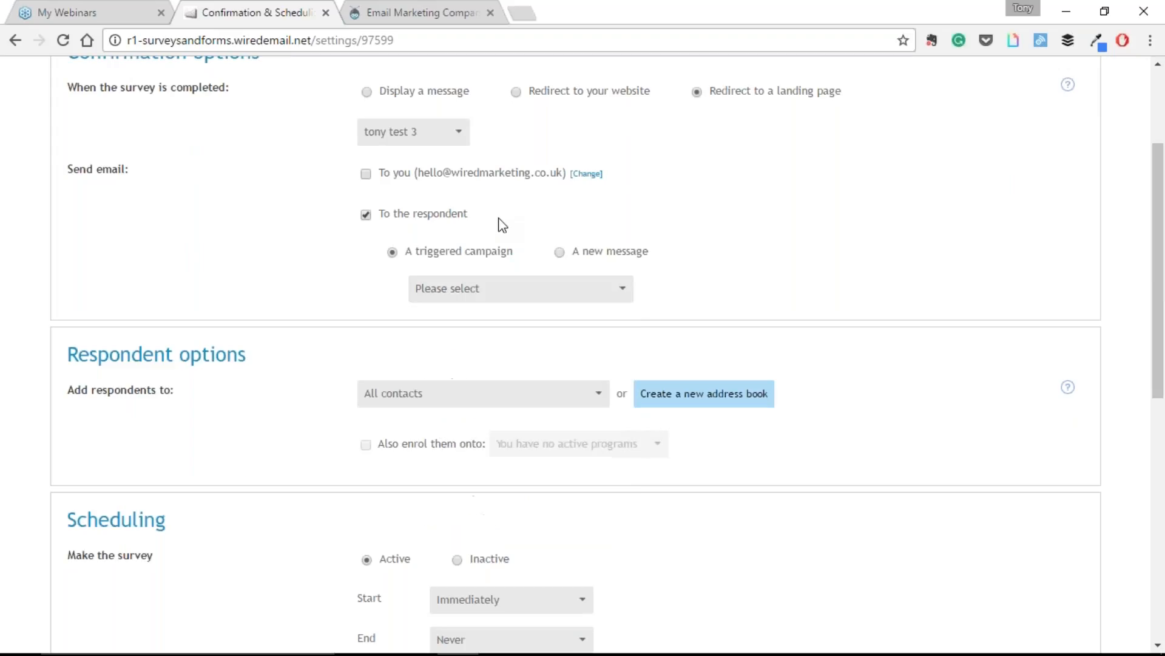
# Step: Try emailing both the account owner and the respondent with a new message, and turn both emails off
pyautogui.click(366, 175)
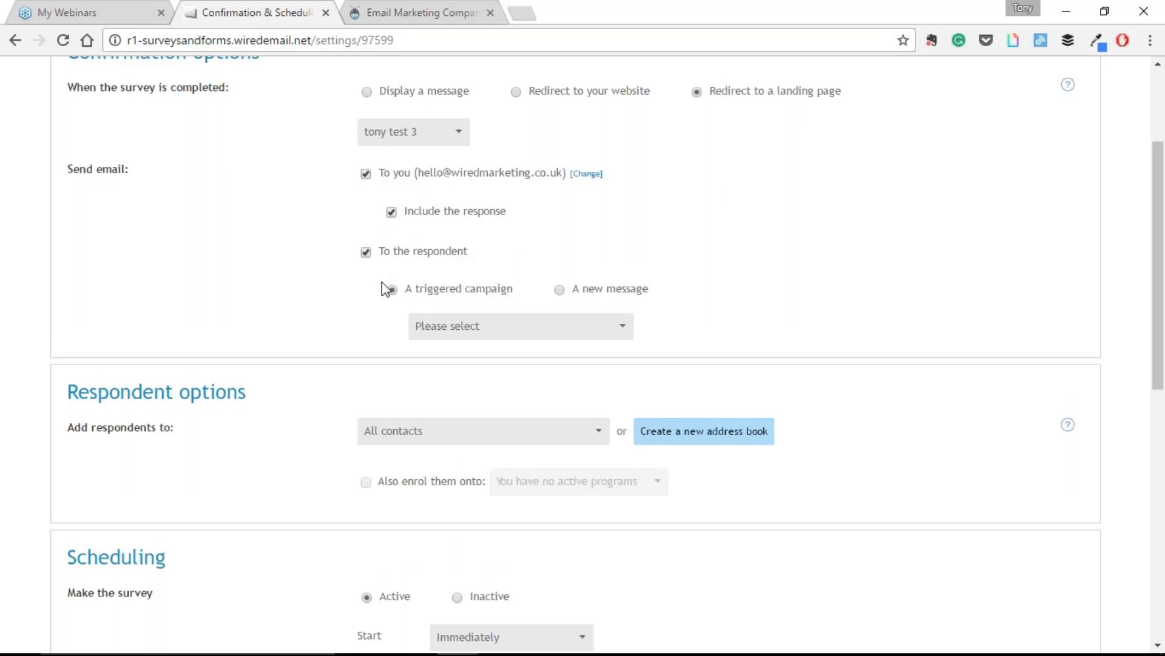
pyautogui.click(560, 290)
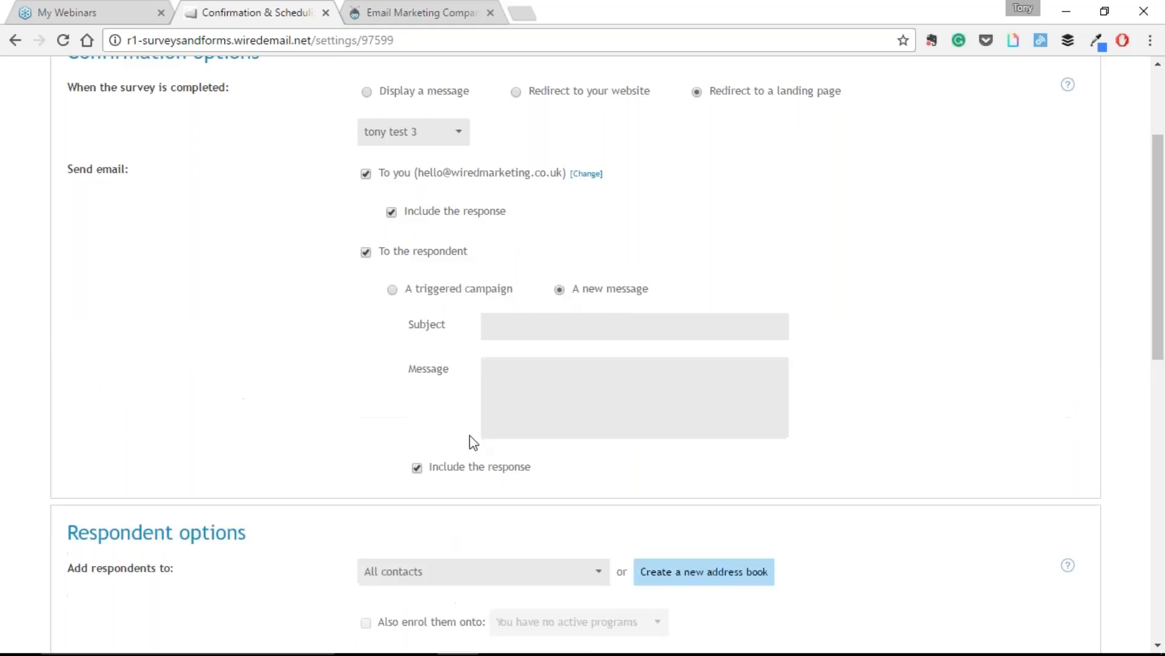
pyautogui.click(366, 252)
pyautogui.click(366, 174)
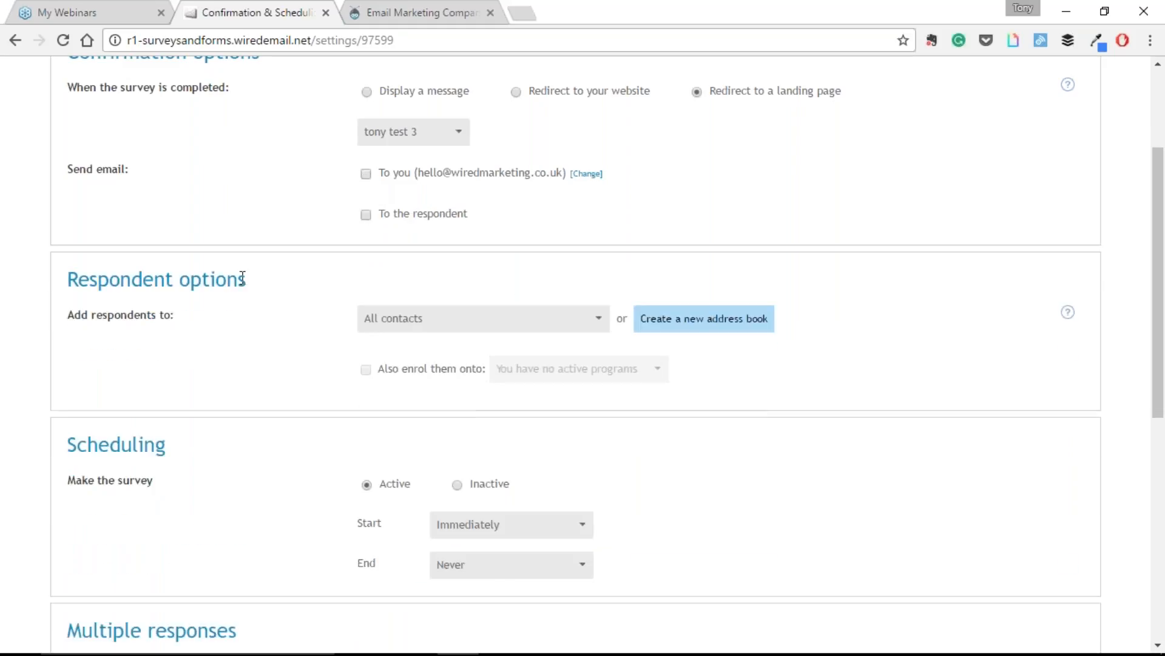
# Step: Set the survey's respondents to be added to the "Existing clients Sept 2015" address book
pyautogui.scroll(-1, 248, 312)
pyautogui.click(409, 326)
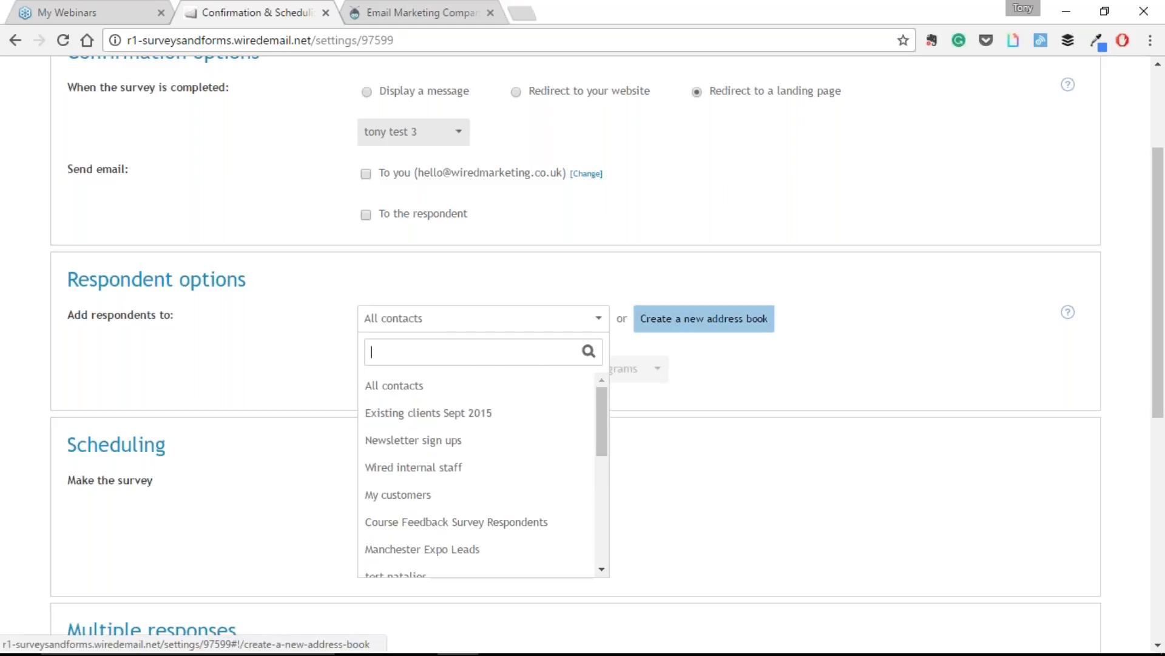
pyautogui.click(750, 358)
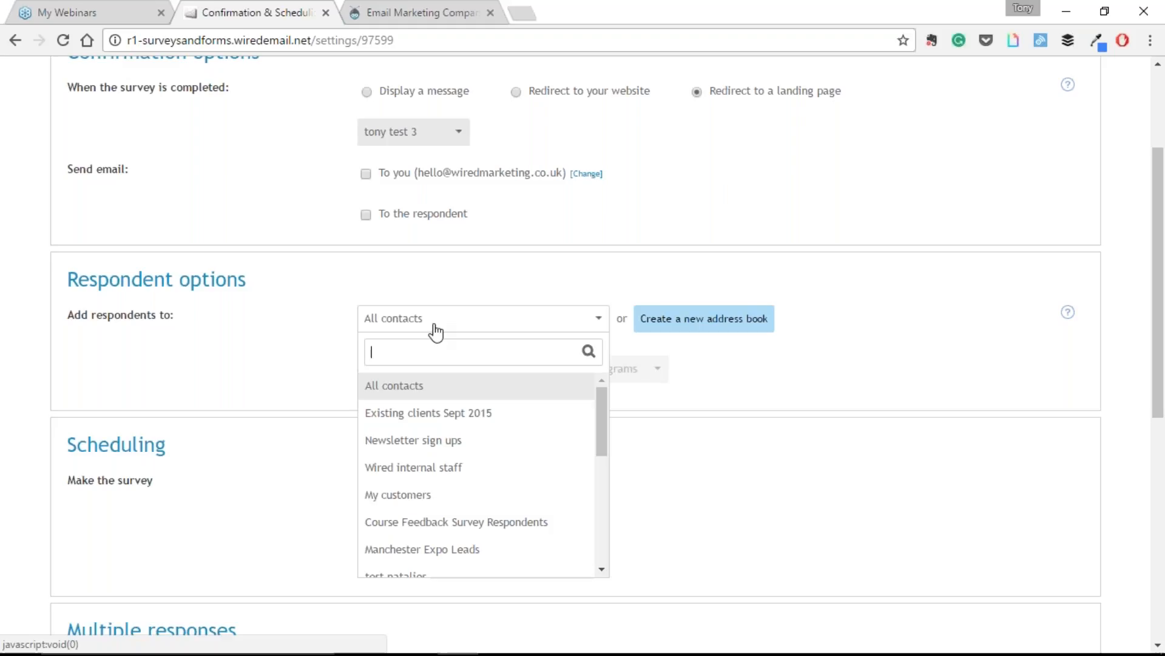
pyautogui.click(408, 413)
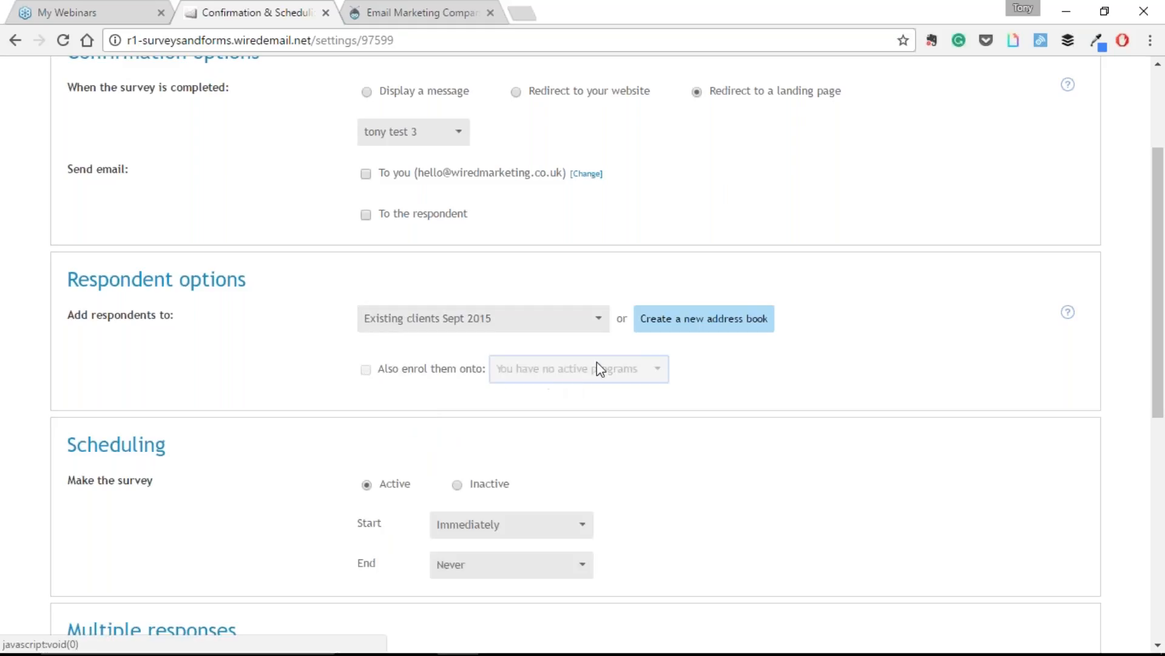
# Step: Set the survey's respondents to be added to All contacts
pyautogui.click(588, 328)
pyautogui.click(511, 387)
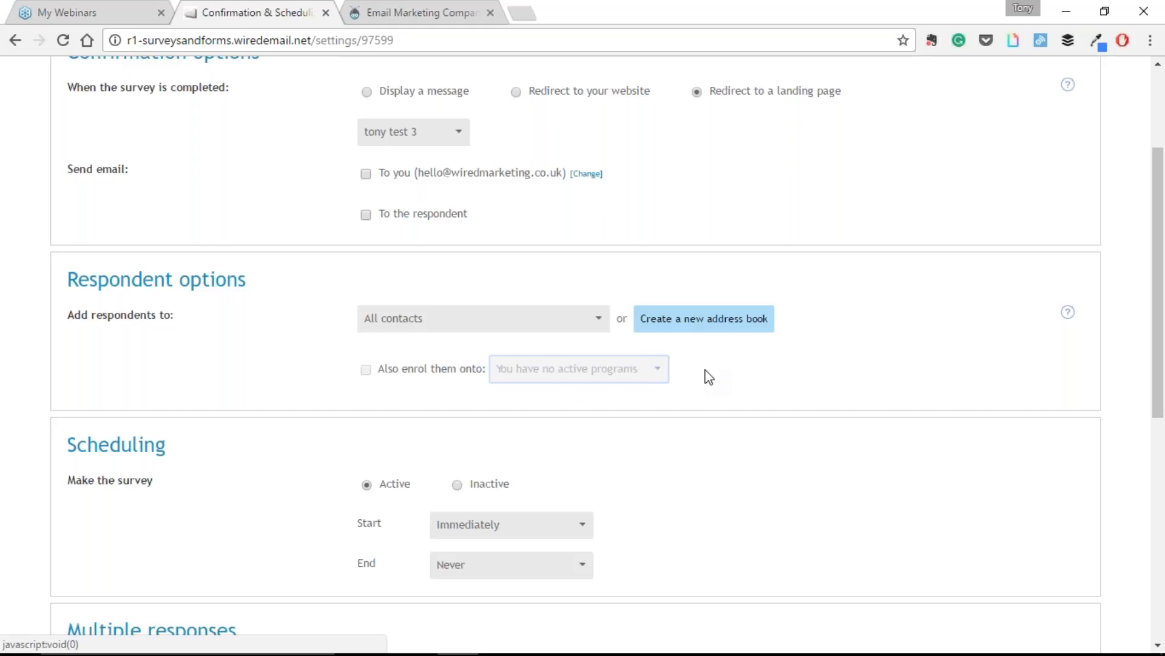
# Step: Try scheduling the survey to start from a specific date and end on a specific date, and look over the pending and expired messages
pyautogui.scroll(-1, 710, 377)
pyautogui.scroll(-3, 710, 377)
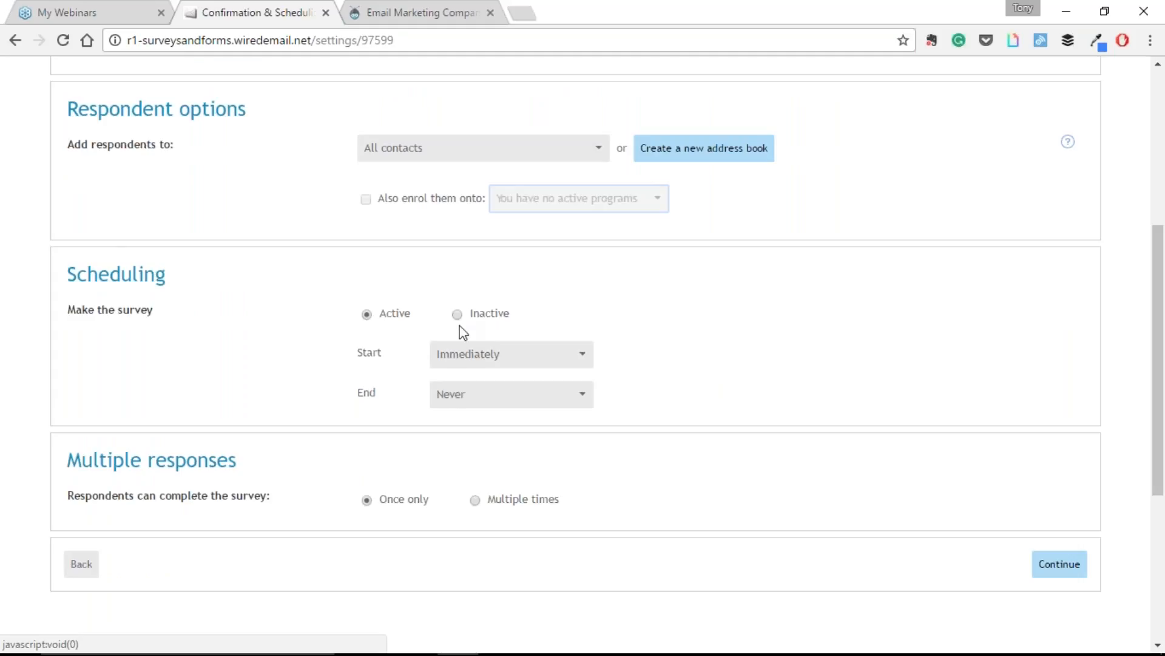
pyautogui.click(463, 359)
pyautogui.click(471, 409)
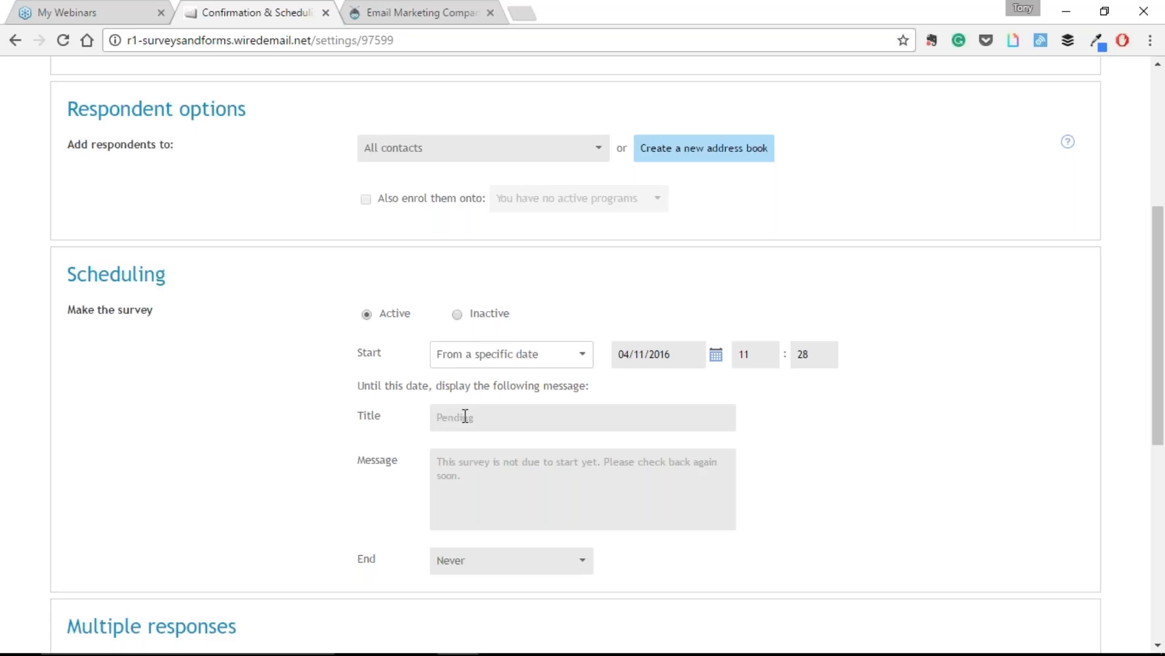
pyautogui.scroll(-2, 395, 419)
pyautogui.click(449, 343)
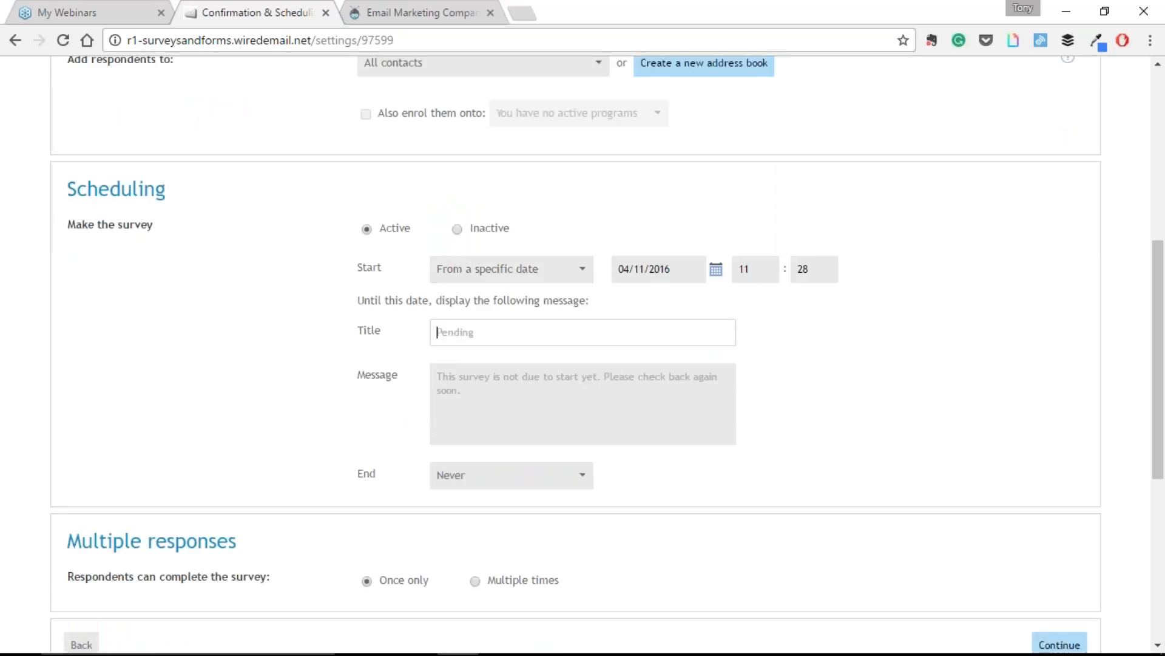
pyautogui.click(443, 472)
pyautogui.click(476, 529)
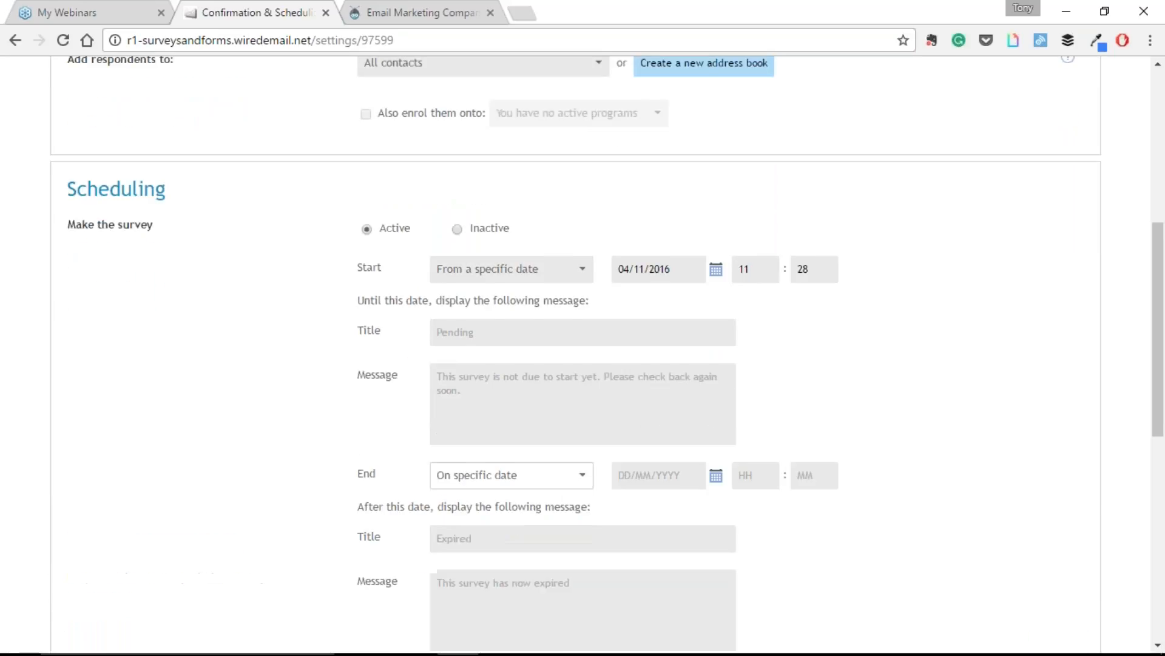
pyautogui.scroll(-5, 419, 455)
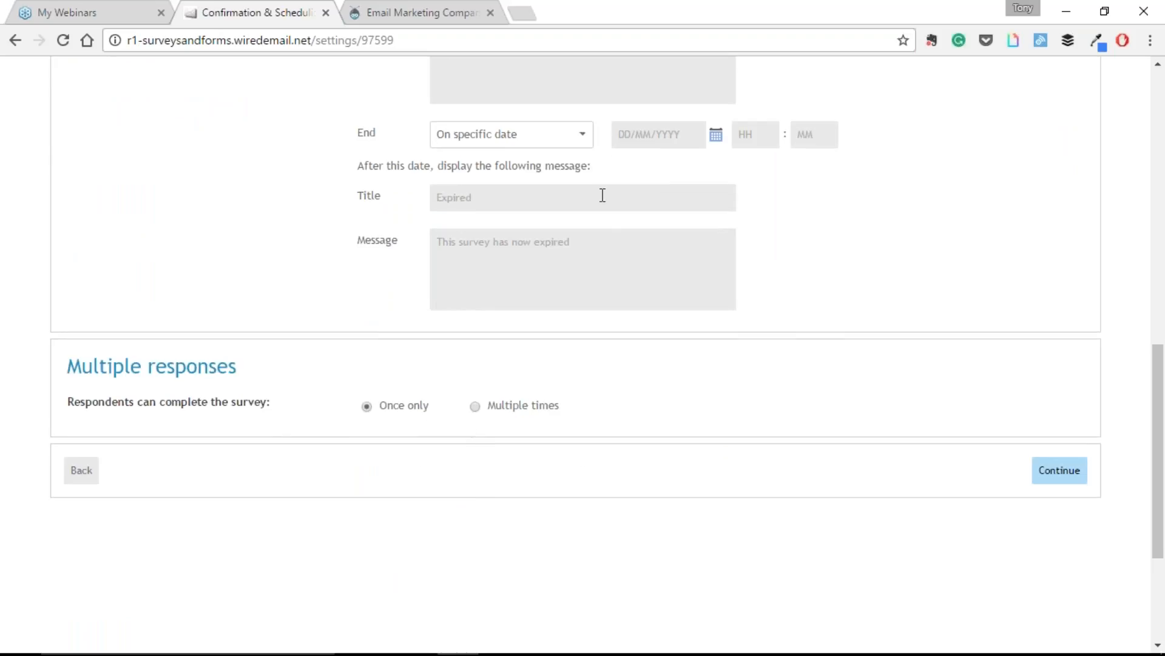
pyautogui.scroll(1, 310, 235)
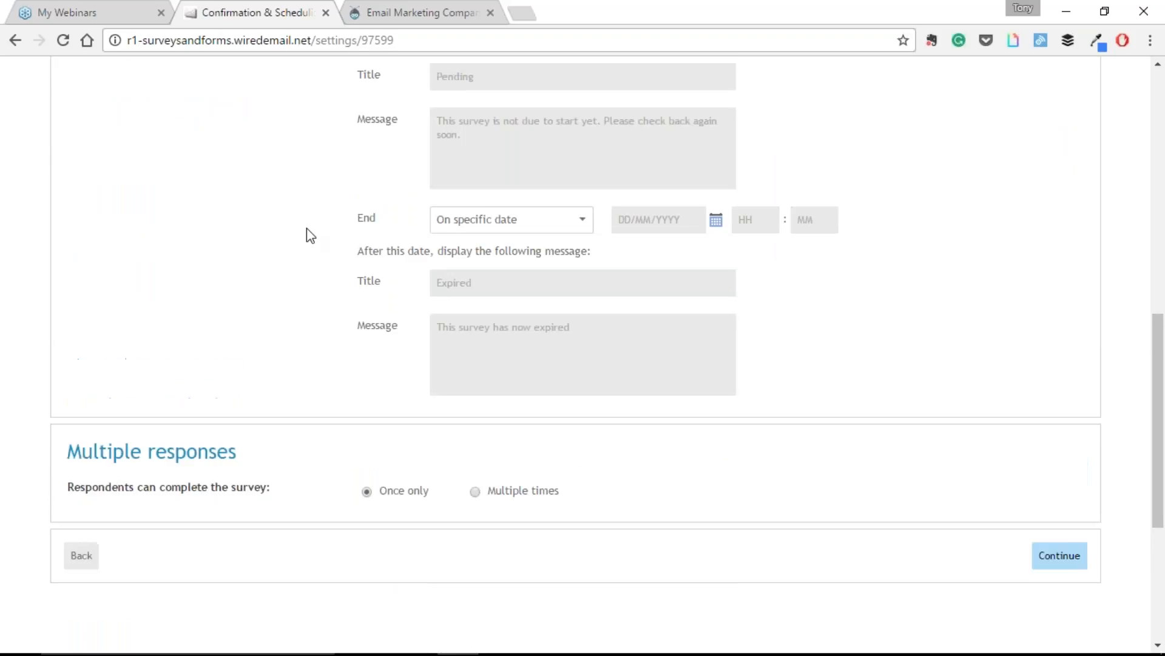
# Step: Switch the survey between inactive and active to compare their scheduling options, and leave it inactive
pyautogui.scroll(5, 309, 235)
pyautogui.click(458, 314)
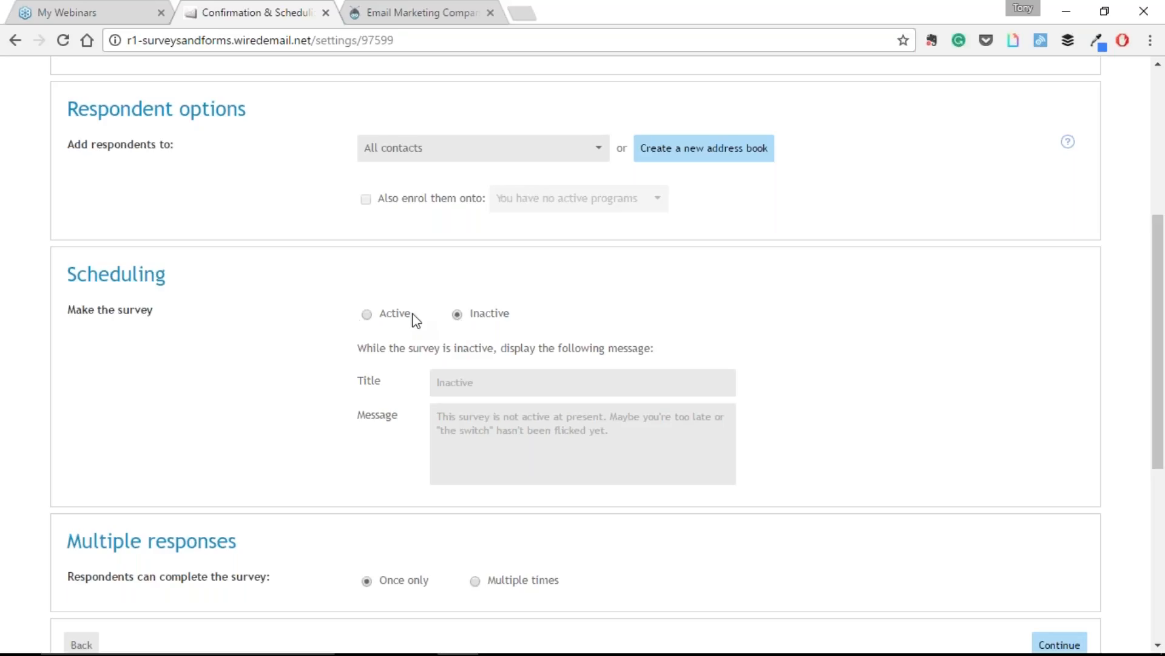
pyautogui.click(367, 315)
pyautogui.scroll(-5, 765, 358)
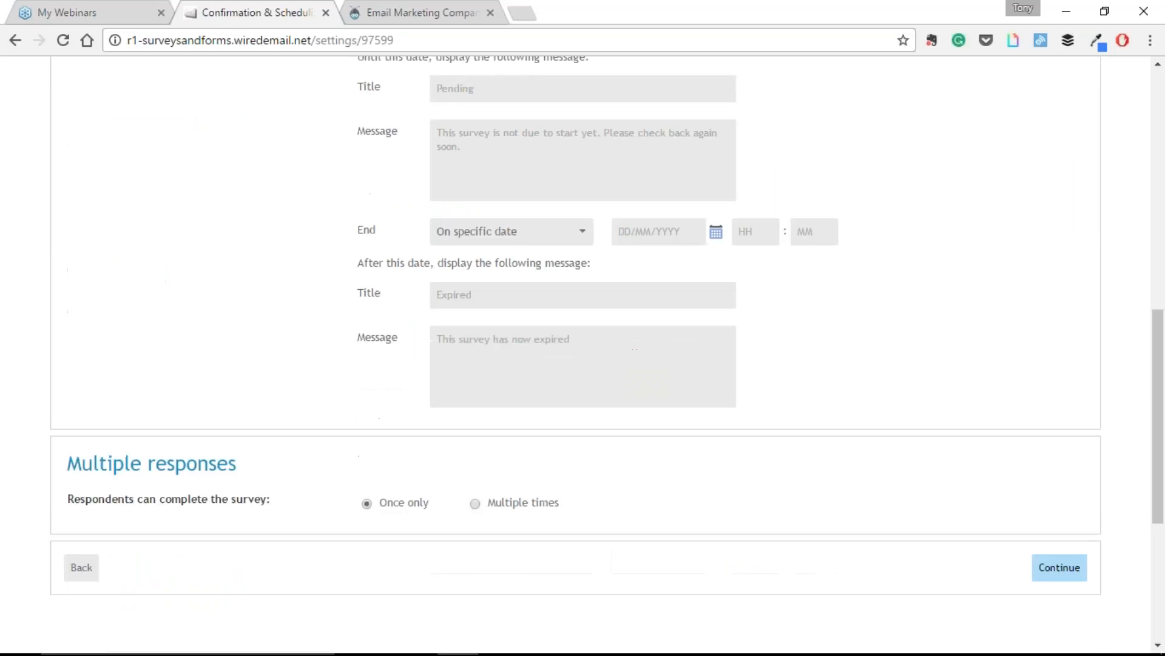
pyautogui.scroll(-3, 773, 385)
pyautogui.scroll(7, 242, 289)
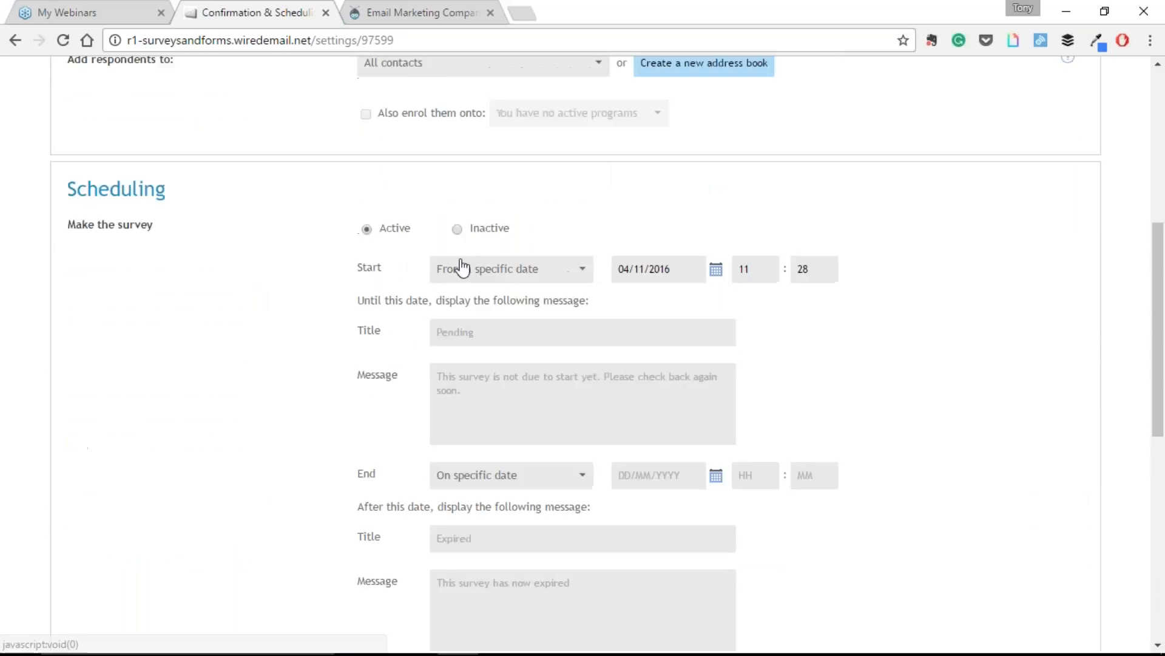
pyautogui.click(459, 229)
# Step: Try letting respondents complete the survey multiple times, and return the setting to once only
pyautogui.scroll(-3, 322, 334)
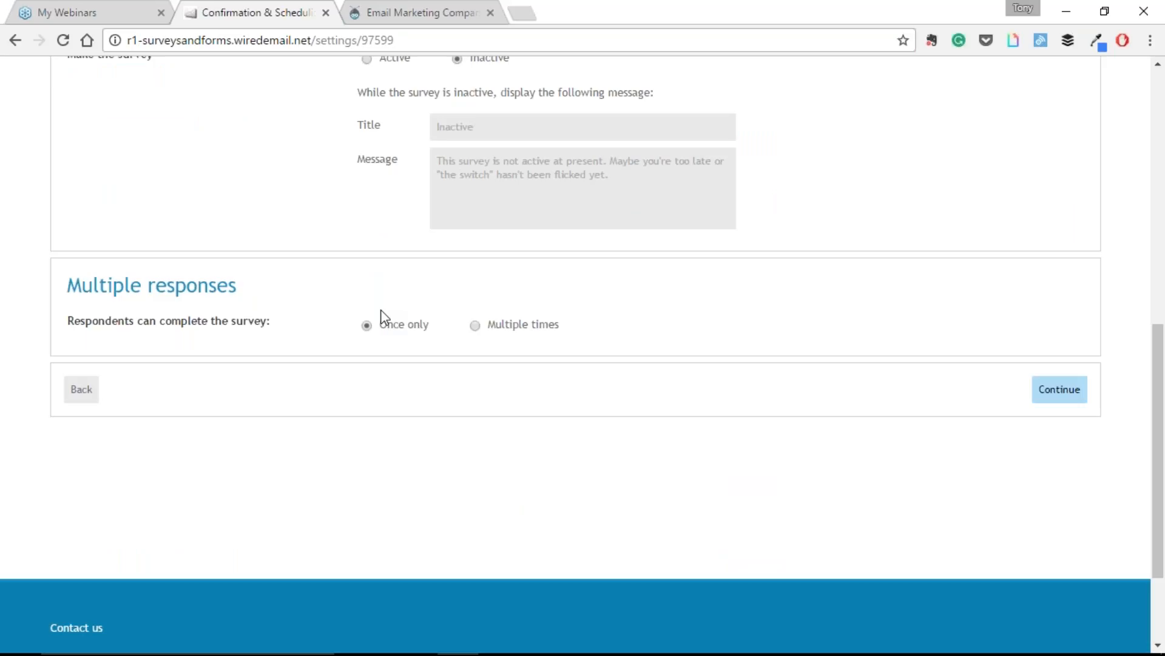
pyautogui.click(477, 329)
pyautogui.click(367, 327)
# Step: Review the confirmation, respondent and scheduling settings, and continue to the survey's sharing options
pyautogui.scroll(2, 583, 352)
pyautogui.scroll(7, 996, 409)
pyautogui.scroll(-4, 996, 409)
pyautogui.scroll(3, 559, 273)
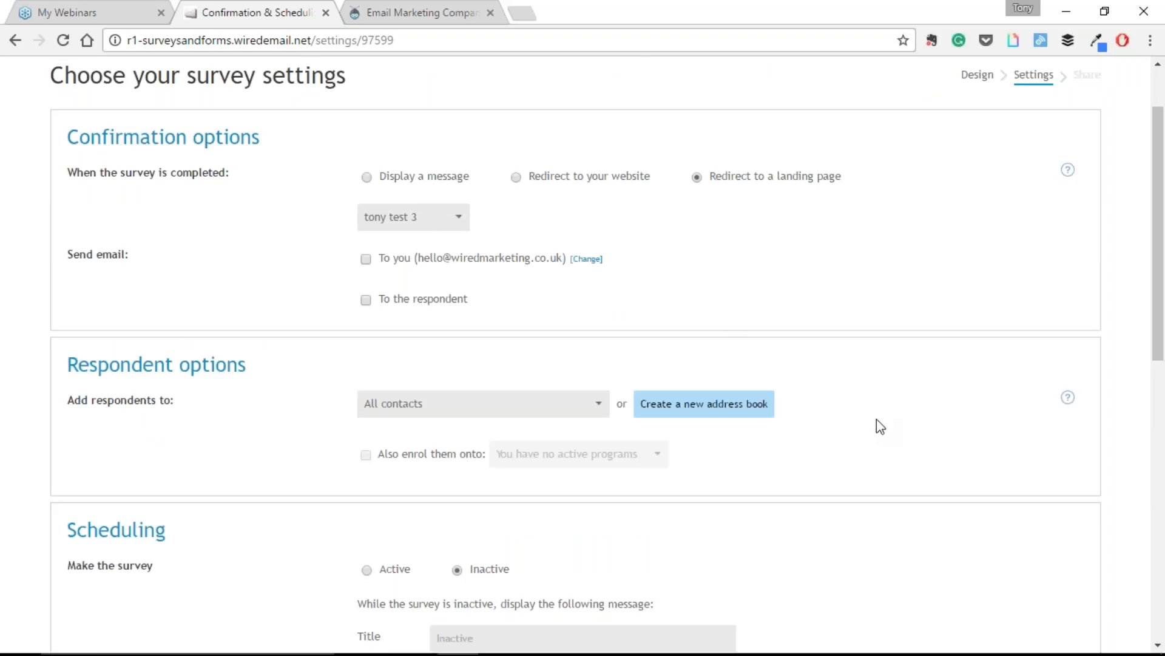
pyautogui.scroll(-5, 877, 419)
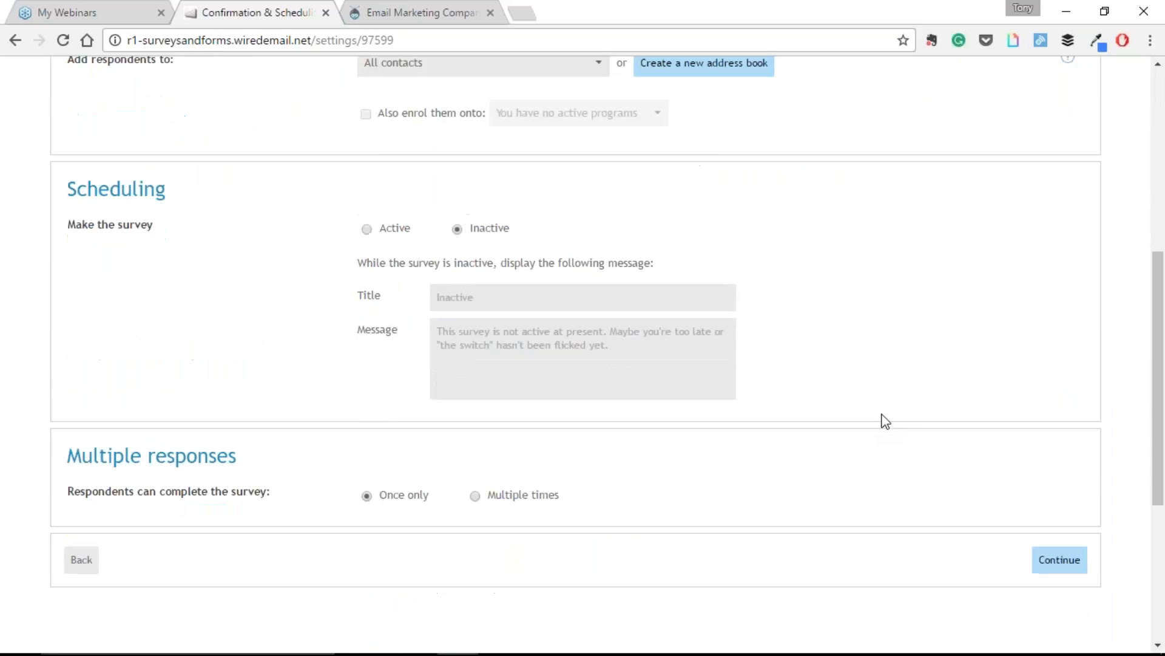
pyautogui.click(1072, 561)
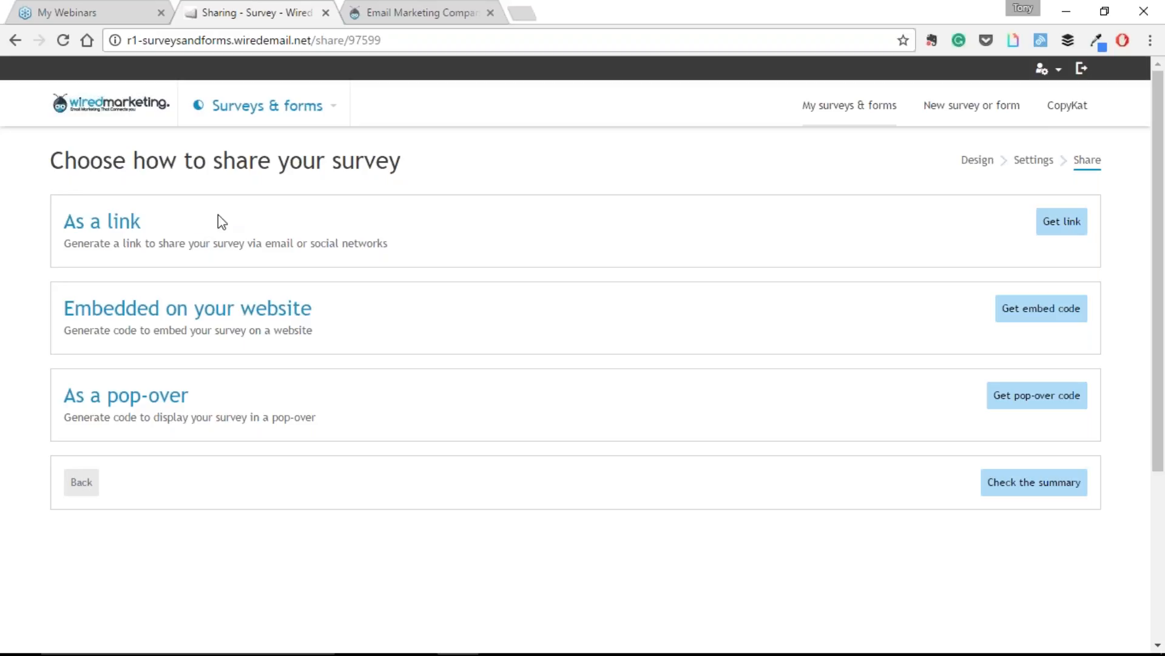
# Step: Generate the link for sharing the survey, select its full address, and close the link window
pyautogui.click(1057, 224)
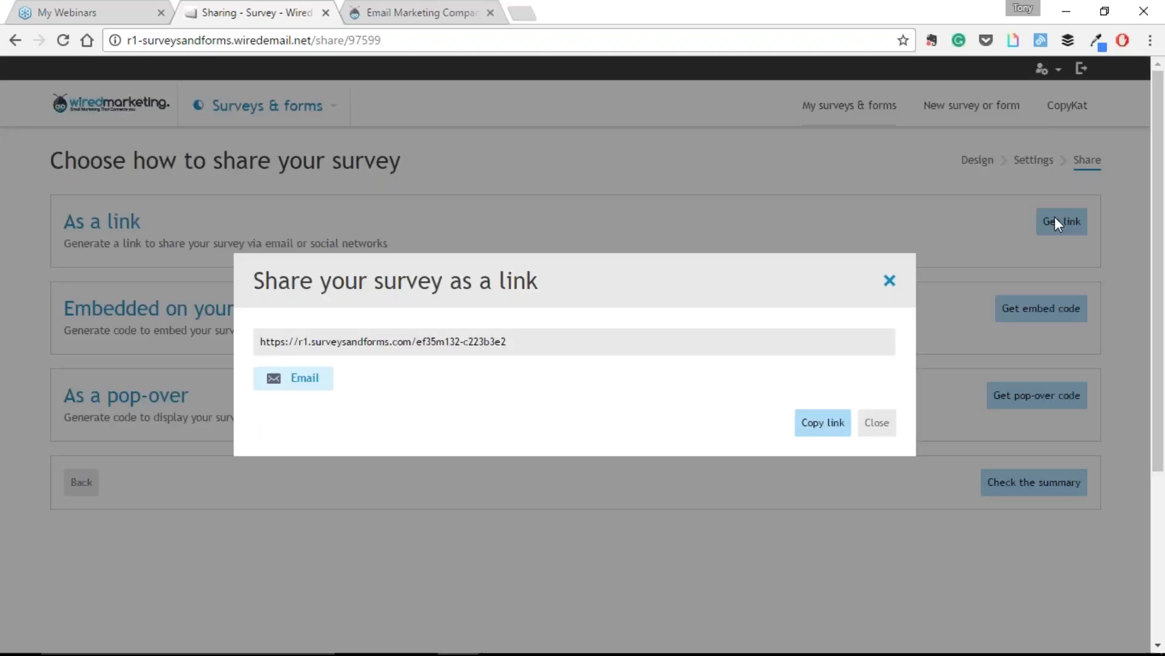
pyautogui.moveTo(530, 346); pyautogui.dragTo(259, 332)
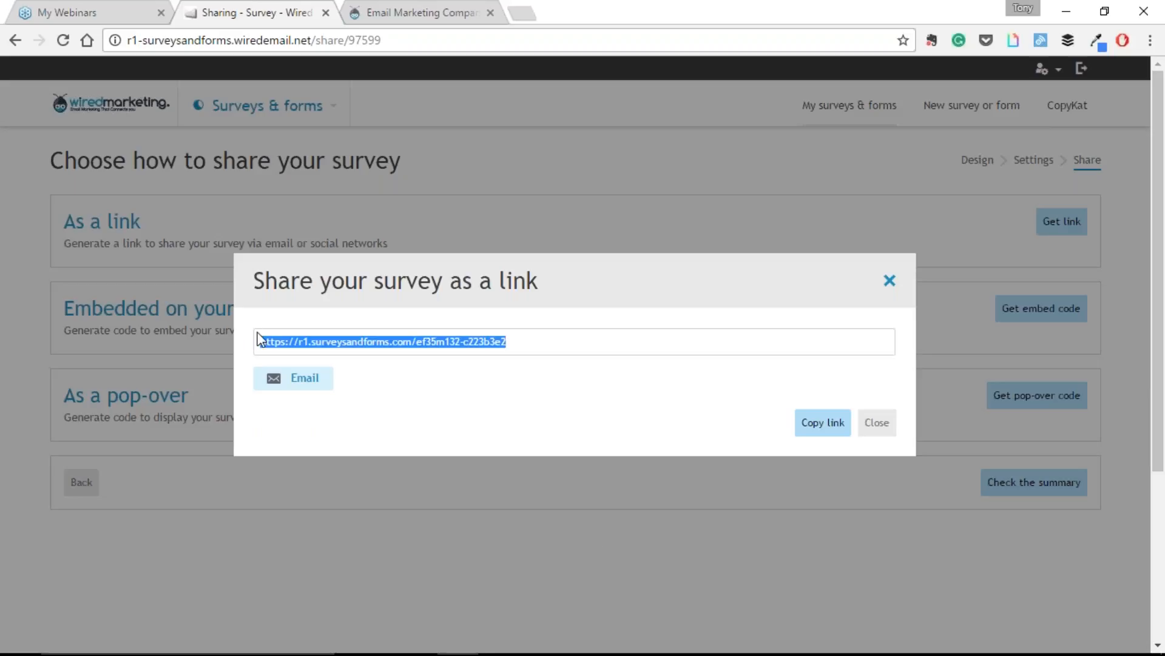
pyautogui.click(890, 281)
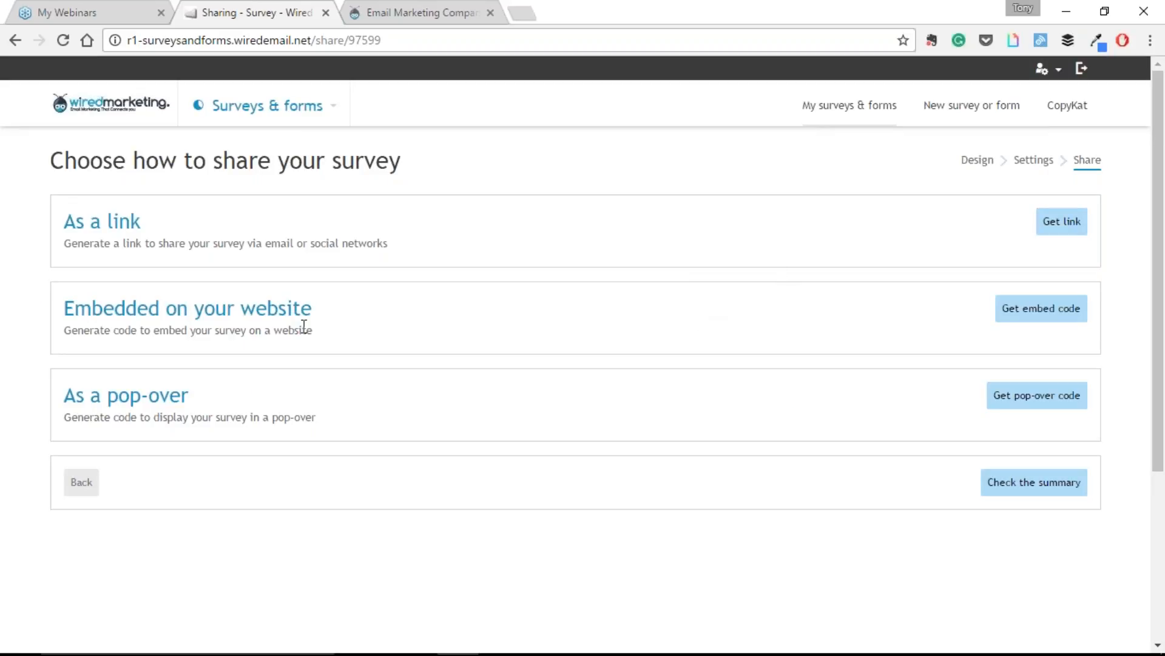
# Step: Generate the code for embedding the survey on a website, select the script, and close its window
pyautogui.click(1012, 326)
pyautogui.moveTo(663, 383); pyautogui.dragTo(239, 362)
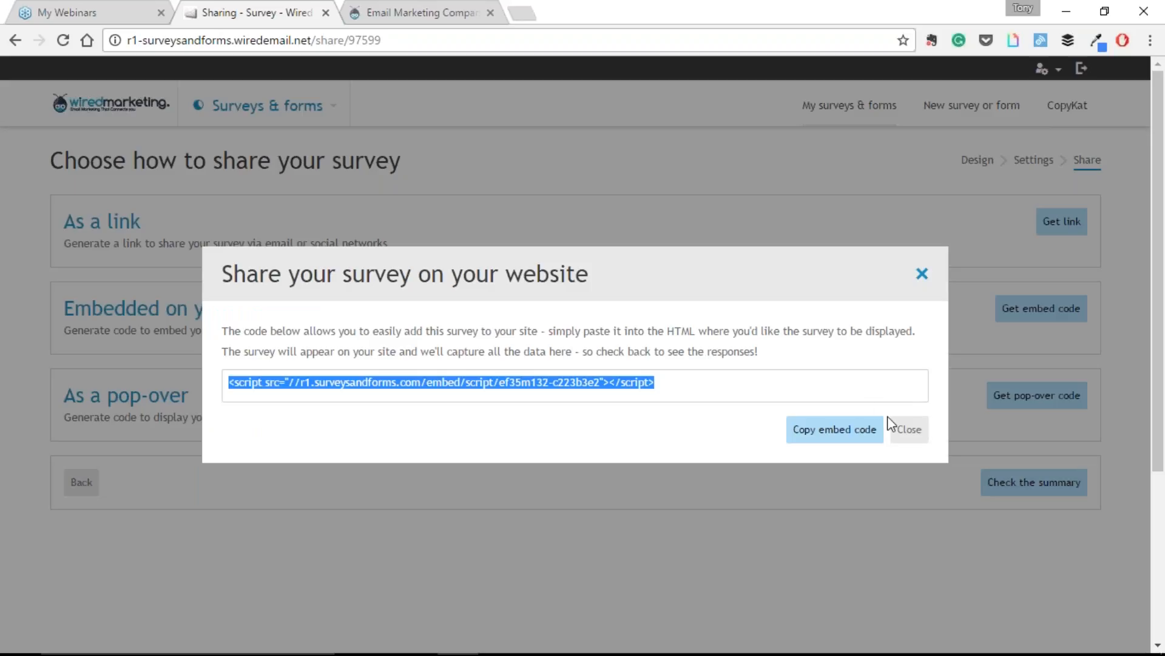
pyautogui.click(922, 278)
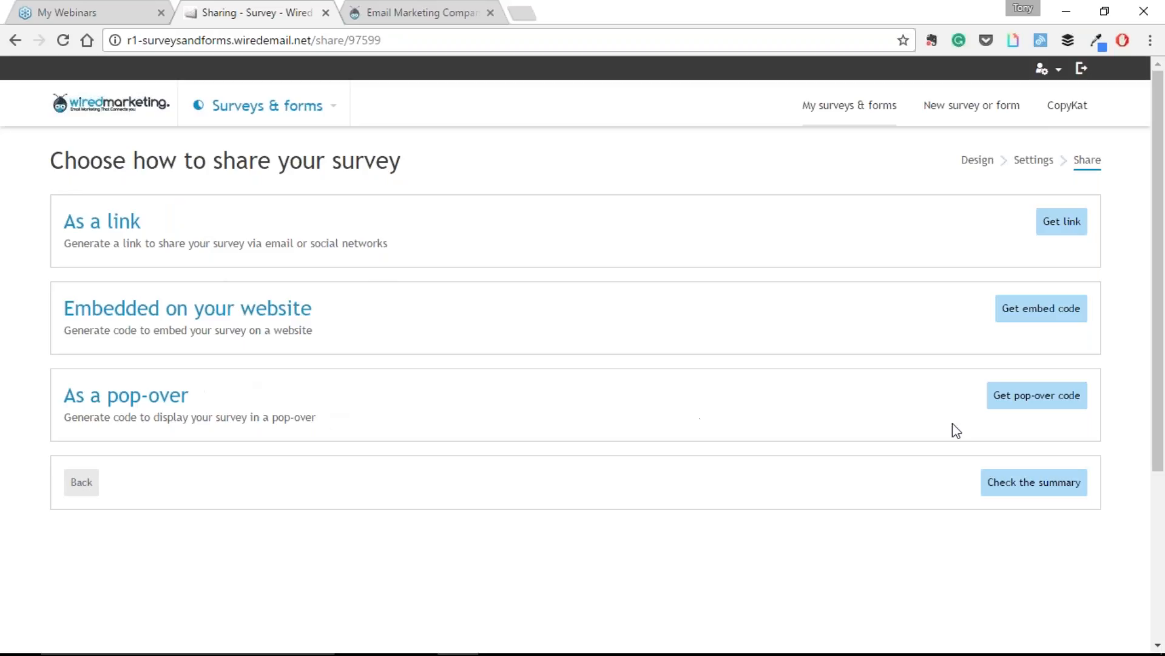
# Step: Set the survey's pop-over to show after 3 seconds and stop after 3 appearances, and select its generated code
pyautogui.click(1050, 408)
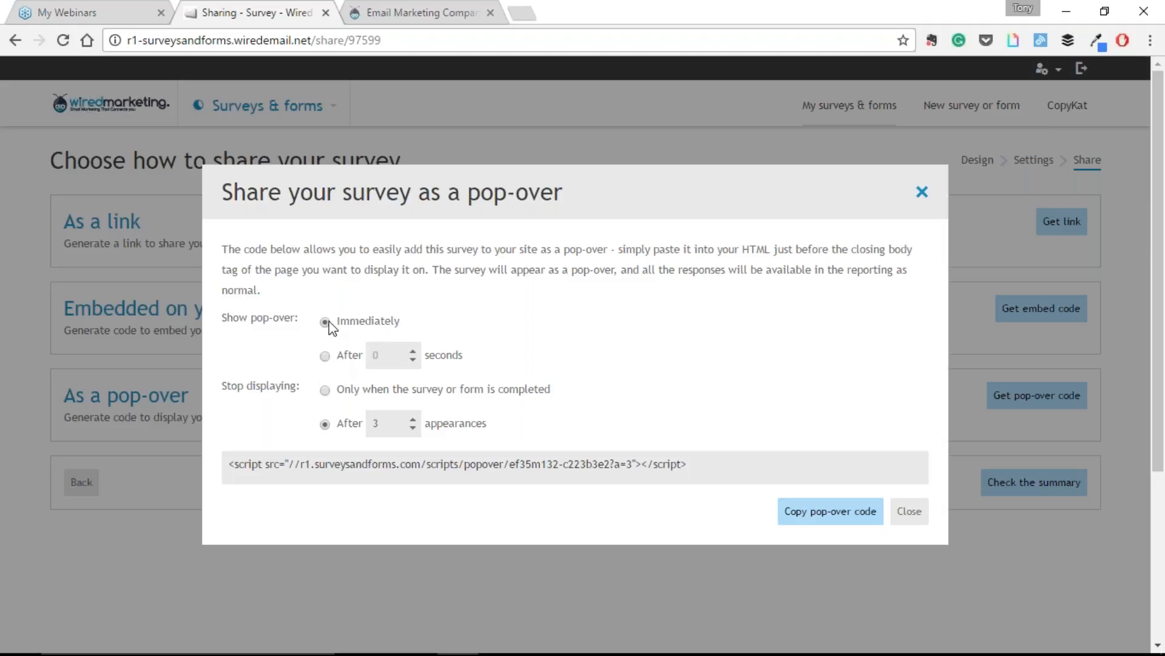
pyautogui.click(327, 356)
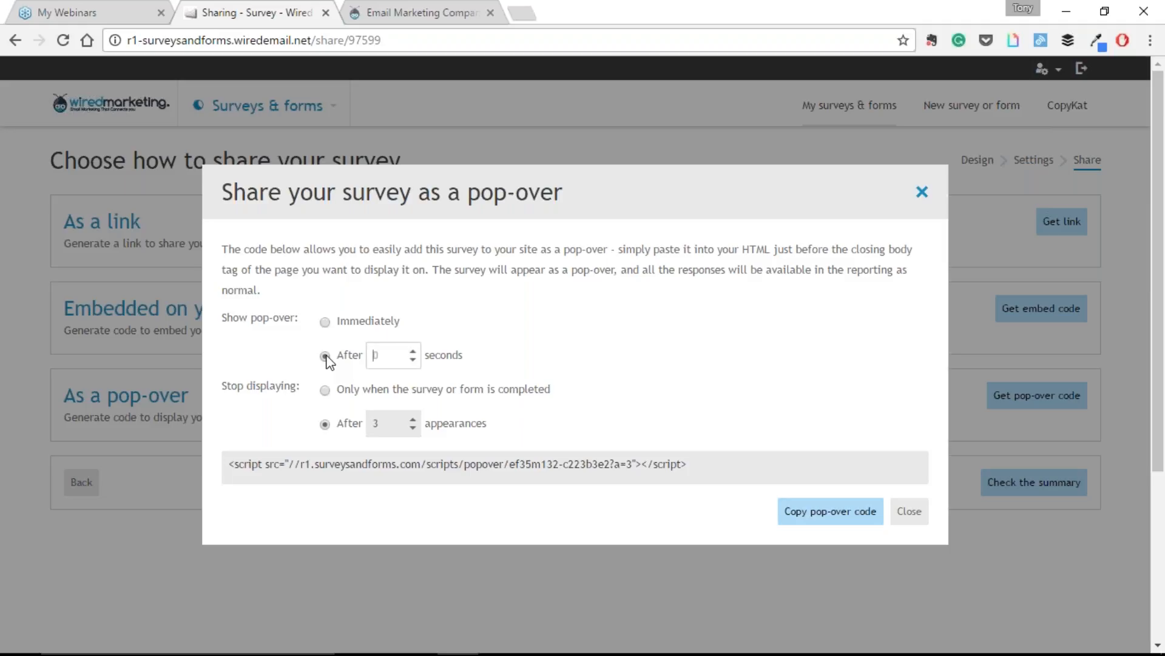
pyautogui.click(410, 352)
pyautogui.click(410, 352)
pyautogui.click(410, 353)
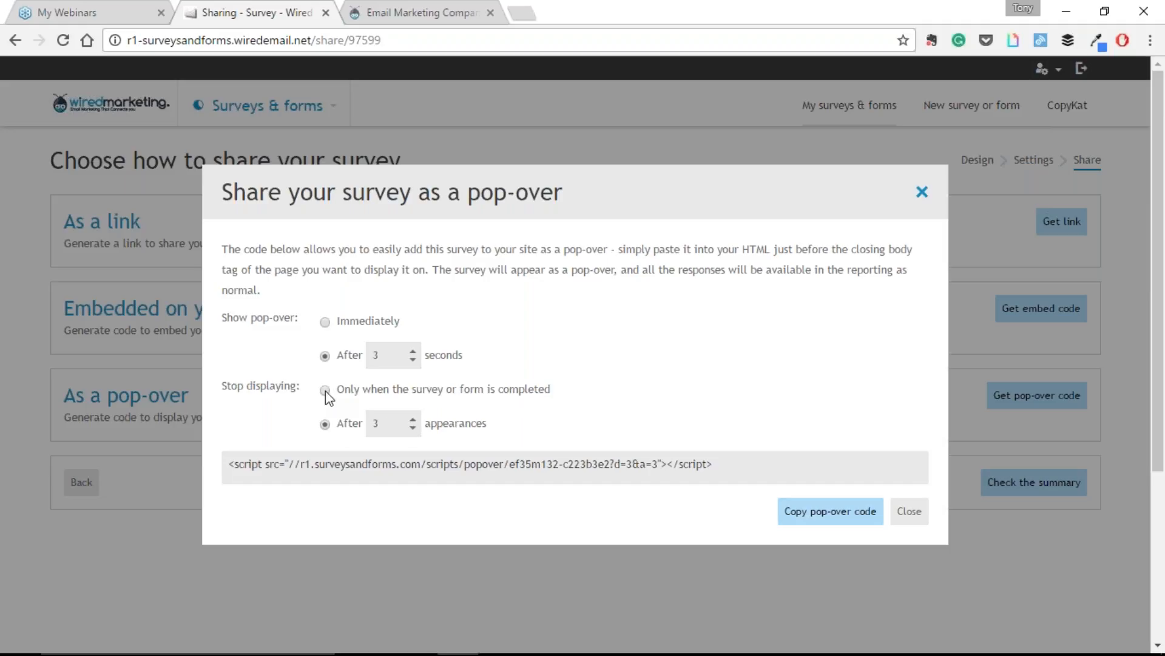
pyautogui.click(326, 423)
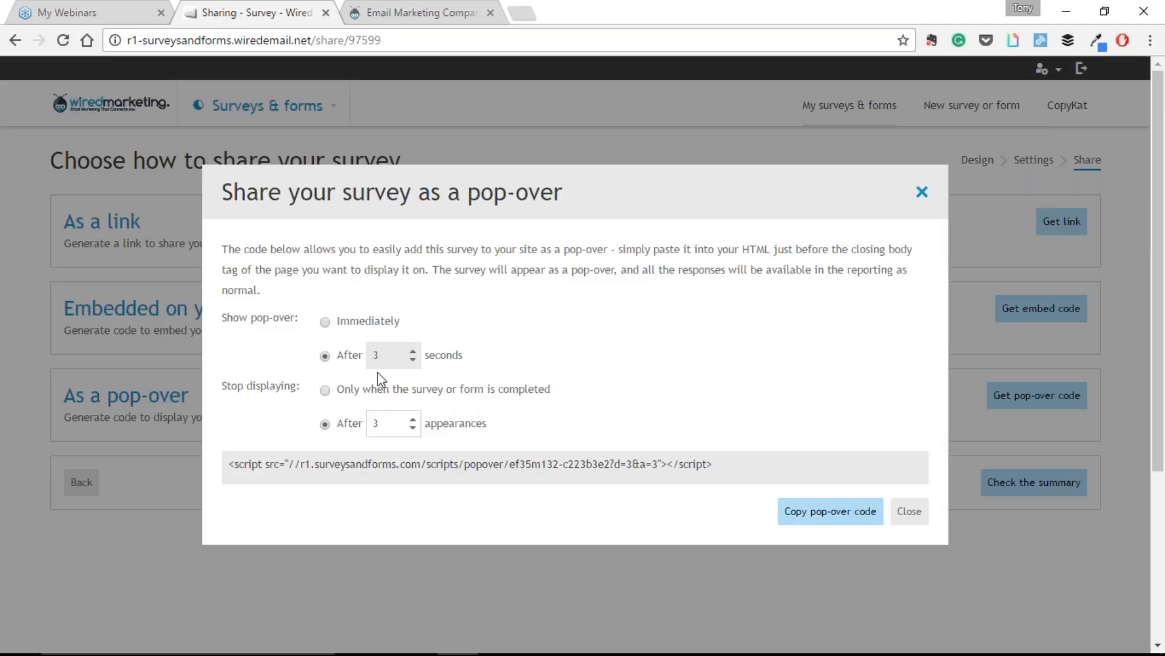
pyautogui.moveTo(718, 471); pyautogui.dragTo(235, 452)
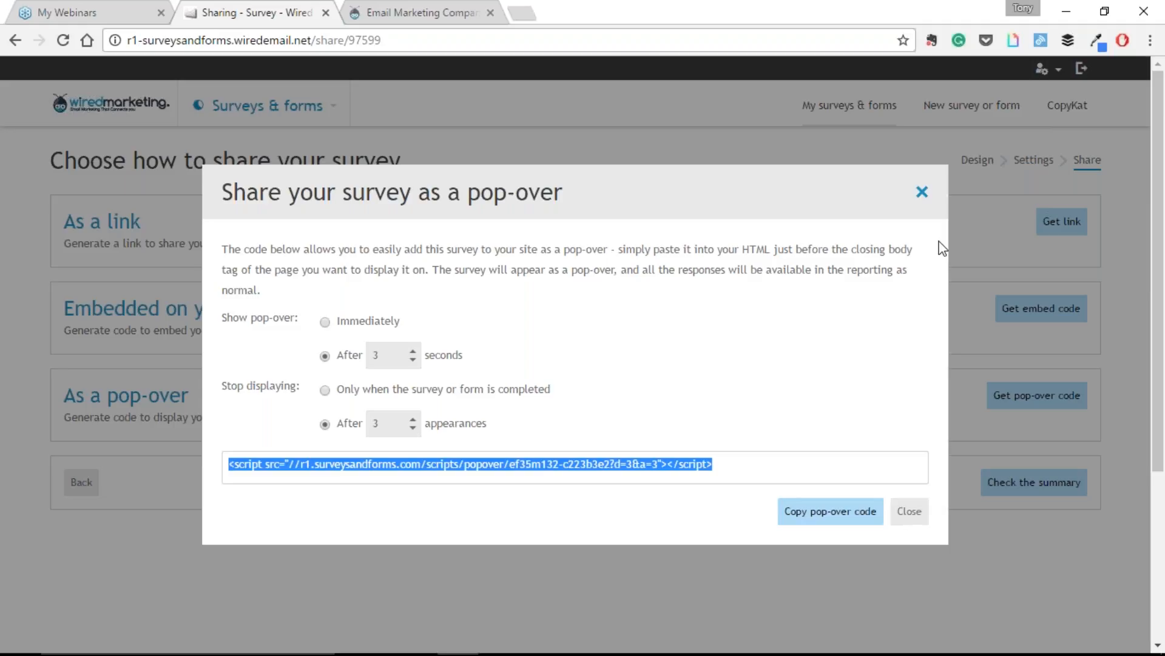
pyautogui.click(922, 194)
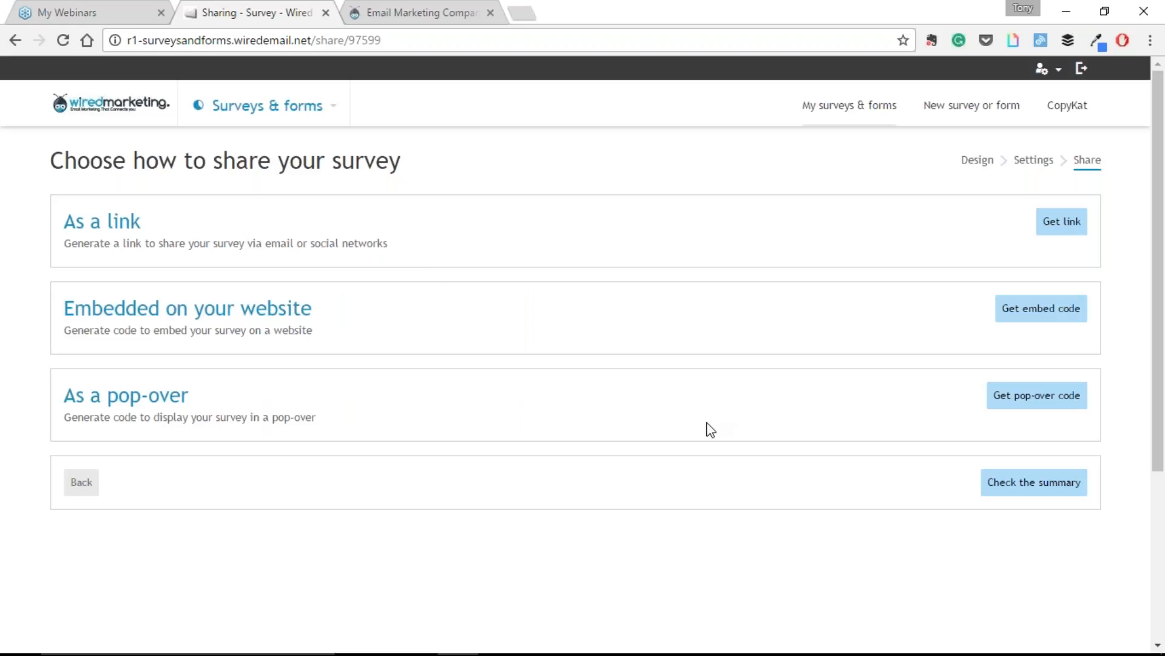
# Step: Check the survey's summary, and go to the account's landing pages by way of the email dashboard
pyautogui.click(1005, 487)
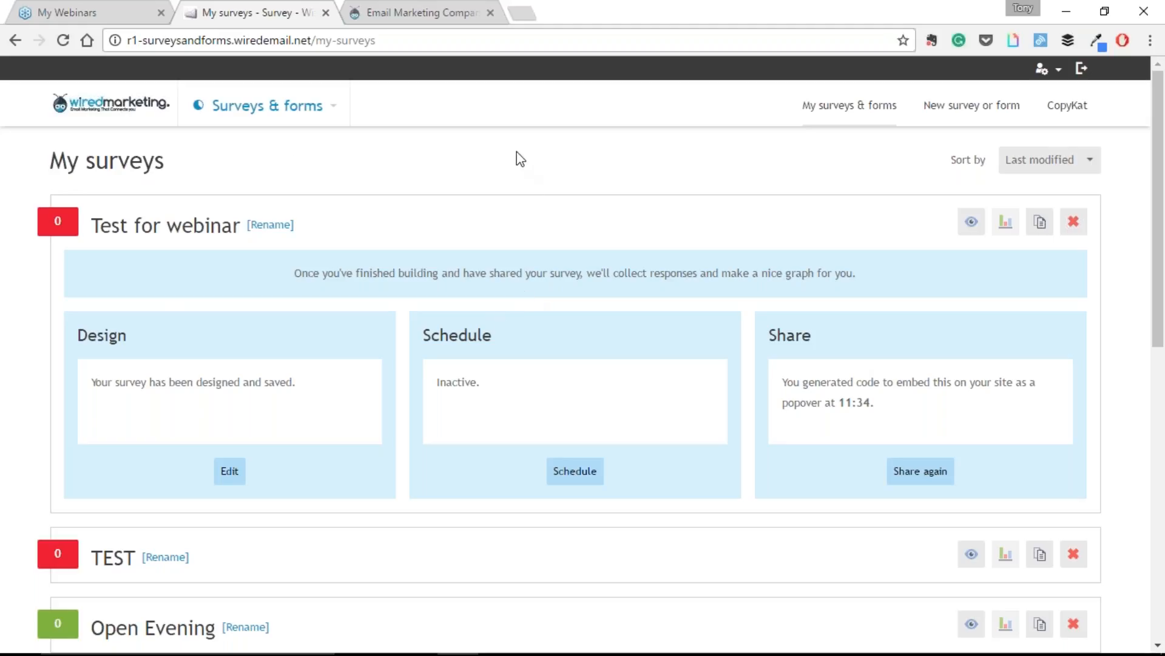
pyautogui.click(156, 108)
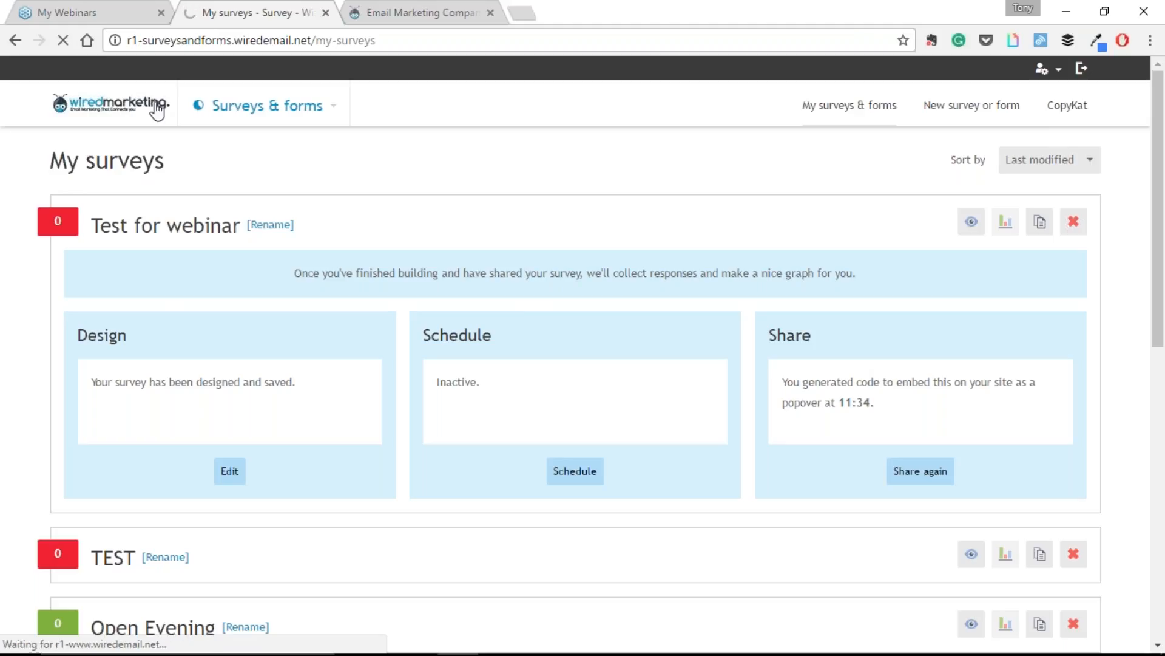
pyautogui.moveTo(227, 112)
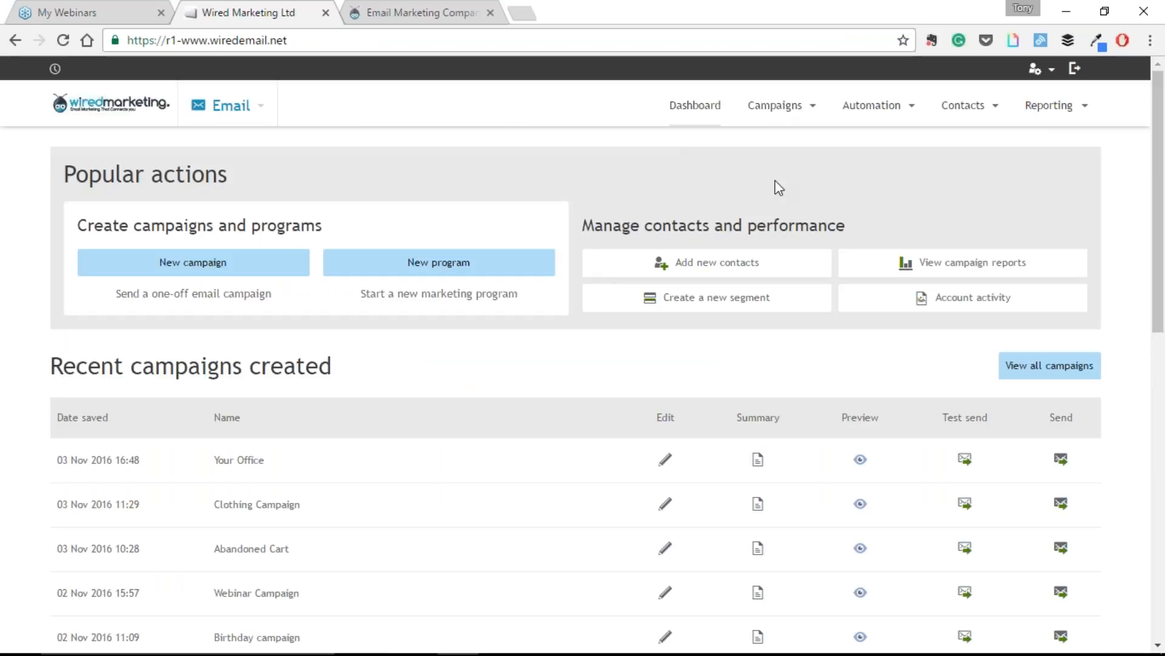
pyautogui.click(250, 109)
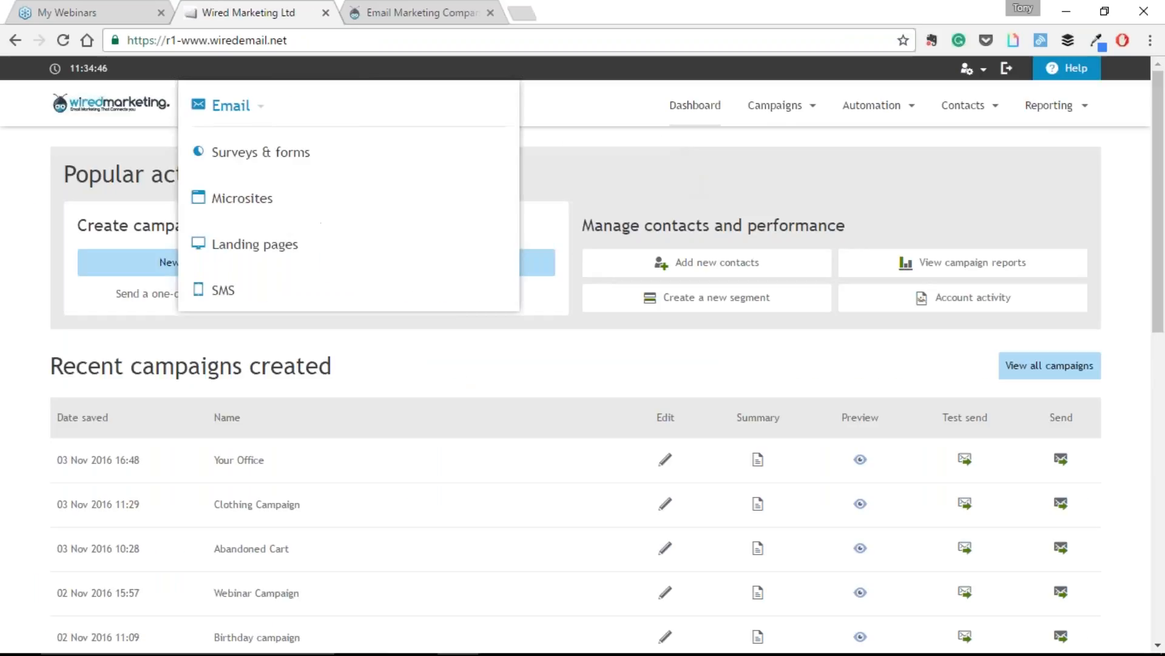
pyautogui.click(255, 244)
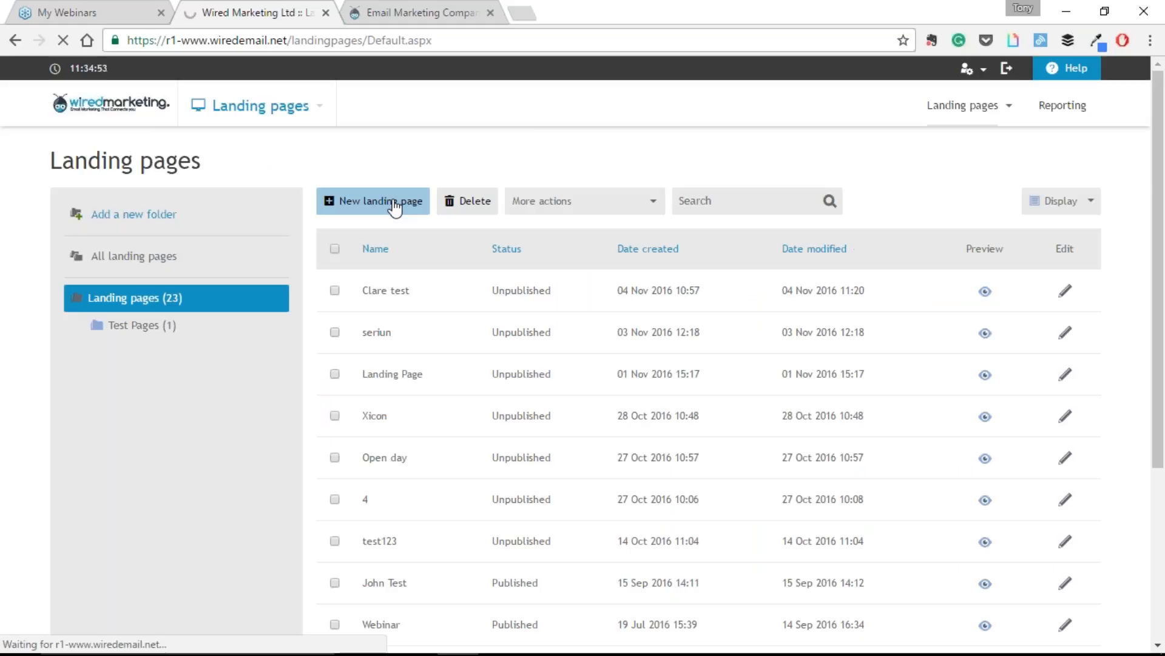
# Step: Create and name a new landing page from the Competition template, stored in the Landing pages folder
pyautogui.click(394, 204)
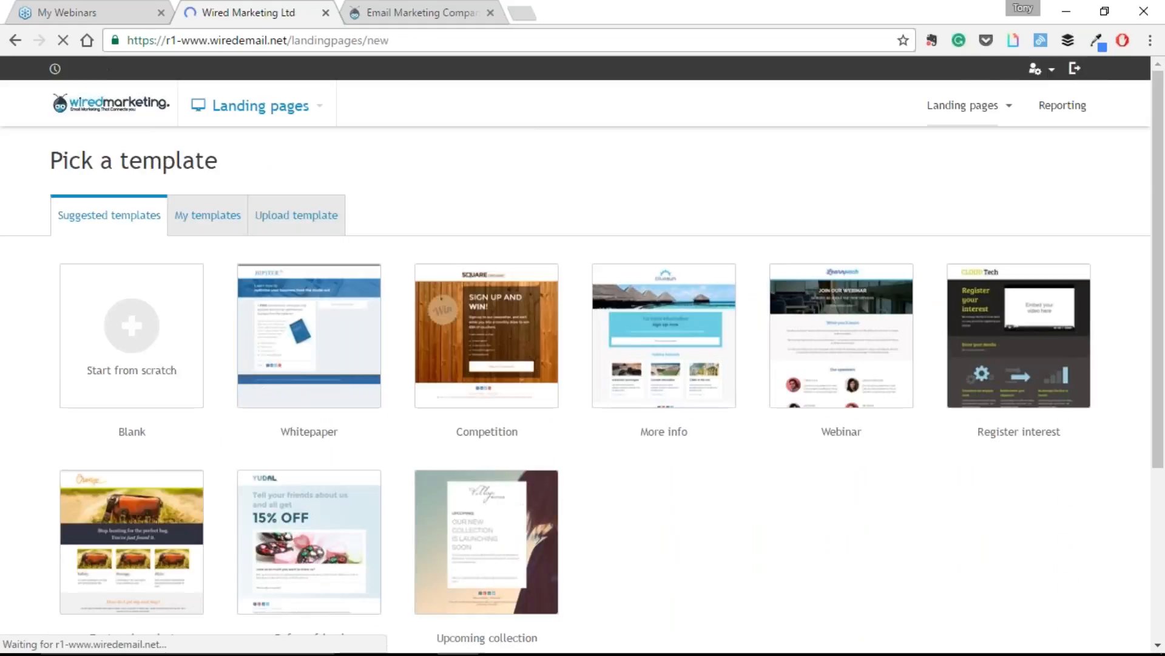
pyautogui.moveTo(482, 356)
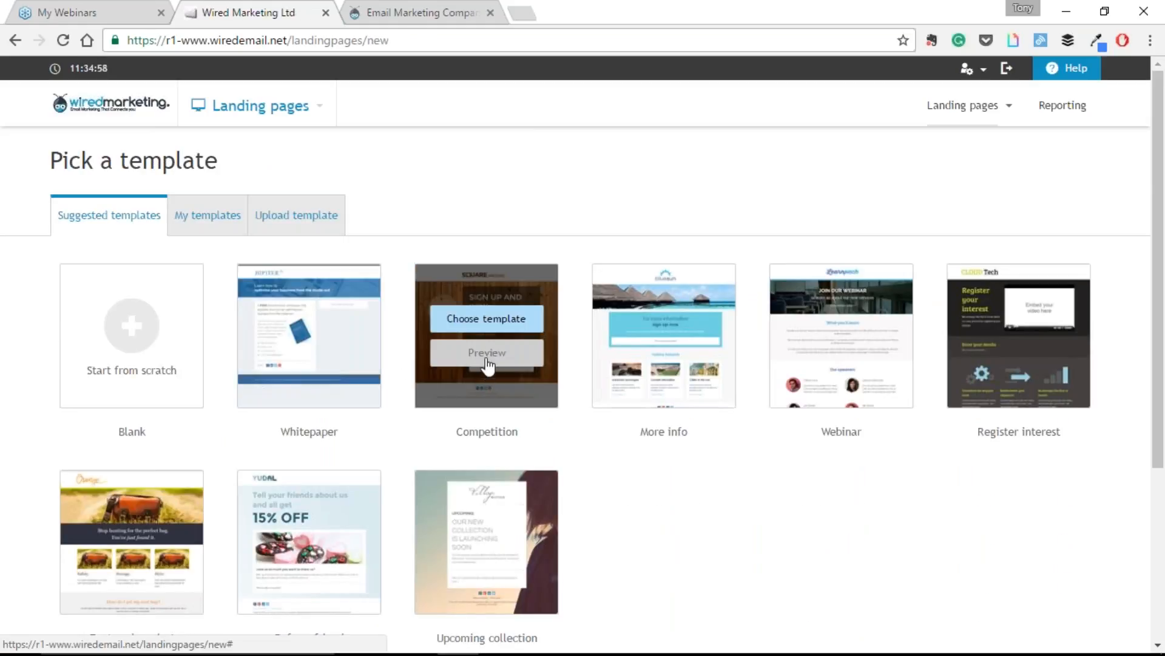
pyautogui.click(489, 322)
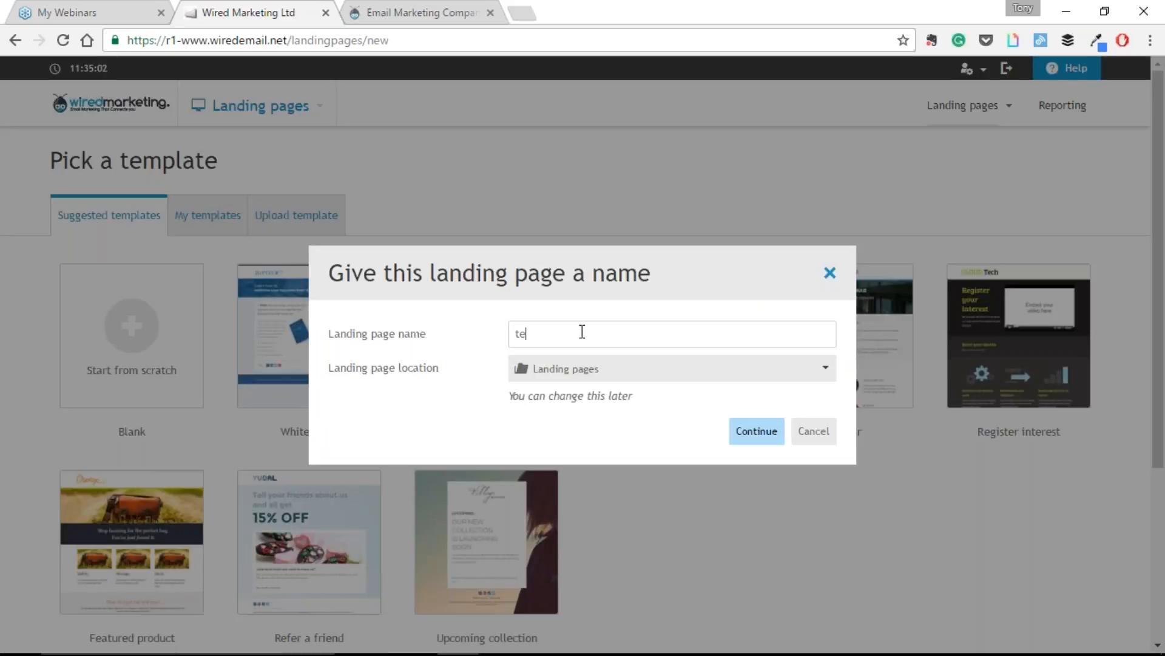
pyautogui.click(753, 430)
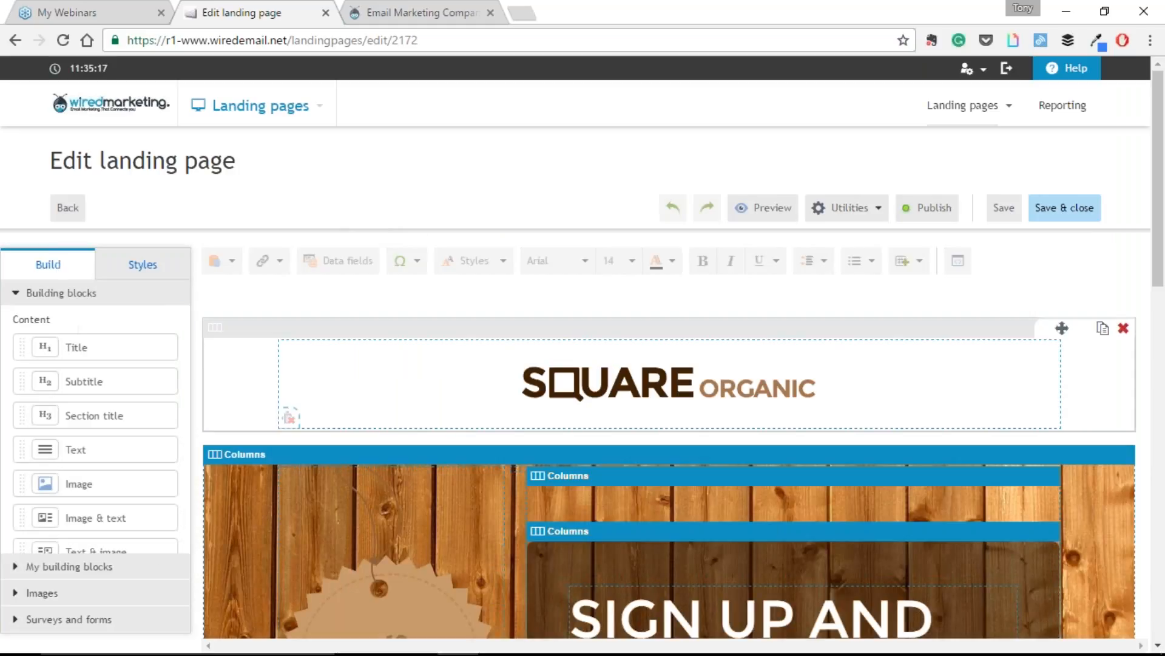
# Step: Place the existing "test" survey beneath the Square Organic logo and preview the landing page from top to bottom
pyautogui.click(91, 619)
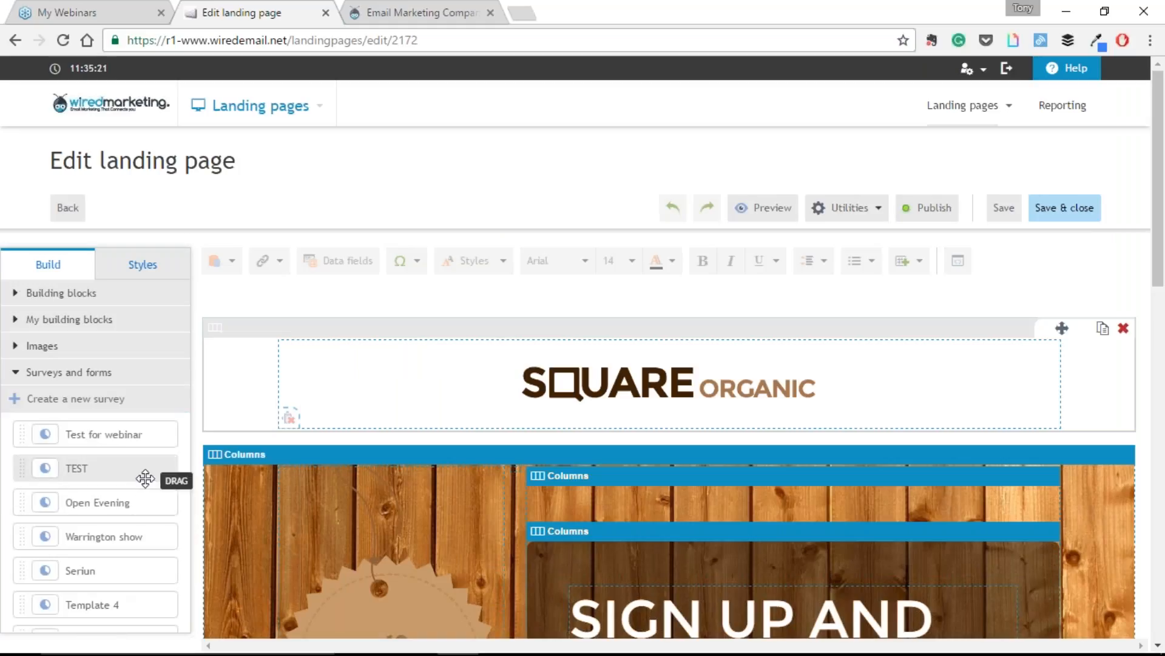
pyautogui.scroll(-2, 183, 434)
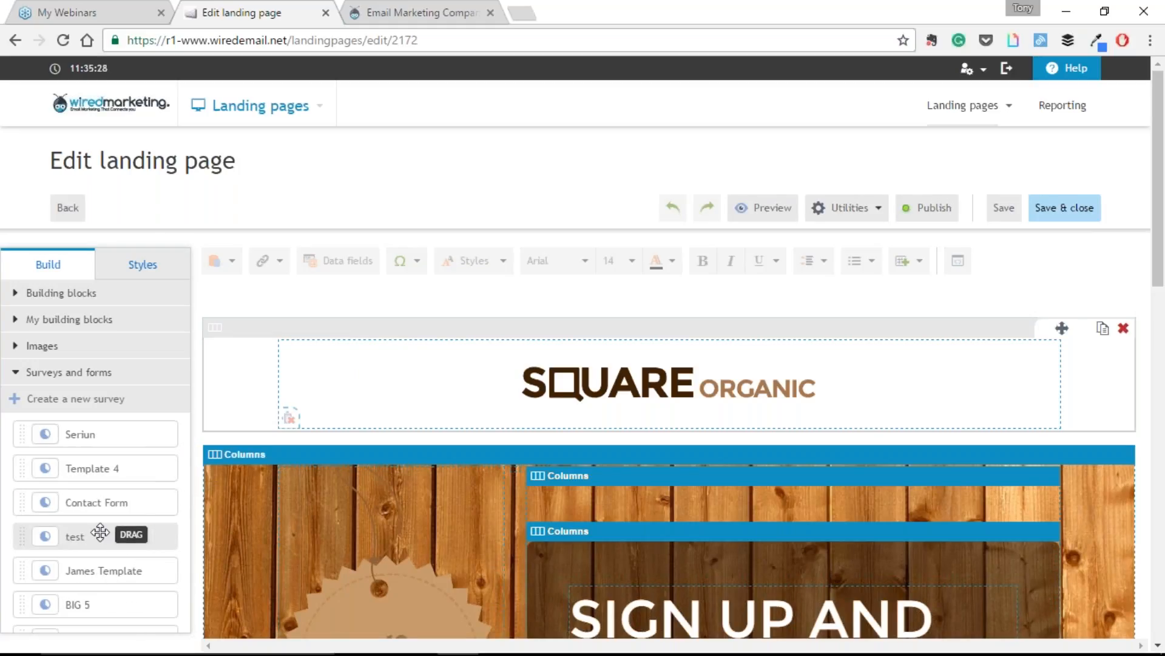
pyautogui.moveTo(100, 532); pyautogui.dragTo(453, 430)
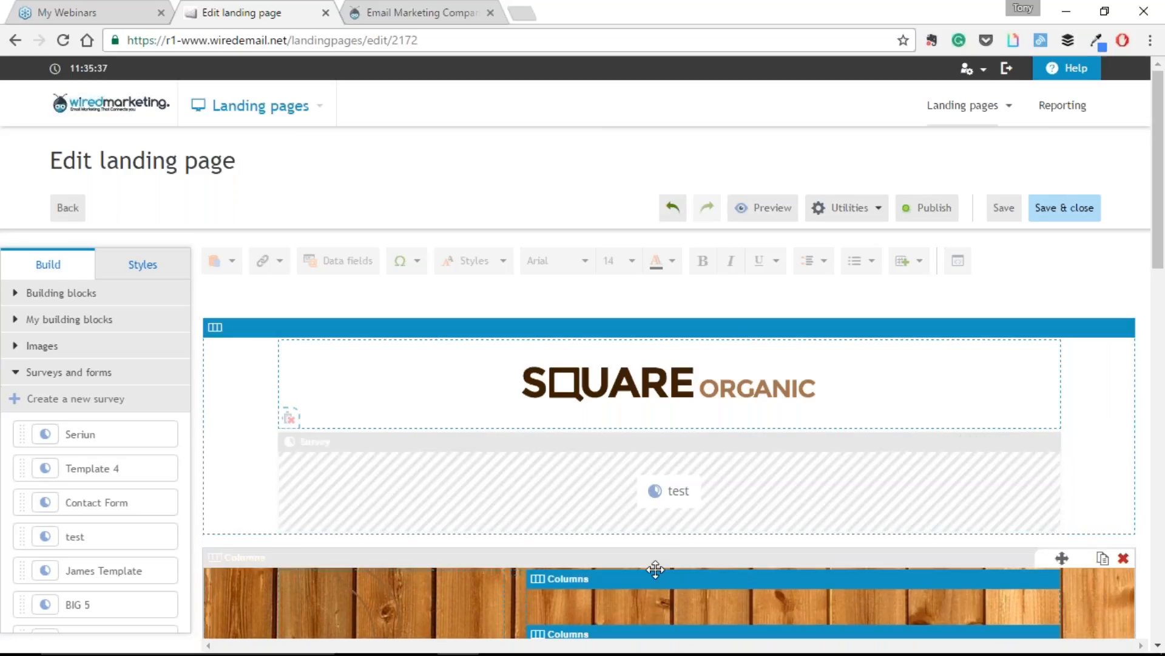
pyautogui.click(775, 209)
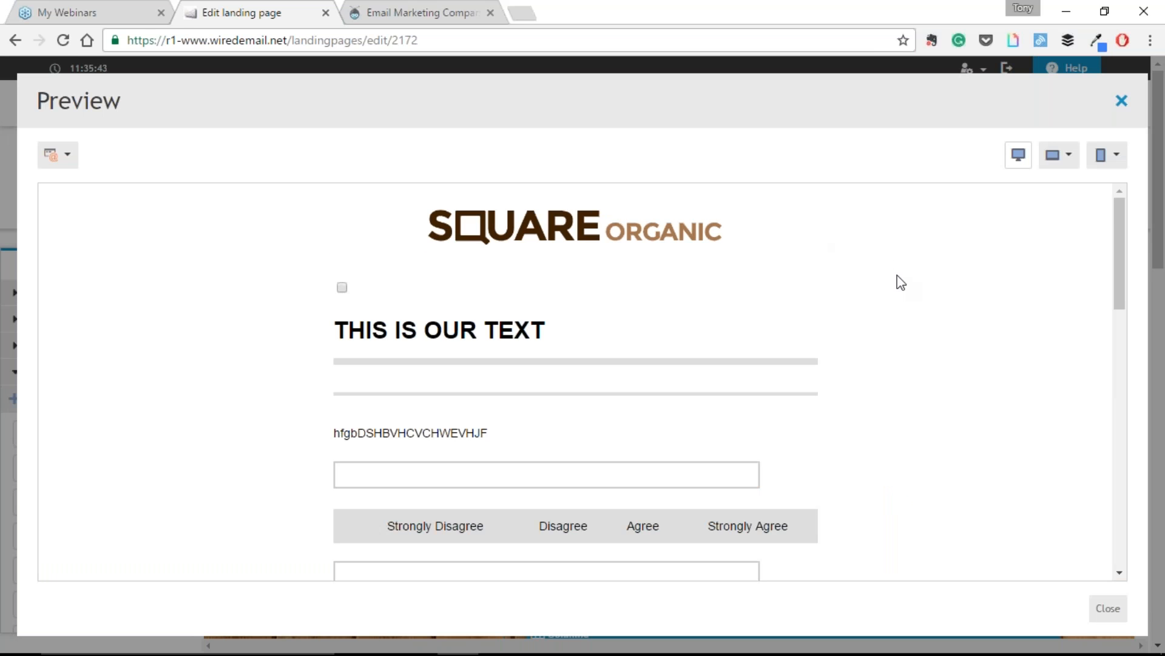
pyautogui.scroll(-4, 896, 280)
pyautogui.scroll(5, 887, 303)
pyautogui.click(1121, 102)
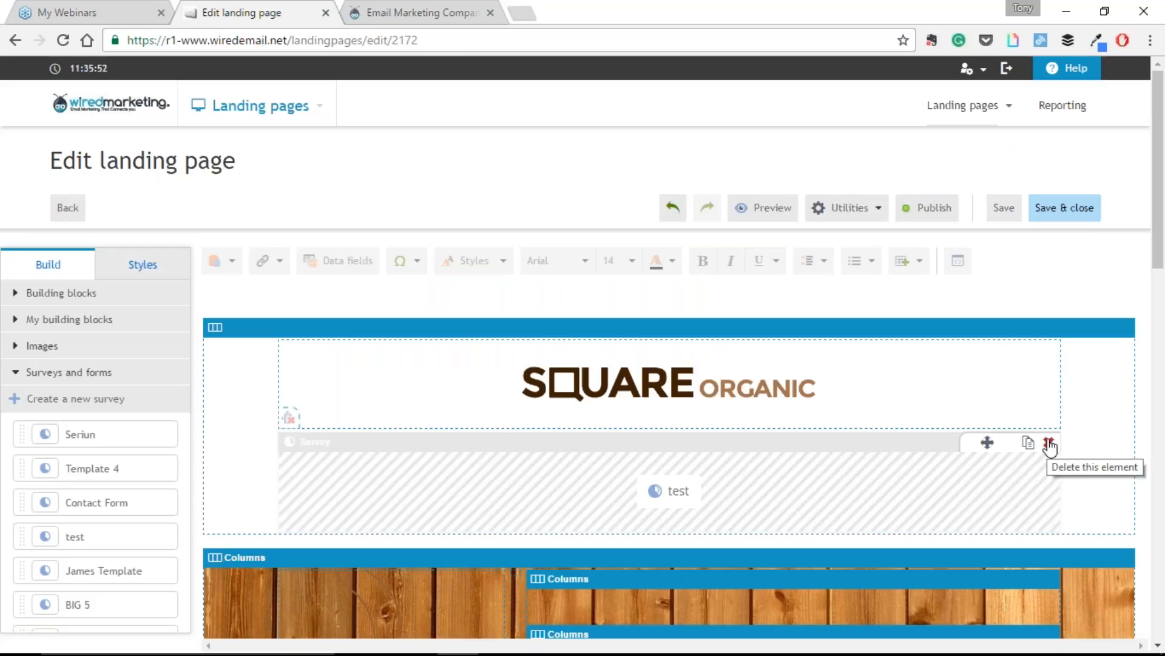
# Step: Add a two-column layout between the logo and the "test" survey, and move the survey into its right column
pyautogui.scroll(-5, 91, 546)
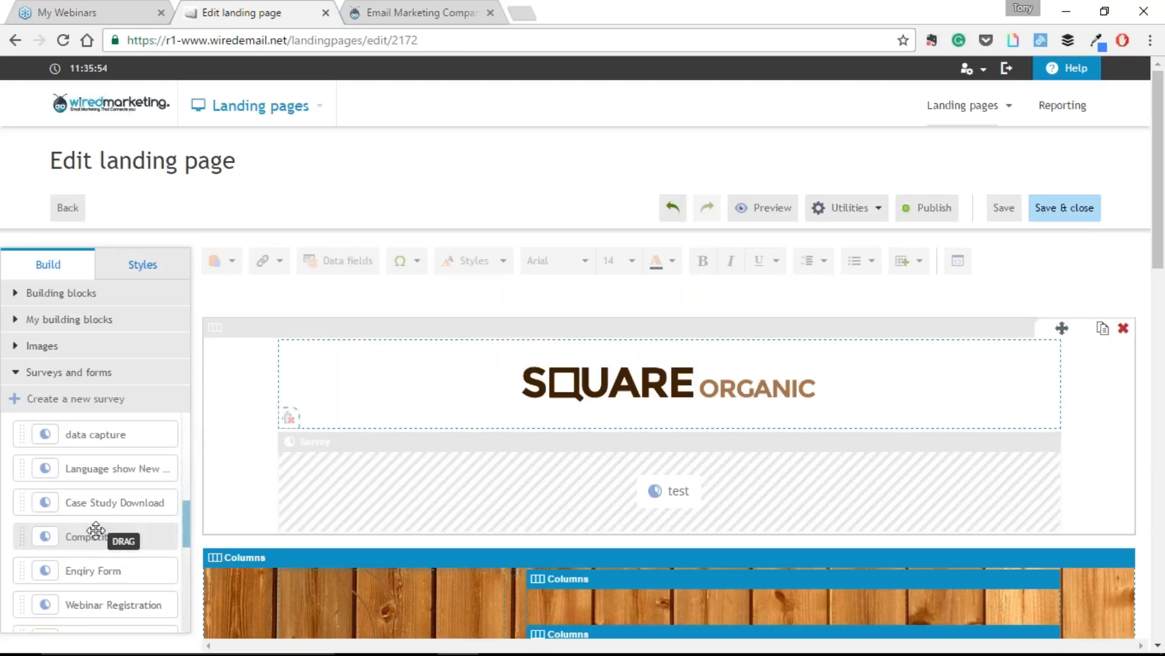
pyautogui.scroll(-4, 101, 525)
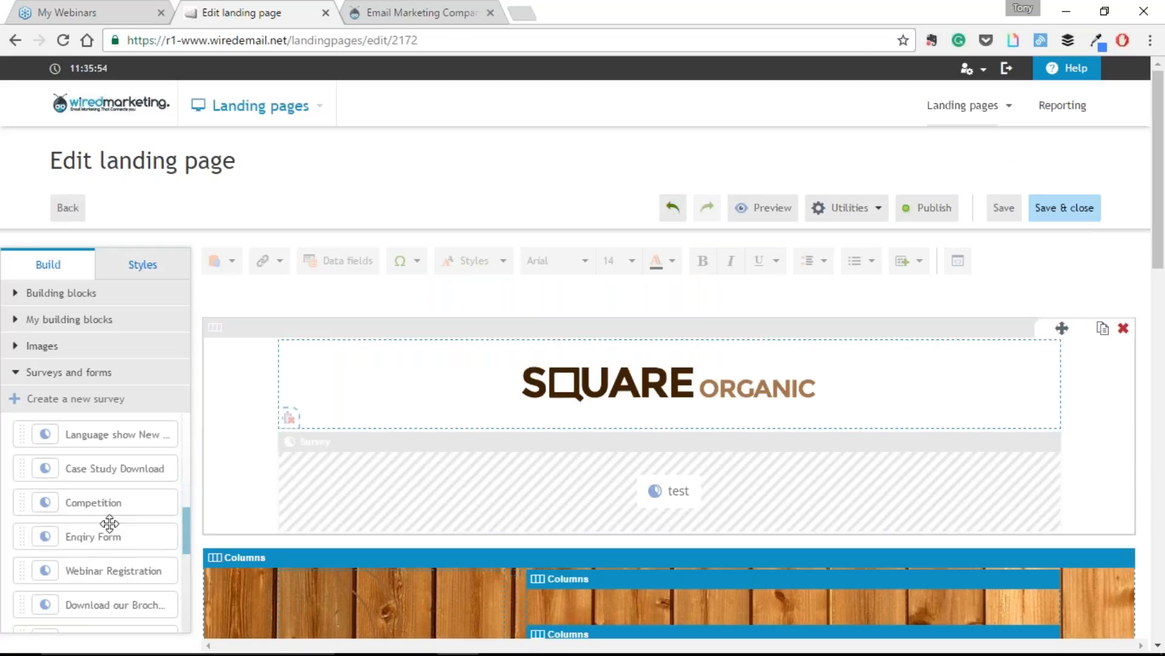
pyautogui.click(51, 292)
pyautogui.scroll(-4, 91, 425)
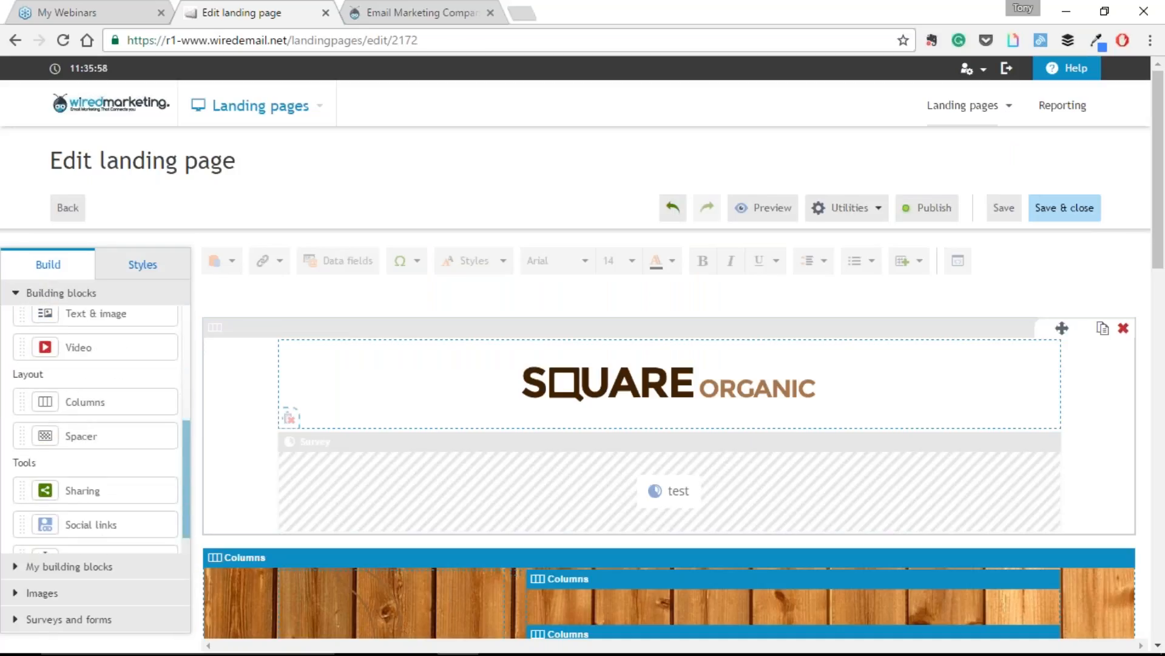
pyautogui.scroll(-1, 118, 431)
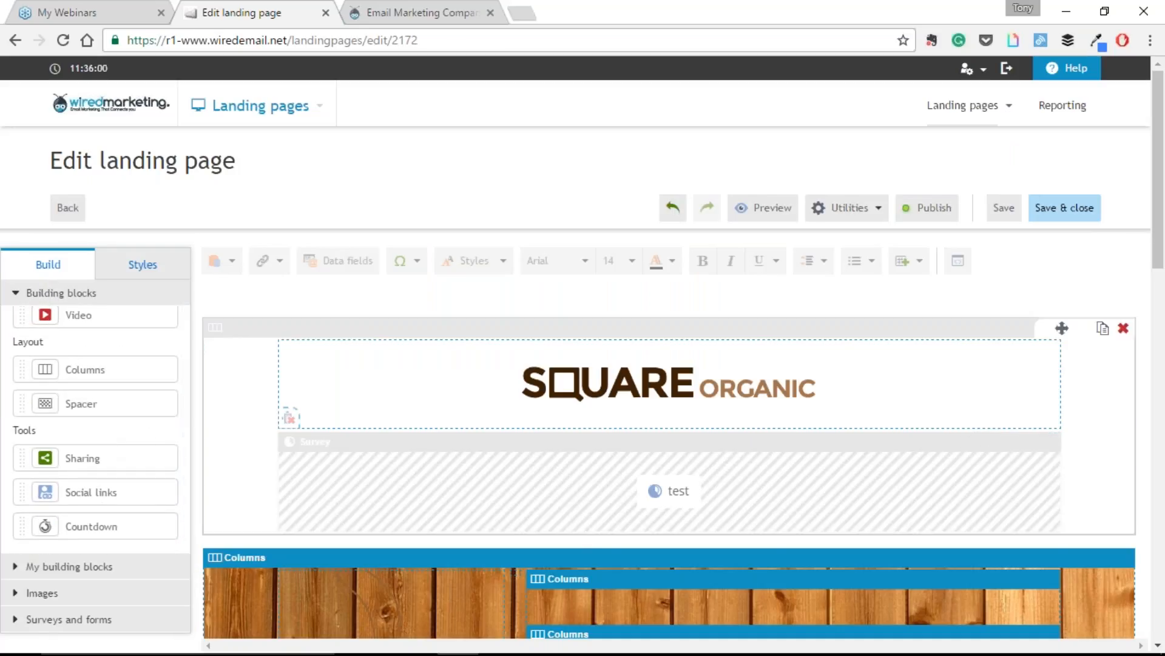
pyautogui.scroll(1, 148, 445)
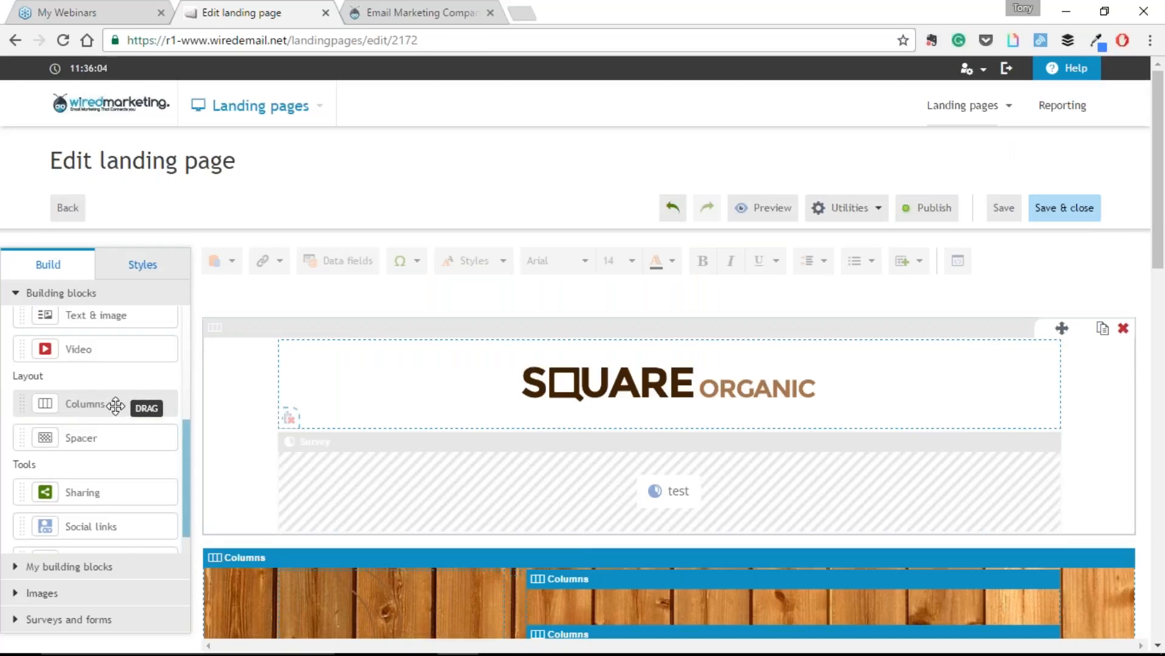
pyautogui.moveTo(115, 405); pyautogui.dragTo(380, 437)
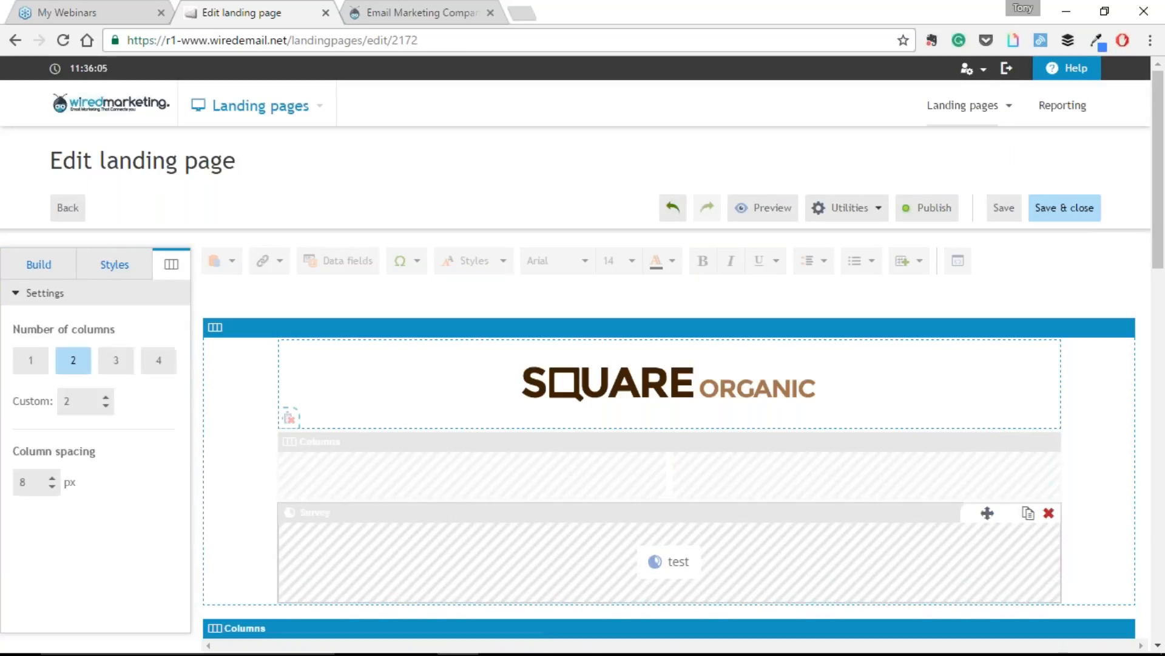
pyautogui.moveTo(987, 513); pyautogui.dragTo(984, 474)
# Step: Preview the landing page with the survey in the right column, and bring up the list of available surveys and forms
pyautogui.moveTo(983, 97)
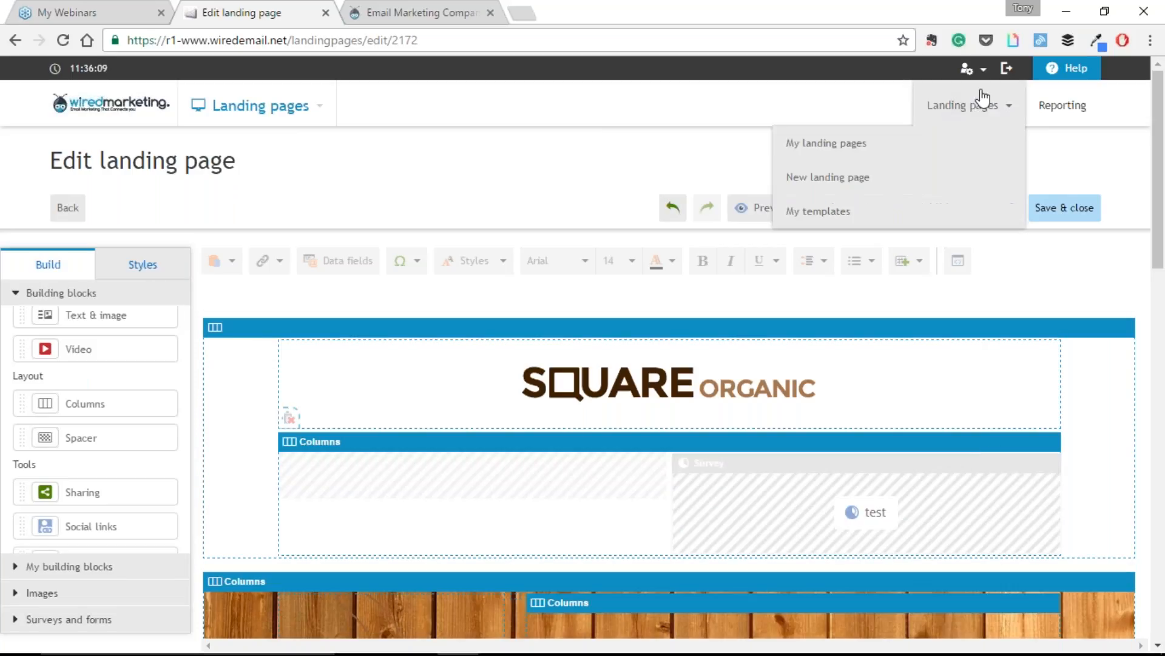
pyautogui.click(755, 206)
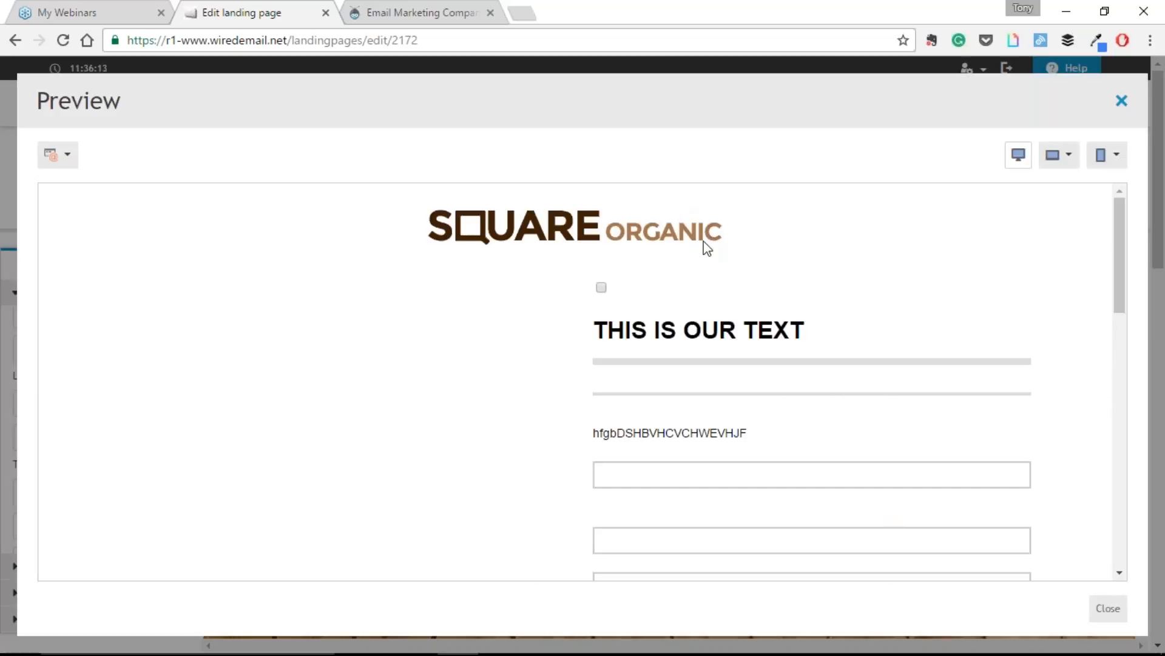
pyautogui.scroll(-3, 678, 243)
pyautogui.scroll(-4, 601, 356)
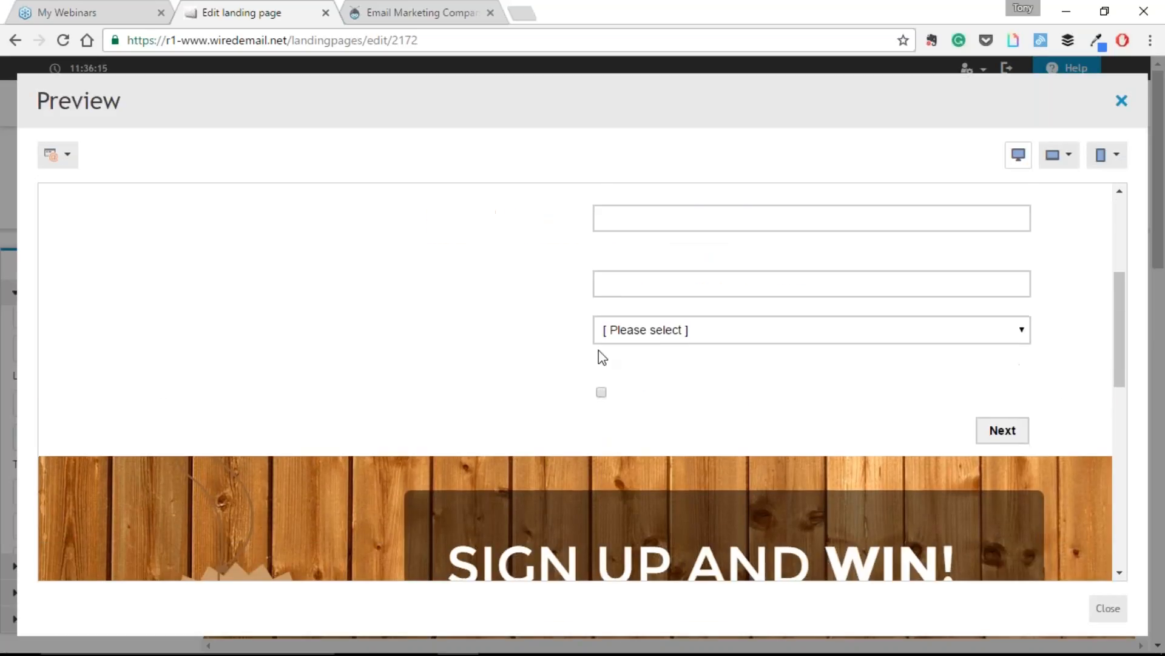
pyautogui.scroll(7, 383, 378)
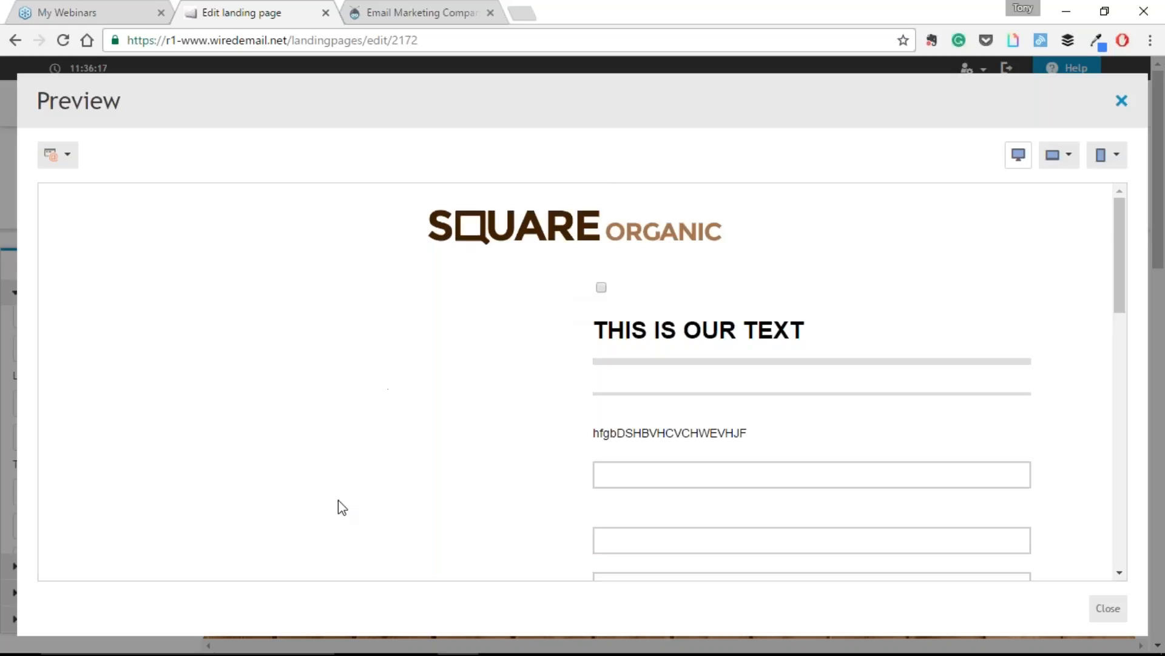
pyautogui.click(1122, 102)
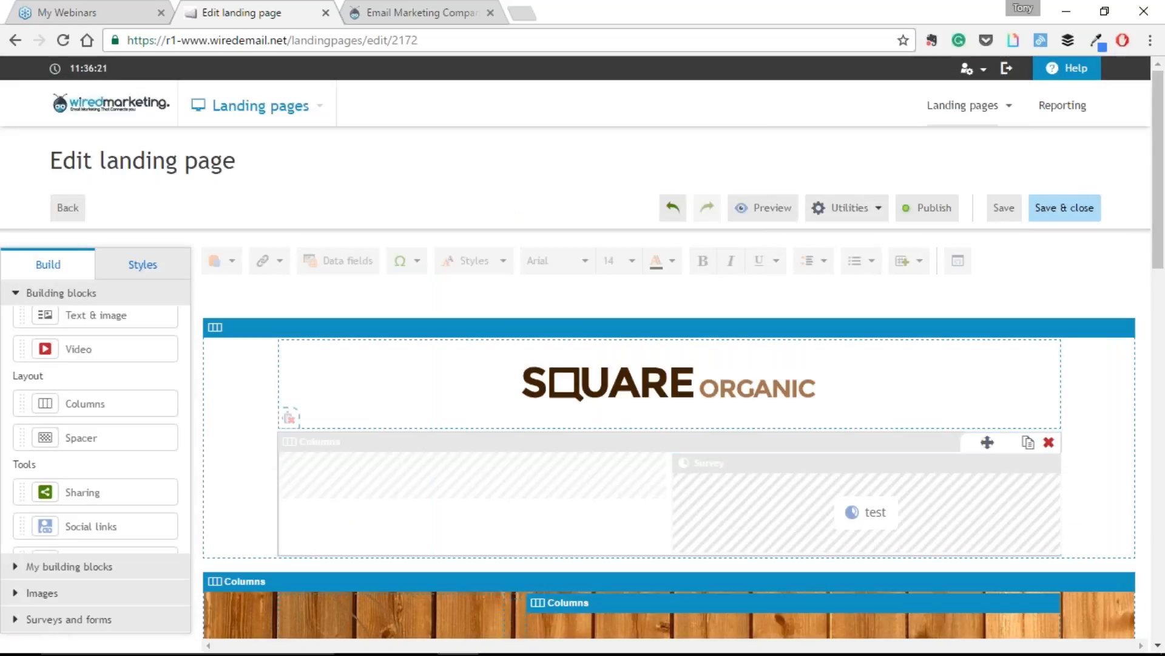
pyautogui.click(61, 618)
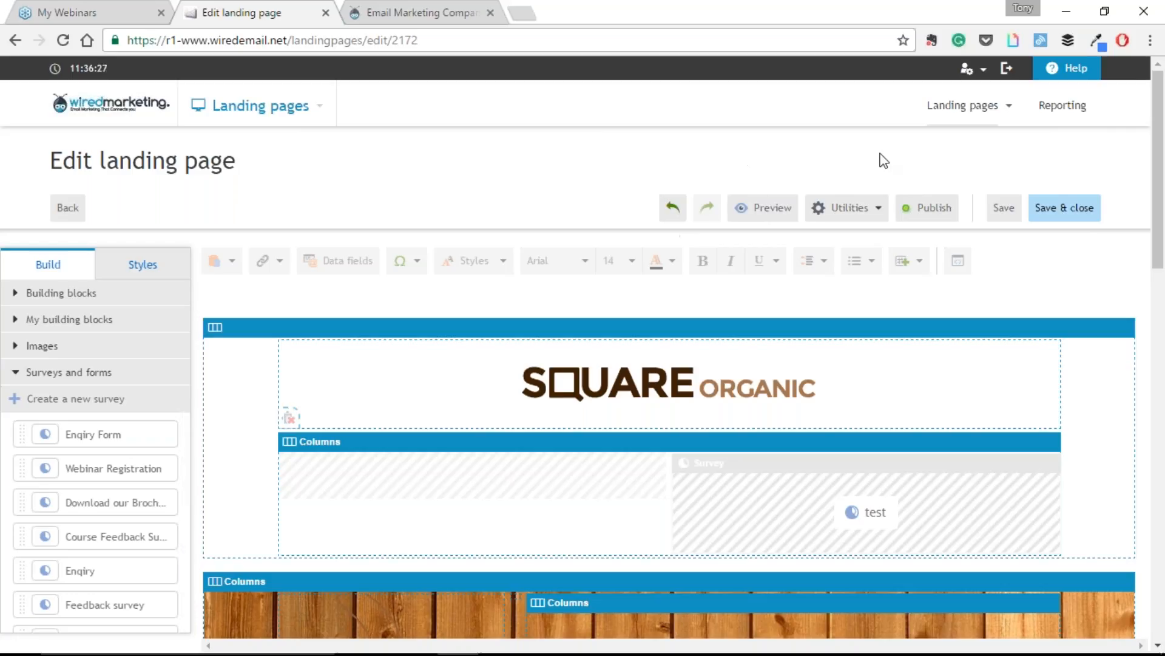
# Step: Go to the account's email dashboard and open the Your Office campaign for editing
pyautogui.moveTo(220, 122)
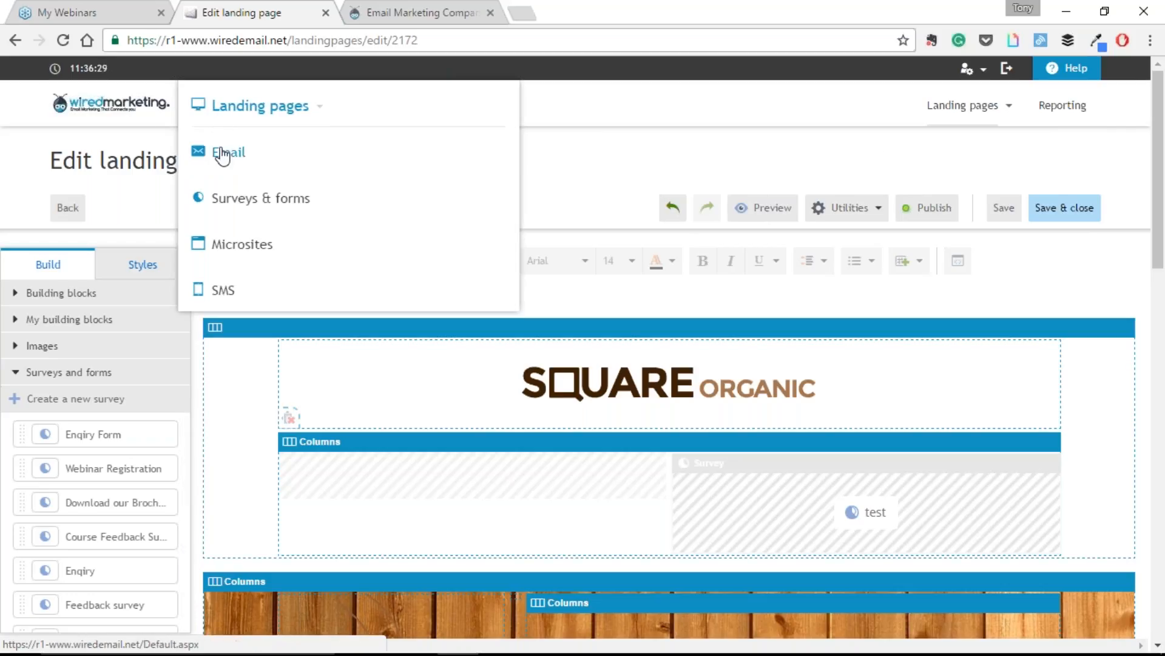
pyautogui.click(227, 153)
pyautogui.click(624, 136)
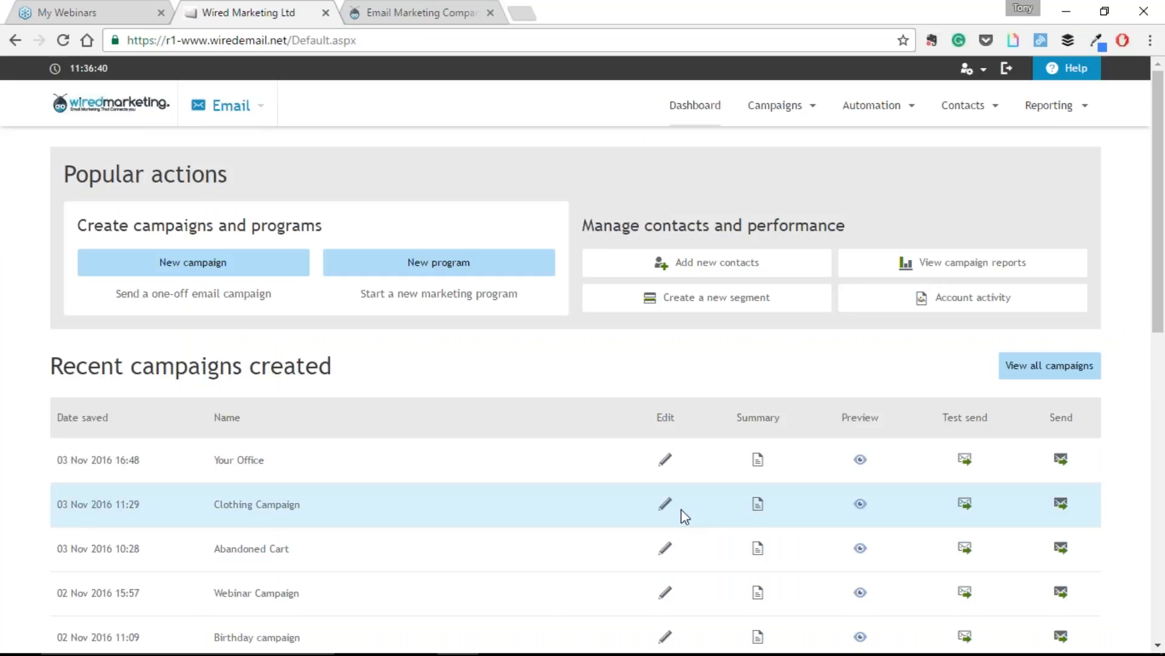
pyautogui.click(672, 461)
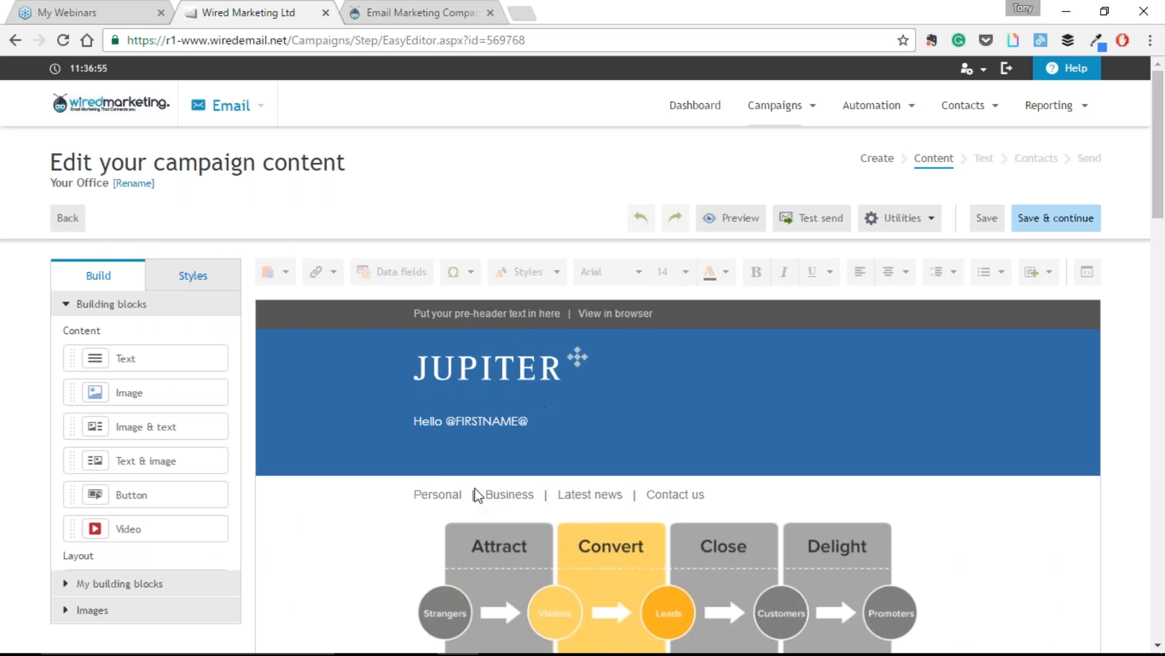
# Step: Add a text block beneath the footer section at the end of the campaign and place the cursor in it
pyautogui.scroll(-15, 510, 435)
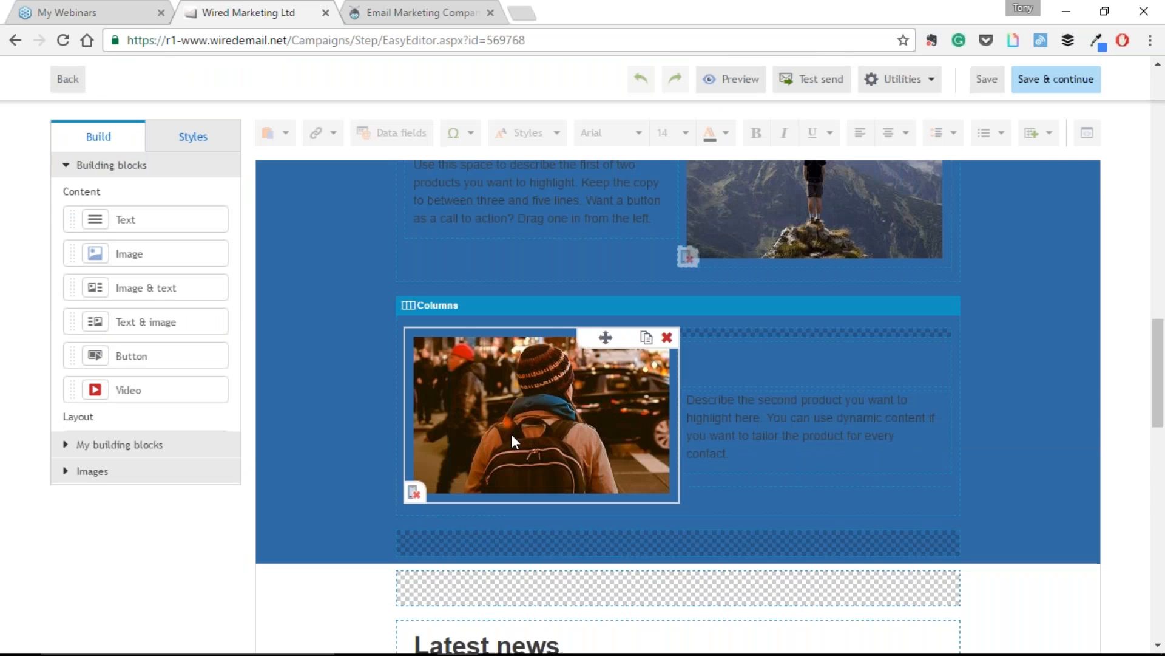
pyautogui.scroll(-10, 509, 432)
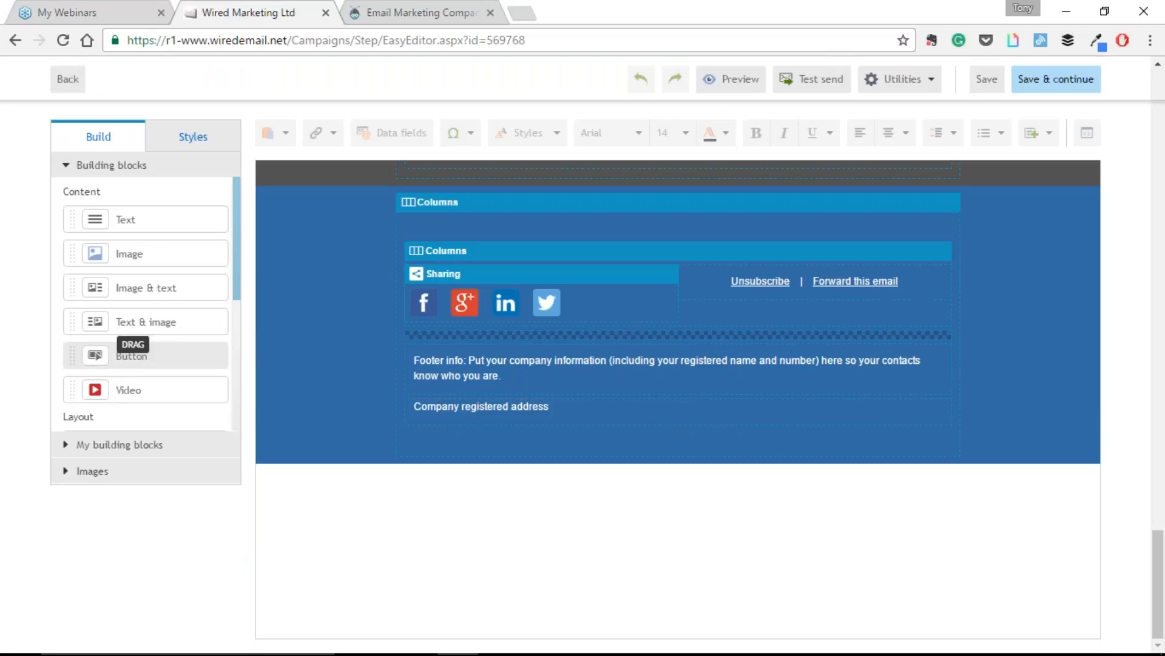
pyautogui.moveTo(447, 403); pyautogui.dragTo(559, 449)
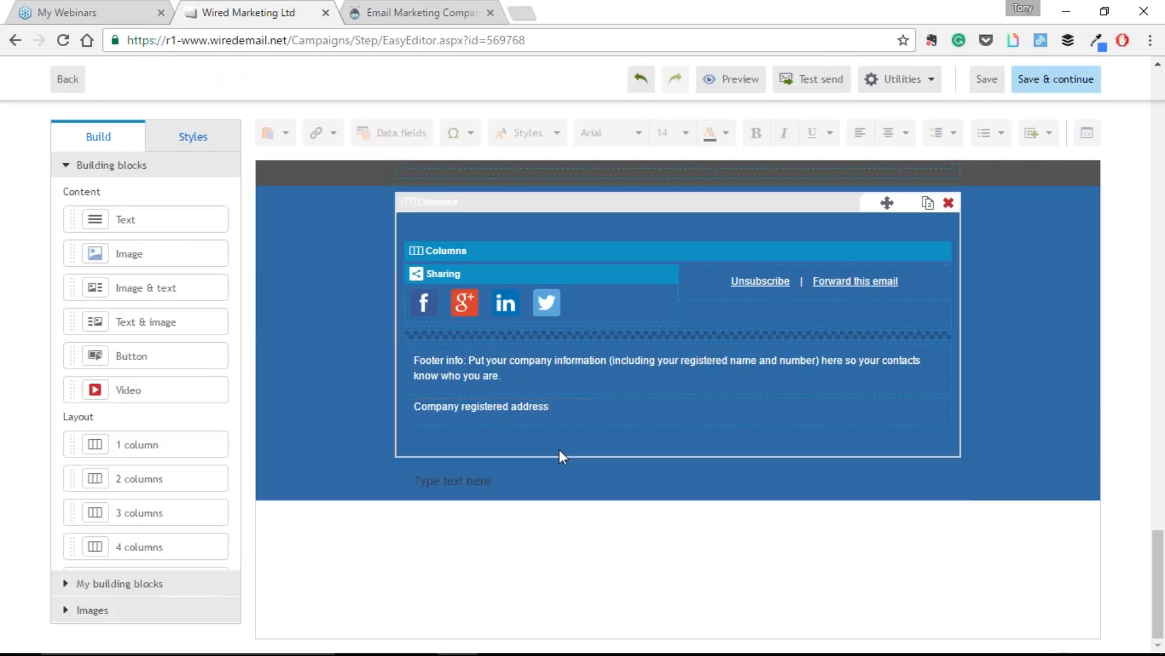
pyautogui.click(496, 489)
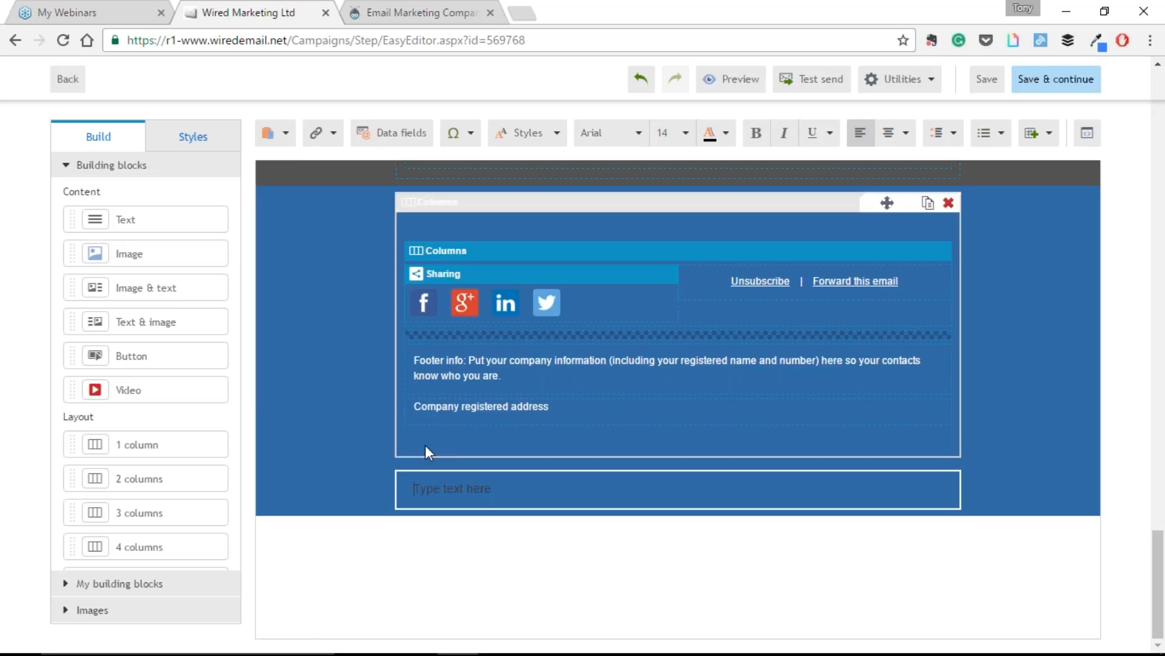
# Step: Replace the new block's placeholder text with "complete our survey", linked to the "Test for webinar" survey
pyautogui.doubleClick(468, 488)
pyautogui.tripleClick(467, 488)
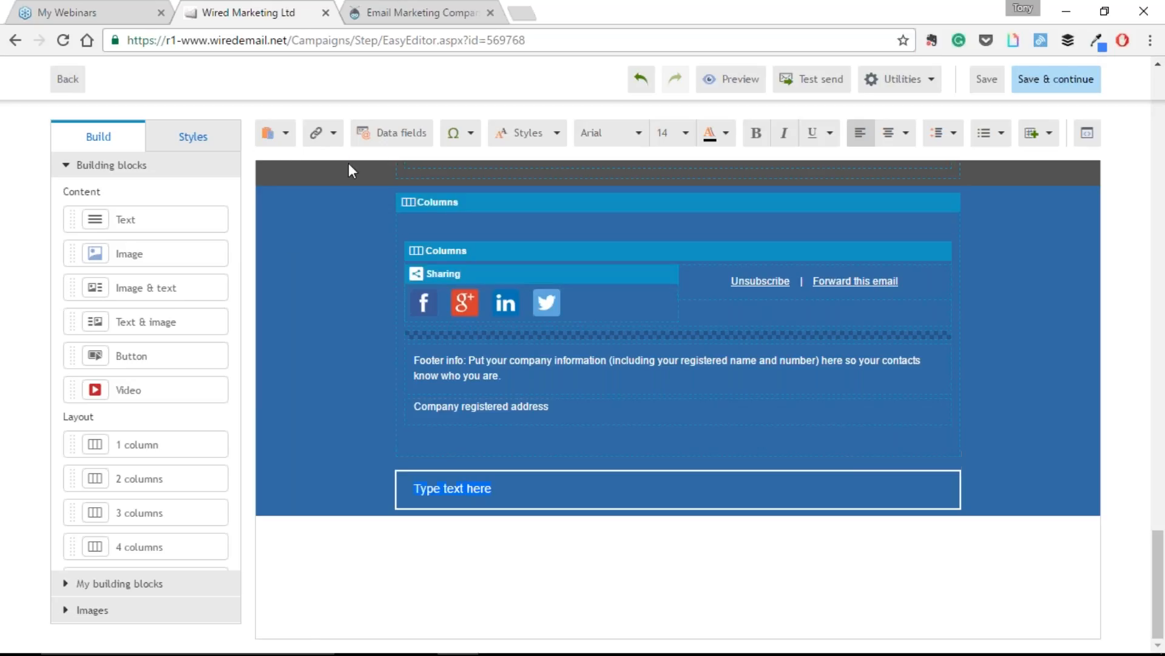
pyautogui.click(335, 141)
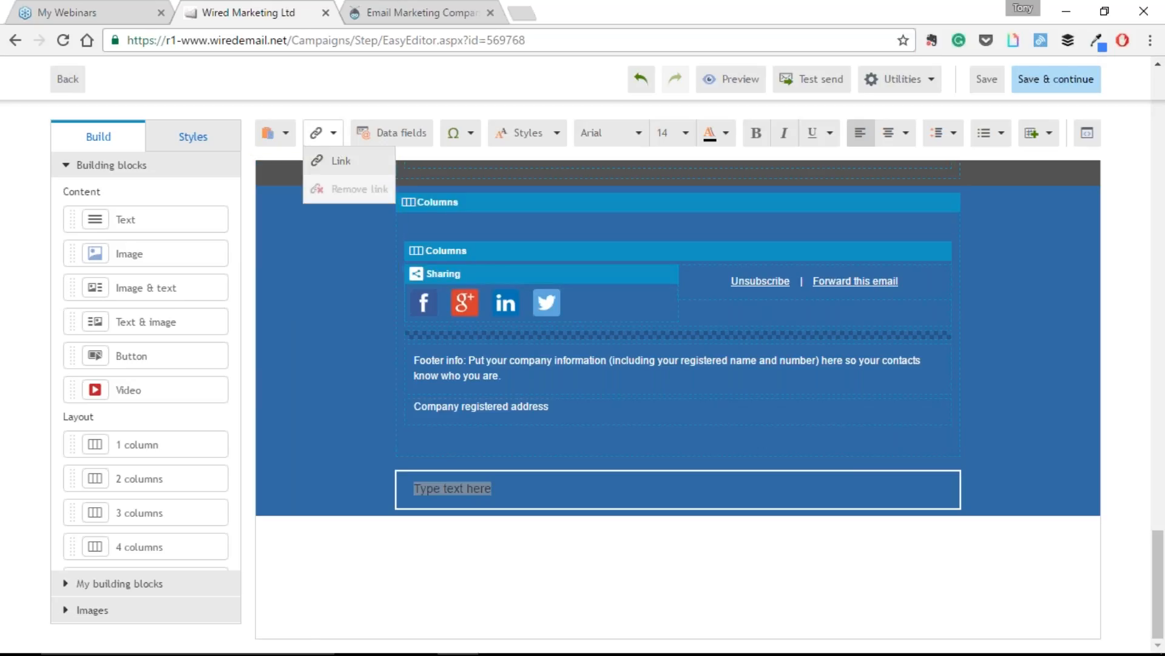
pyautogui.click(334, 159)
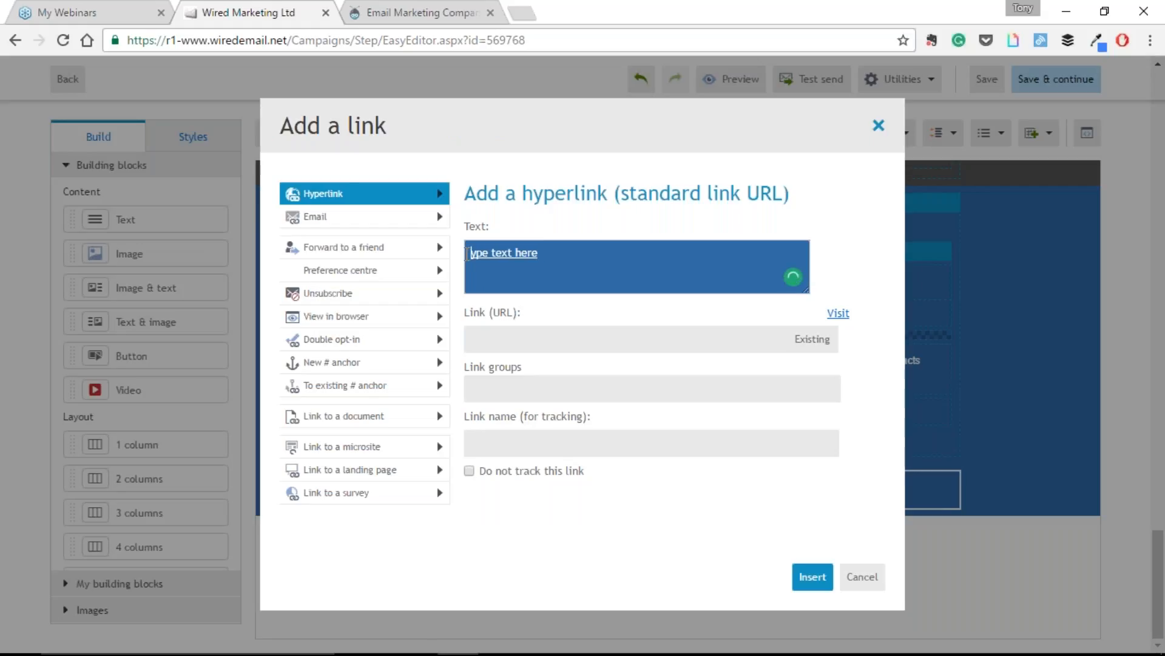
pyautogui.press('BackSpace')
pyautogui.write('complete our survey')
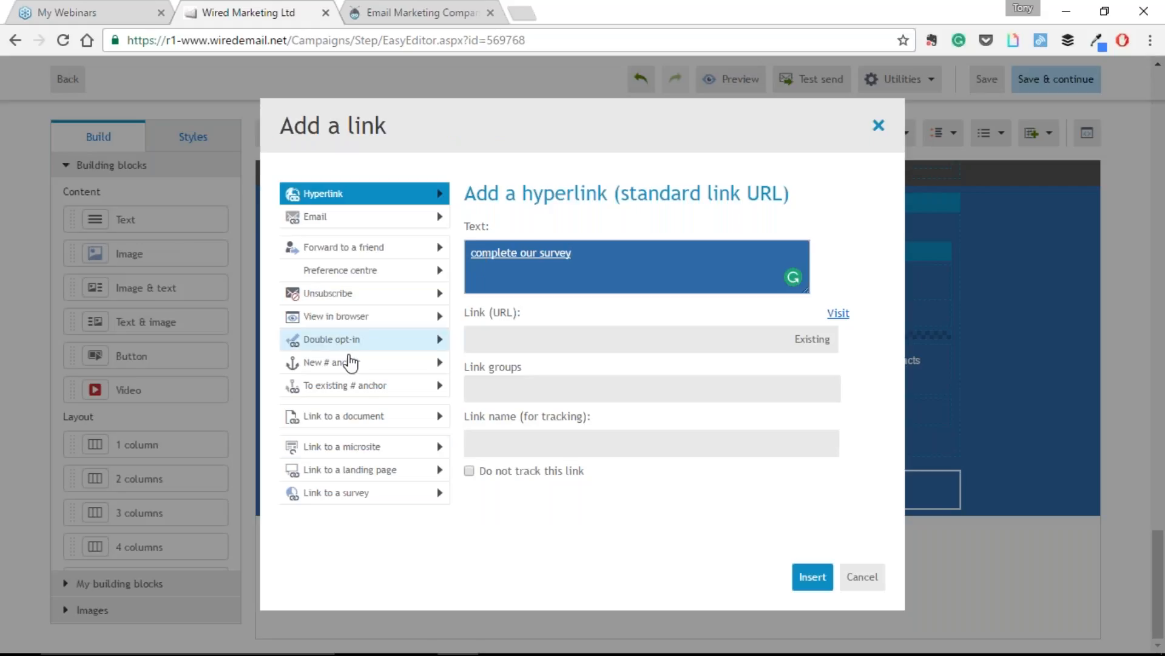
pyautogui.click(349, 495)
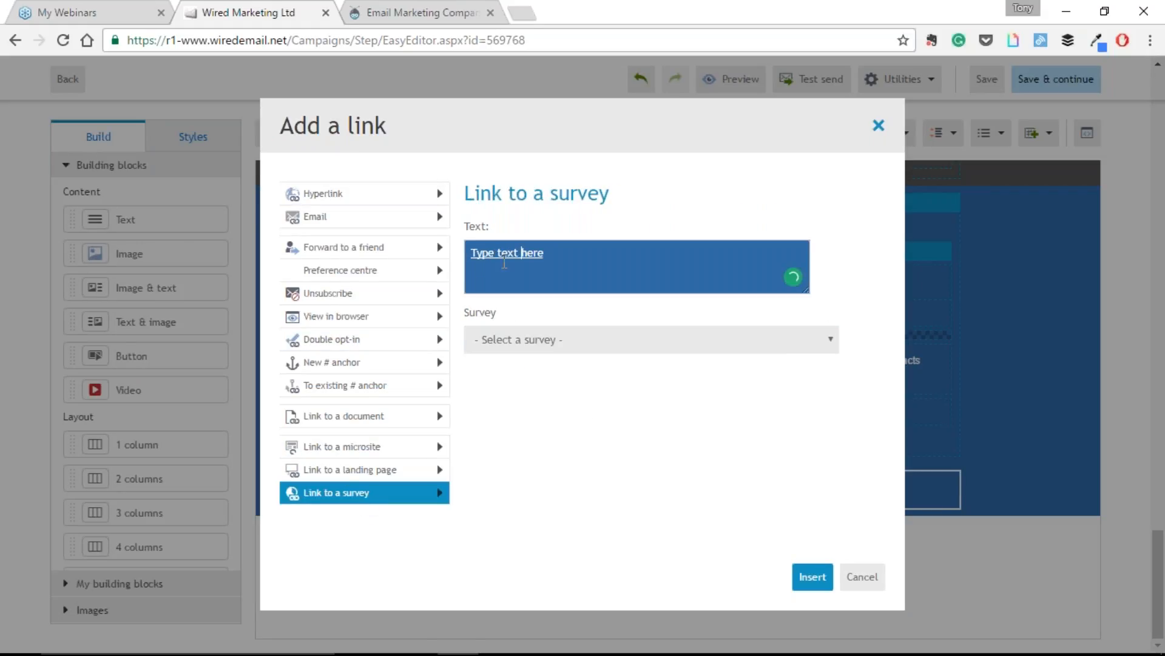
pyautogui.moveTo(484, 253); pyautogui.dragTo(472, 255)
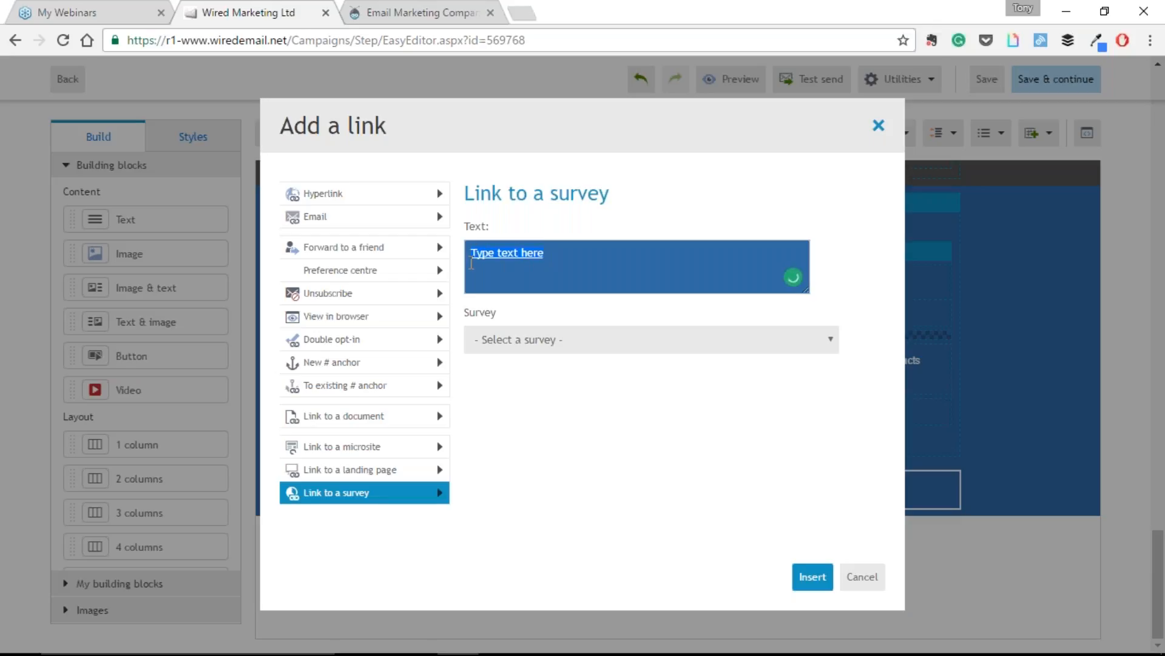
pyautogui.write('complete our survey')
pyautogui.click(588, 343)
pyautogui.click(574, 377)
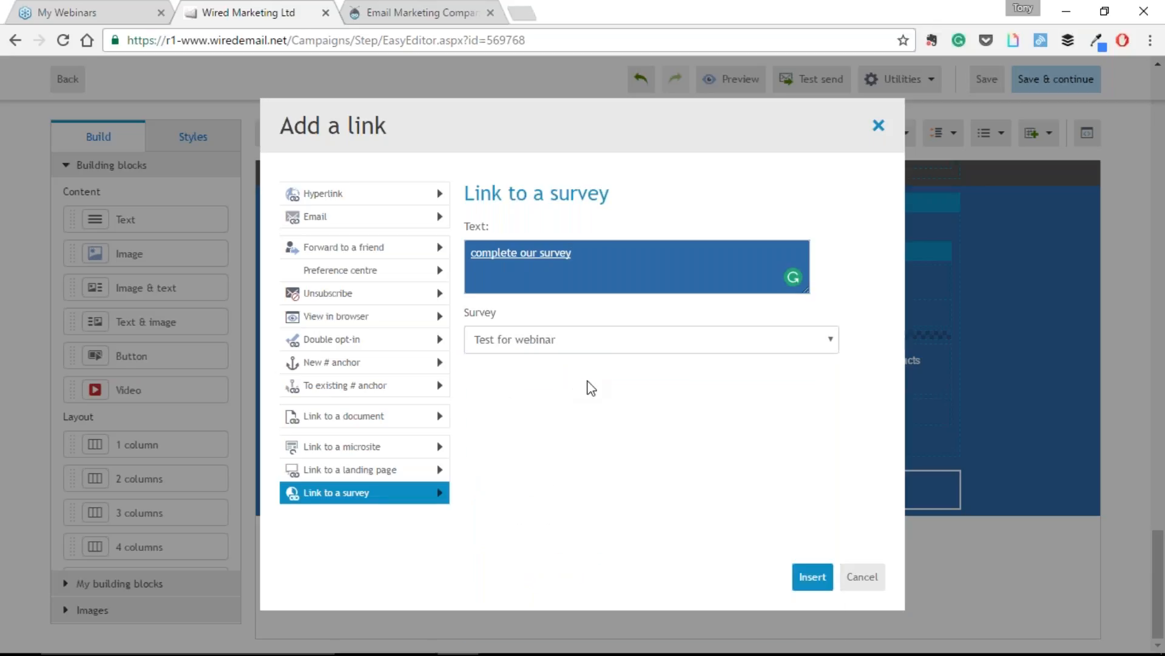
pyautogui.click(811, 577)
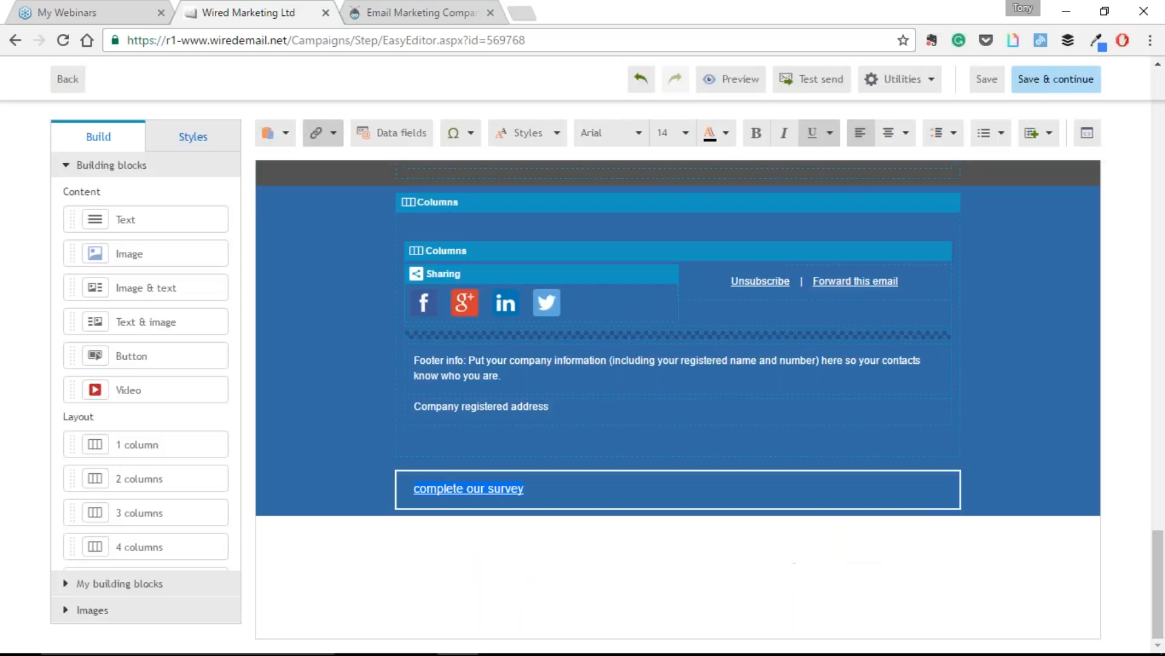
# Step: Preview the campaign and check the survey link at the end of the email
pyautogui.click(731, 86)
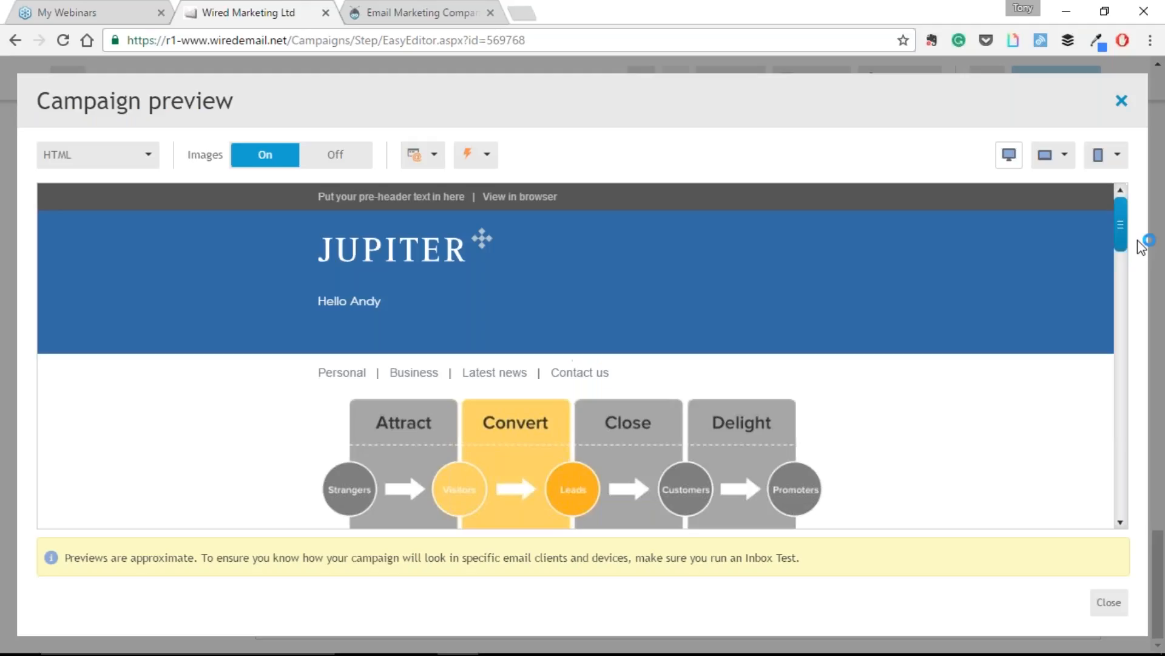
pyautogui.moveTo(1122, 232); pyautogui.dragTo(1144, 503)
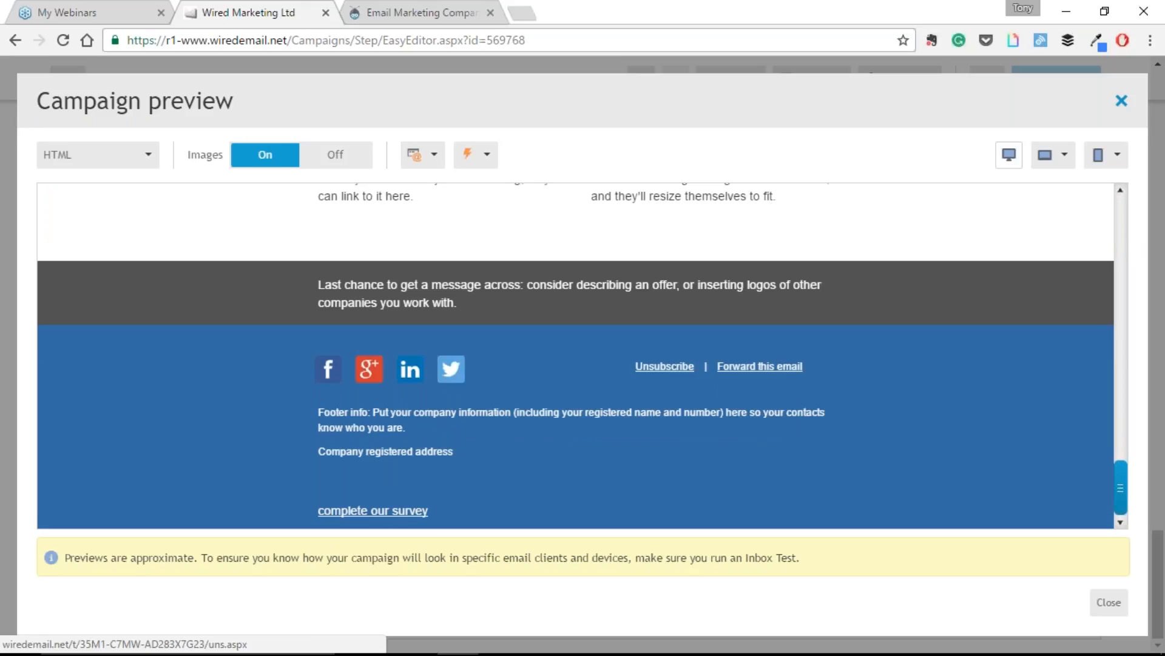
pyautogui.click(1122, 101)
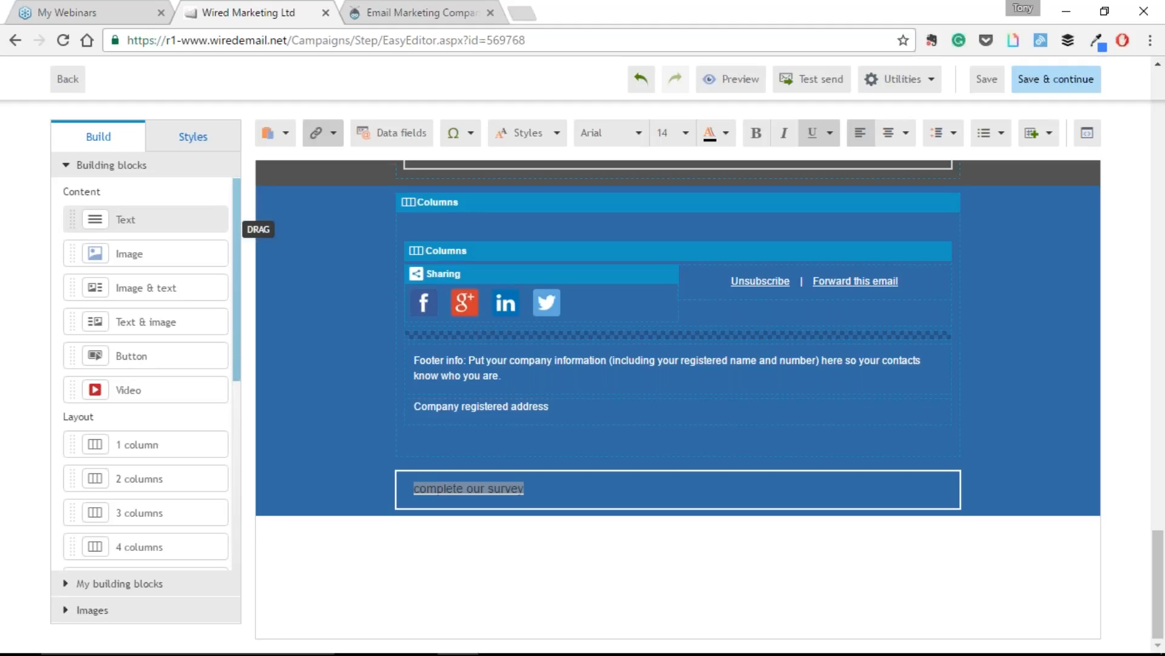
# Step: Switch to the PowerPoint presentation "#6 Building Surveys and forms.pptx" and return to its slide show at the conversion rate chart
pyautogui.press('super+Tab')
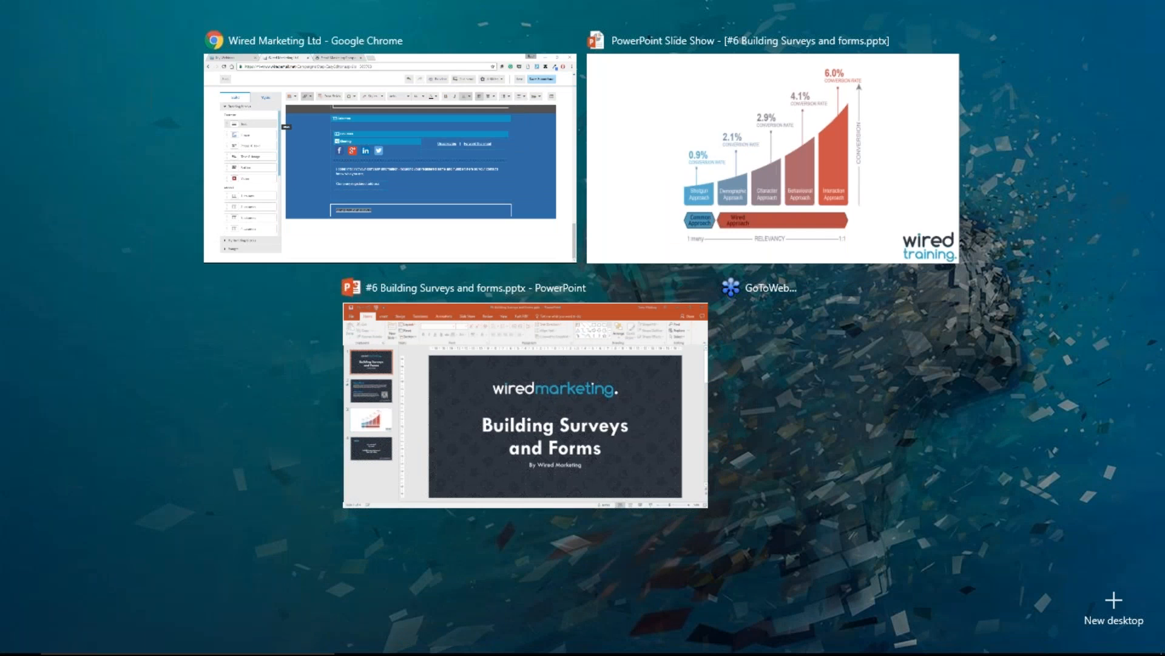
pyautogui.click(519, 349)
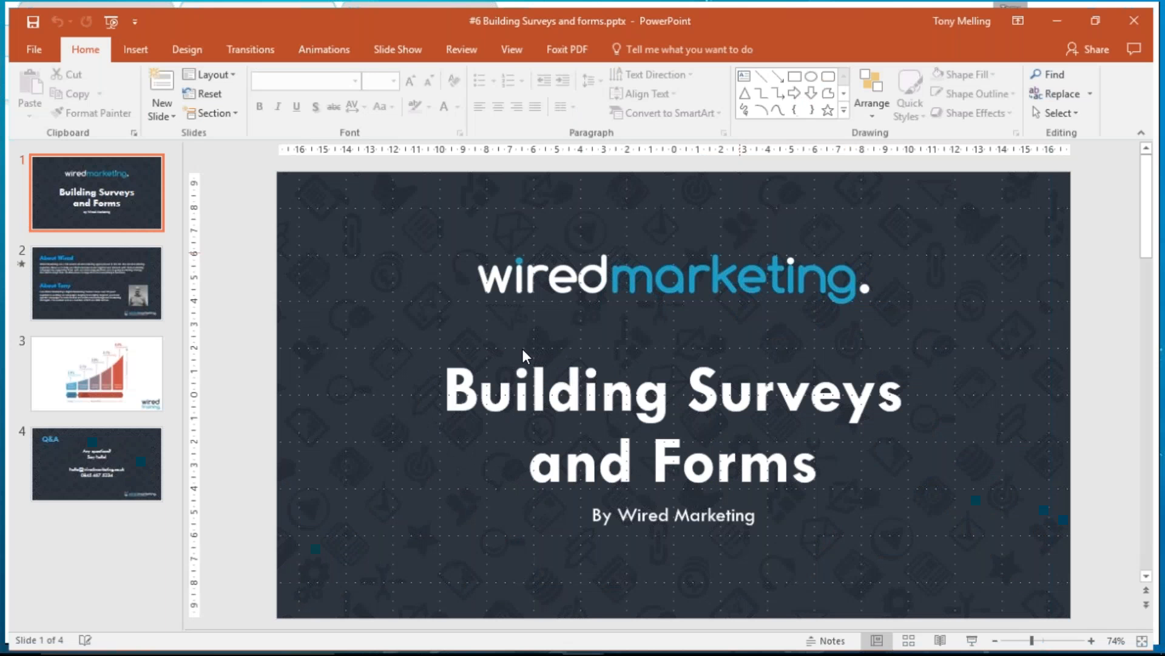
pyautogui.click(346, 135)
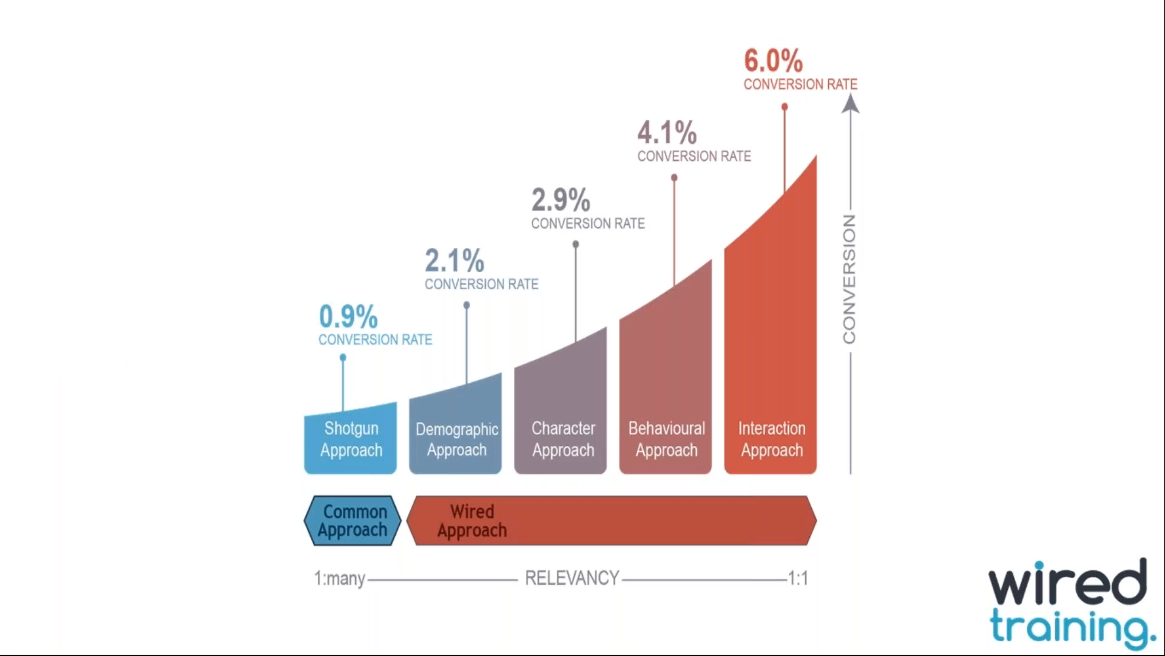